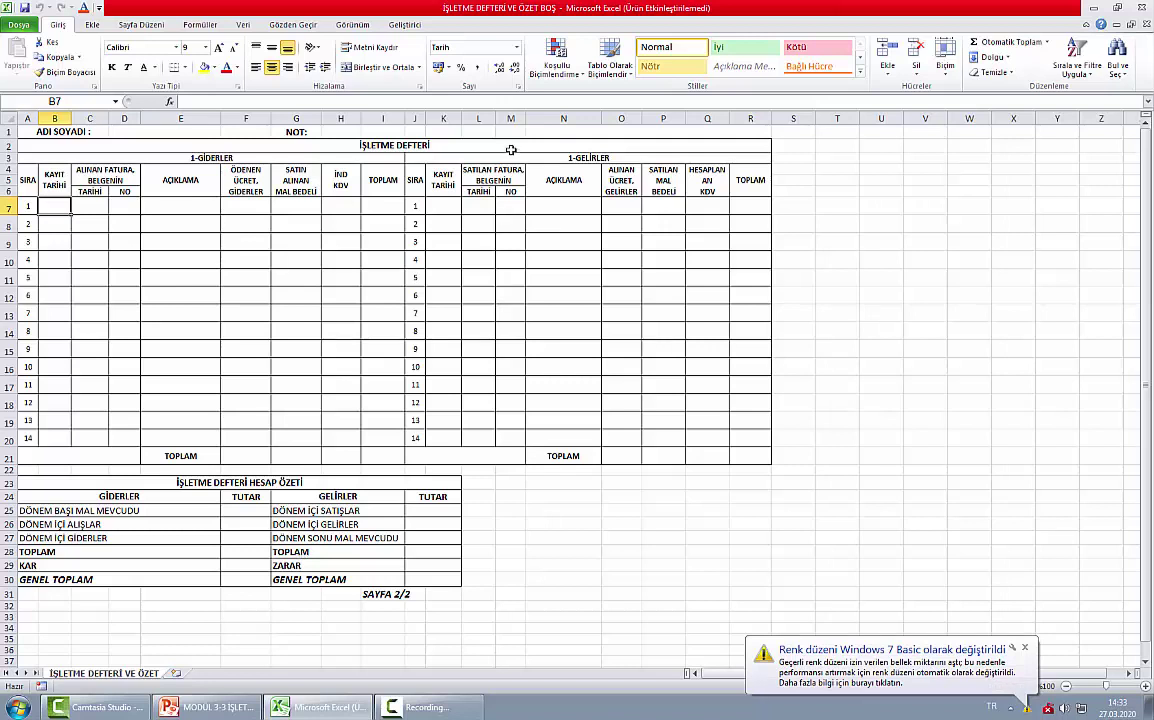
- Dismiss the colour scheme notification, read the October example on the PowerPoint slide and return to the Excel ledger
{"action": "left_click", "coordinate": [1024, 648]}
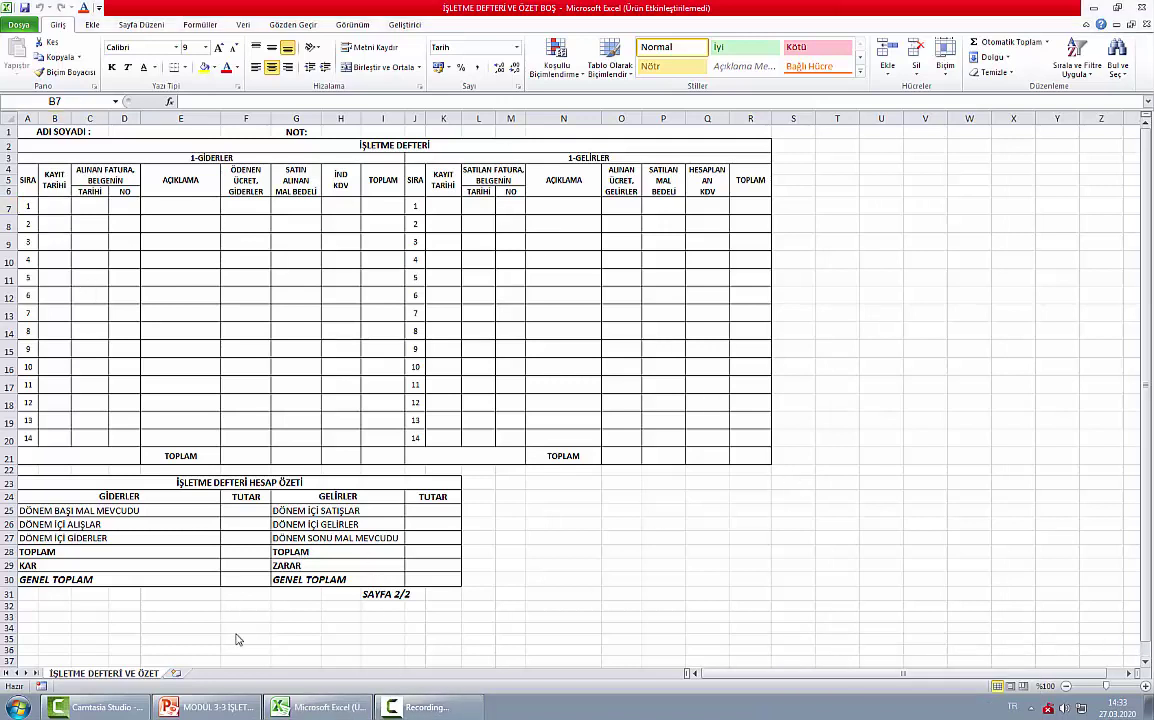
{"action": "left_click", "coordinate": [205, 707]}
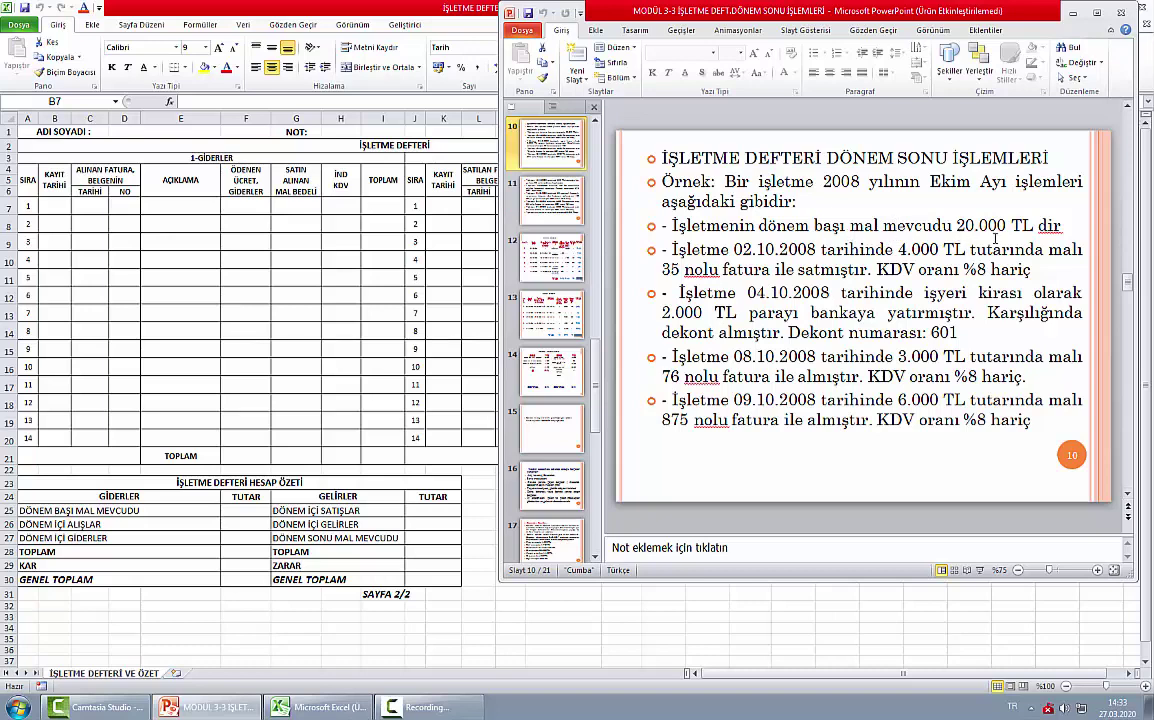
{"action": "left_click", "coordinate": [48, 185]}
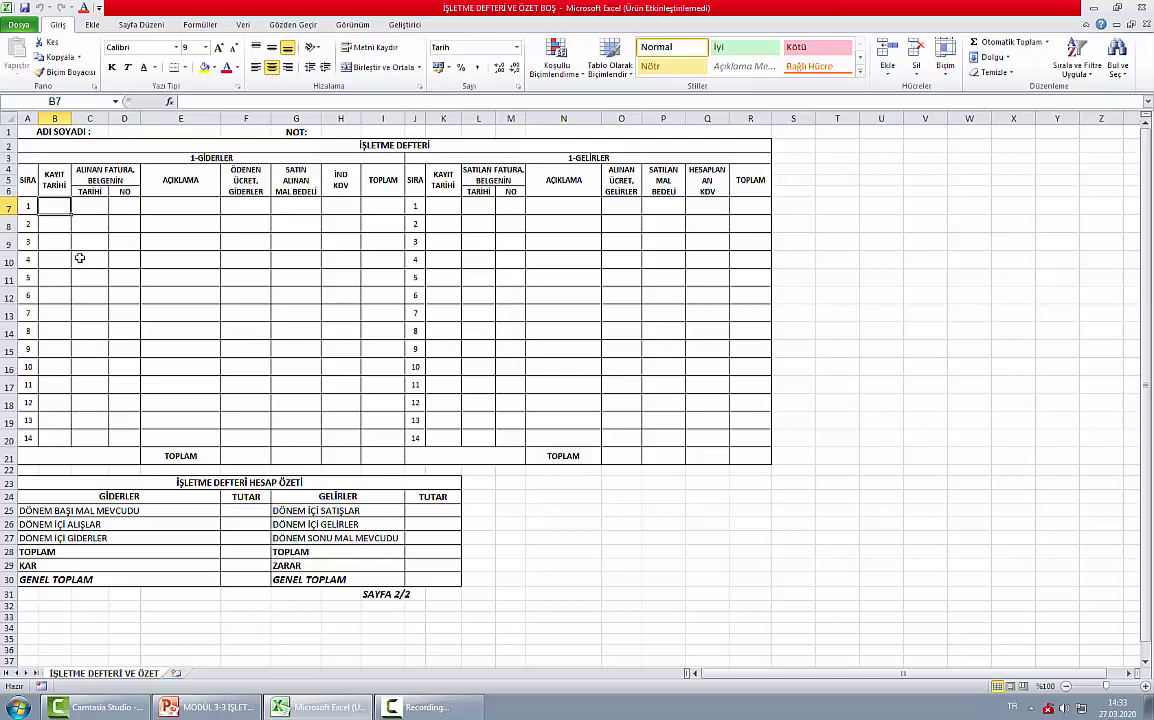
- Enter 01.10.2020 as the record date of the first expense row in B7
{"action": "type", "text": "01"}
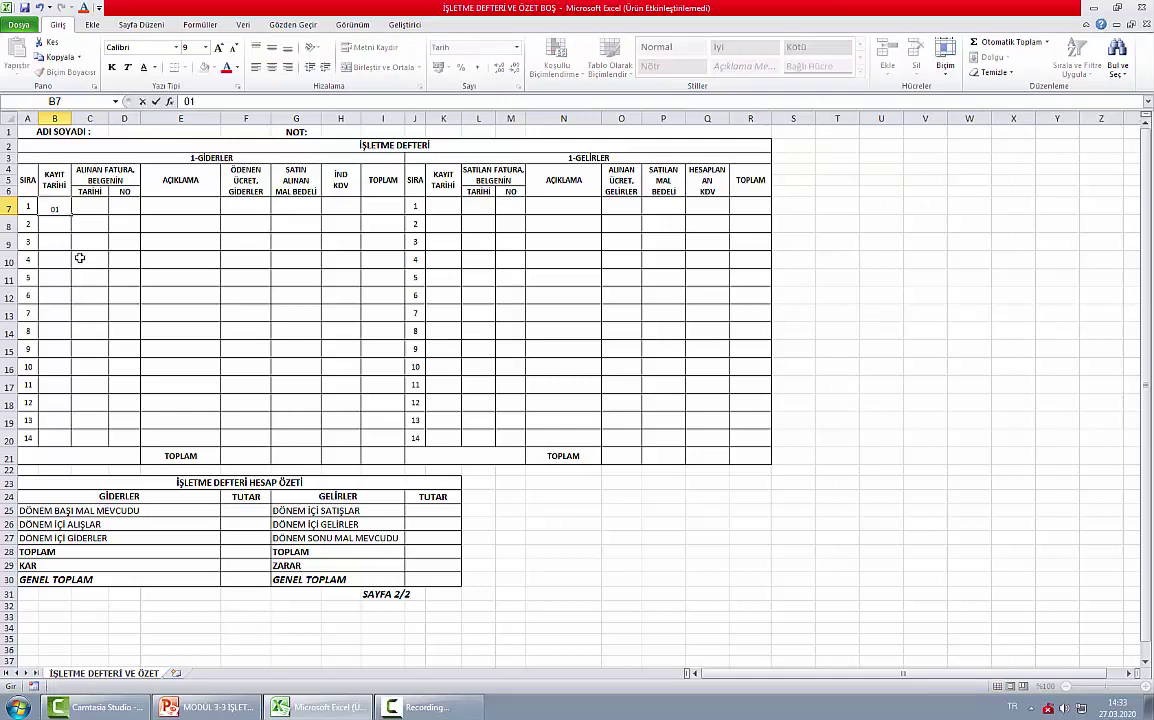
{"action": "type", "text": ".10.2020"}
{"action": "key", "text": "Tab"}
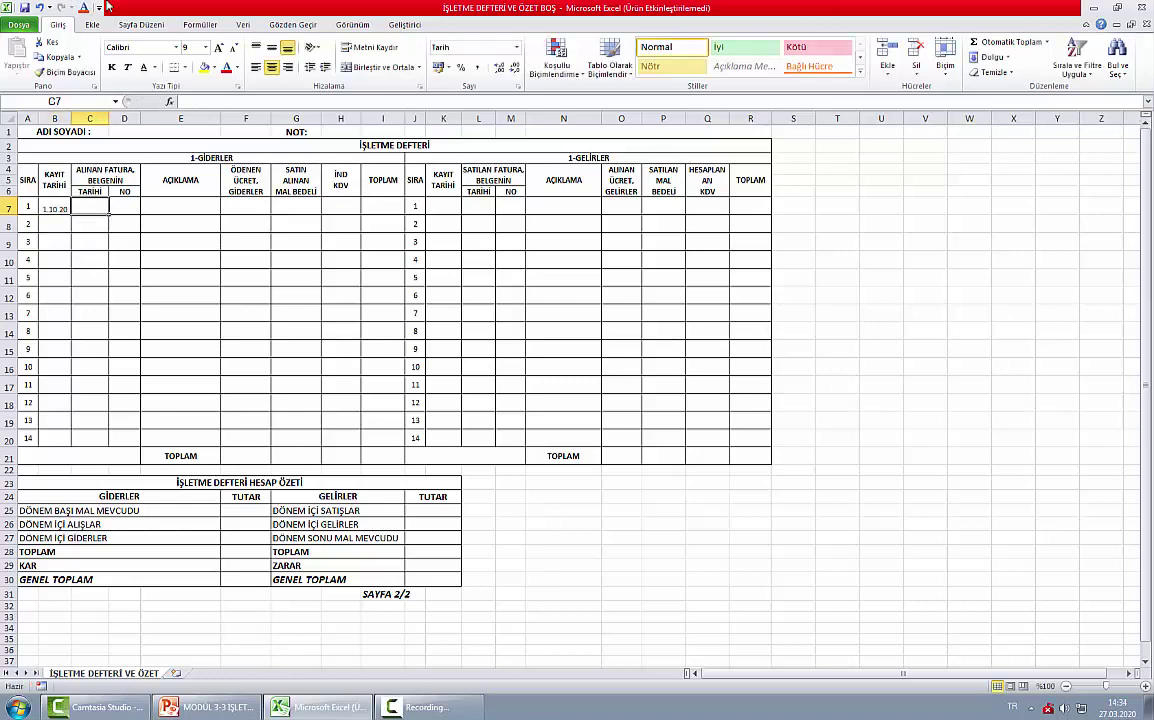
- Check the year in the PowerPoint example and set the first expense row's record date in Excel to 1.10.08
{"action": "key", "text": "alt+Tab"}
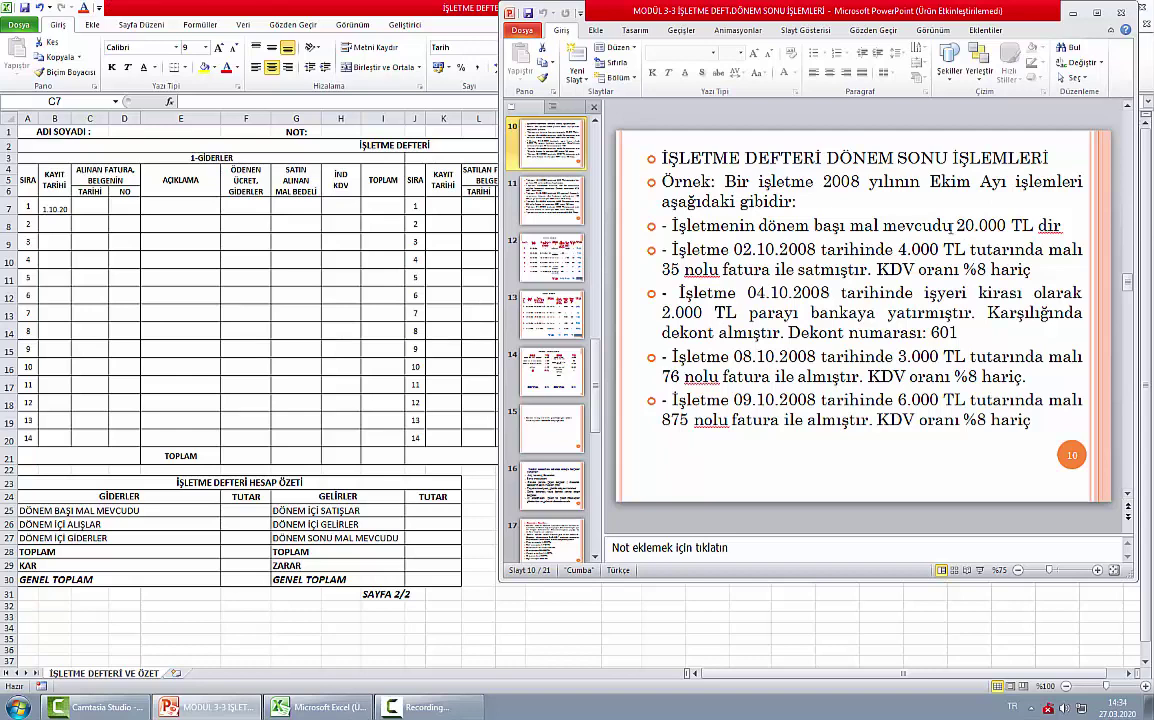
{"action": "left_click", "coordinate": [62, 200]}
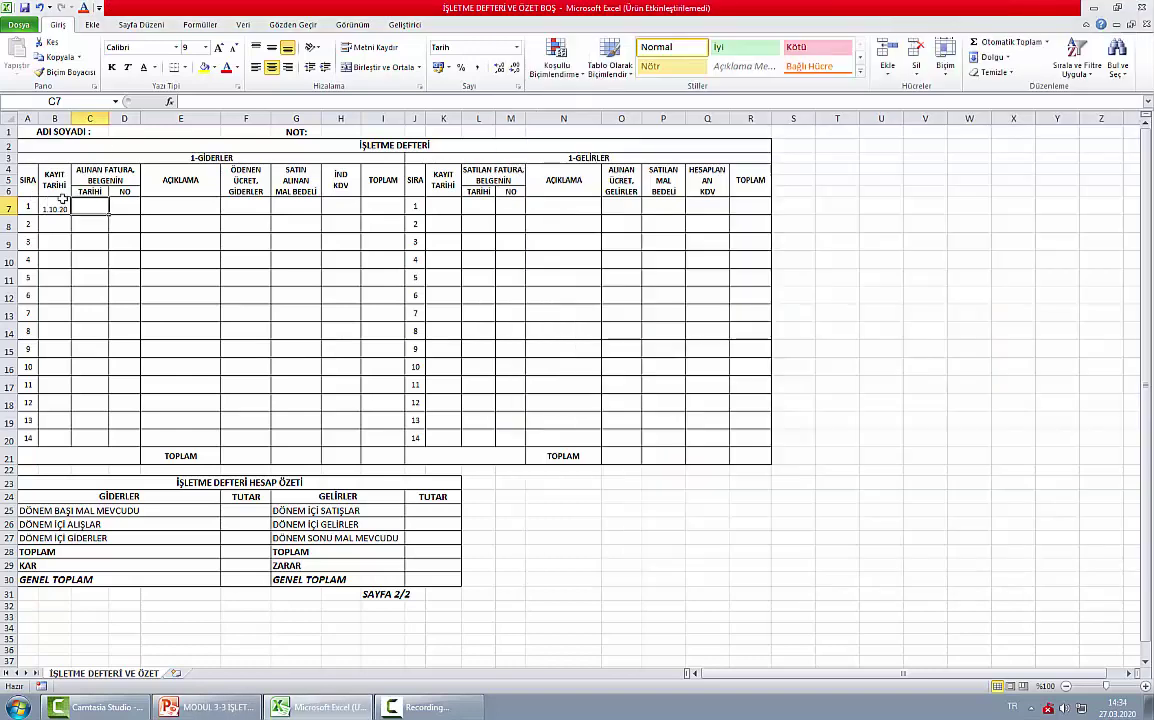
{"action": "left_click", "coordinate": [62, 203]}
{"action": "type", "text": "01/"}
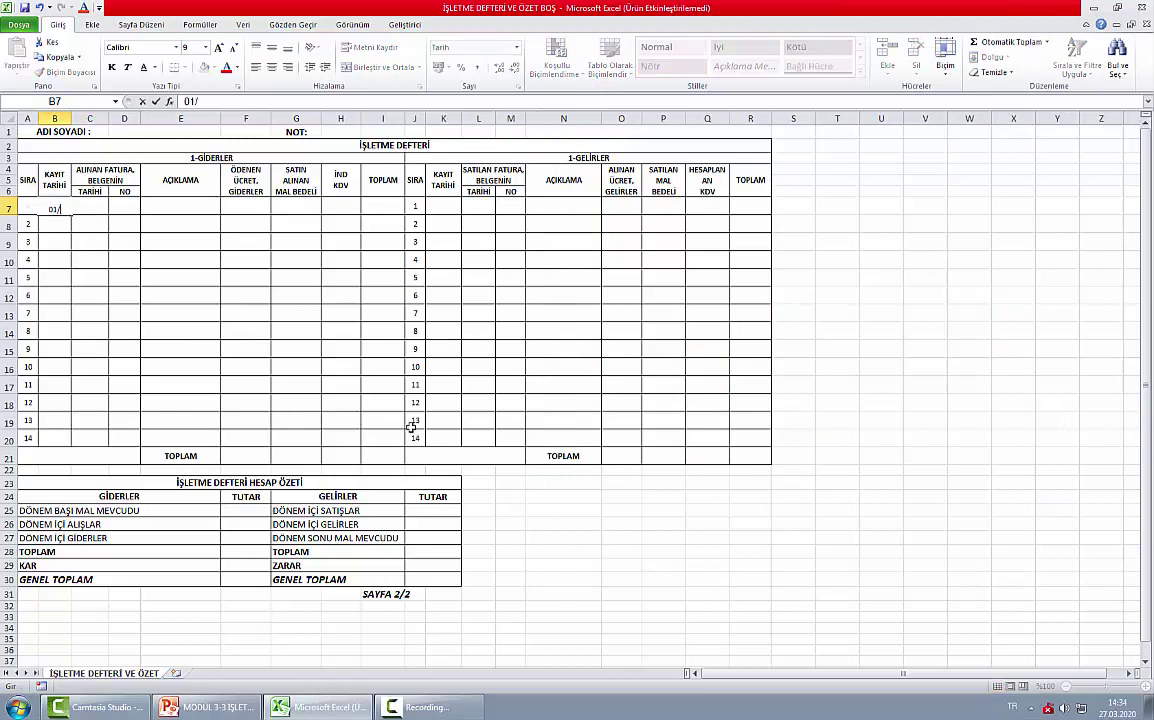
{"action": "type", "text": "10/2020"}
{"action": "key", "text": "Tab"}
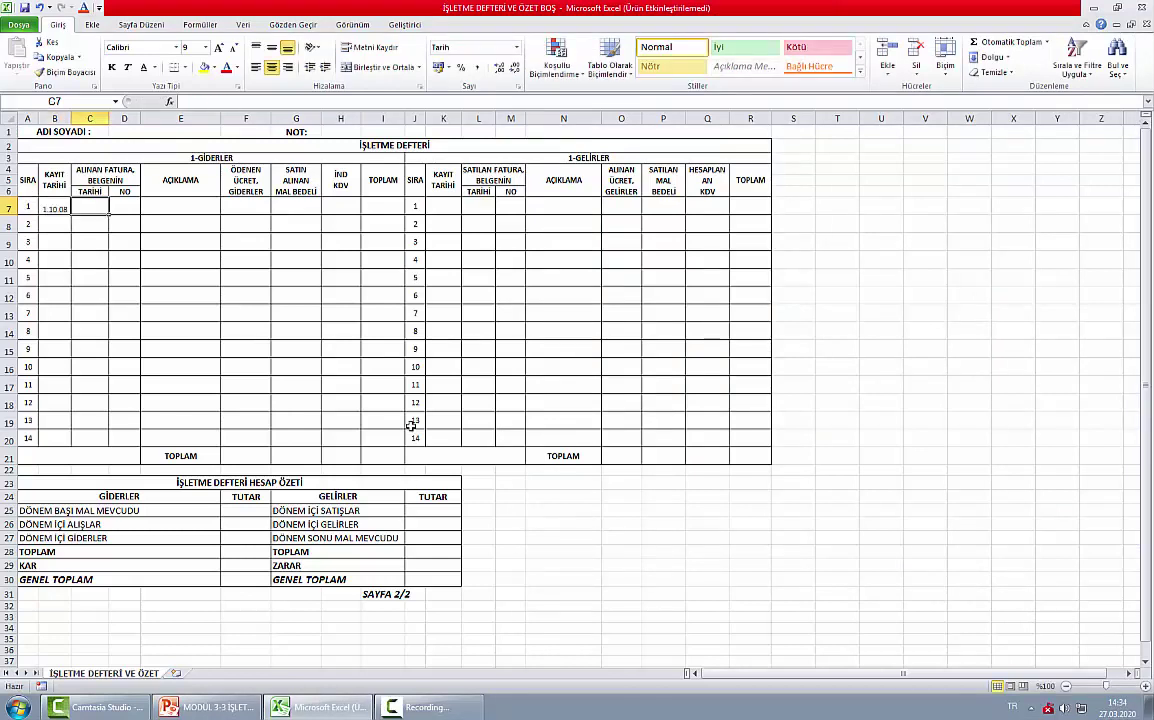
- Describe the first expense as DÖNEM BAŞI M.M. in E7 and enter 0 for the fees and expenses paid
{"action": "key", "text": "Tab"}
{"action": "key", "text": "Tab"}
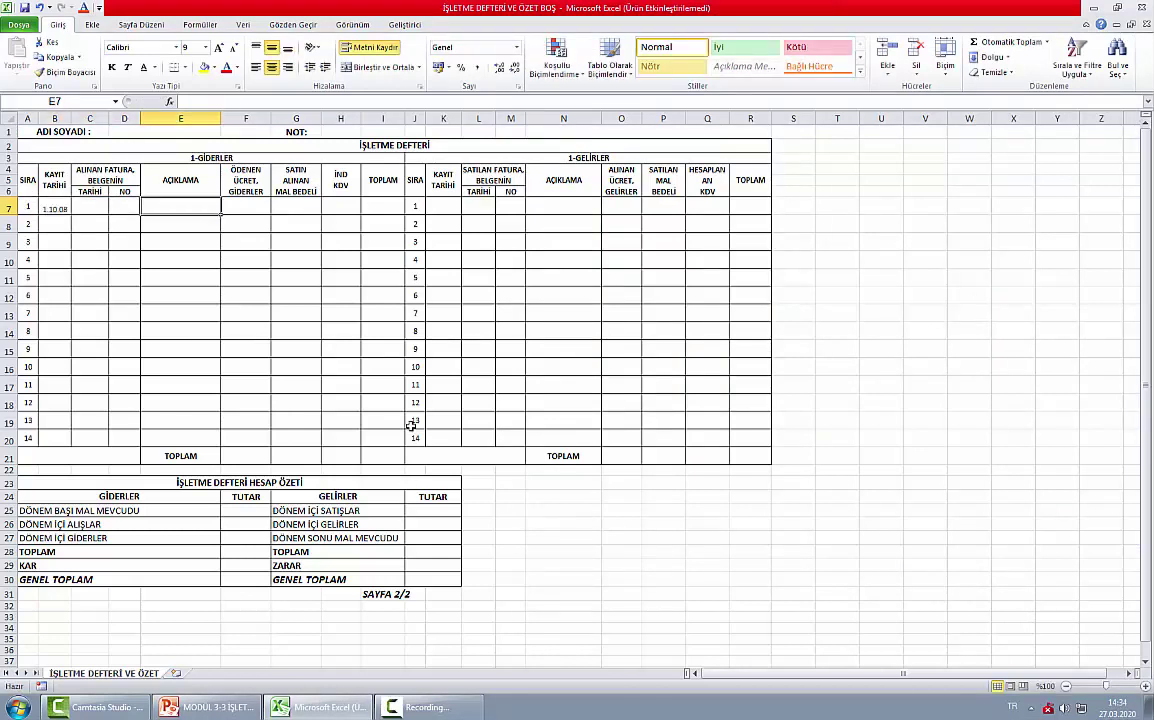
{"action": "type", "text": "dönem"}
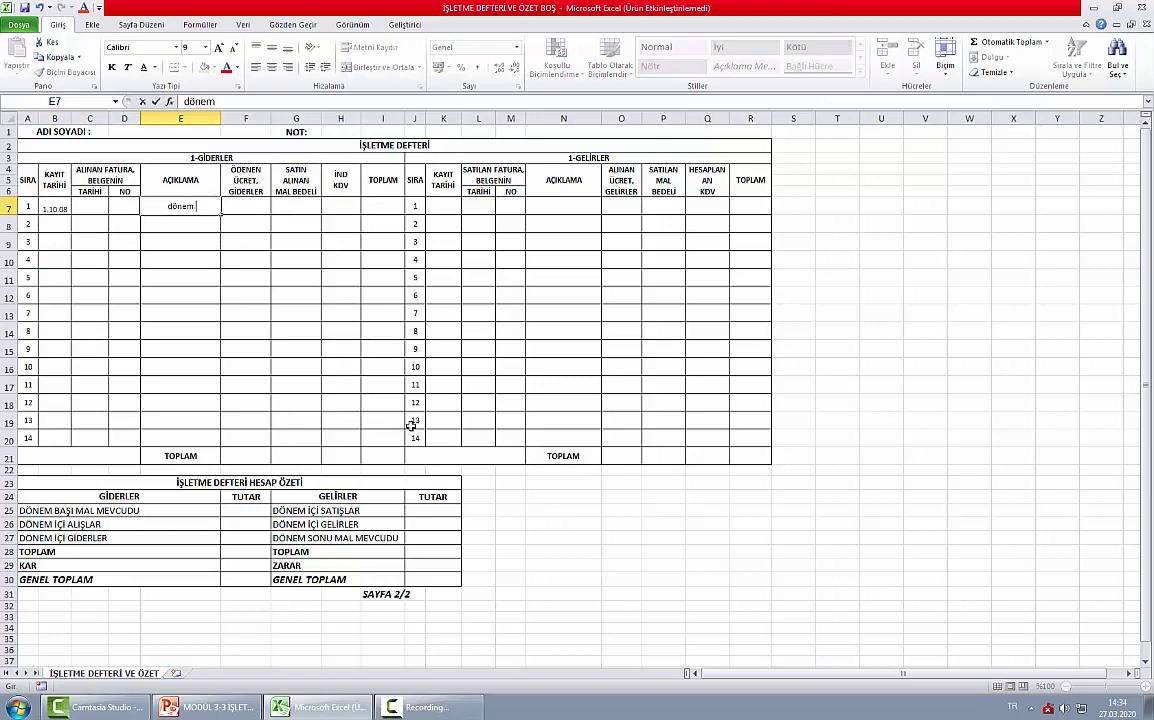
{"action": "key", "text": "Escape"}
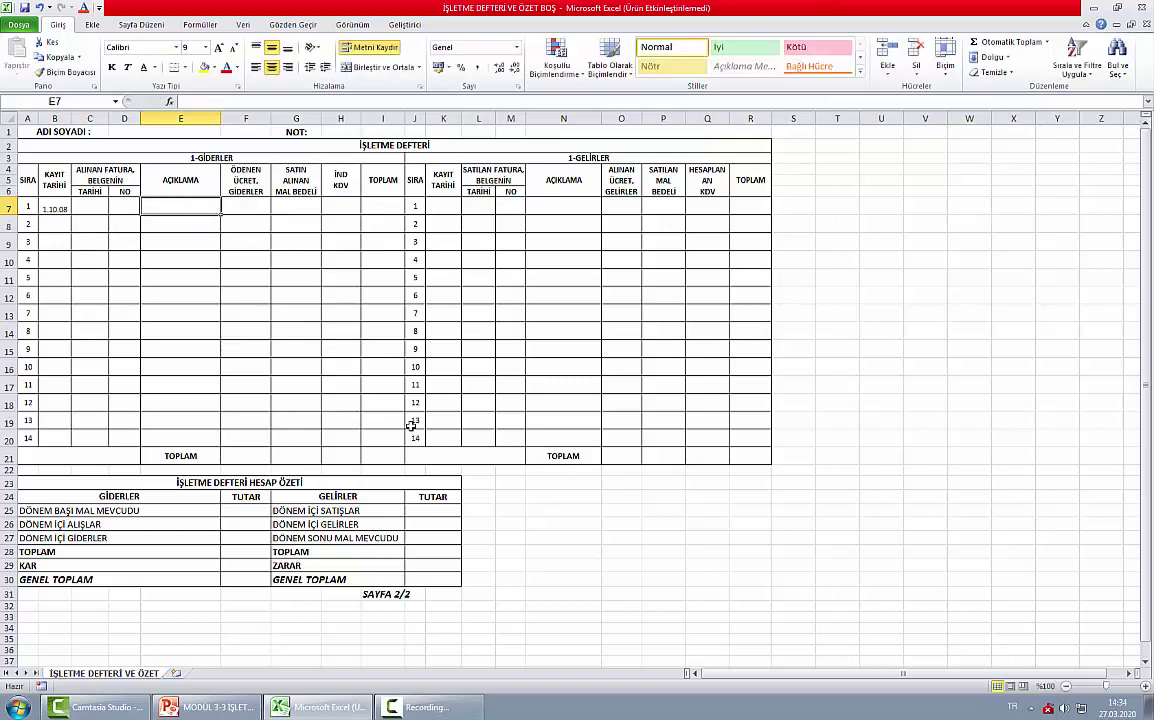
{"action": "type", "text": "DÖNEM"}
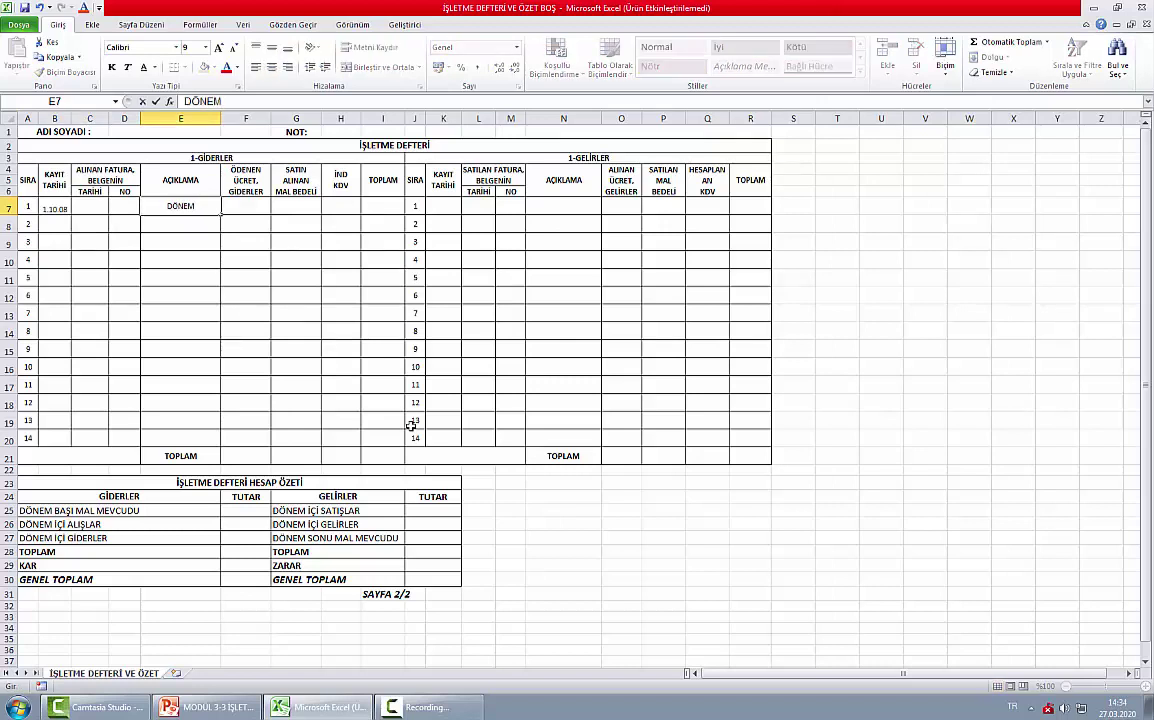
{"action": "type", "text": " BAŞI M.M."}
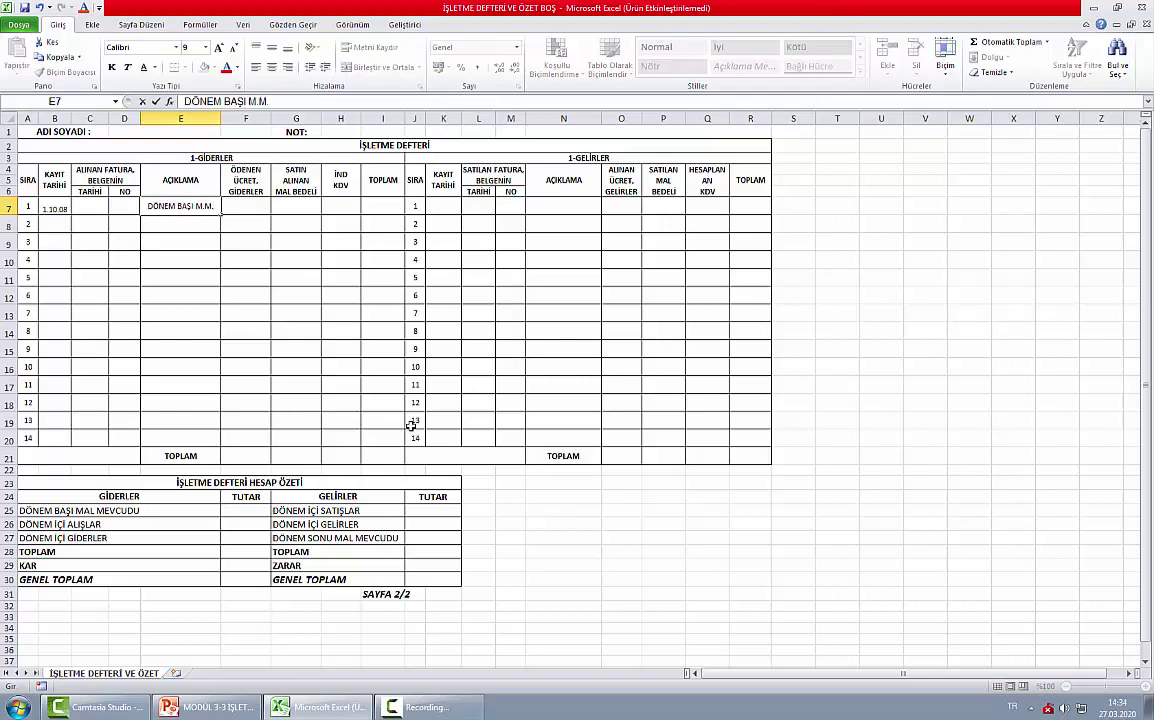
{"action": "key", "text": "Tab"}
{"action": "type", "text": "0"}
{"action": "key", "text": "Tab"}
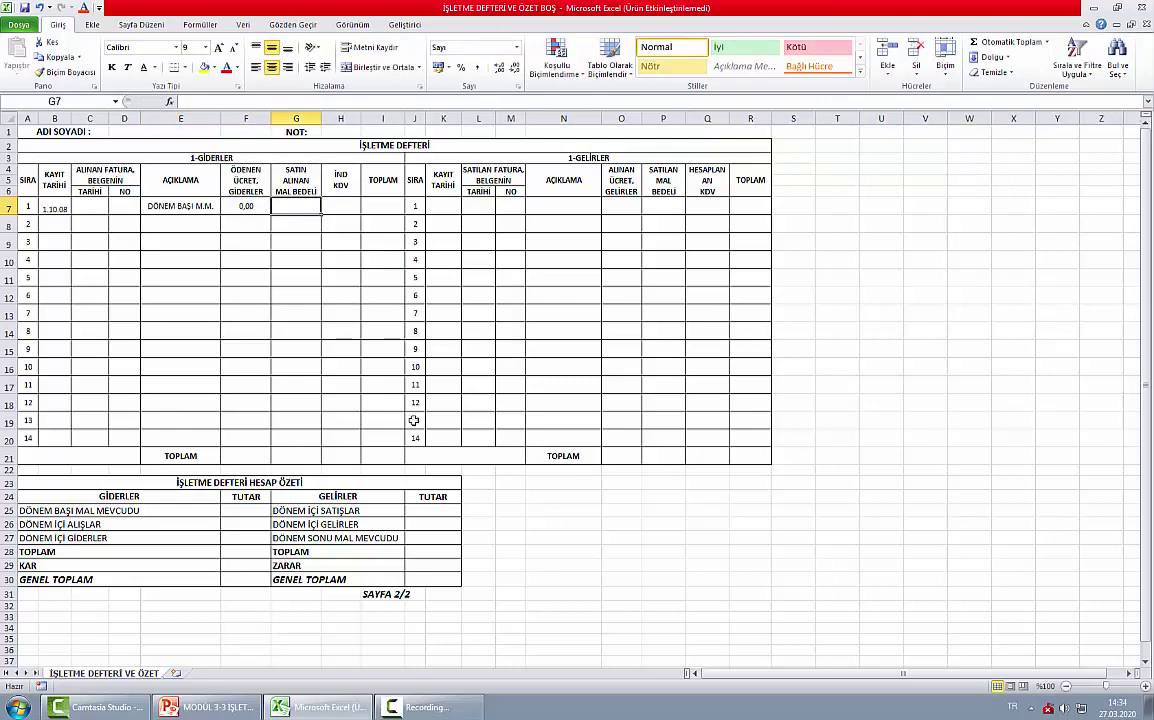
- Check the opening stock in the PowerPoint example, and enter 20000 for purchased goods and 0 for deductible VAT in row 7
{"action": "key", "text": "alt+Tab"}
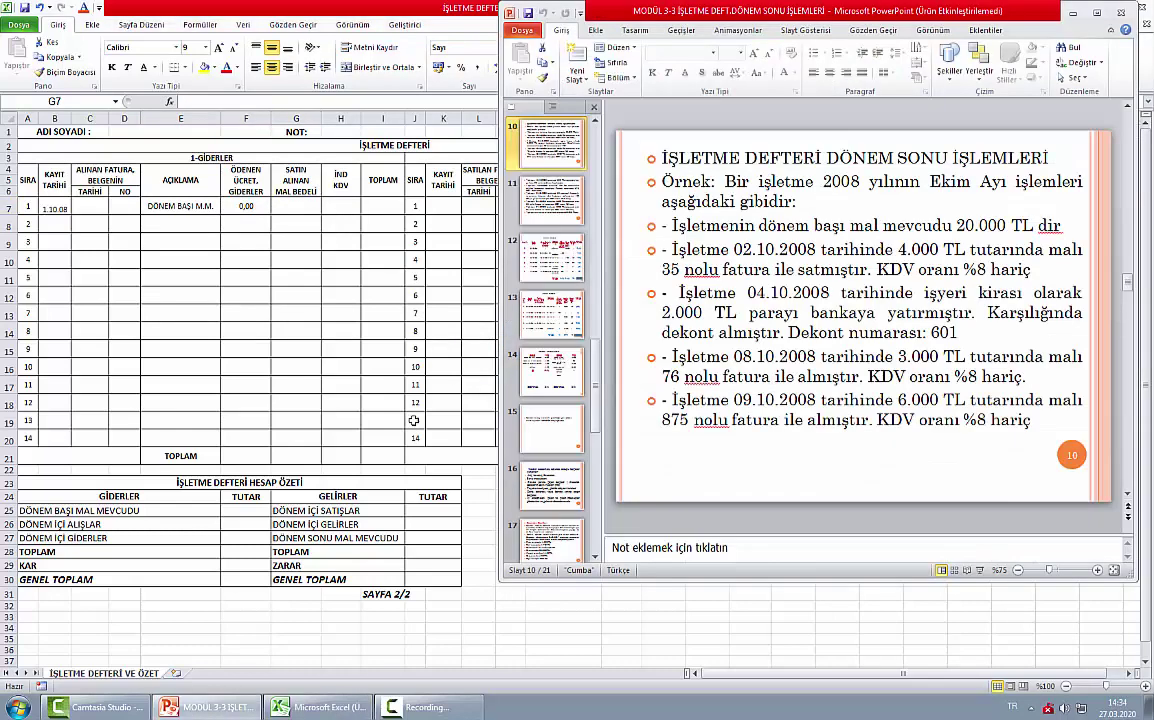
{"action": "key", "text": "alt+Tab"}
{"action": "type", "text": "20000"}
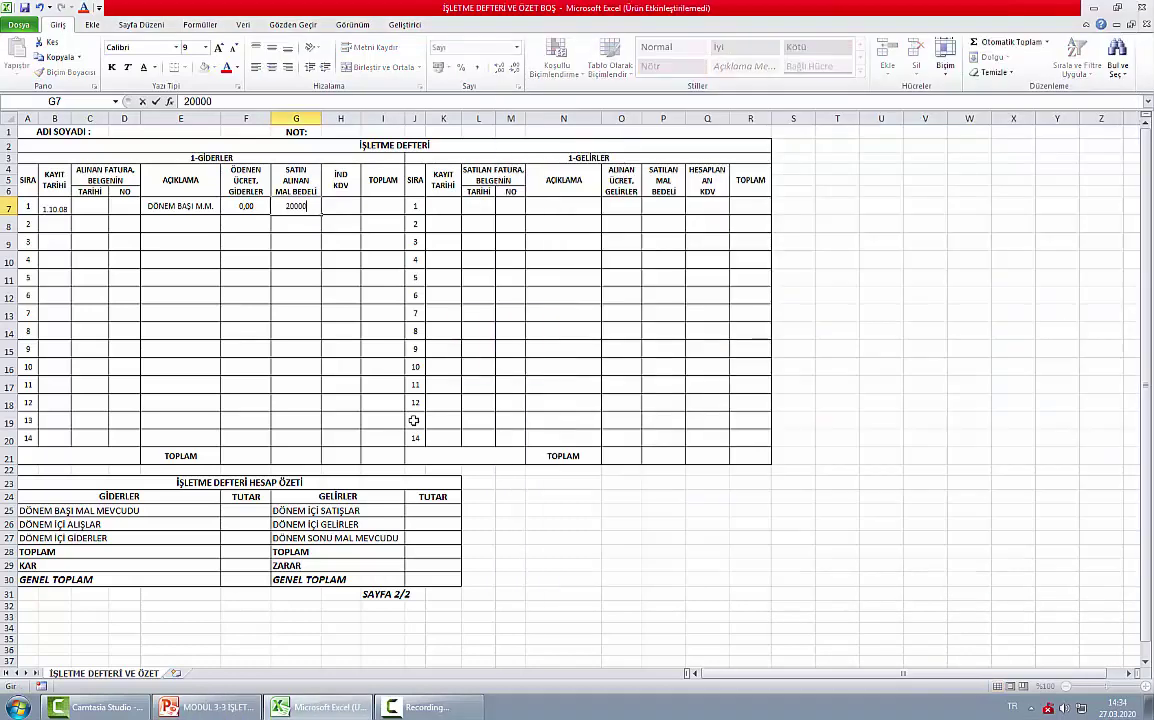
{"action": "key", "text": "Tab"}
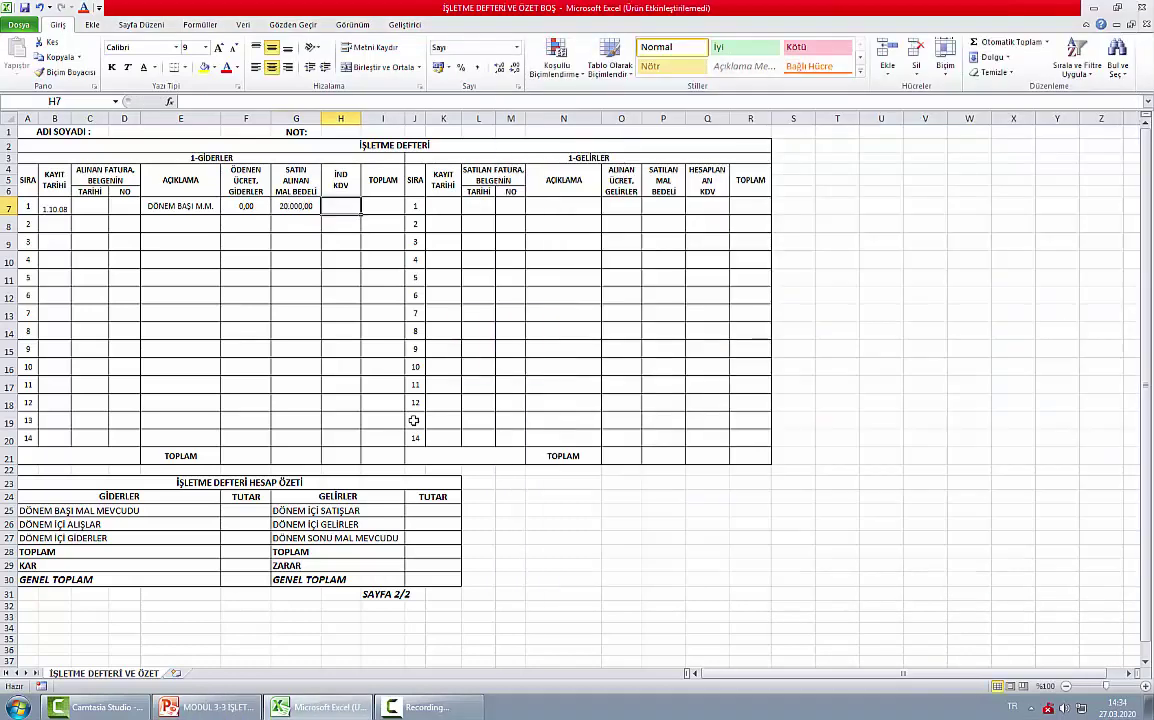
{"action": "type", "text": "0"}
{"action": "key", "text": "Tab"}
- Total the first expense row in I7 with the formula +F7+G7+H7
{"action": "type", "text": "+"}
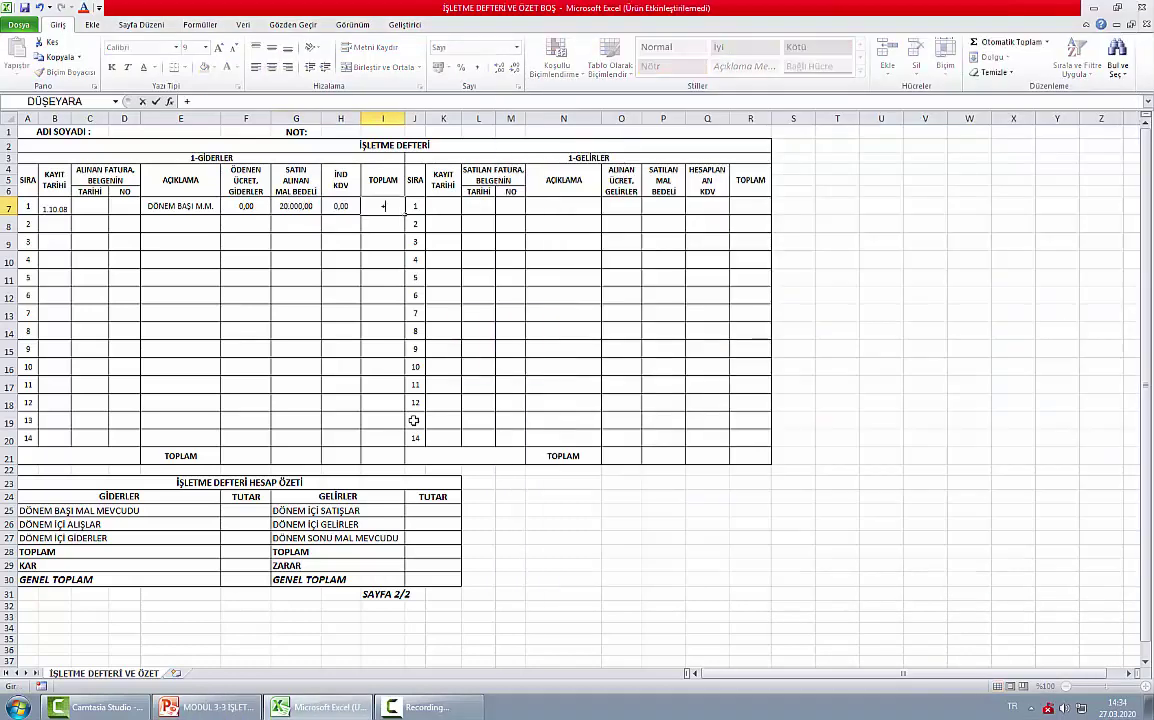
{"action": "key", "text": "Left"}
{"action": "key", "text": "Left"}
{"action": "key", "text": "Left"}
{"action": "type", "text": "+"}
{"action": "key", "text": "Left"}
{"action": "key", "text": "Left"}
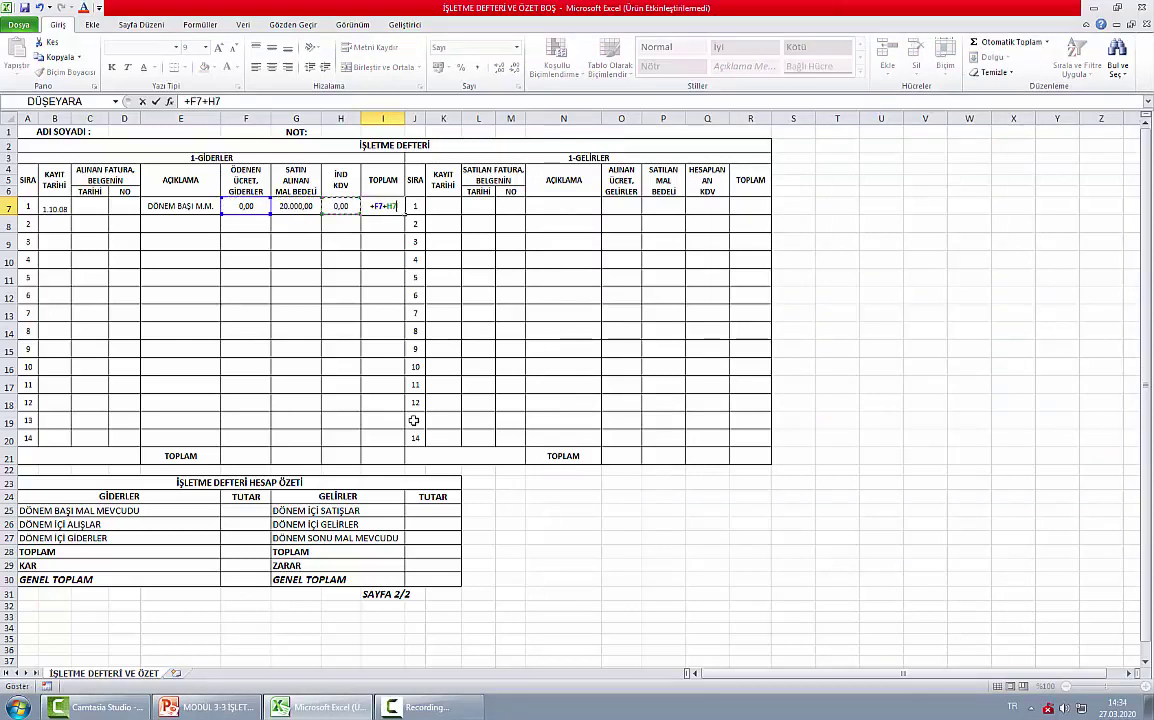
{"action": "type", "text": "+"}
{"action": "key", "text": "Left"}
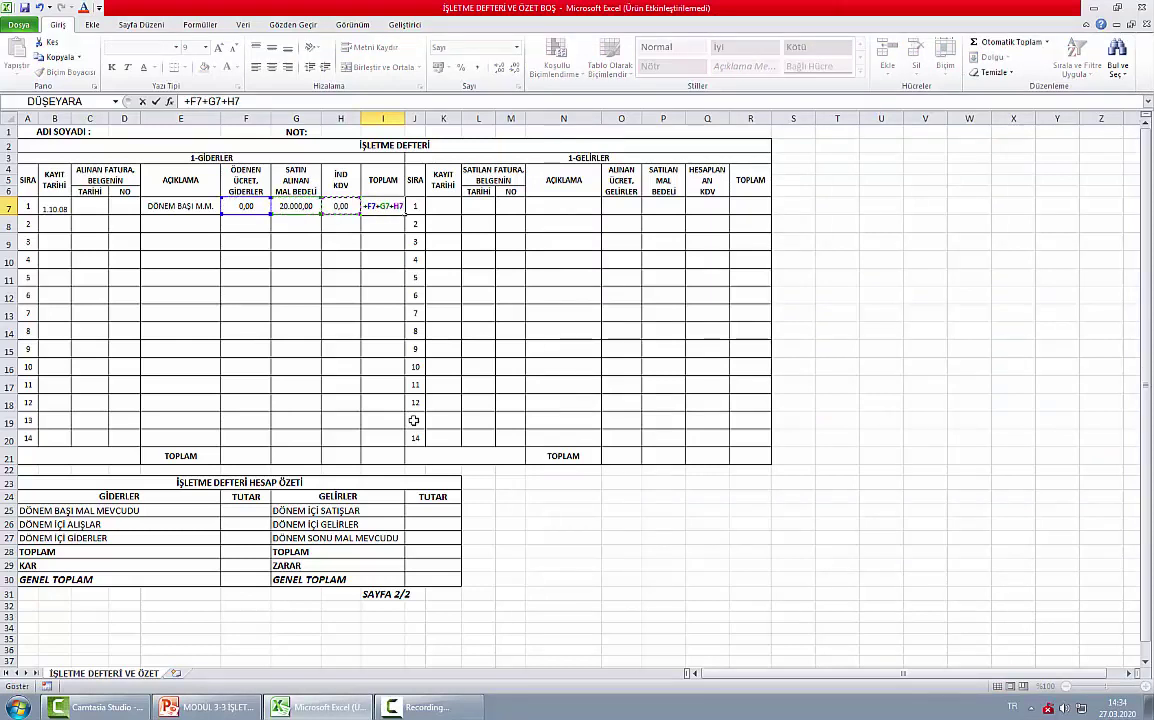
{"action": "key", "text": "Return"}
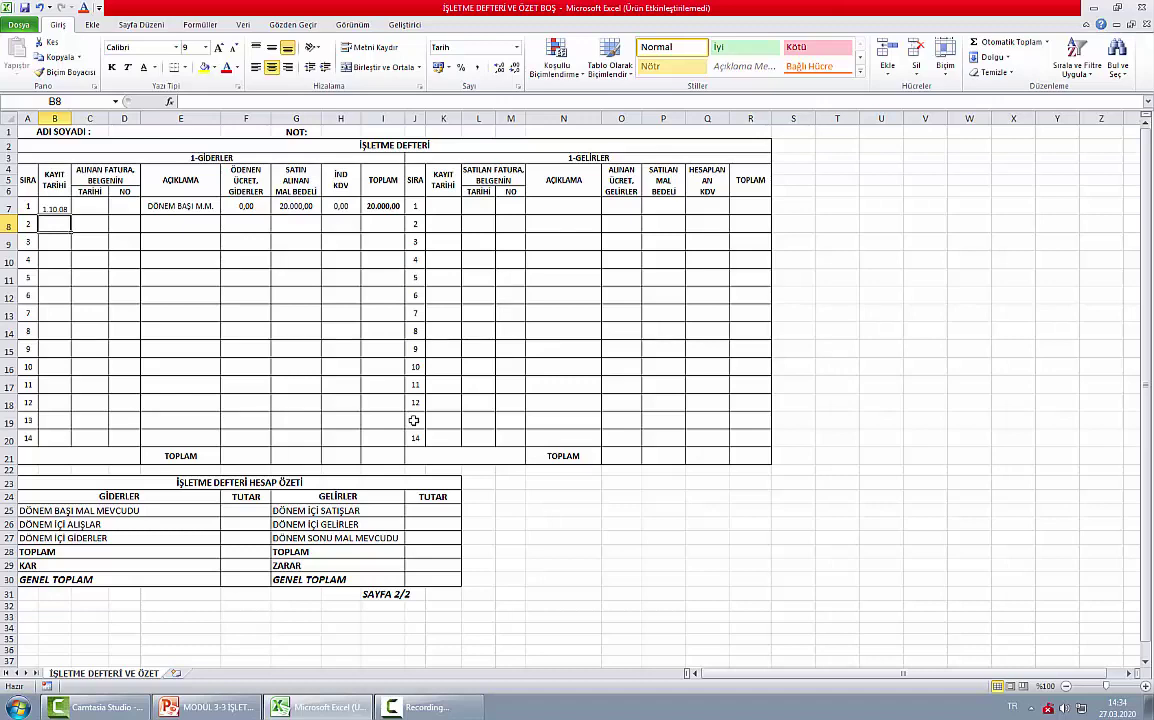
- Consult the sale on the PowerPoint slide, and enter 04/10/08 as the first income record date in K7 and =K7 as its document date
{"action": "key", "text": "alt+Tab"}
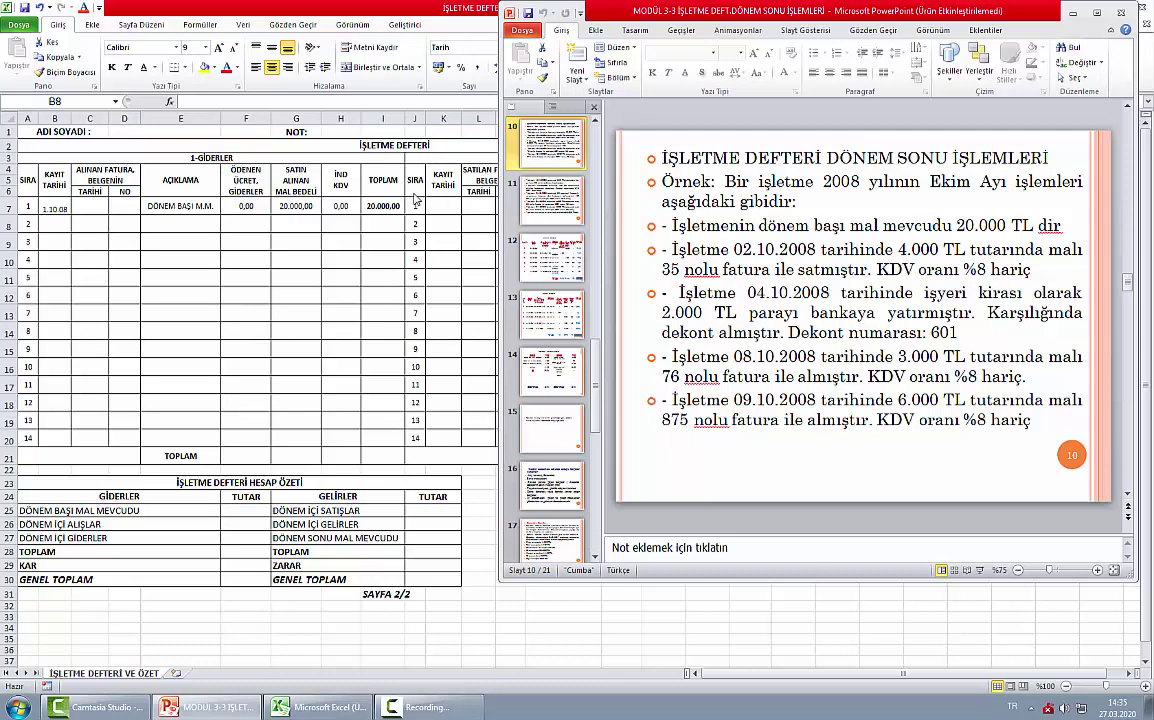
{"action": "left_click", "coordinate": [451, 167]}
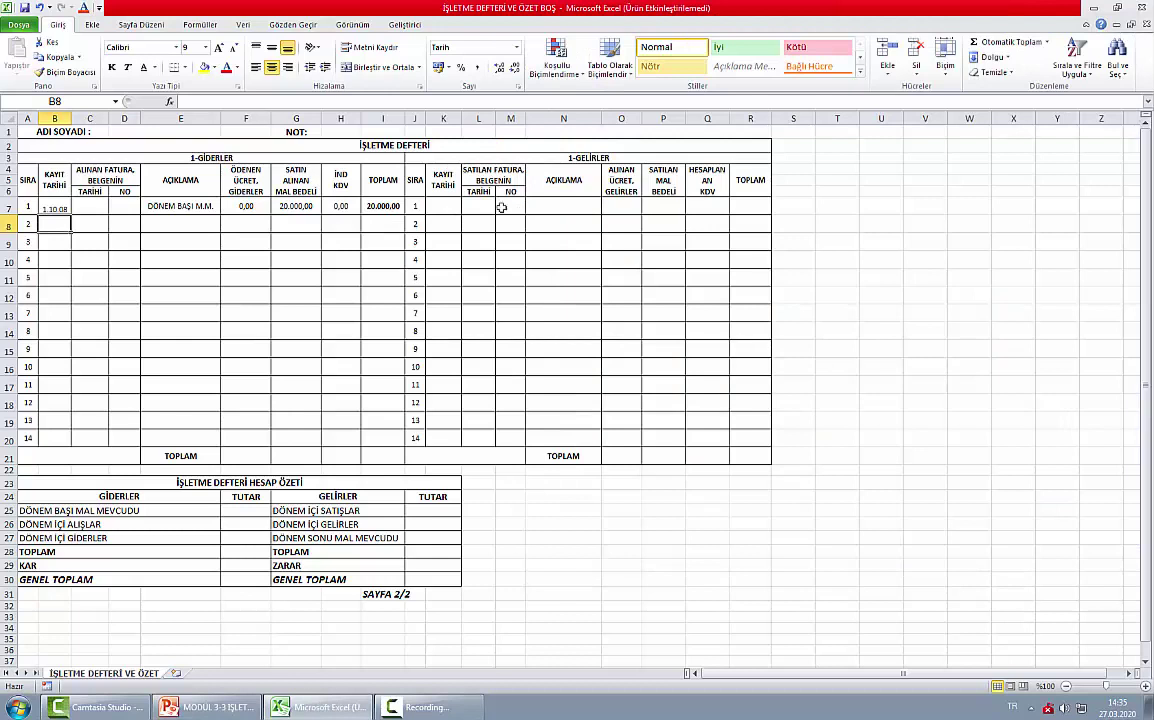
{"action": "left_click", "coordinate": [445, 205]}
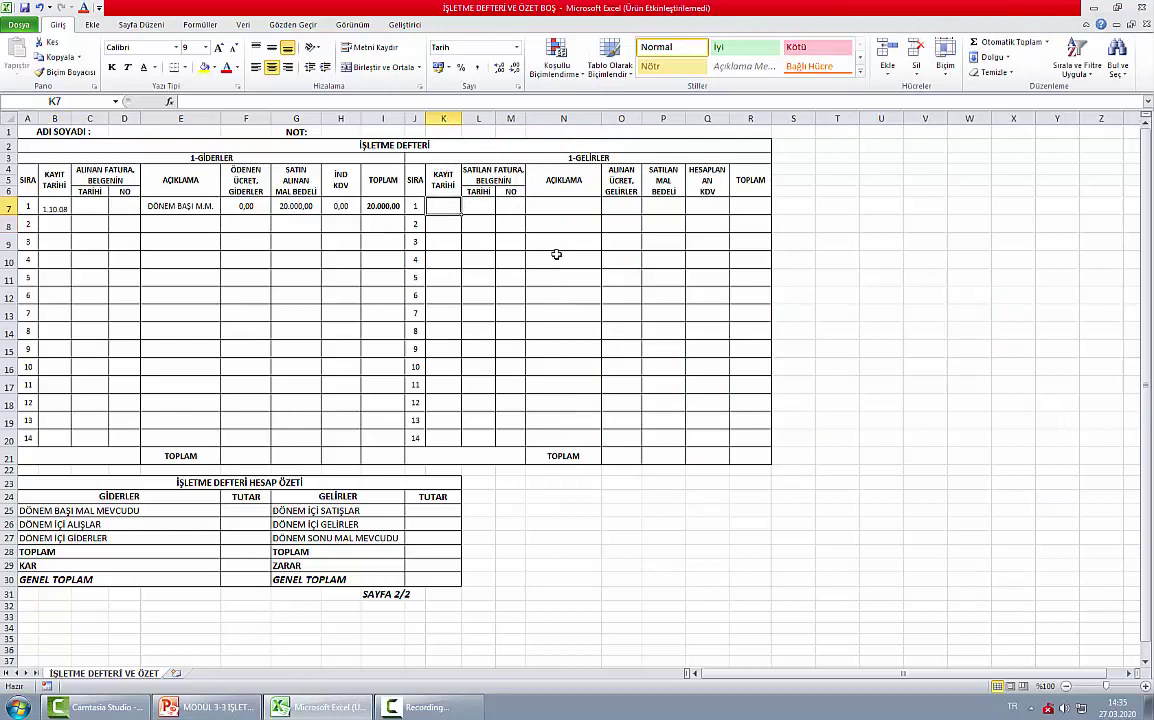
{"action": "type", "text": "04/"}
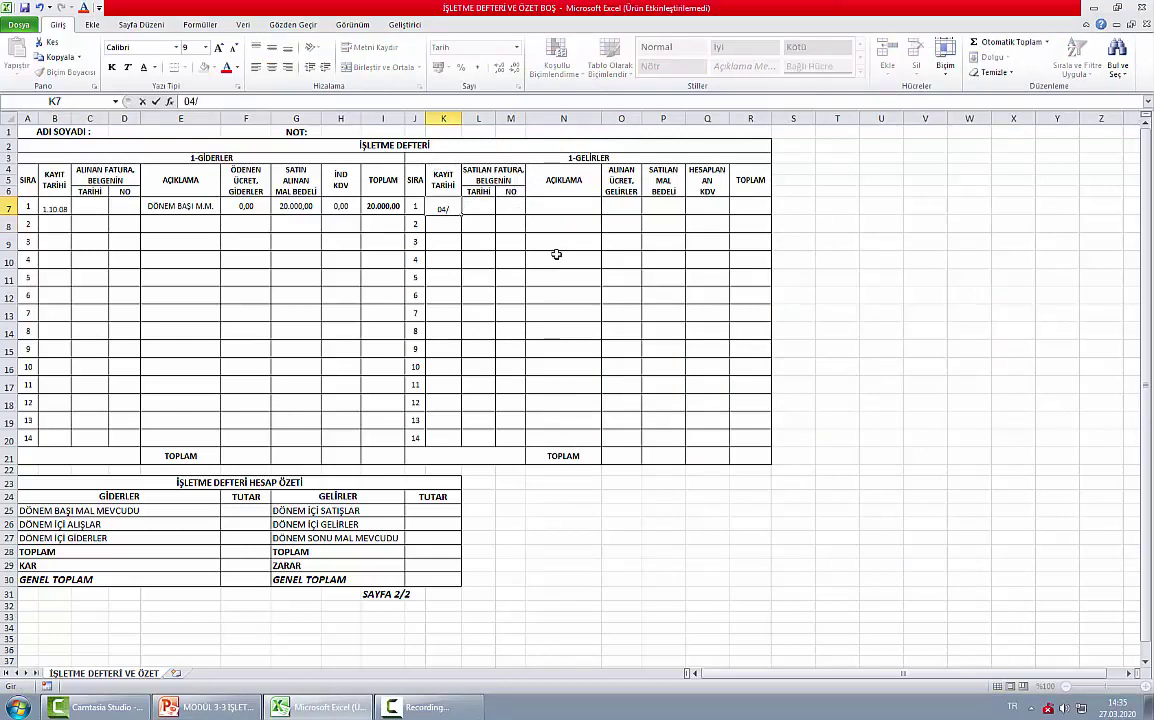
{"action": "type", "text": "10/08"}
{"action": "key", "text": "Tab"}
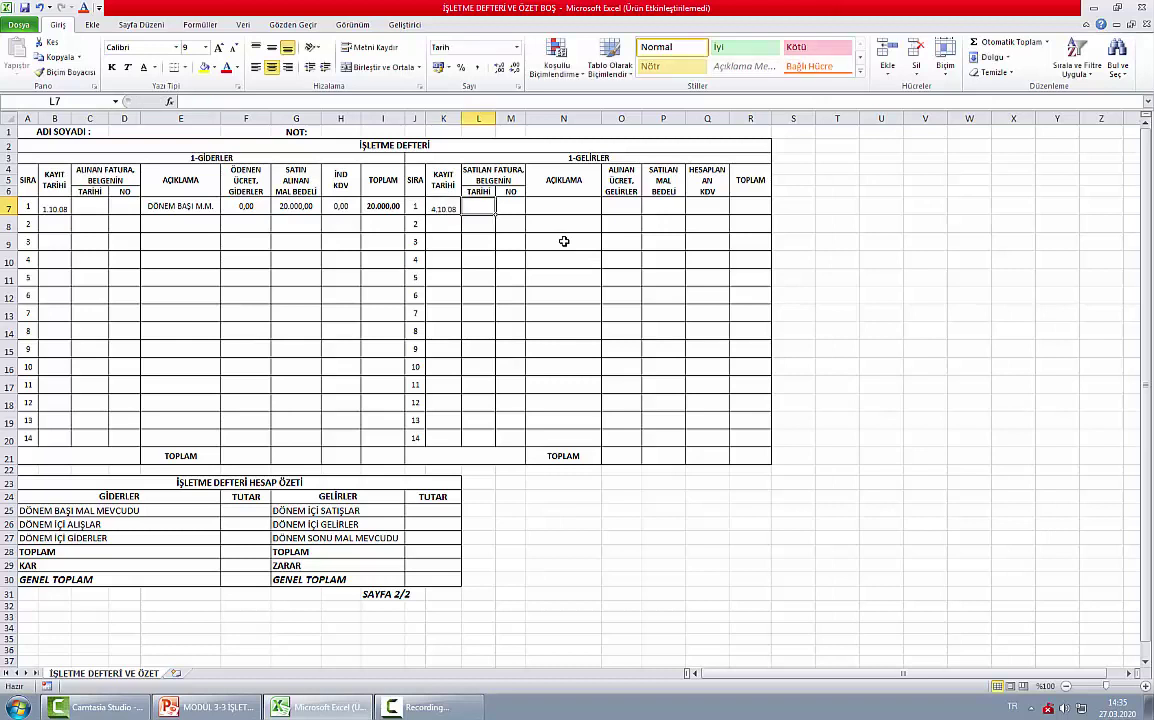
{"action": "type", "text": "=K7"}
{"action": "key", "text": "Return"}
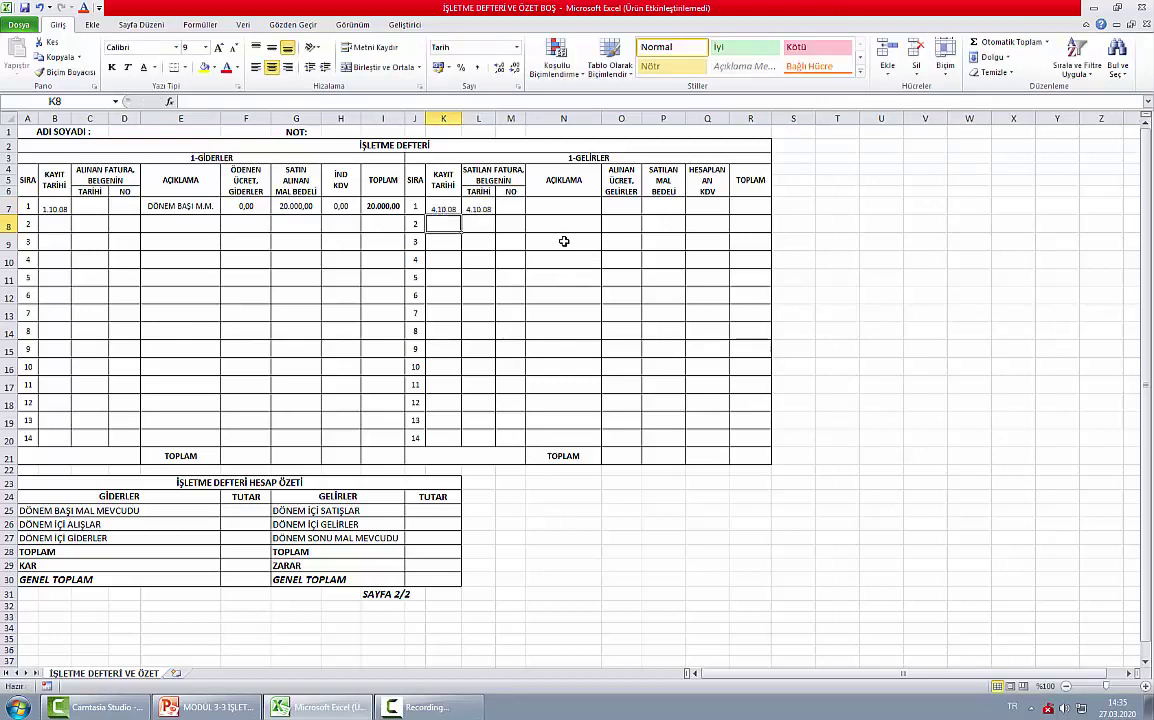
- Look up the invoice on the PowerPoint slide, and enter document number 35 and the description MAL SATIŞI in the first income row
{"action": "key", "text": "Up"}
{"action": "key", "text": "Right"}
{"action": "key", "text": "Right"}
{"action": "key", "text": "alt+Tab"}
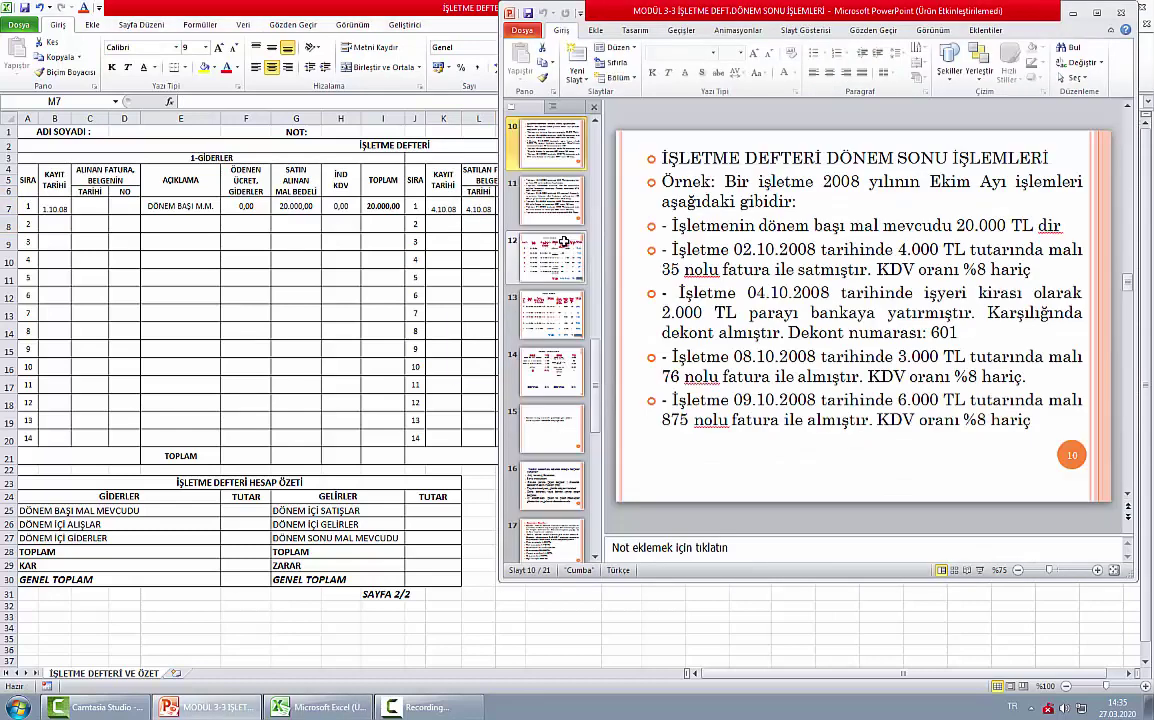
{"action": "key", "text": "alt+Tab"}
{"action": "type", "text": "35"}
{"action": "key", "text": "Tab"}
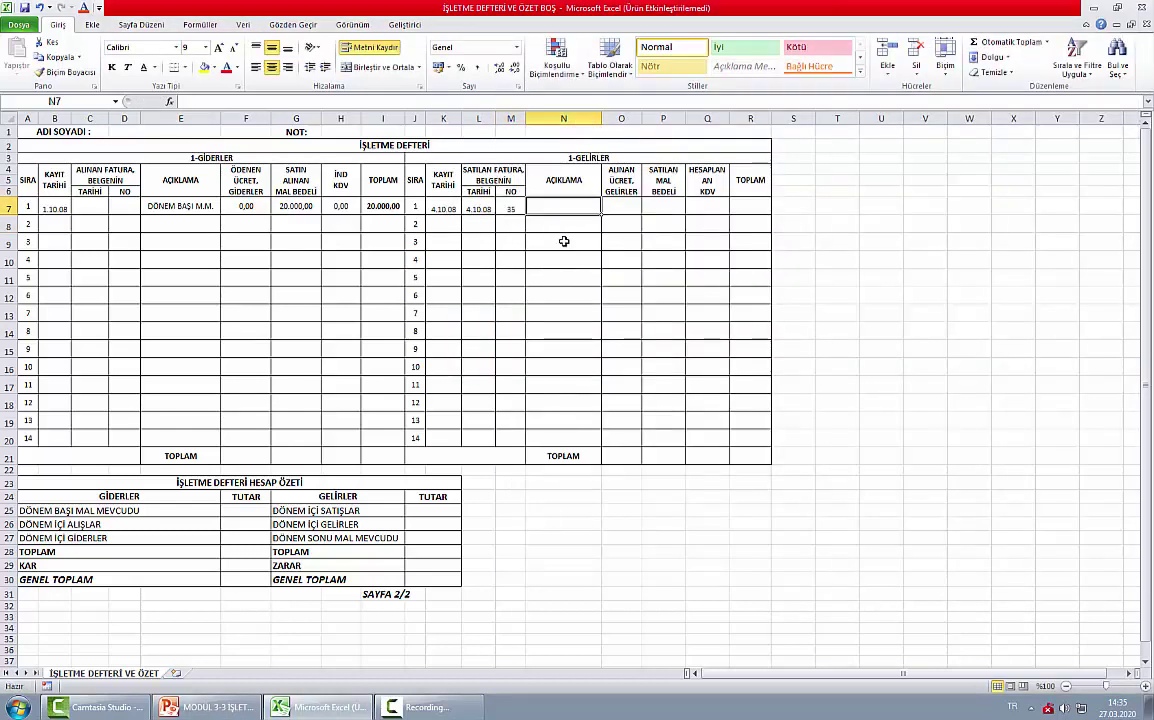
{"action": "type", "text": "MAL SATIŞI"}
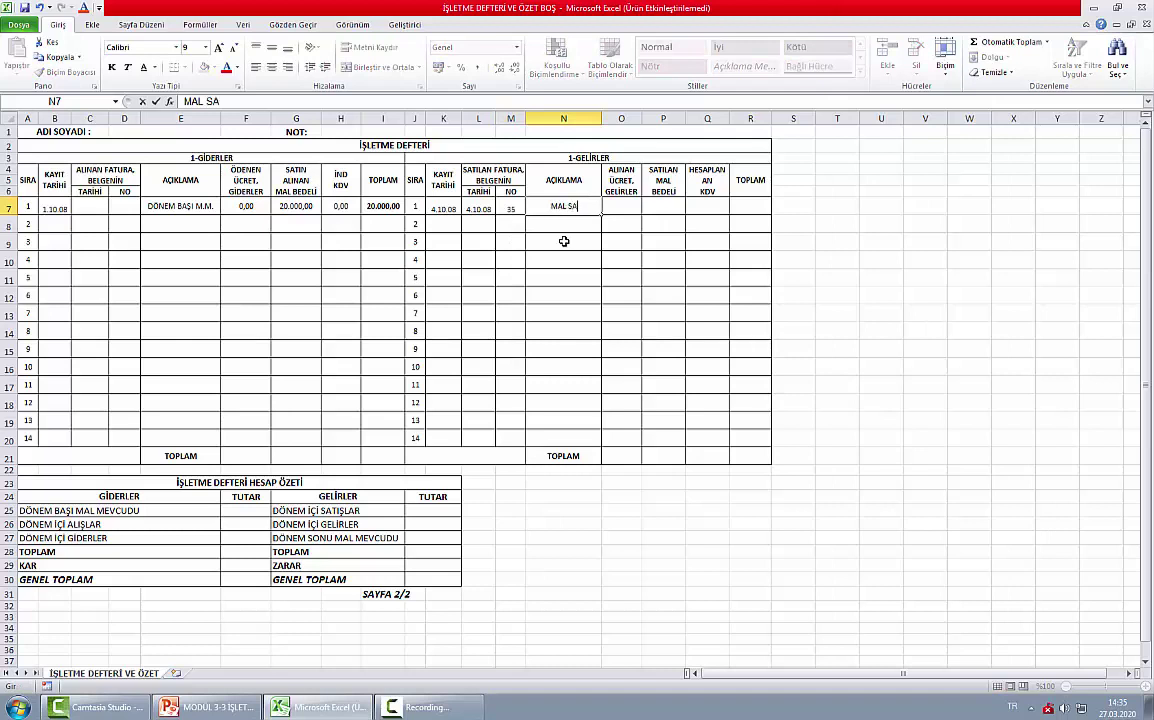
{"action": "key", "text": "Tab"}
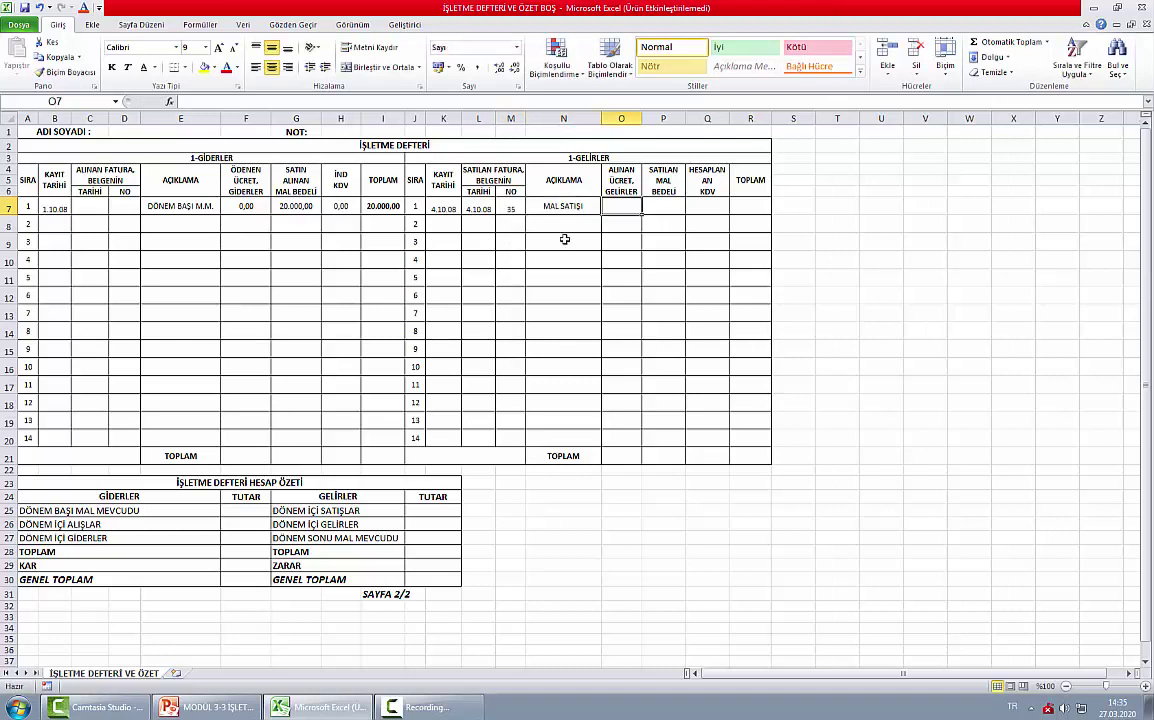
- Check the sale amount in the PowerPoint example, and enter 0 for fees received and 4000 for goods sold in row 7
{"action": "type", "text": "0"}
{"action": "key", "text": "ctrl+Return"}
{"action": "key", "text": "alt+Tab"}
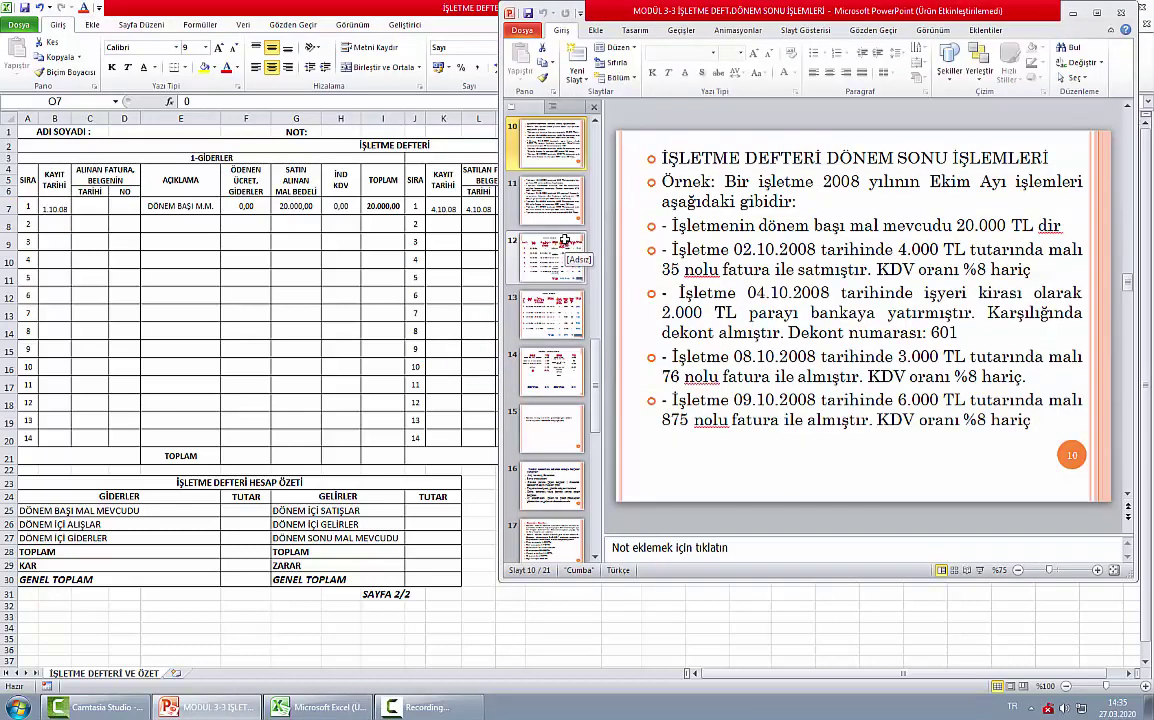
{"action": "key", "text": "alt+Tab"}
{"action": "key", "text": "Tab"}
{"action": "type", "text": "4000"}
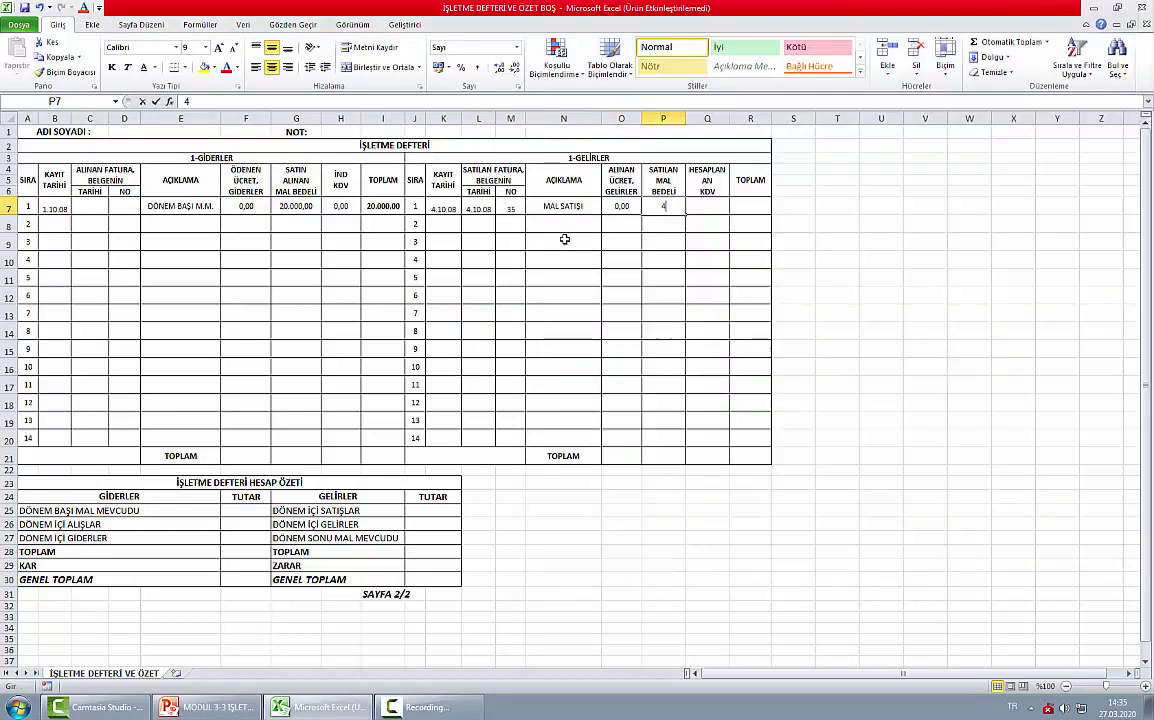
{"action": "key", "text": "Tab"}
- Calculate the VAT on the first sale in Q7 with the formula +P7*0,08
{"action": "type", "text": "+"}
{"action": "key", "text": "Left"}
{"action": "key", "text": "Left"}
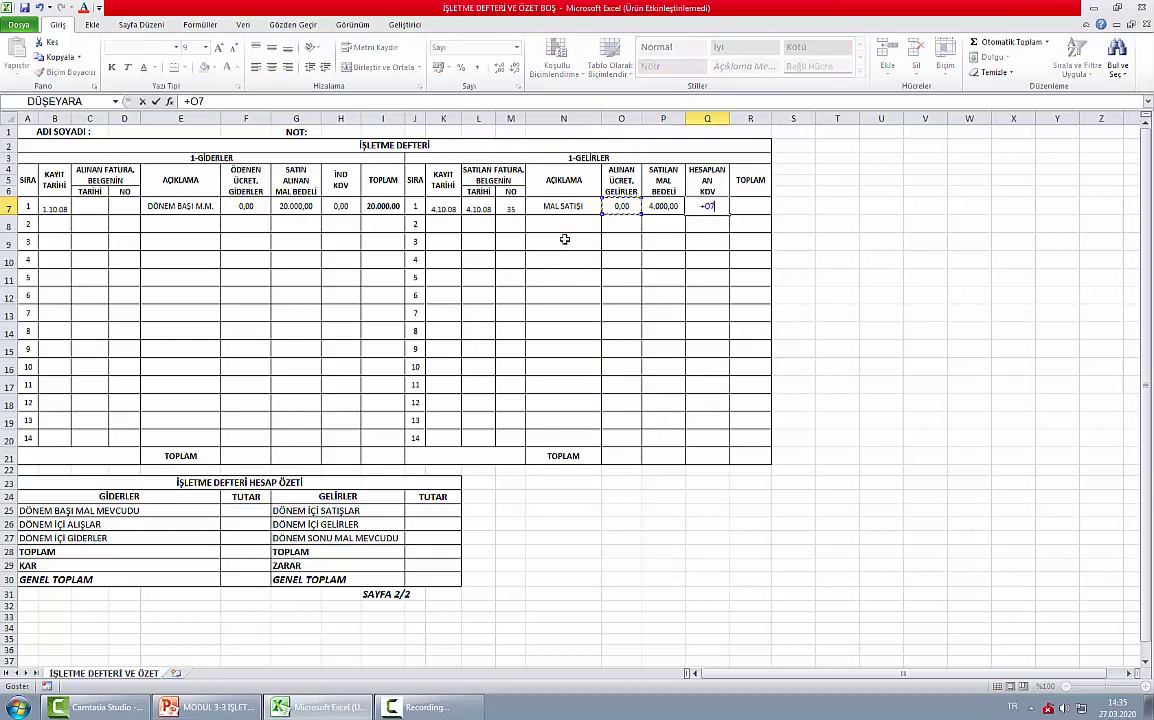
{"action": "key", "text": "Right"}
{"action": "type", "text": "*"}
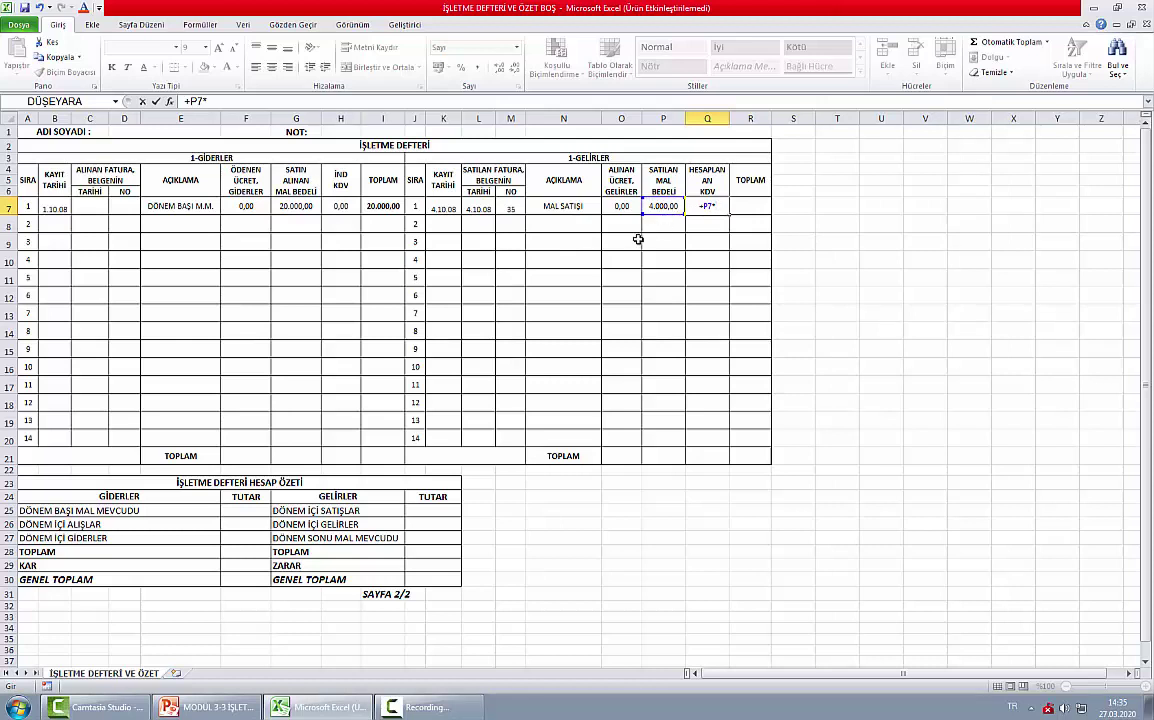
{"action": "type", "text": "0,08"}
{"action": "left_click", "coordinate": [664, 222]}
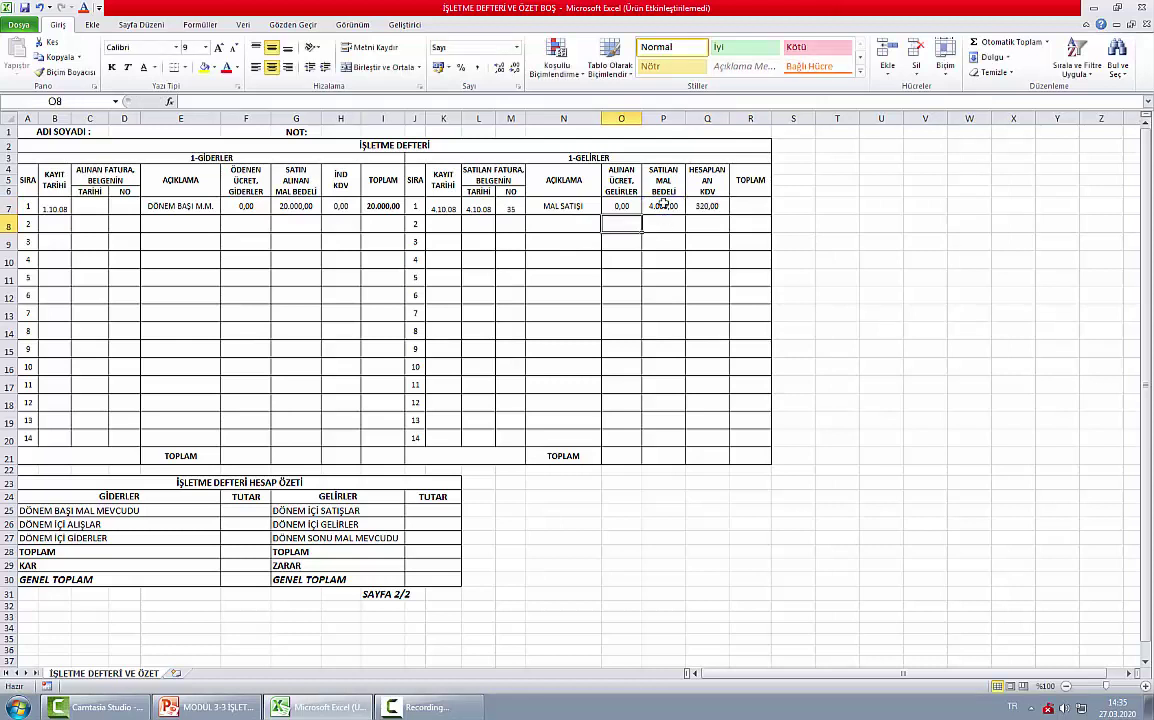
- Total the first income row in R7 with the formula +O7+P7+Q7
{"action": "key", "text": "Up"}
{"action": "key", "text": "Right"}
{"action": "key", "text": "Right"}
{"action": "type", "text": "+"}
{"action": "key", "text": "Left"}
{"action": "key", "text": "Left"}
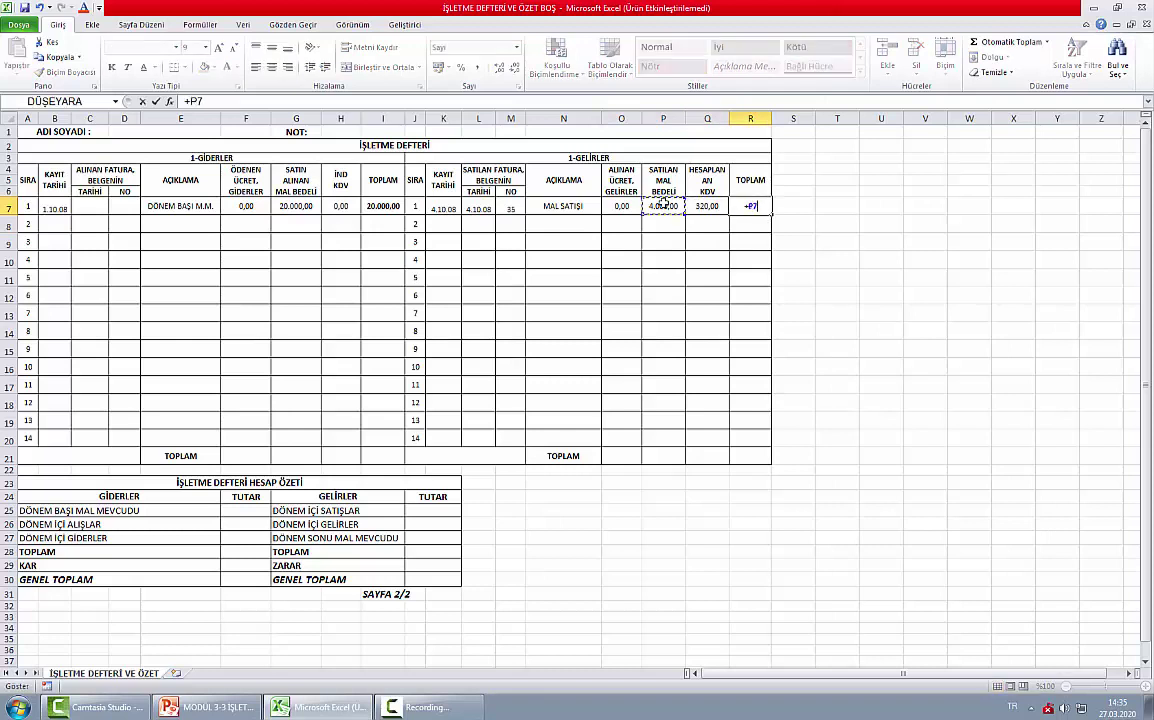
{"action": "key", "text": "Left"}
{"action": "type", "text": "+"}
{"action": "key", "text": "Left"}
{"action": "key", "text": "Left"}
{"action": "type", "text": "+"}
{"action": "key", "text": "Left"}
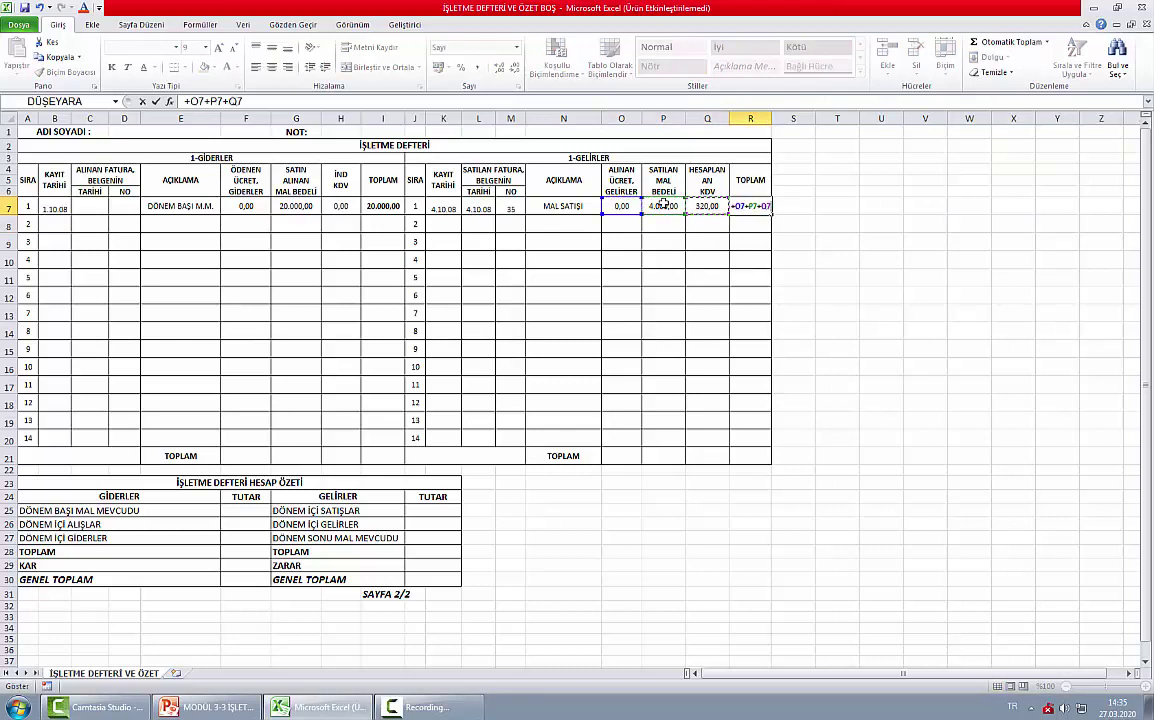
{"action": "key", "text": "Return"}
{"action": "key", "text": "Up"}
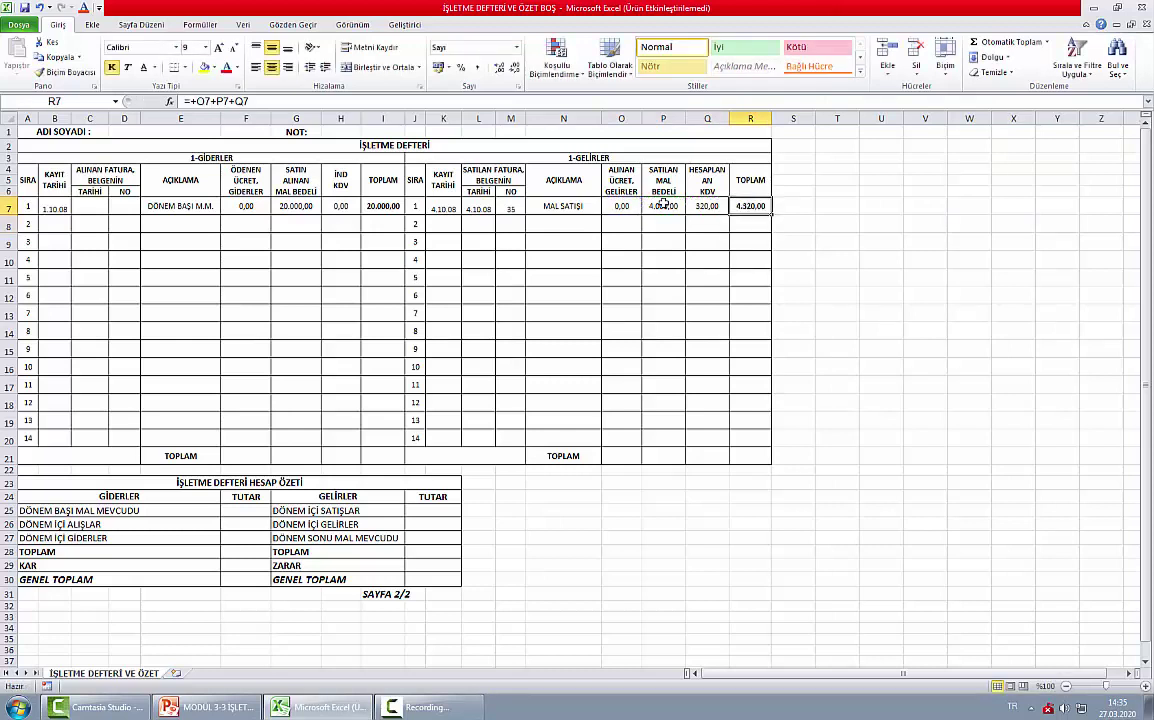
- Copy the row total formulas down, from R7 to R18 for income and from I7 to I17 for expenses
{"action": "left_click", "coordinate": [766, 230]}
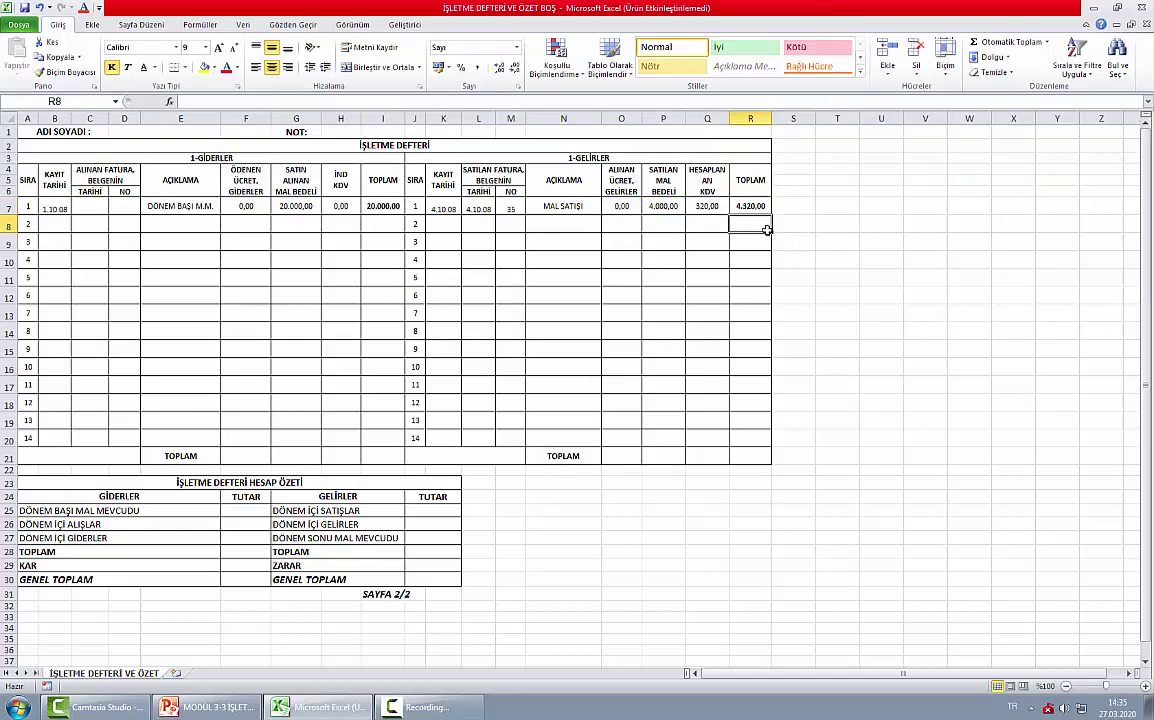
{"action": "key", "text": "ctrl+d"}
{"action": "left_click", "coordinate": [766, 212]}
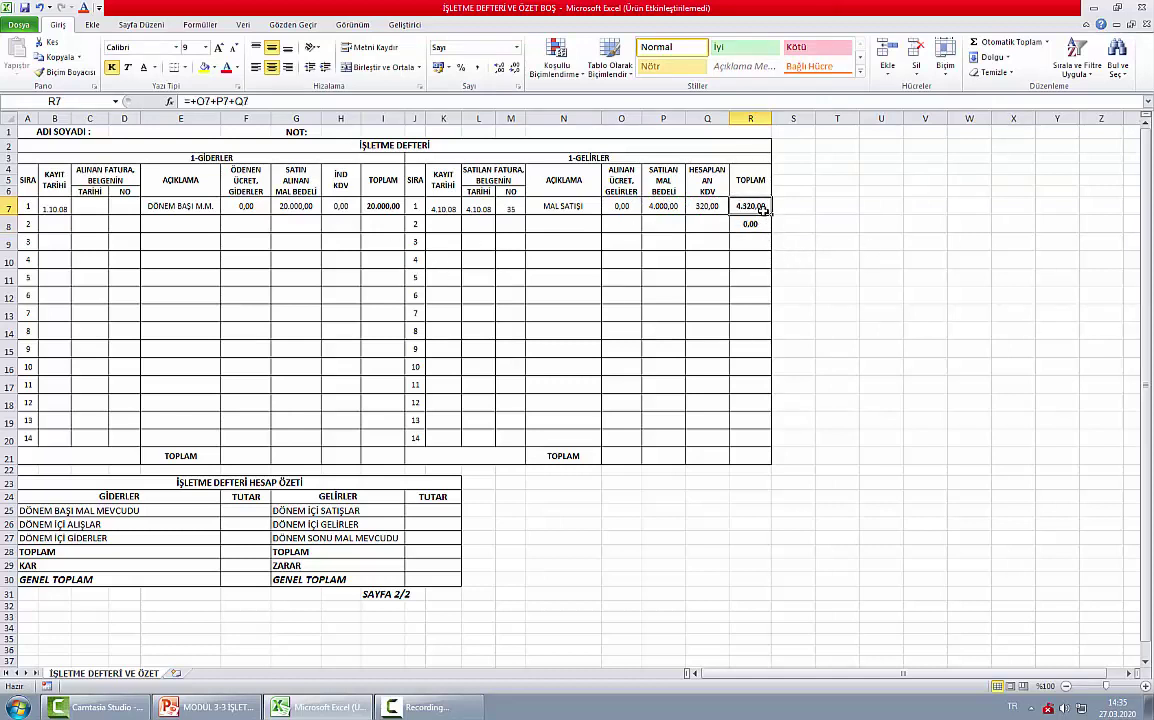
{"action": "left_click_drag", "start_coordinate": [771, 213], "coordinate": [772, 410]}
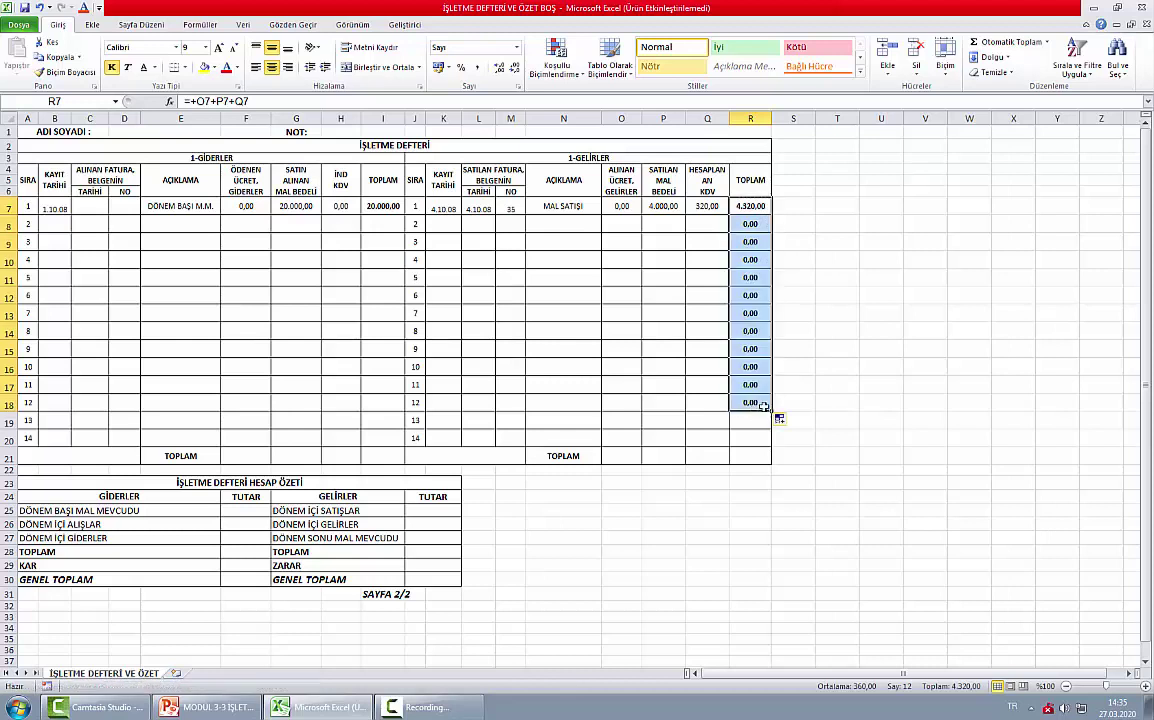
{"action": "left_click", "coordinate": [370, 205]}
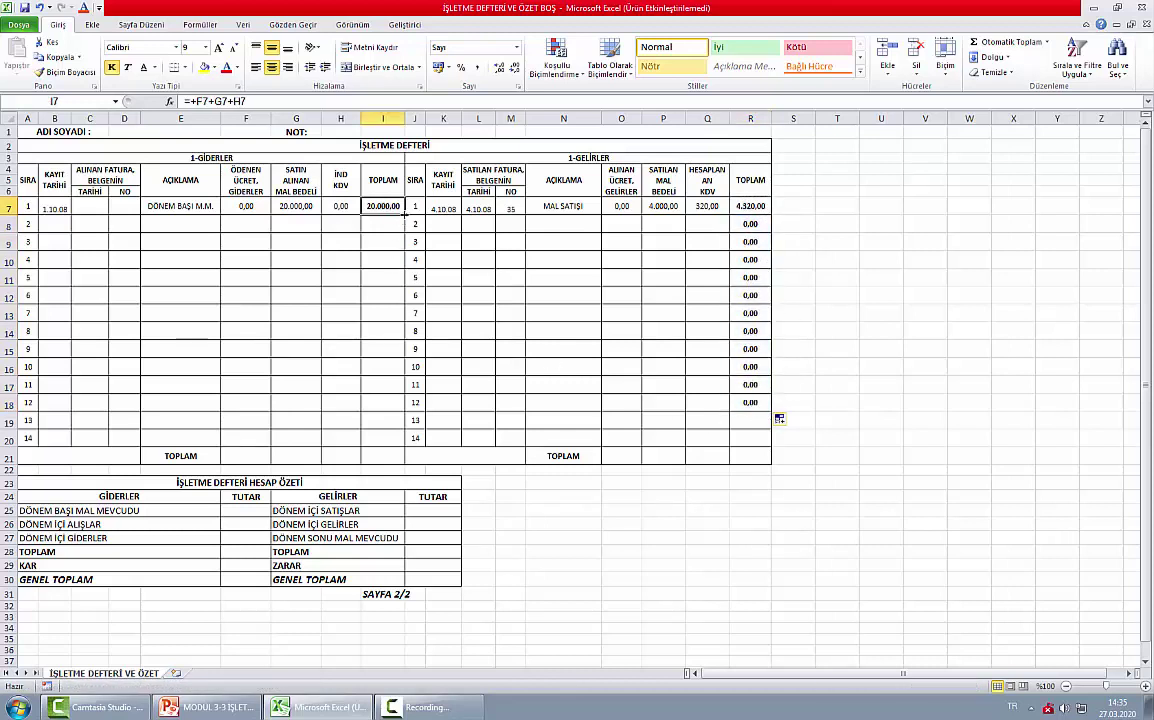
{"action": "left_click_drag", "start_coordinate": [404, 214], "coordinate": [407, 386]}
{"action": "left_click", "coordinate": [380, 295]}
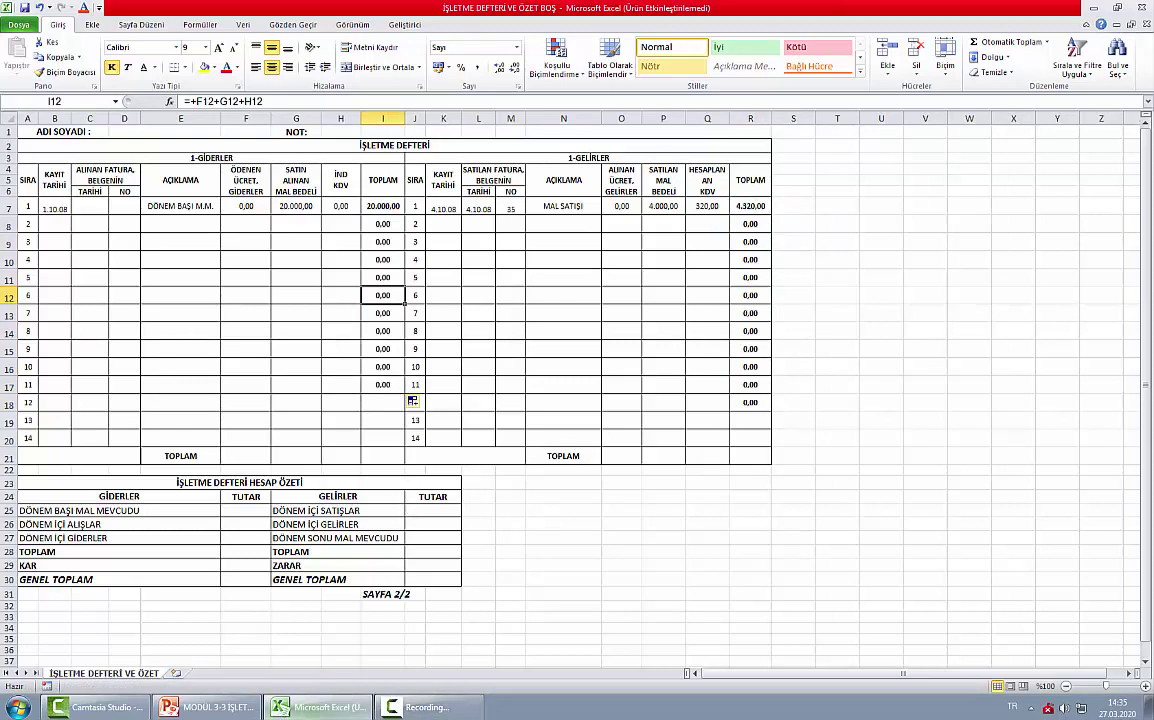
- Arrange the Excel and PowerPoint windows side by side, sizing them to show the whole ledger width beside the example slide
{"action": "left_click", "coordinate": [205, 707]}
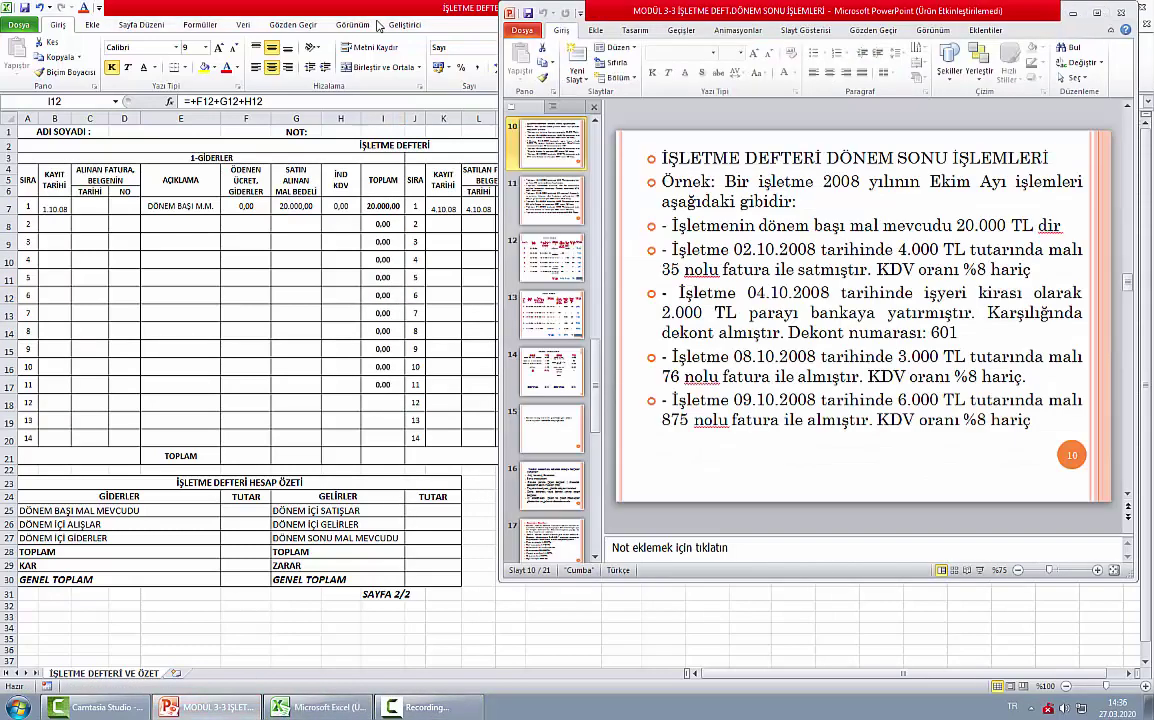
{"action": "left_click", "coordinate": [1071, 12]}
{"action": "double_click", "coordinate": [1008, 10]}
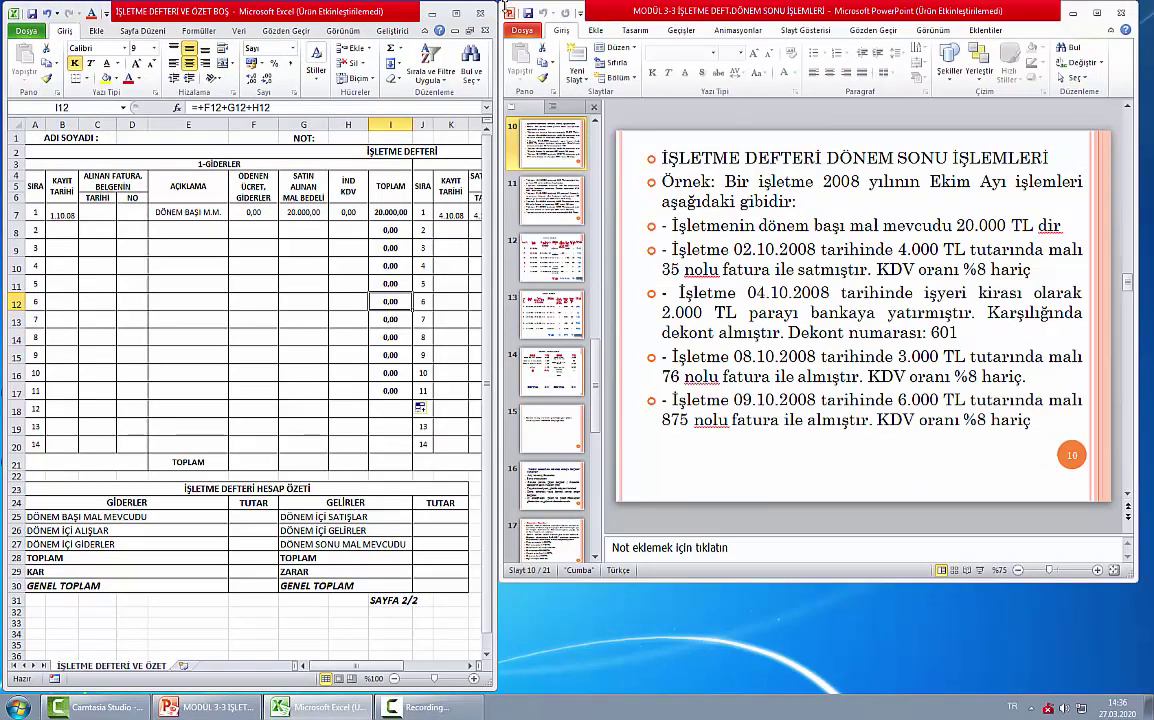
{"action": "left_click_drag", "start_coordinate": [501, 5], "coordinate": [699, 11]}
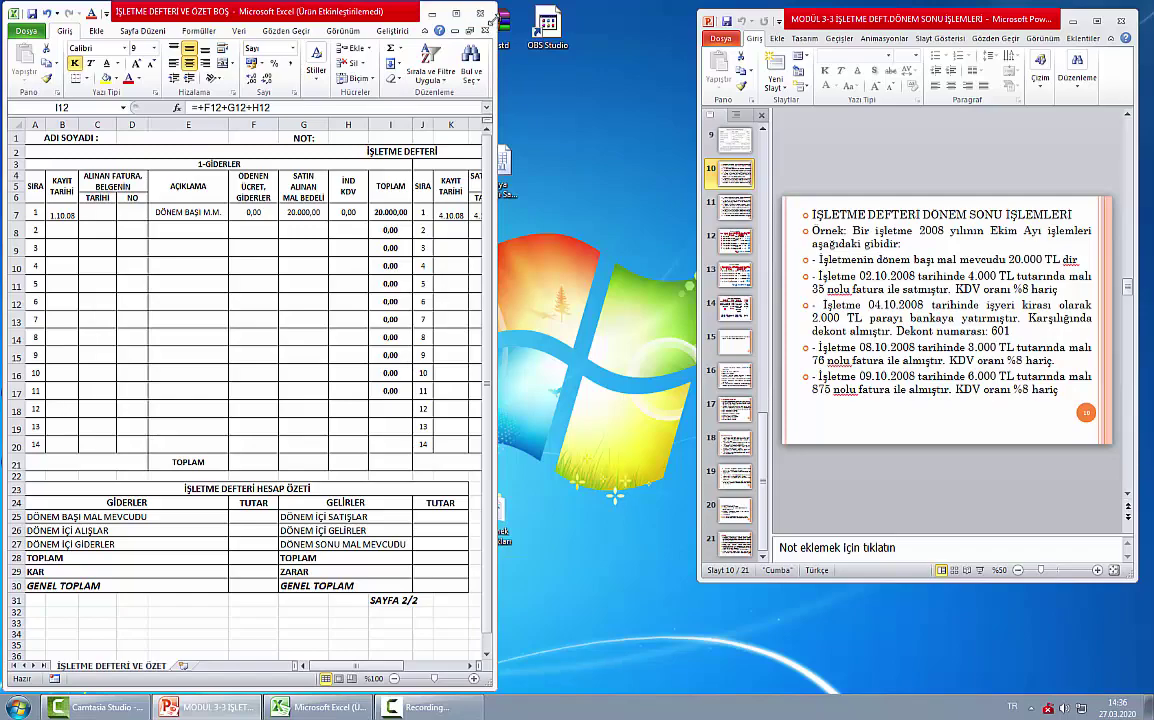
{"action": "left_click_drag", "start_coordinate": [491, 8], "coordinate": [772, 5]}
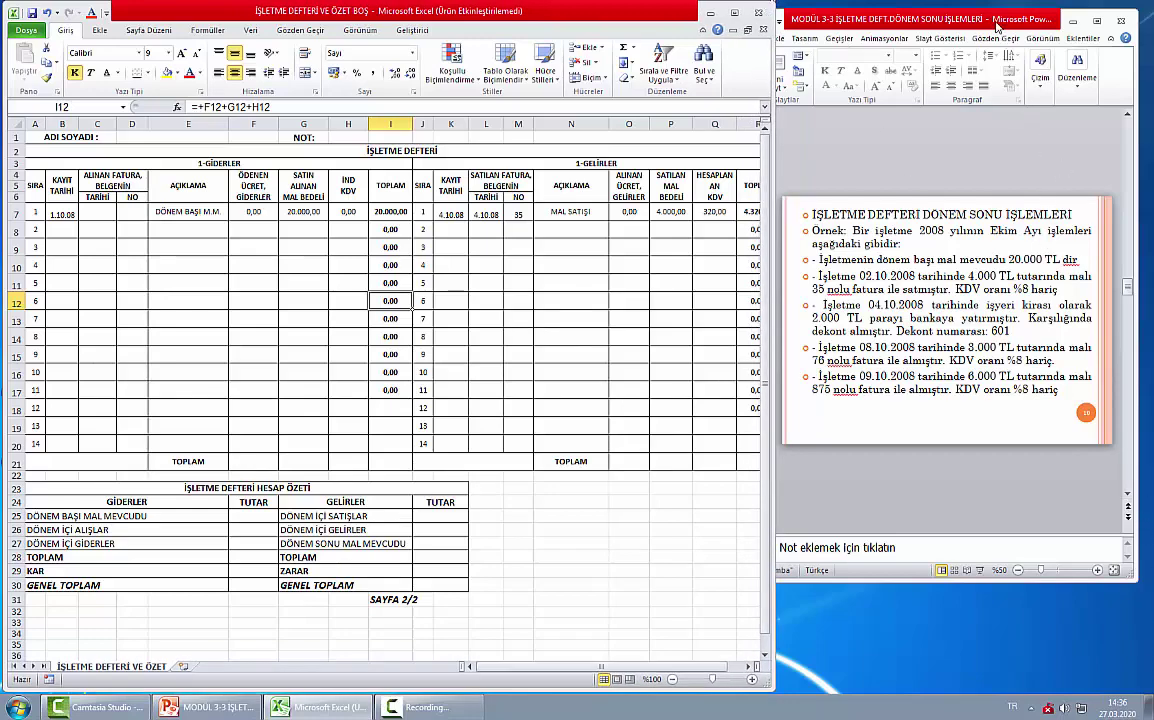
{"action": "left_click_drag", "start_coordinate": [777, 28], "coordinate": [795, 6]}
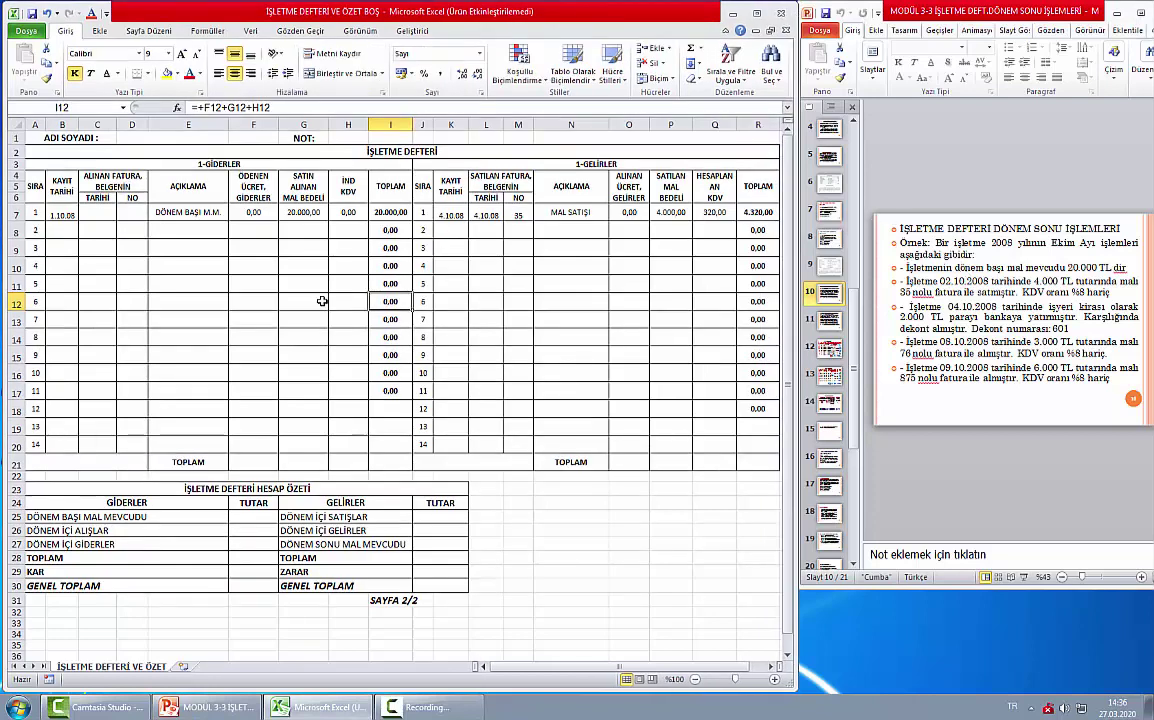
- Enter 04/10/08 as the second expense record date in B8 and =B8 as its document date in C8
{"action": "left_click", "coordinate": [62, 230]}
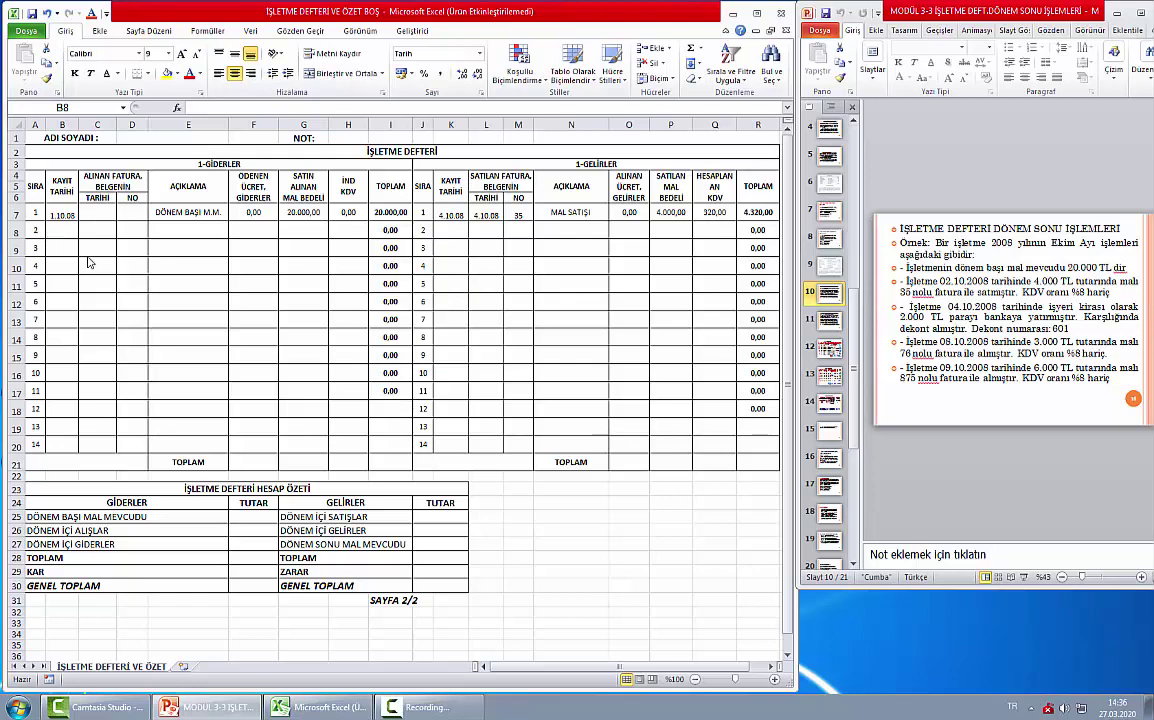
{"action": "left_click", "coordinate": [60, 228]}
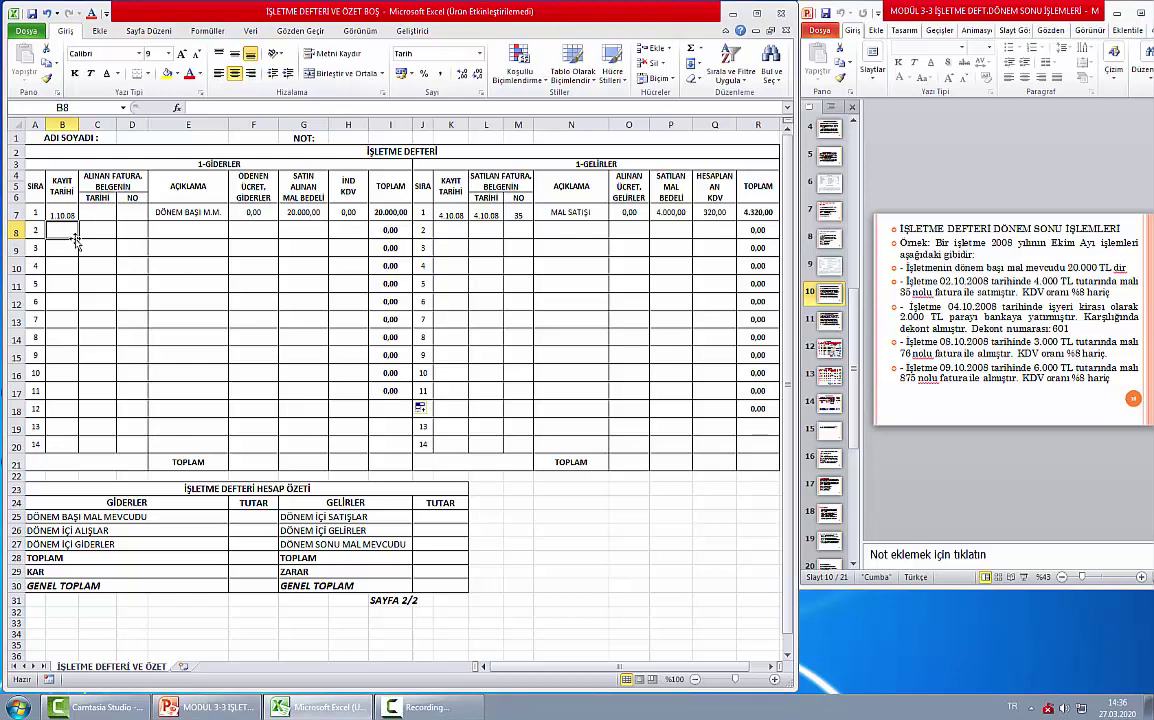
{"action": "type", "text": "04/"}
{"action": "type", "text": "10/"}
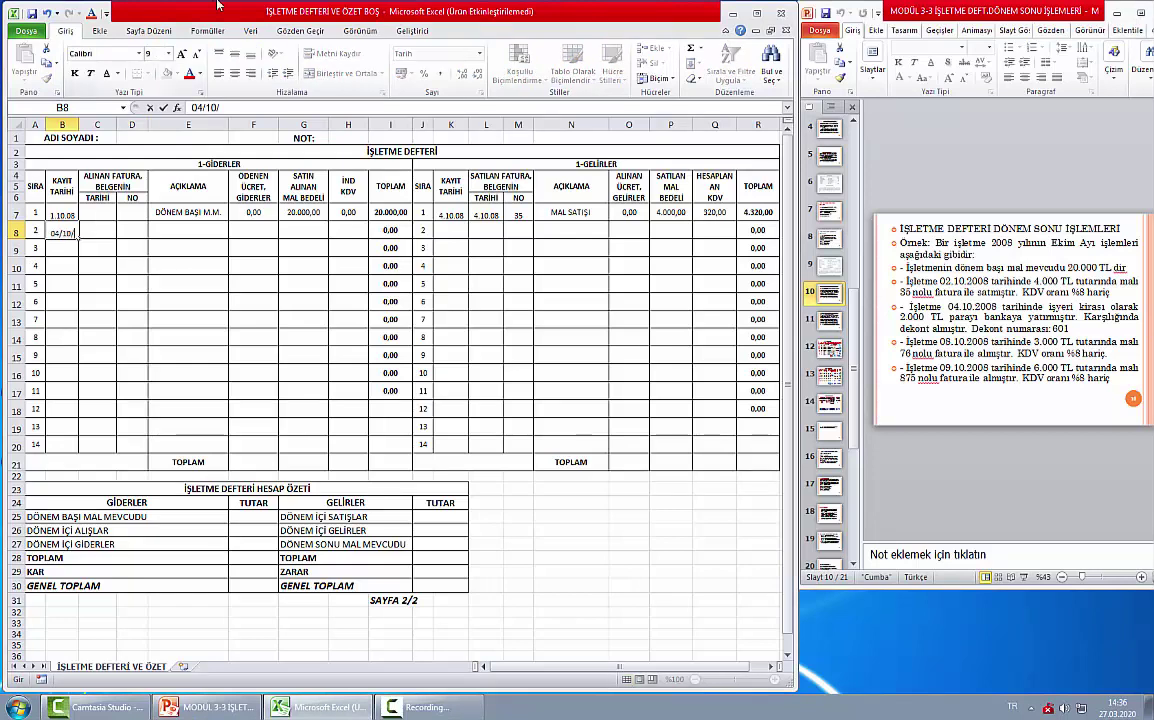
{"action": "type", "text": "08"}
{"action": "key", "text": "Tab"}
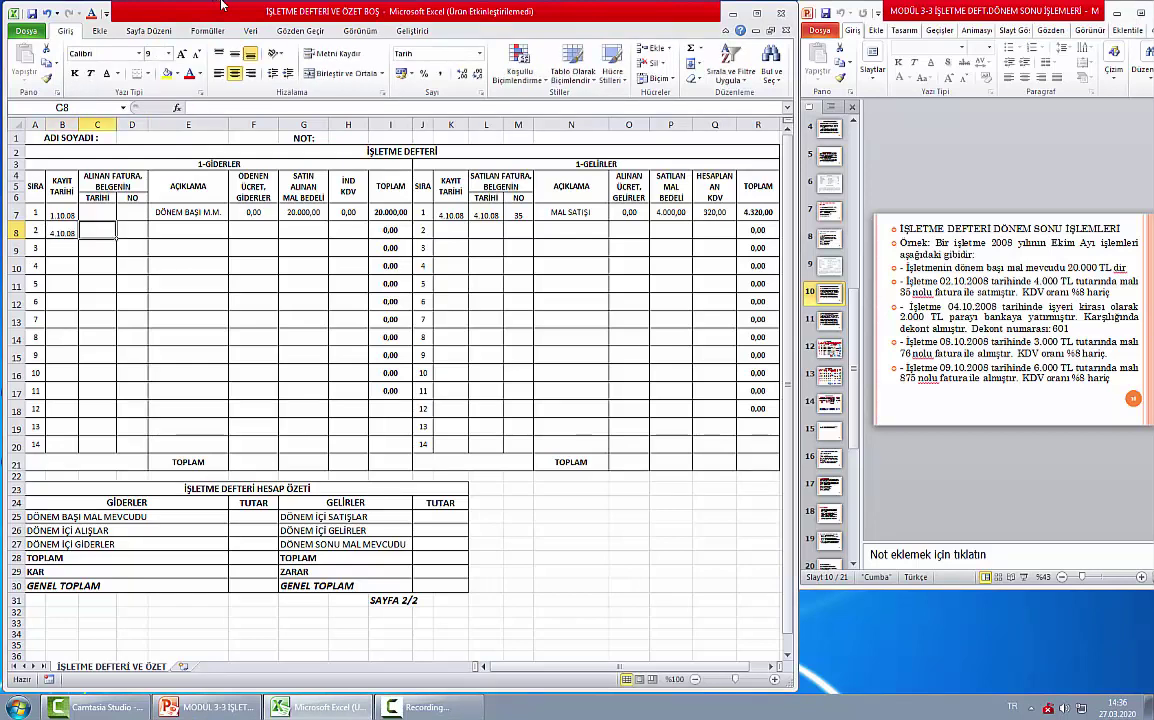
{"action": "type", "text": "="}
{"action": "key", "text": "Left"}
{"action": "key", "text": "Return"}
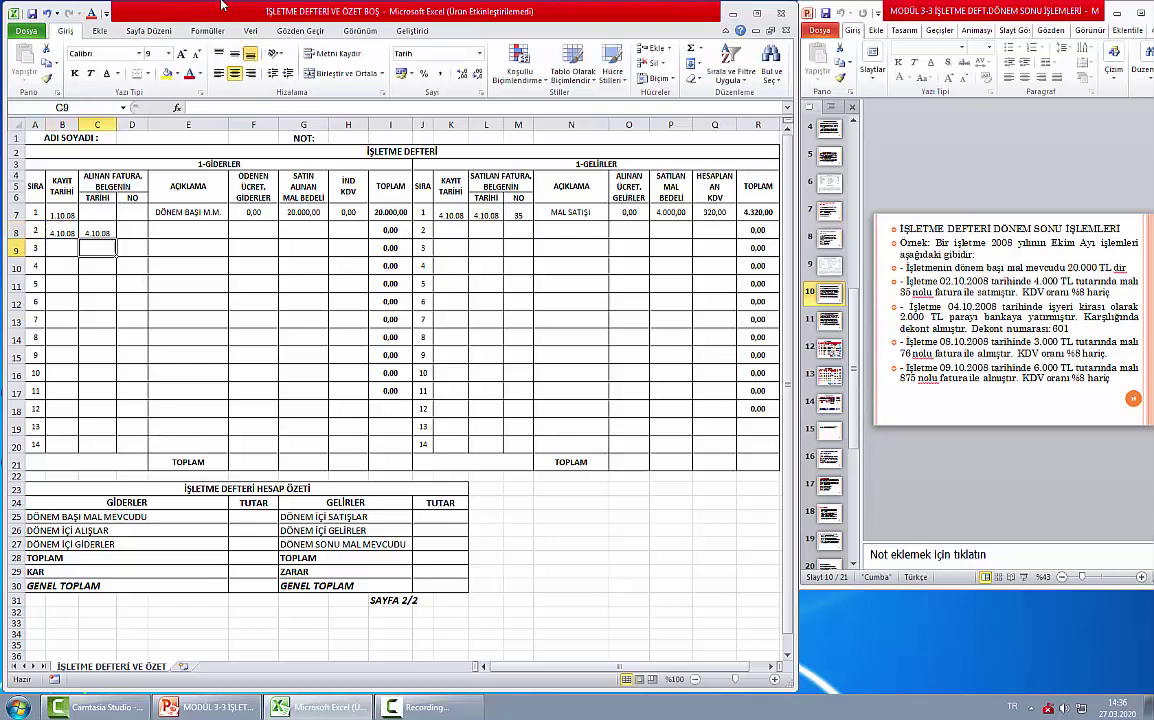
- Enter document number 601 and the description KİRA GİDERİ in the second expense row
{"action": "key", "text": "Up"}
{"action": "key", "text": "Right"}
{"action": "type", "text": "60"}
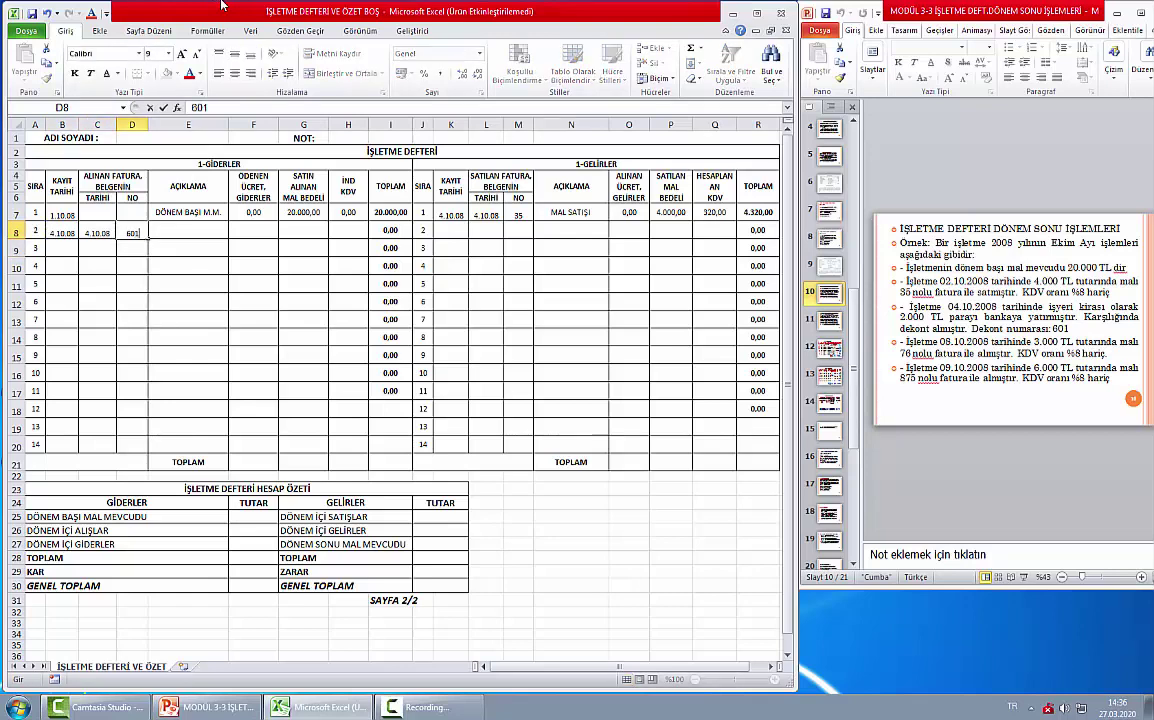
{"action": "type", "text": "1"}
{"action": "key", "text": "Tab"}
{"action": "type", "text": "KİRA"}
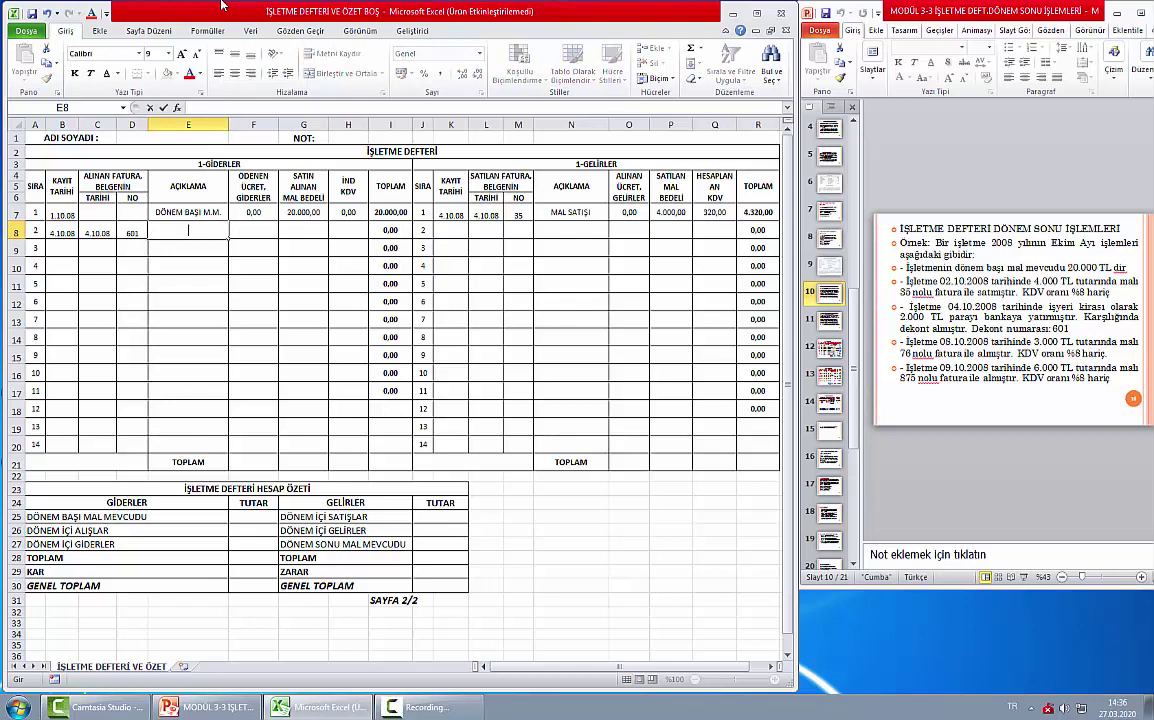
{"action": "type", "text": " GİDERİ"}
{"action": "key", "text": "Tab"}
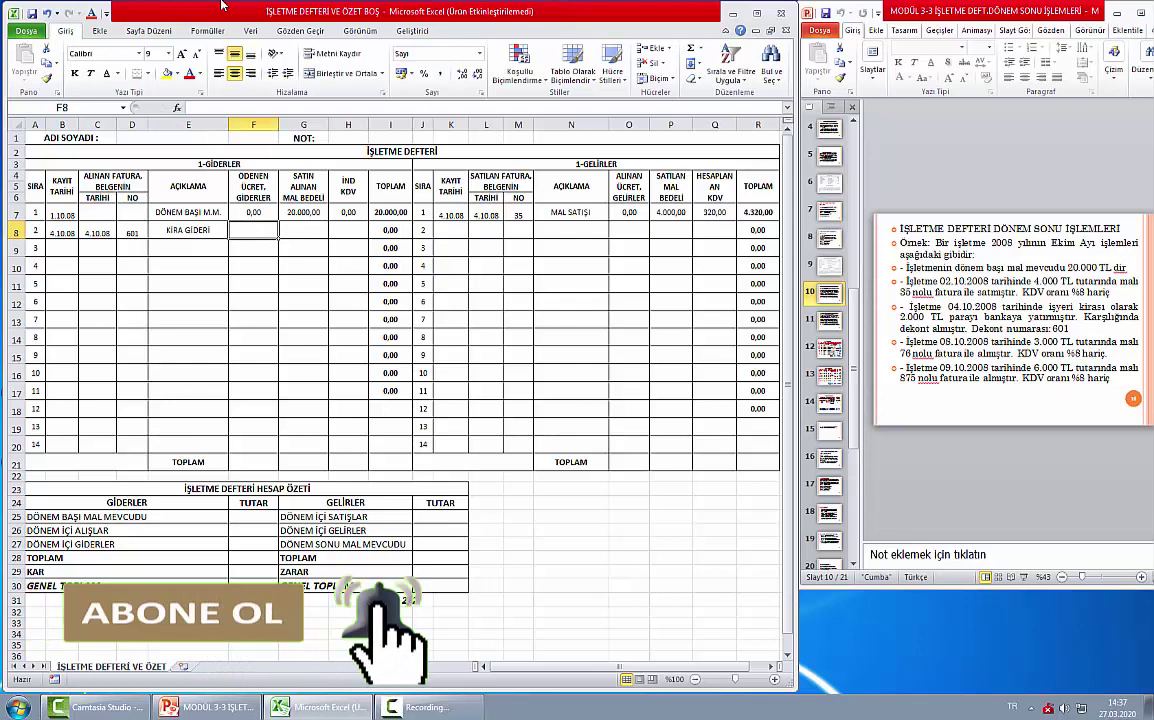
- Enter 2.000 for expenses paid, 0 for goods purchased and 0 for deductible VAT in row 8
{"action": "type", "text": "2.000"}
{"action": "key", "text": "Tab"}
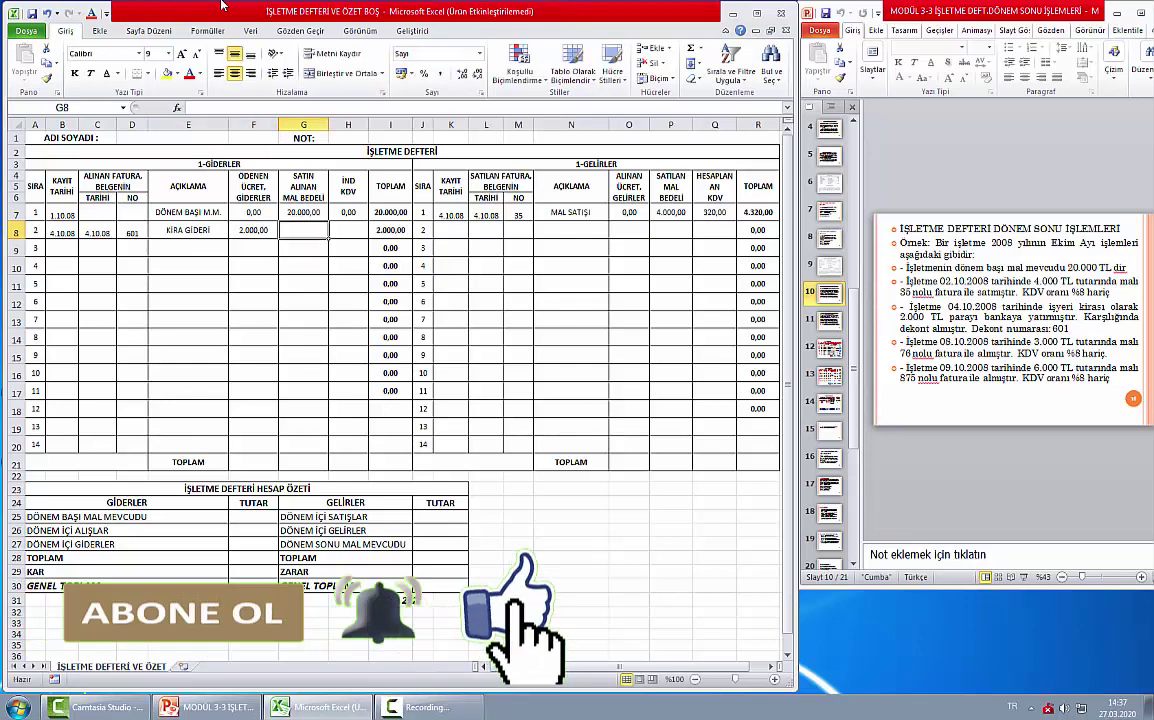
{"action": "type", "text": "0"}
{"action": "key", "text": "Tab"}
{"action": "type", "text": "0"}
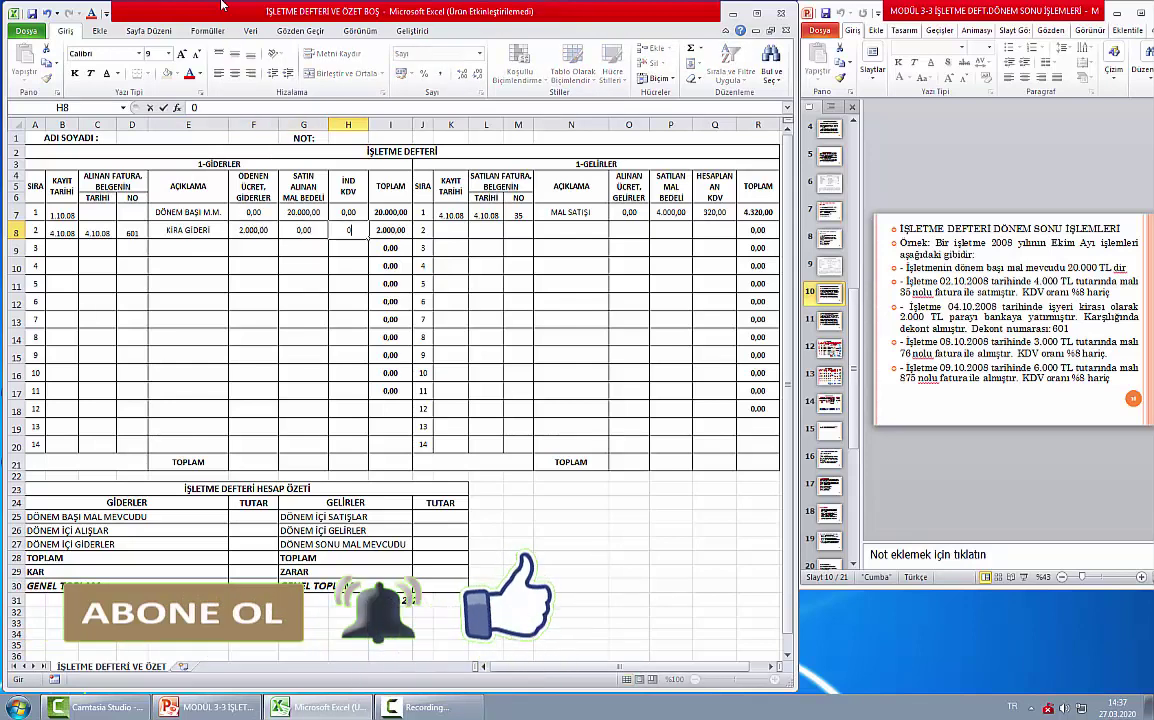
{"action": "key", "text": "Tab"}
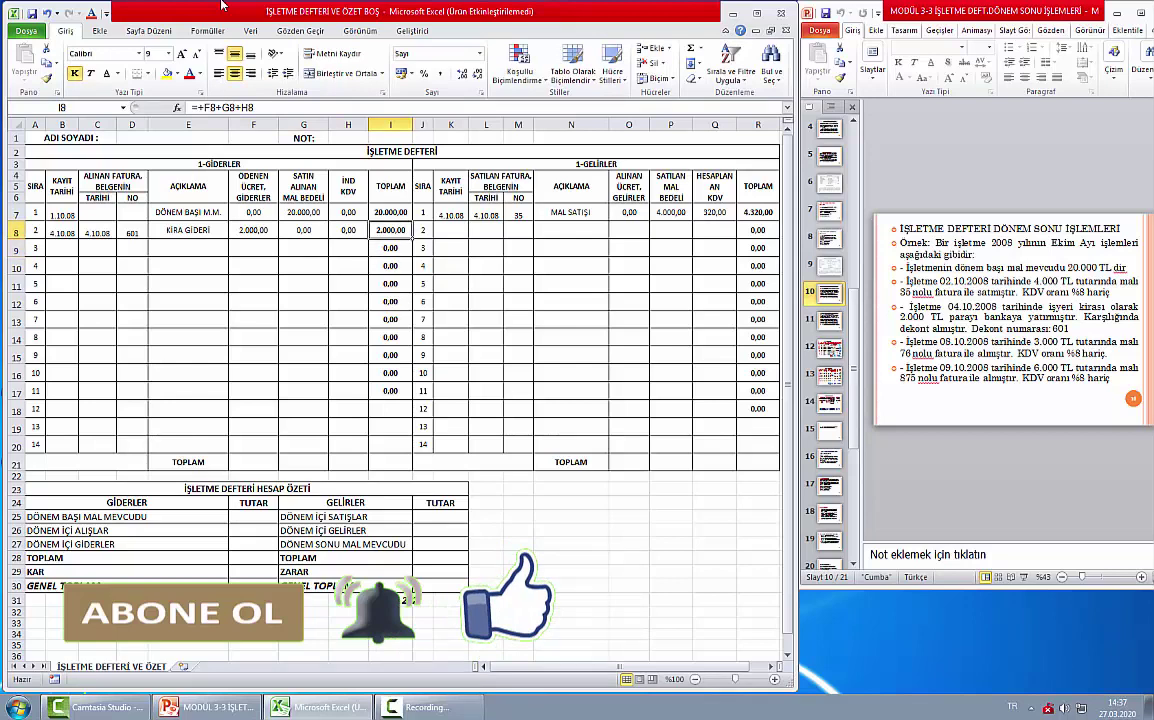
- Enter 8.10.20 as the record and document dates and 36 as the document number in the second income row
{"action": "key", "text": "Tab"}
{"action": "key", "text": "Tab"}
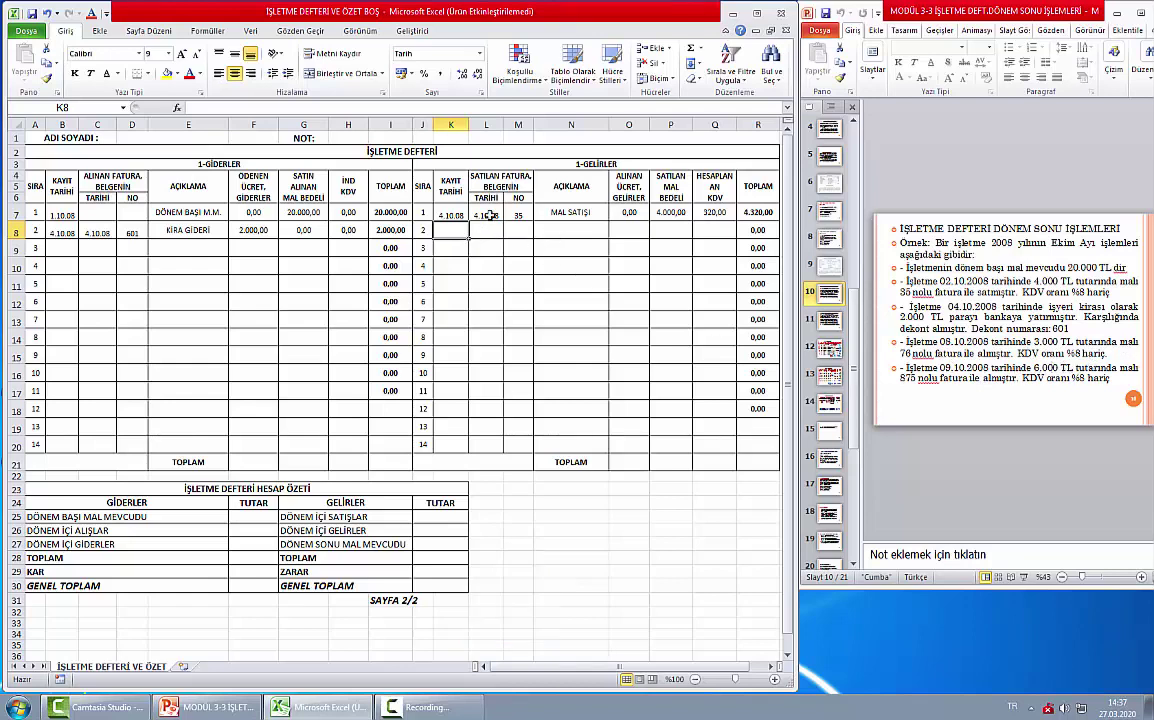
{"action": "type", "text": "8.10.20"}
{"action": "key", "text": "Tab"}
{"action": "type", "text": "8.10.20"}
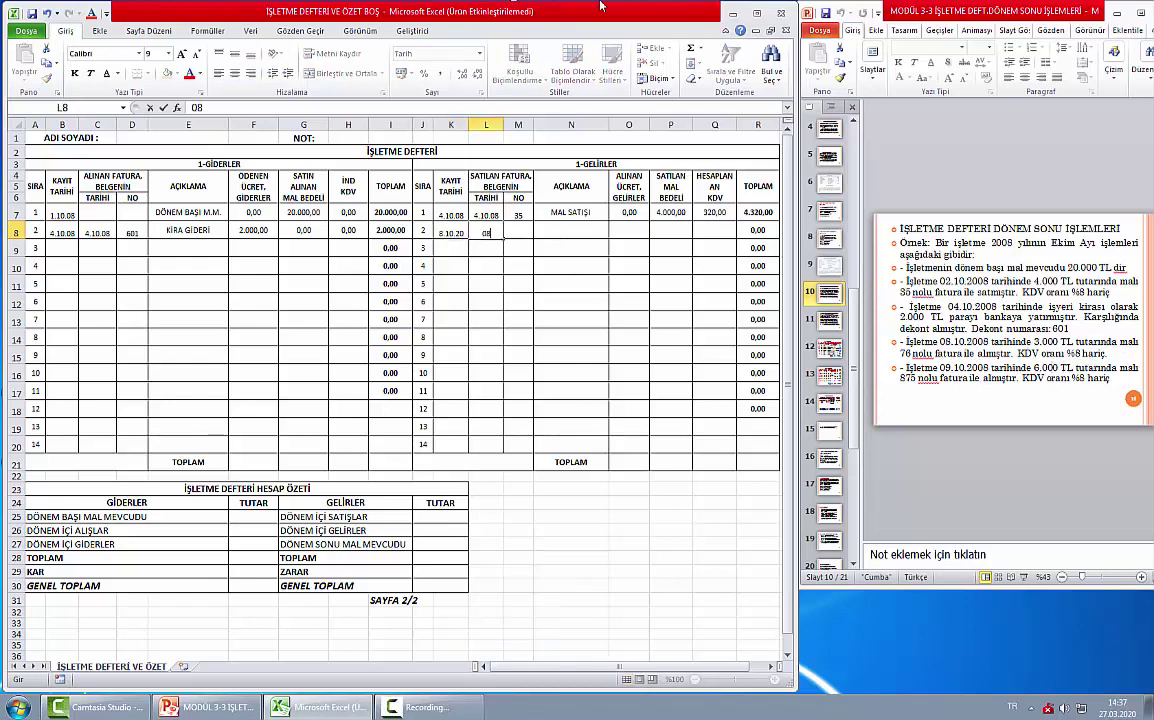
{"action": "key", "text": "Tab"}
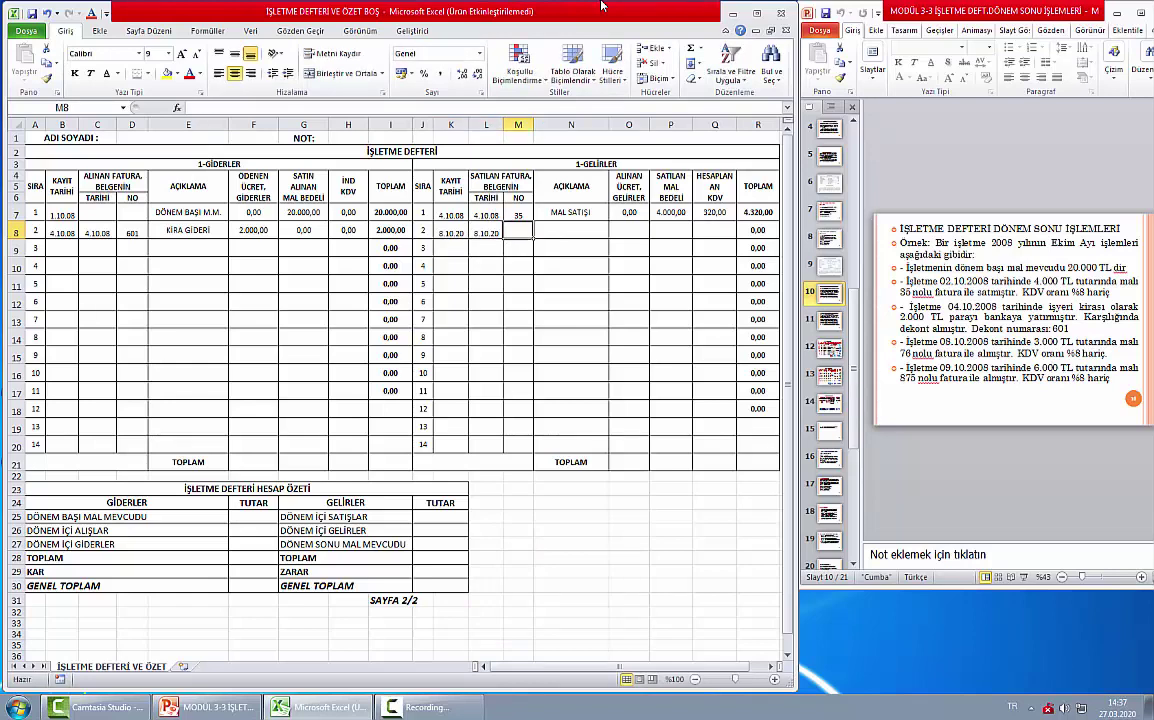
{"action": "type", "text": "3"}
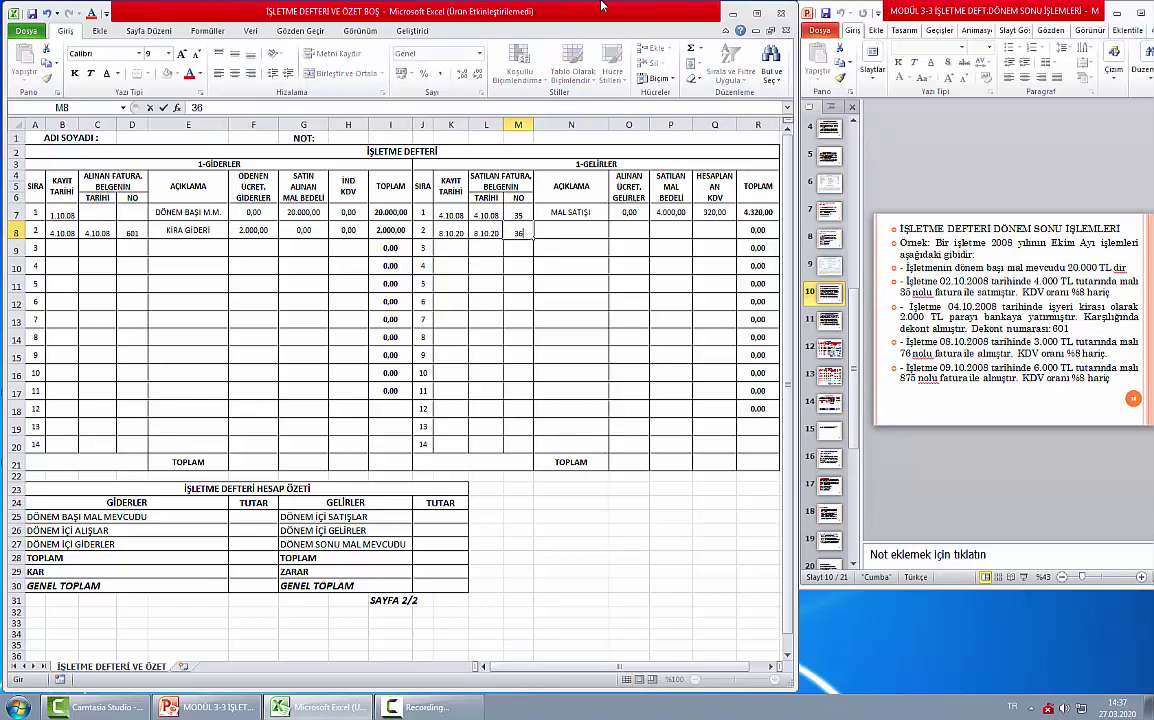
{"action": "type", "text": "6"}
{"action": "key", "text": "ctrl+Return"}
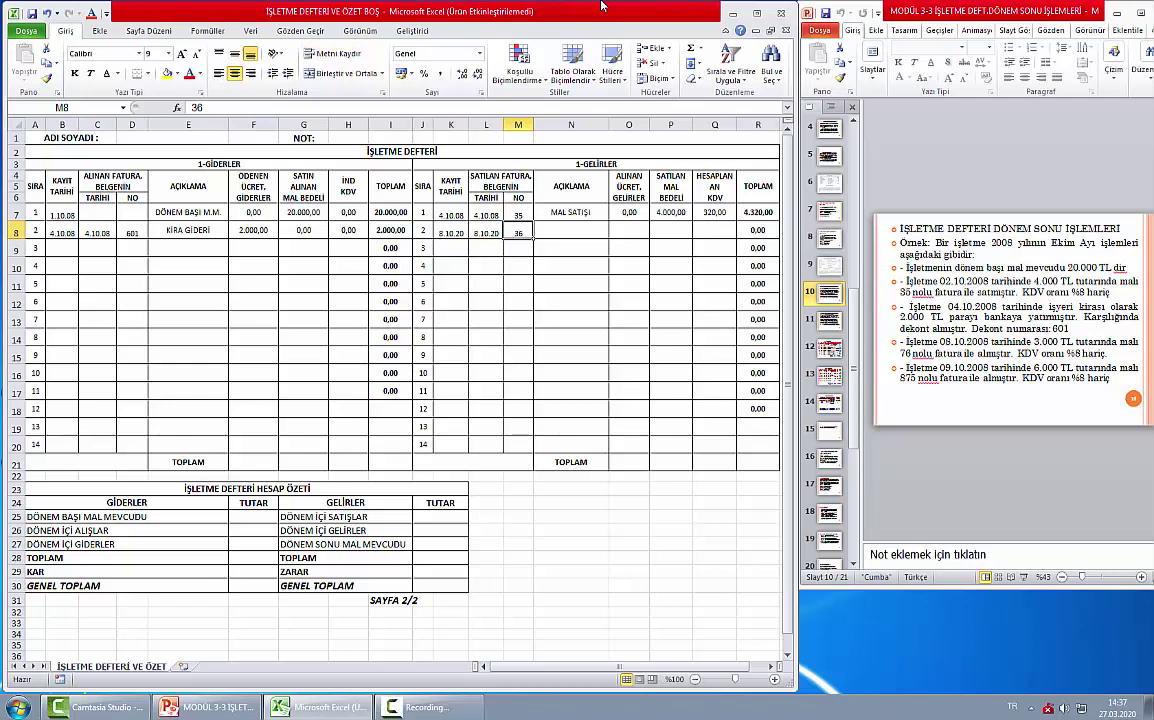
- Delete both dates and the document number from the second income row
{"action": "key", "text": "Left"}
{"action": "key", "text": "Delete"}
{"action": "key", "text": "Left"}
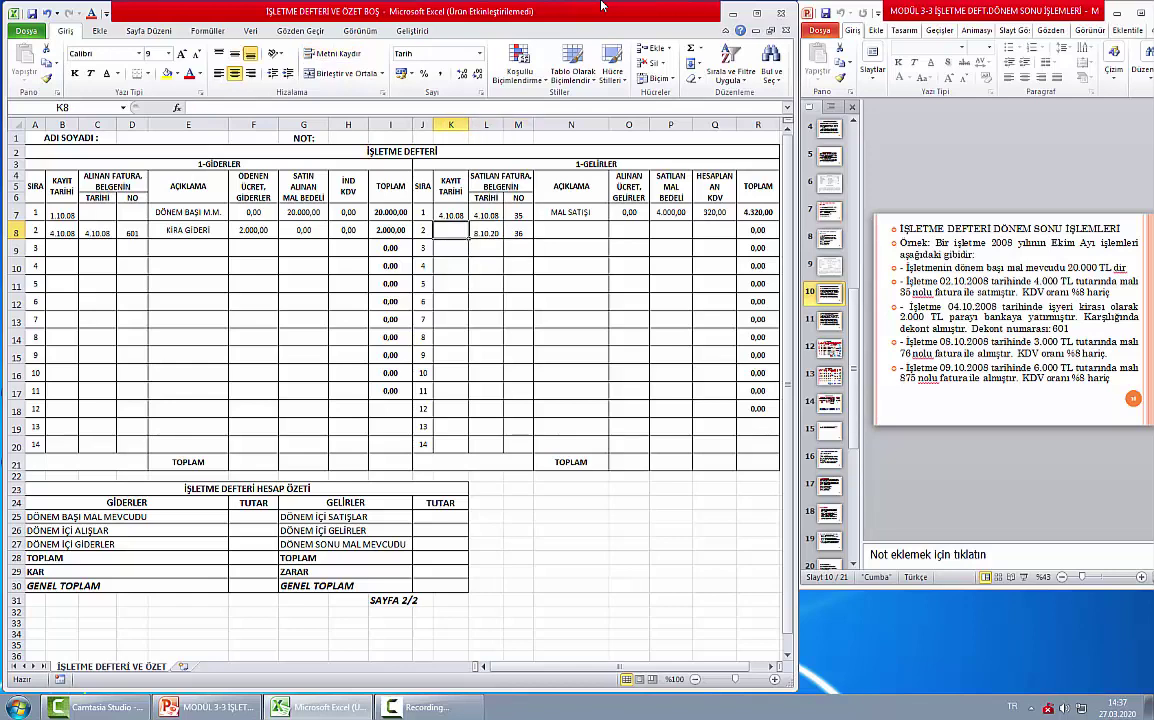
{"action": "key", "text": "Delete"}
{"action": "key", "text": "Right"}
{"action": "key", "text": "Right"}
{"action": "key", "text": "Delete"}
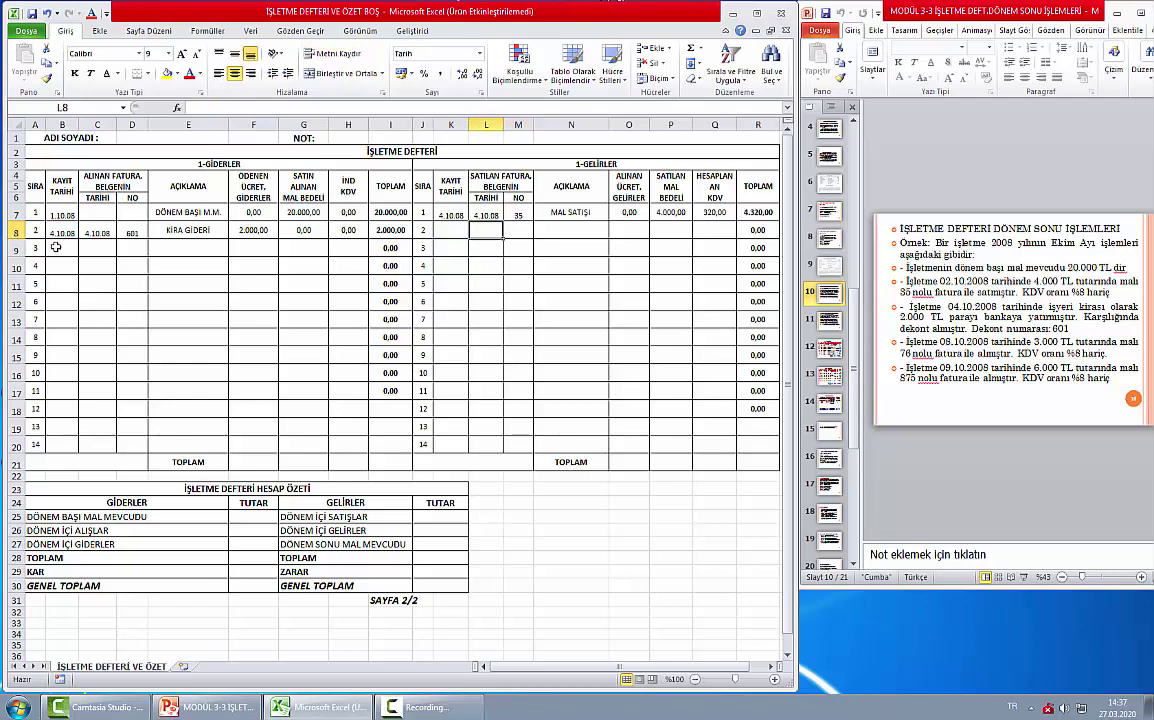
- Enter 8.10.08 as the record date and the document date in the third expense row
{"action": "left_click", "coordinate": [62, 248]}
{"action": "type", "text": "08/10/20"}
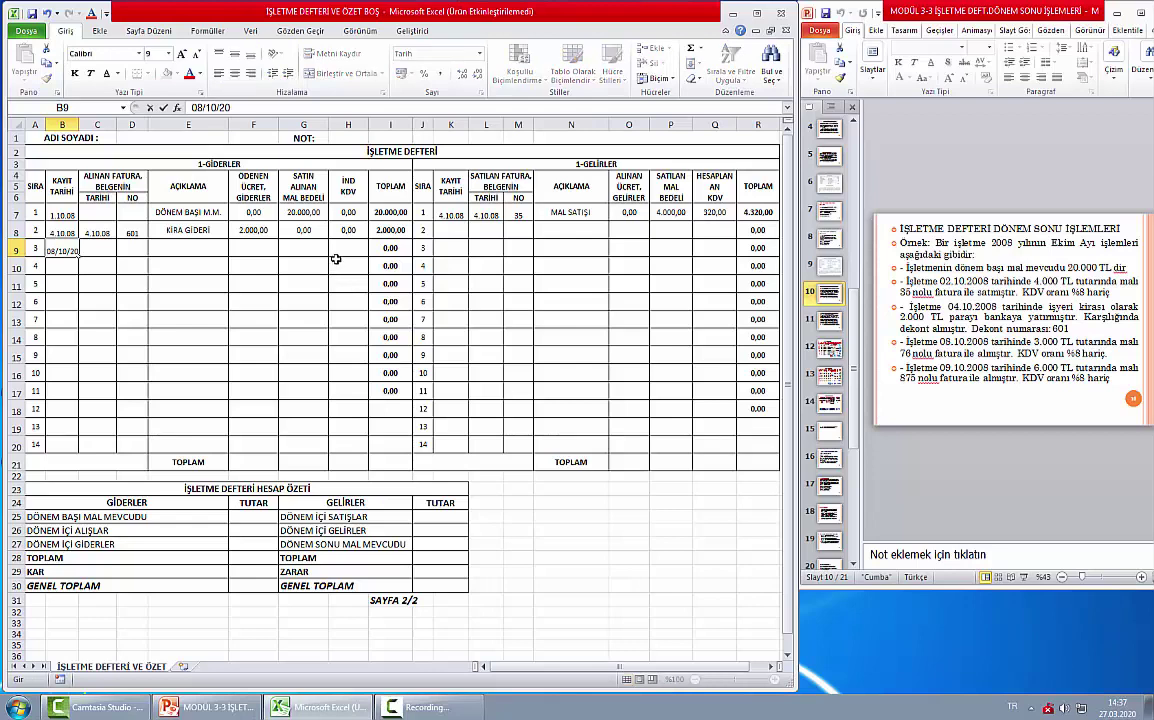
{"action": "key", "text": "Tab"}
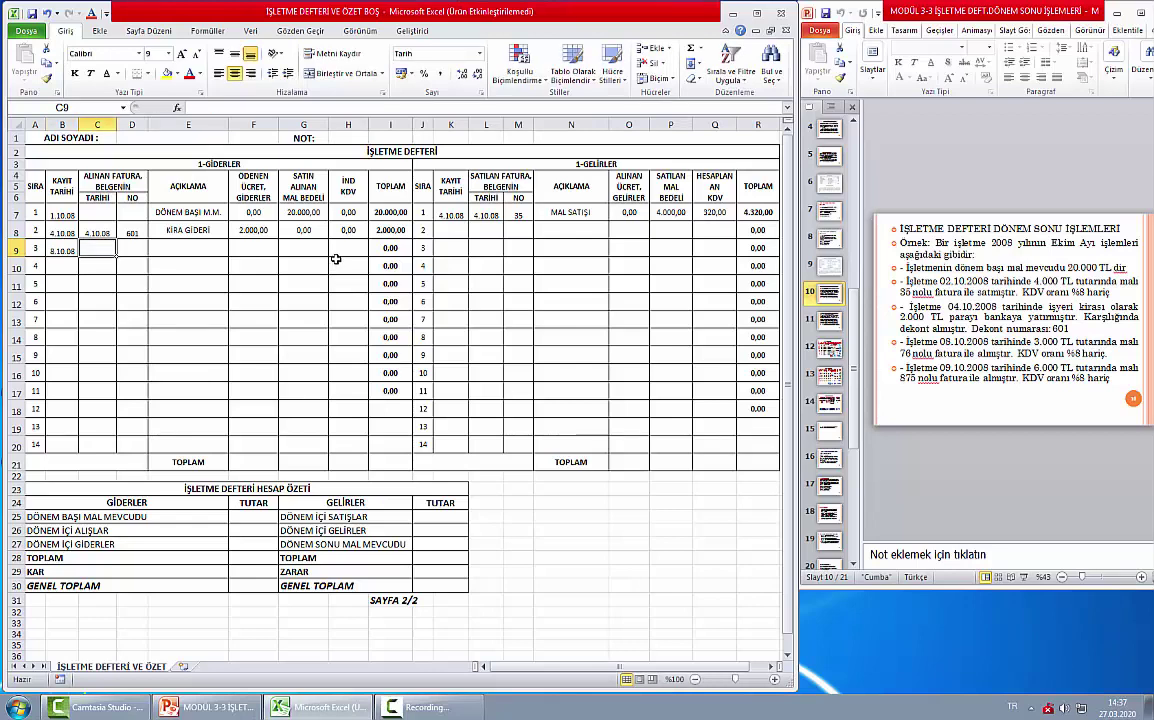
{"action": "type", "text": "08/1"}
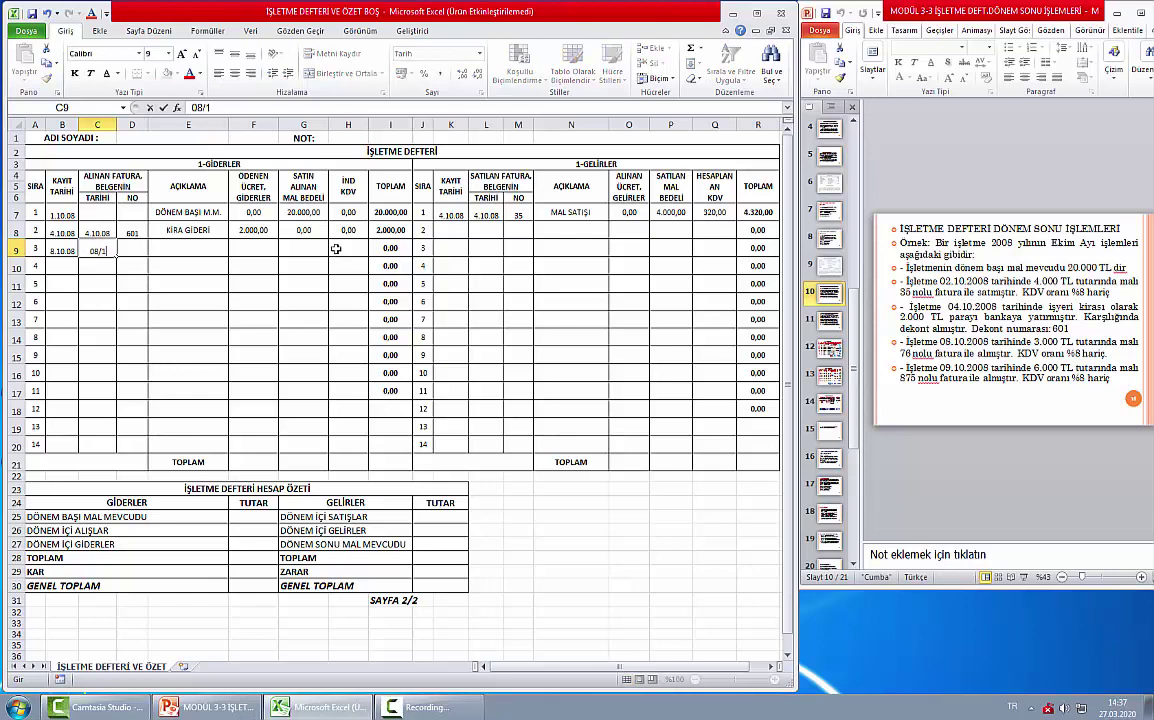
{"action": "type", "text": "0/08"}
{"action": "key", "text": "Tab"}
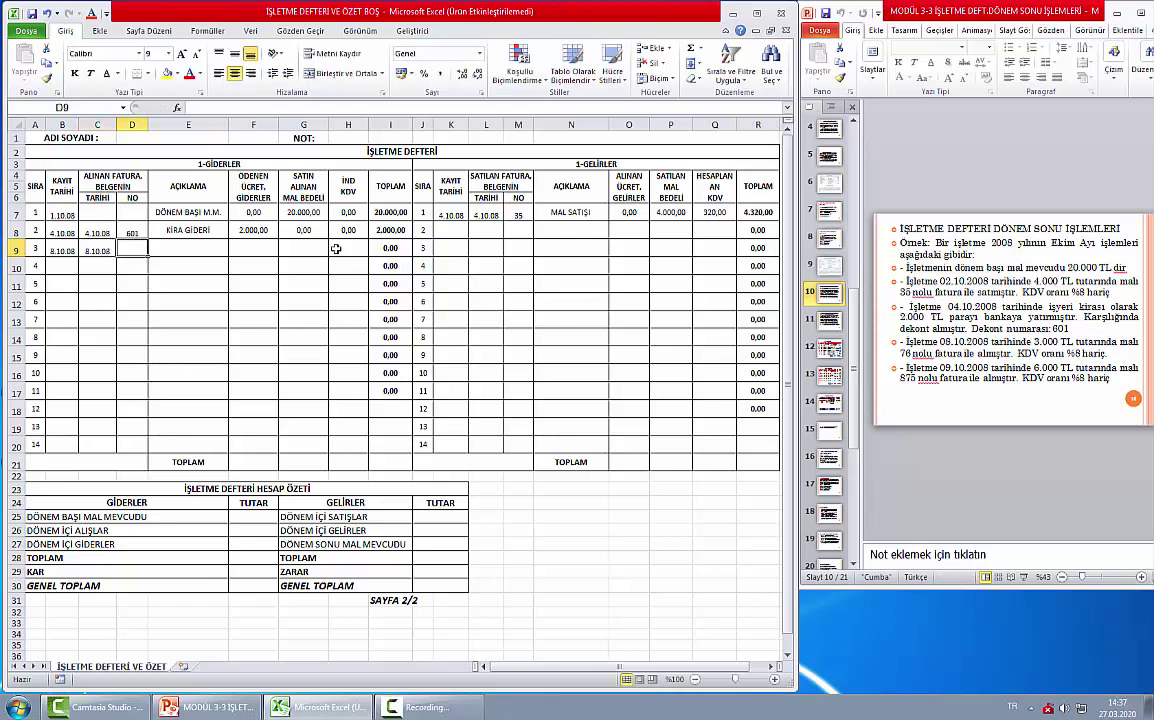
- Enter document number 76 and the description MAL ALIŞI in the third expense row
{"action": "type", "text": "7"}
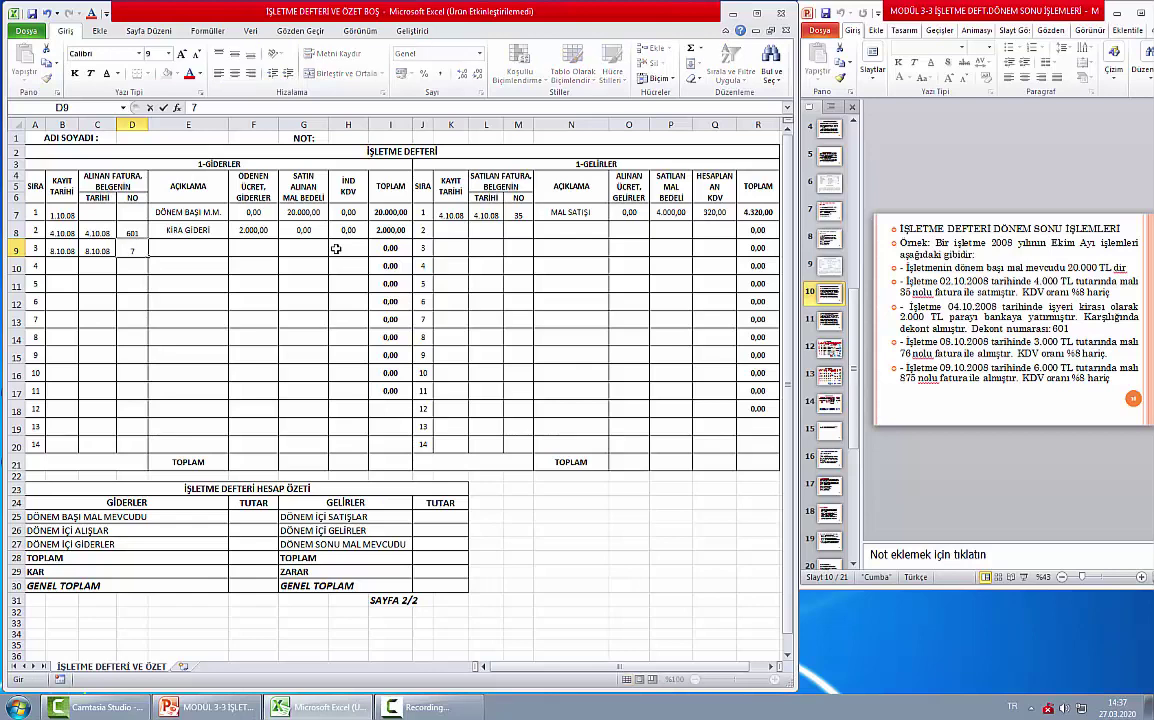
{"action": "type", "text": "6"}
{"action": "key", "text": "Tab"}
{"action": "type", "text": "MAL"}
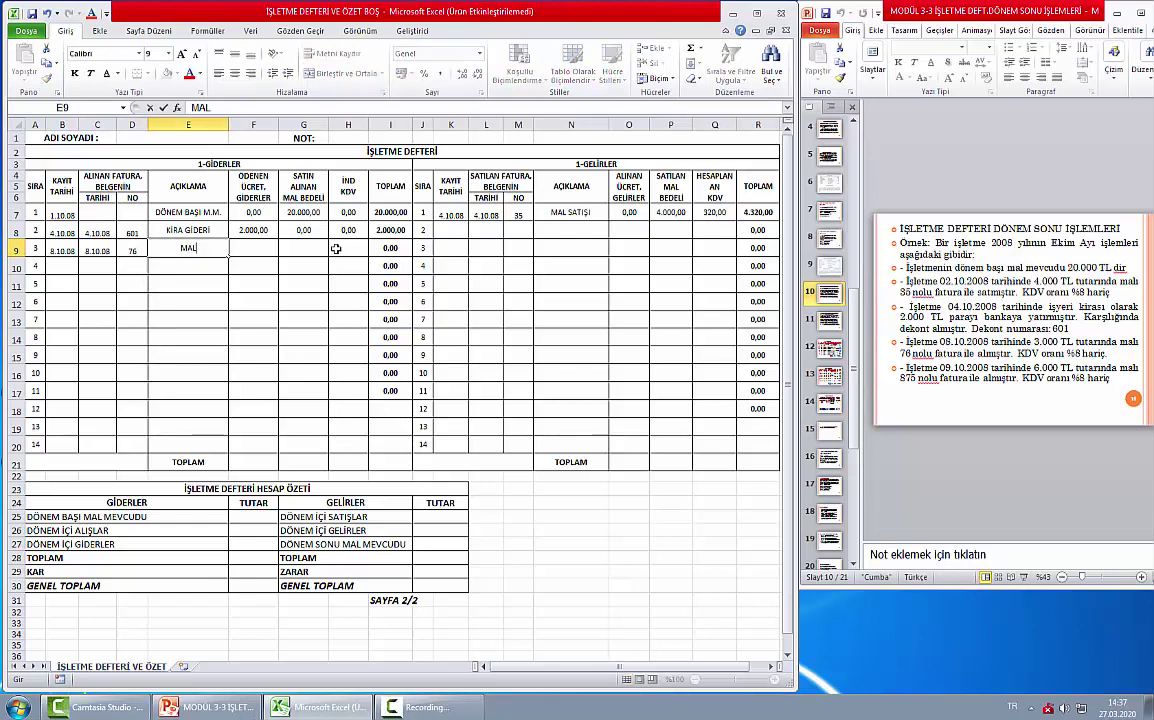
{"action": "type", "text": " ALIŞI"}
{"action": "key", "text": "Tab"}
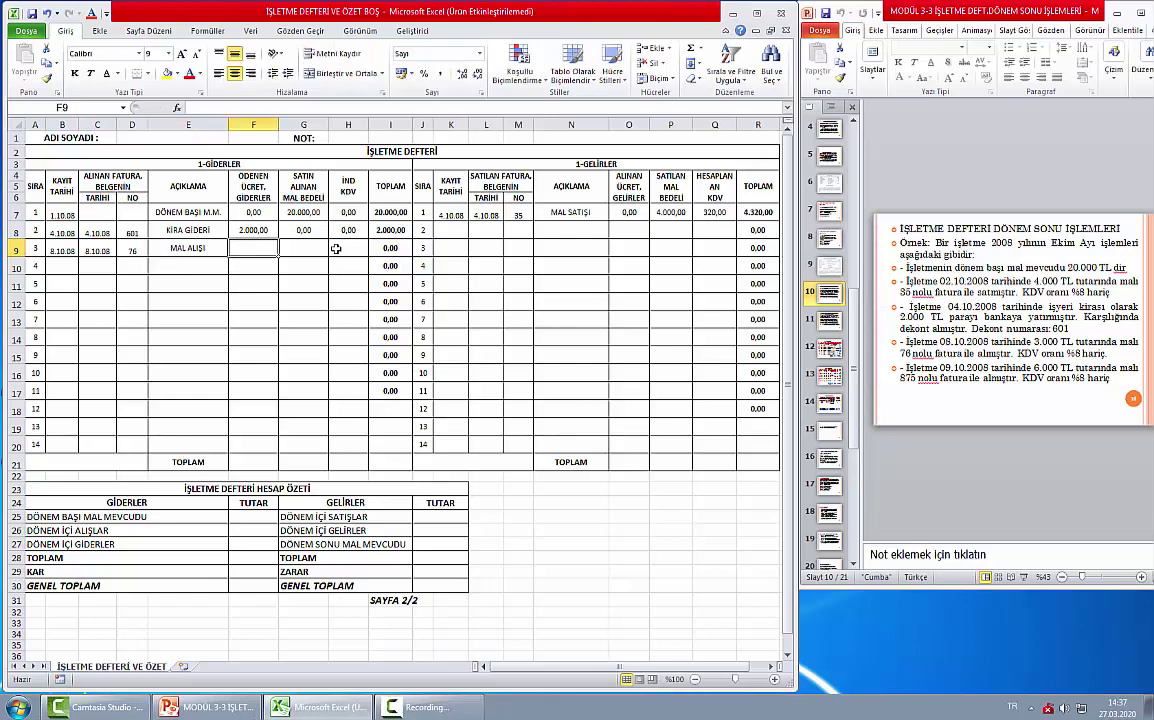
- Enter 0 for expenses paid and 3.000 for goods purchased in row 9, and calculate deductible VAT as 8% of the goods amount
{"action": "type", "text": "0"}
{"action": "key", "text": "Tab"}
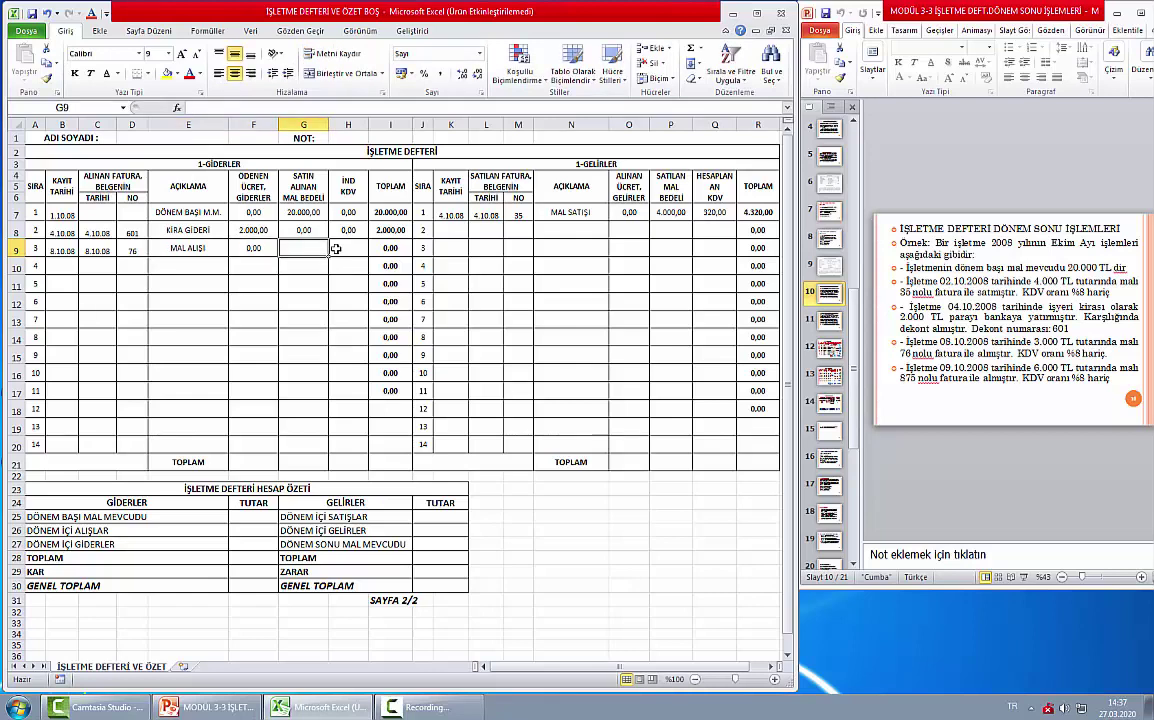
{"action": "type", "text": "3000"}
{"action": "key", "text": "Tab"}
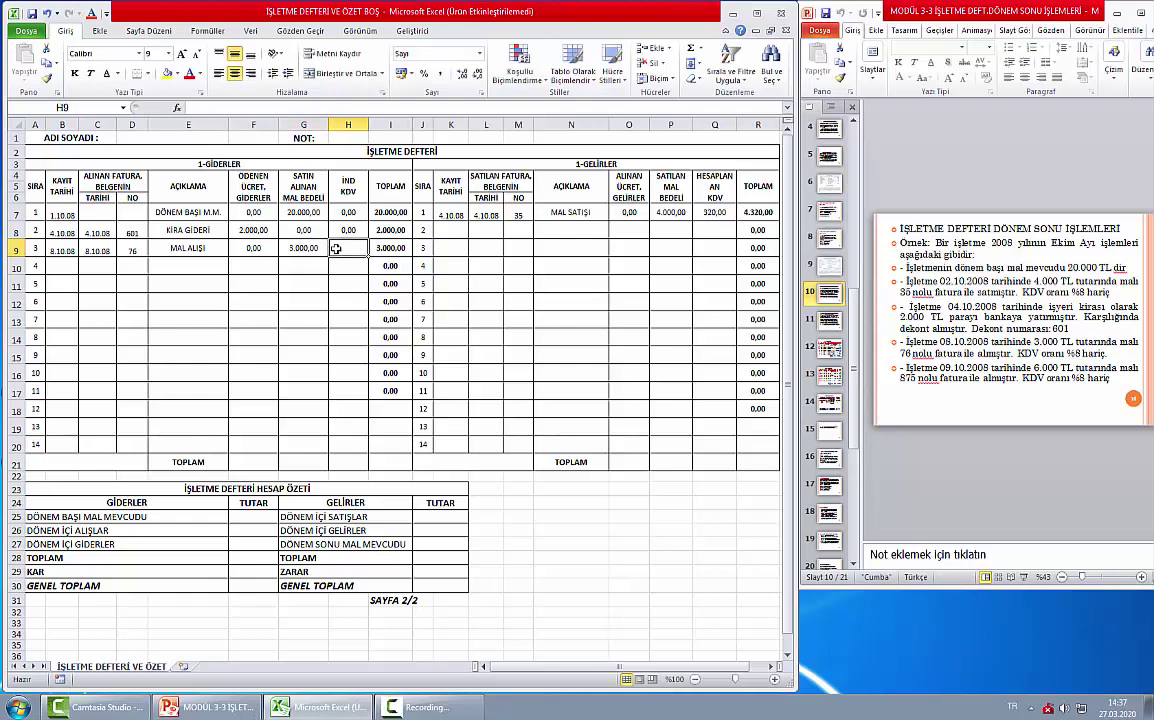
{"action": "type", "text": "+"}
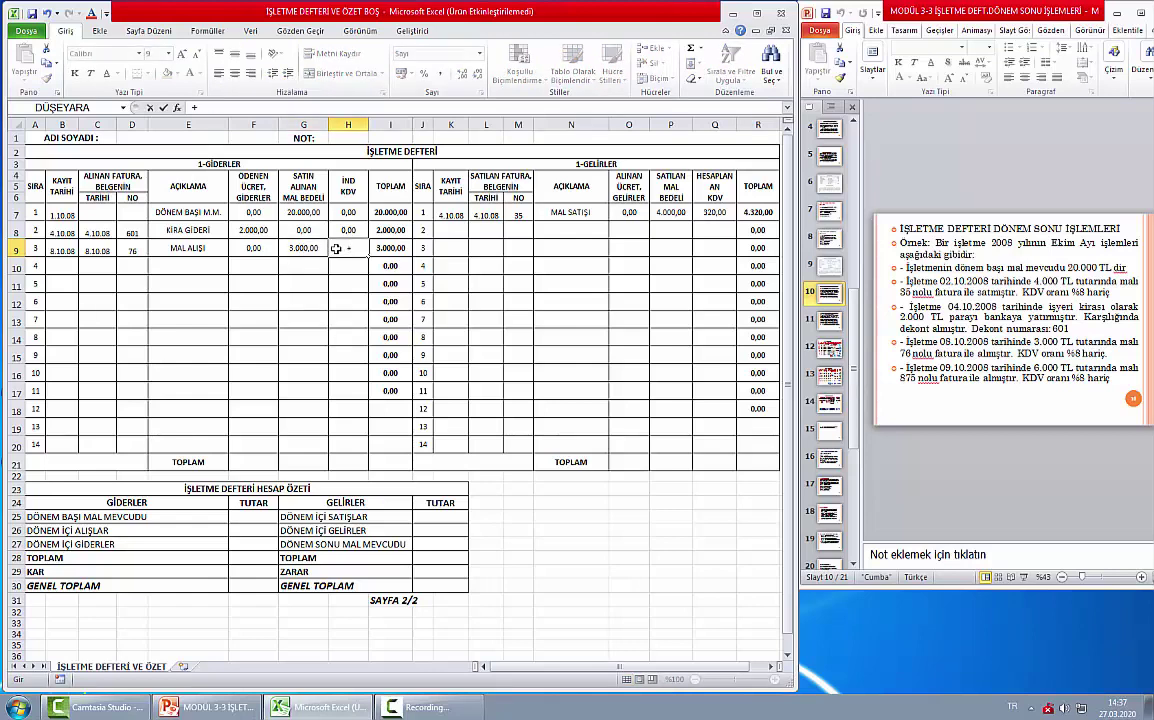
{"action": "left_click", "coordinate": [303, 248]}
{"action": "type", "text": "*8/100"}
{"action": "key", "text": "Return"}
{"action": "key", "text": "Up"}
{"action": "key", "text": "Right"}
{"action": "key", "text": "Right"}
{"action": "key", "text": "Right"}
{"action": "key", "text": "Right"}
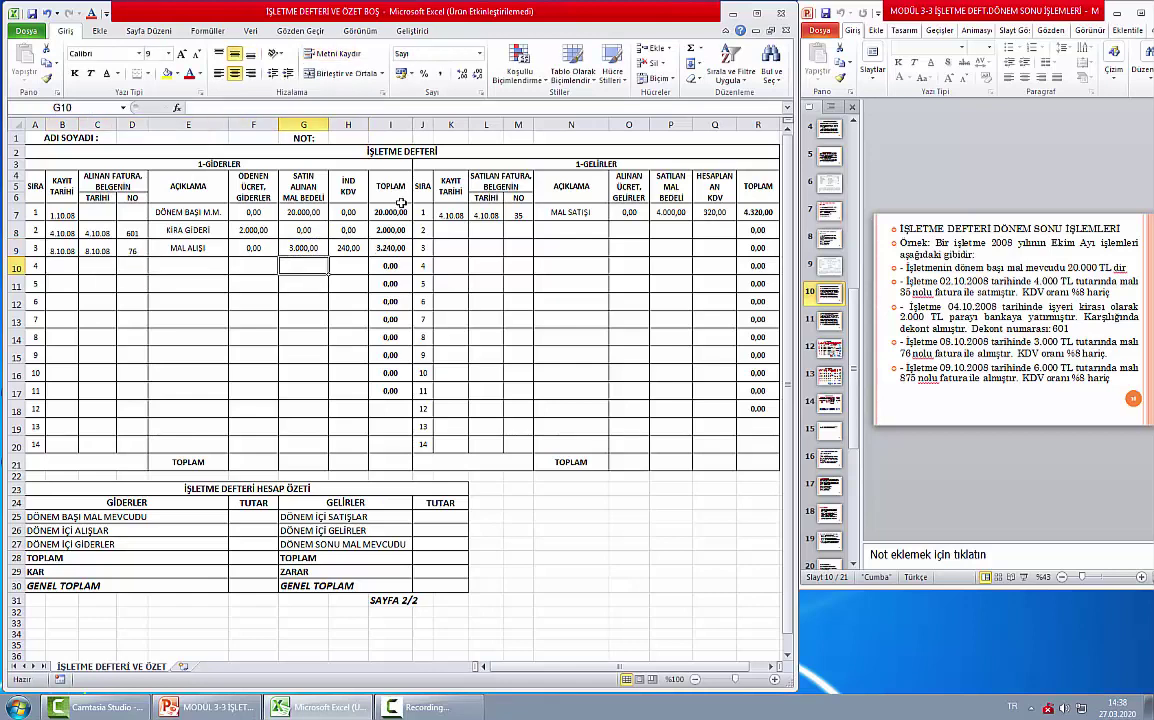
{"action": "key", "text": "Right"}
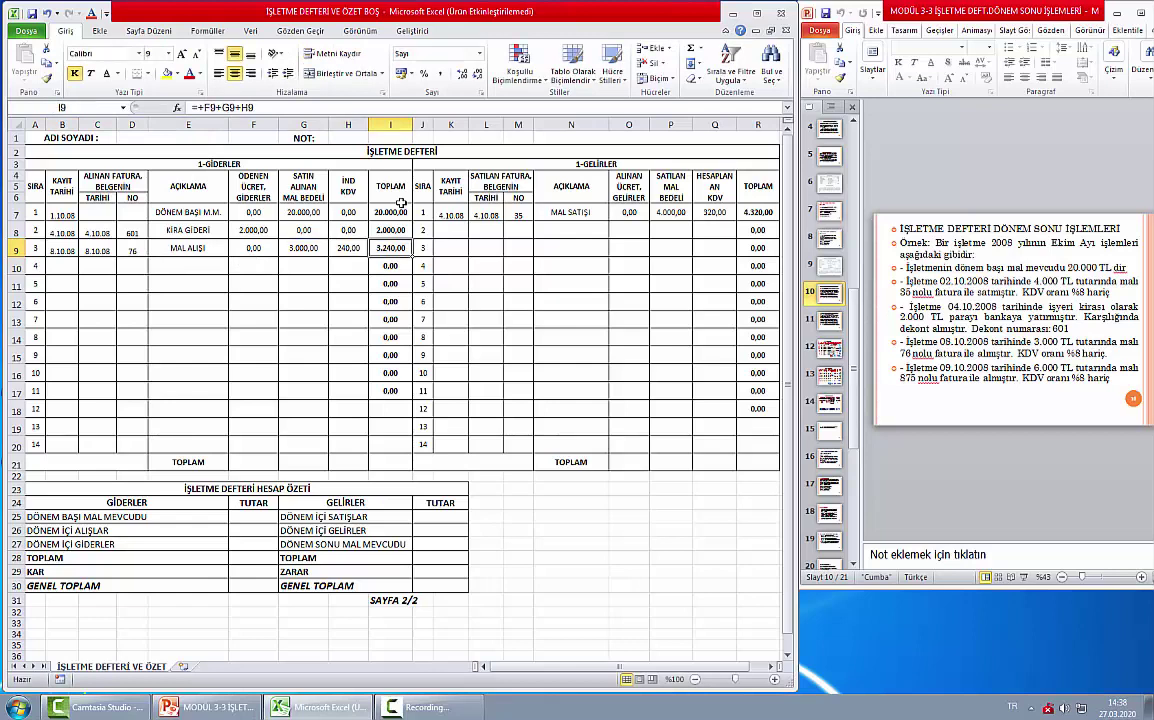
{"action": "key", "text": "Up"}
{"action": "key", "text": "Right"}
{"action": "key", "text": "Right"}
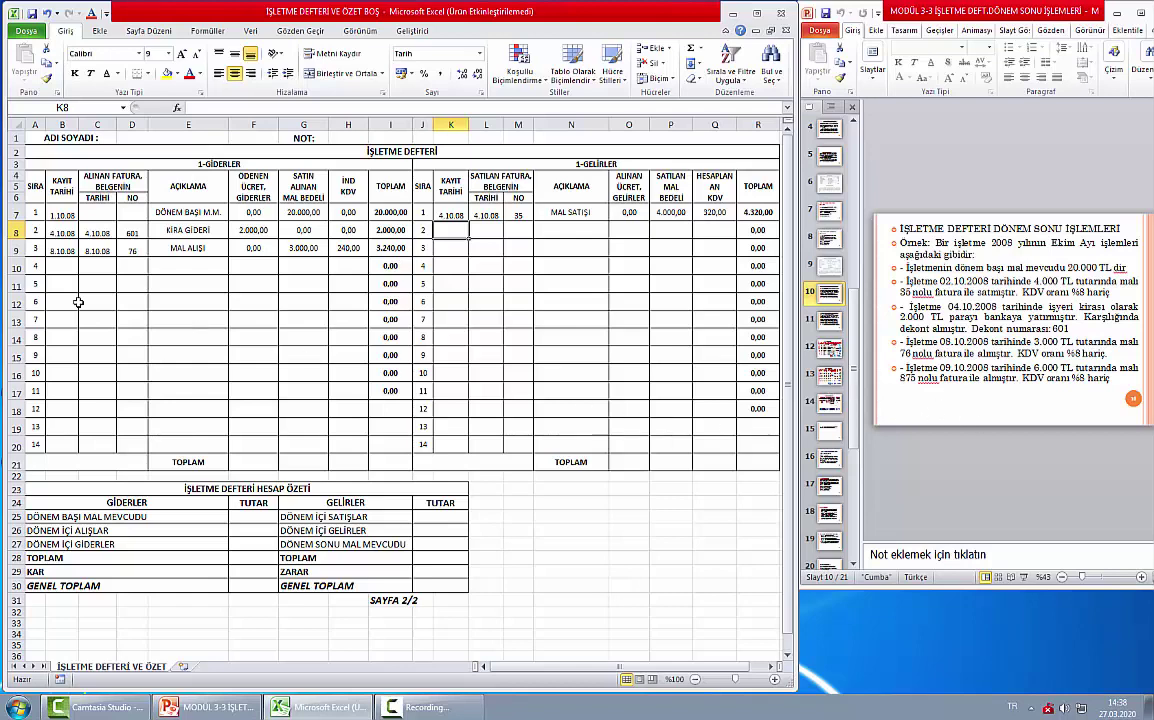
- Enter 9.10.08 as the record date in the fourth expense row and fill its document date down from the row above
{"action": "left_click", "coordinate": [53, 265]}
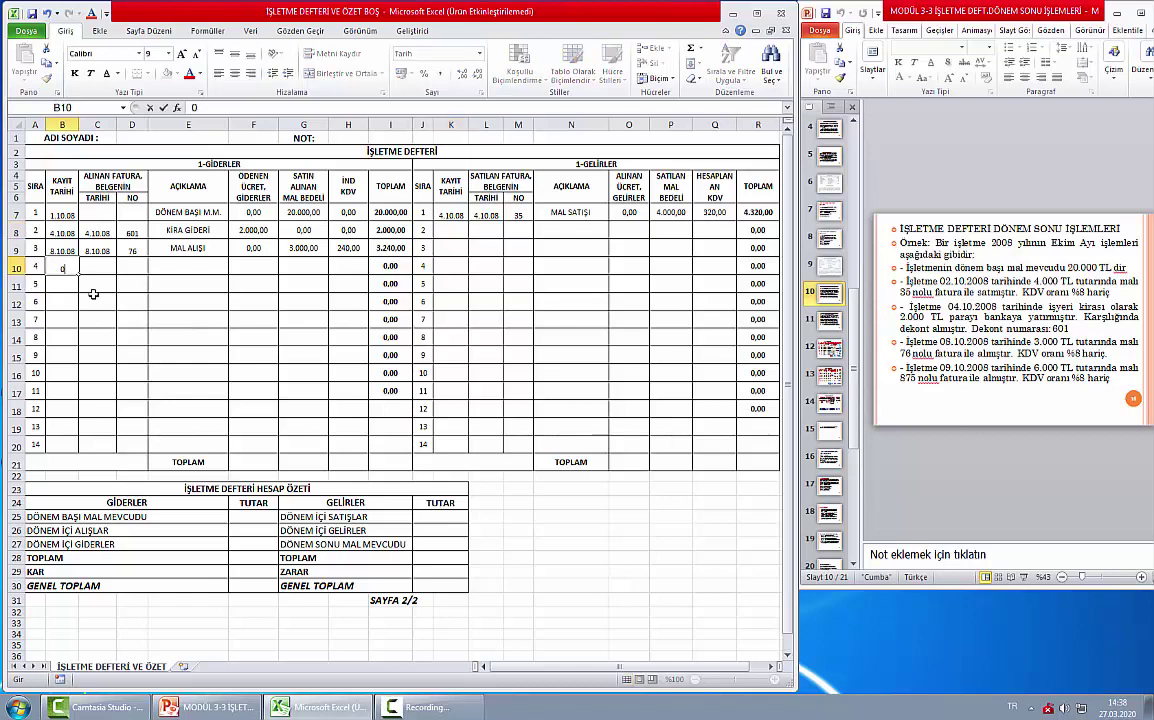
{"action": "type", "text": "09/10/08"}
{"action": "key", "text": "Return"}
{"action": "key", "text": "Up"}
{"action": "key", "text": "Right"}
{"action": "key", "text": "ctrl+d"}
{"action": "key", "text": "Tab"}
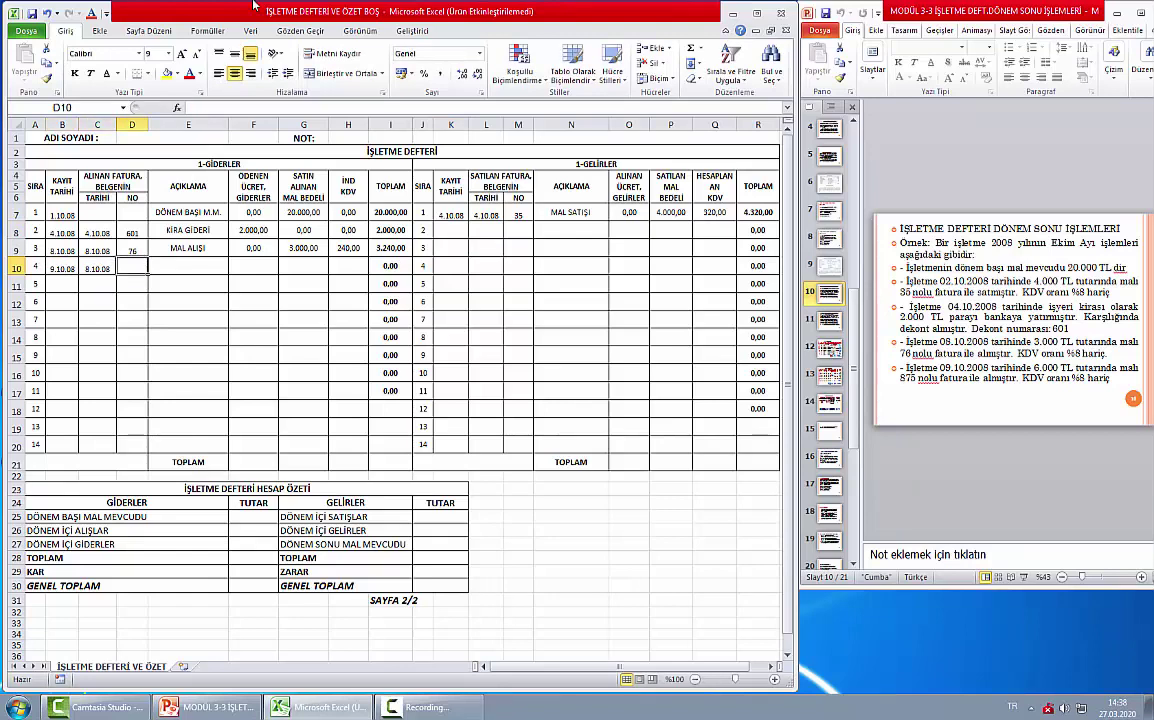
- Enter document number 875 in the fourth expense row and fill the description MAL ALIŞI down from the row above
{"action": "type", "text": "875"}
{"action": "key", "text": "Tab"}
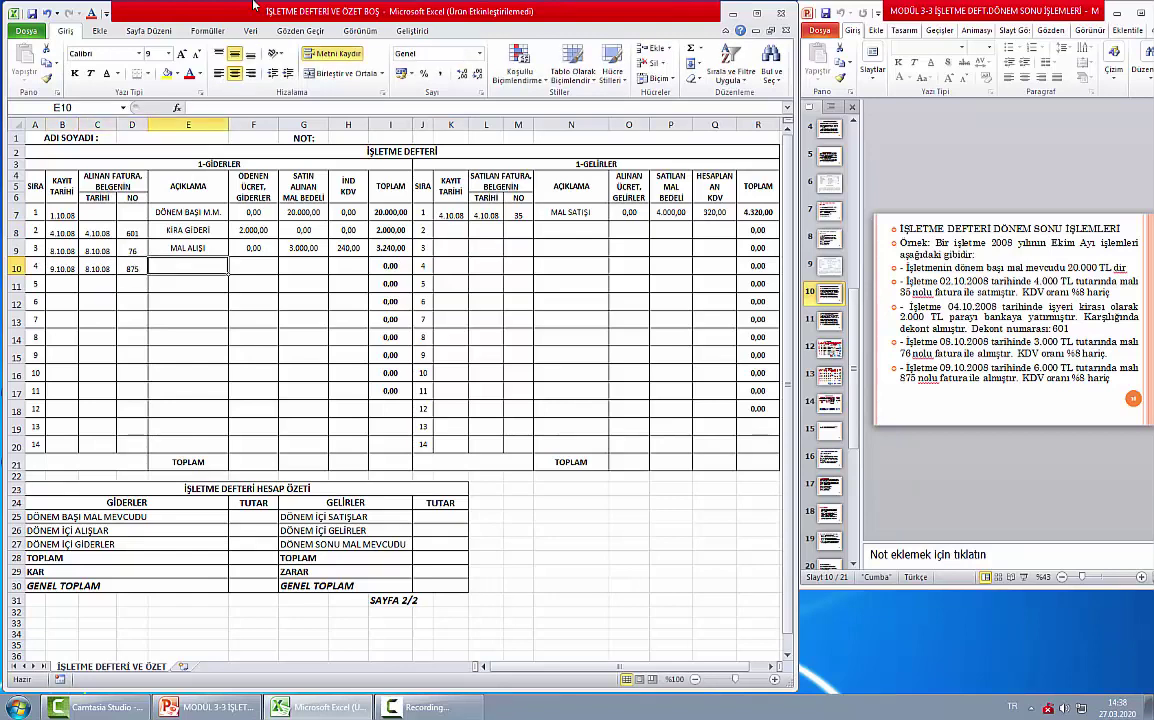
{"action": "key", "text": "ctrl+d"}
{"action": "key", "text": "Tab"}
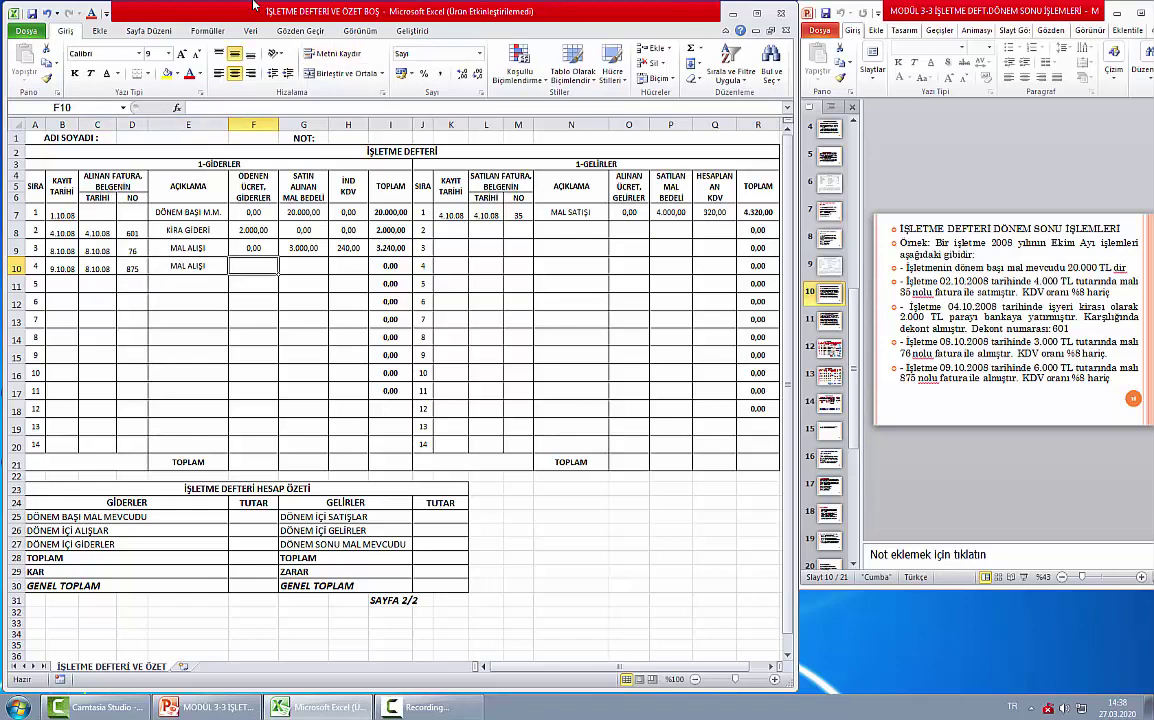
- Fill the zero expenses-paid amount down into row 10, enter 6.000 for goods purchased, and fill down the 8% VAT formula
{"action": "key", "text": "ctrl+d"}
{"action": "key", "text": "Tab"}
{"action": "type", "text": "600"}
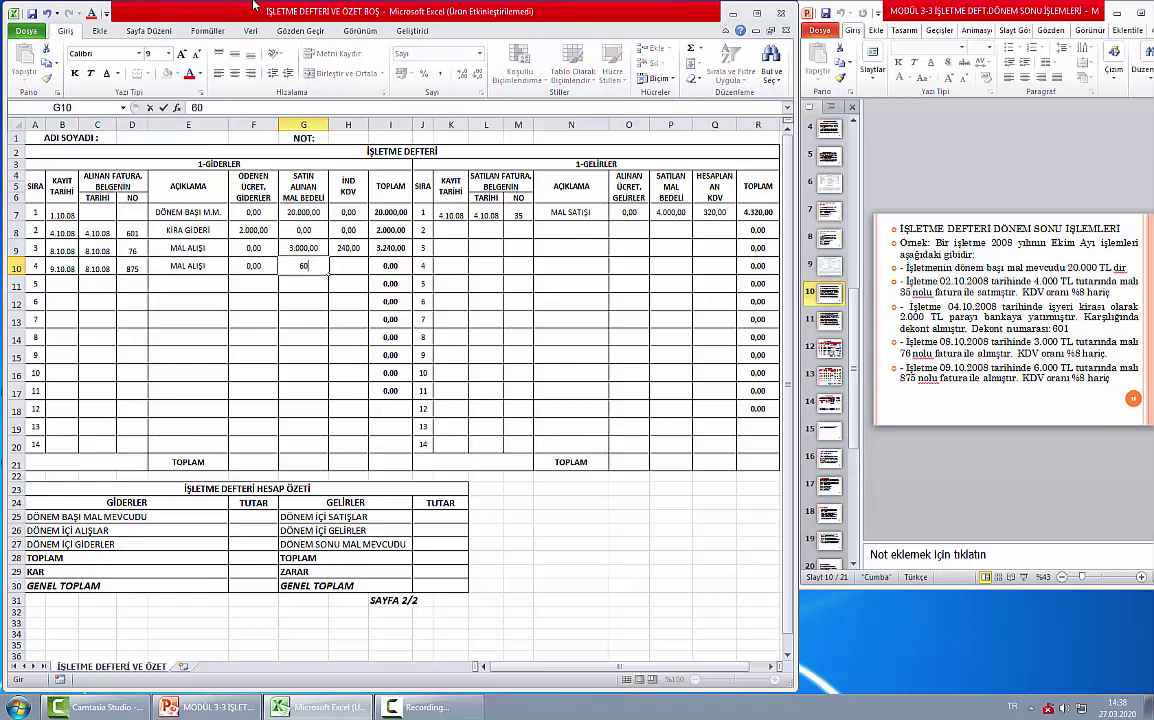
{"action": "key", "text": "Return"}
{"action": "key", "text": "Up"}
{"action": "type", "text": "6.000"}
{"action": "key", "text": "Tab"}
{"action": "key", "text": "ctrl+d"}
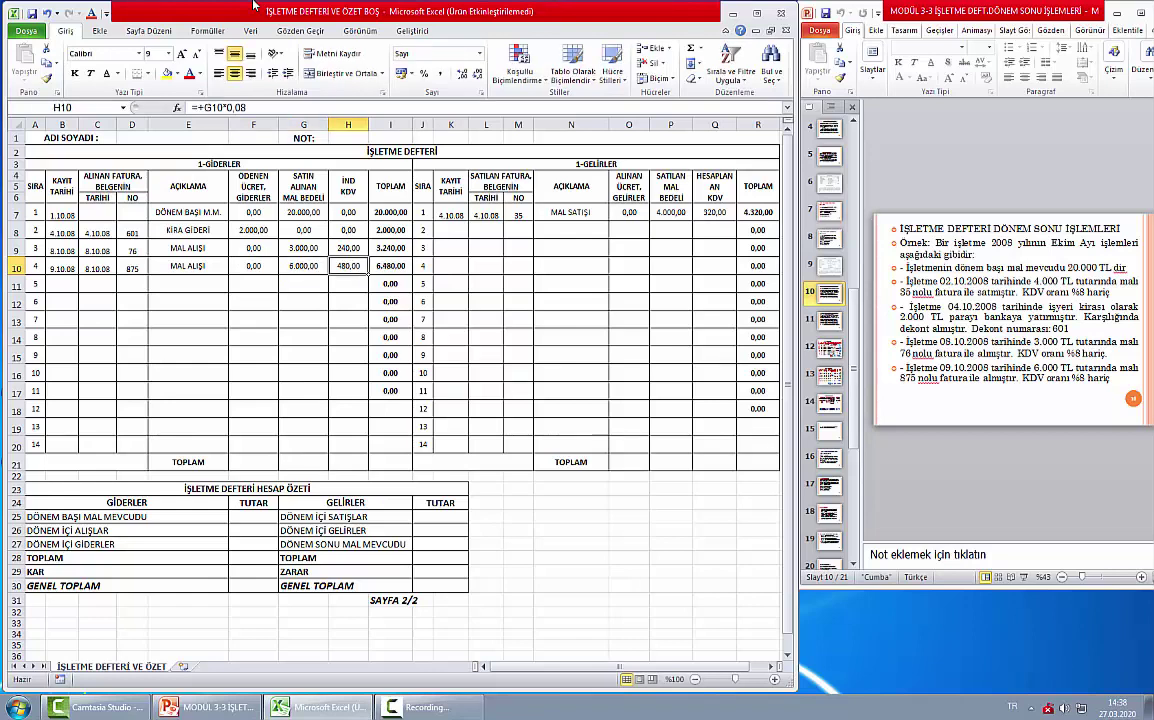
{"action": "key", "text": "Tab"}
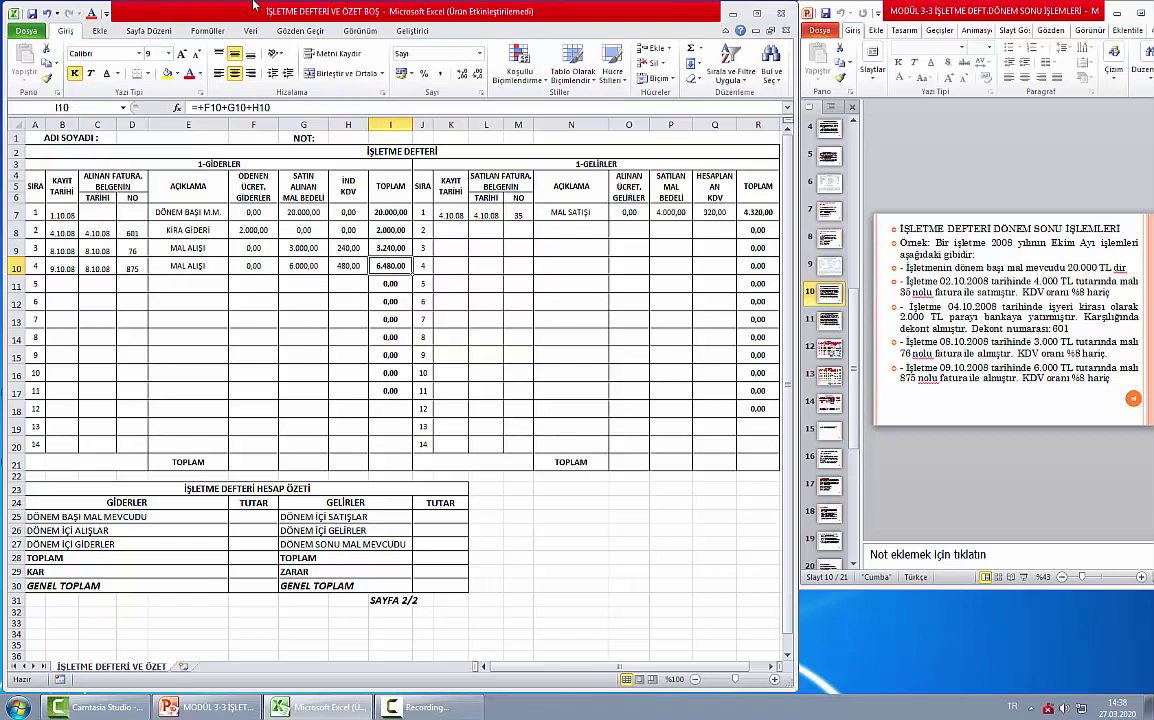
{"action": "key", "text": "Left"}
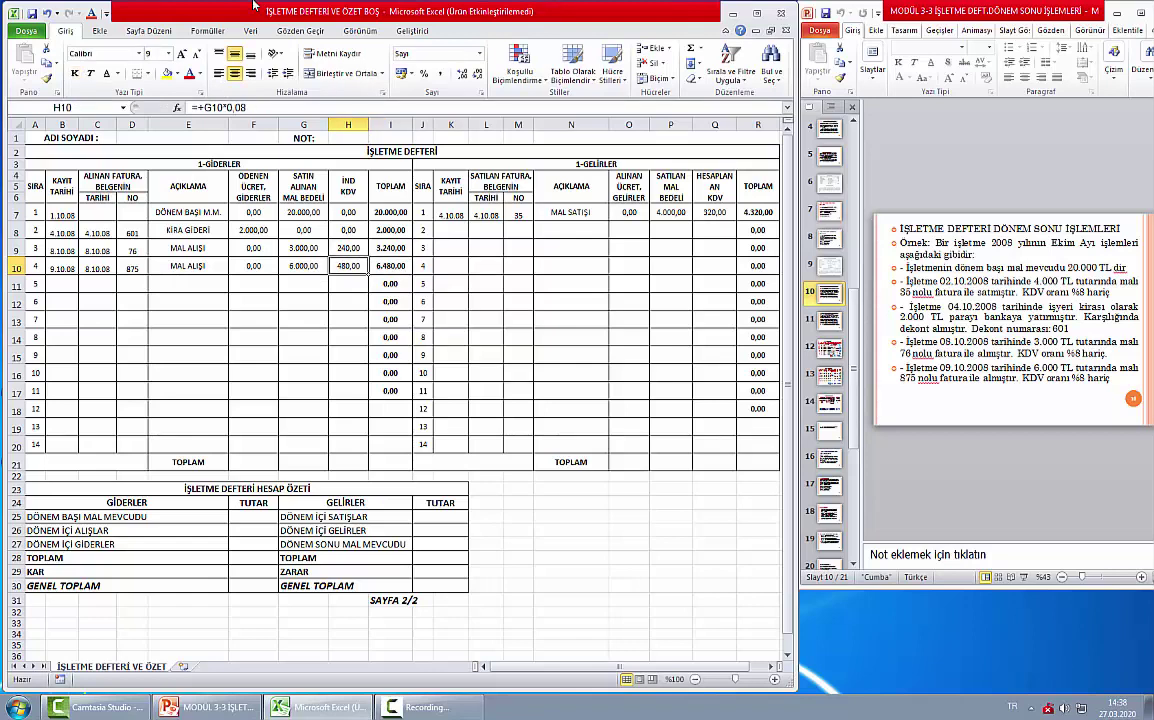
{"action": "key", "text": "Down"}
{"action": "key", "text": "Up"}
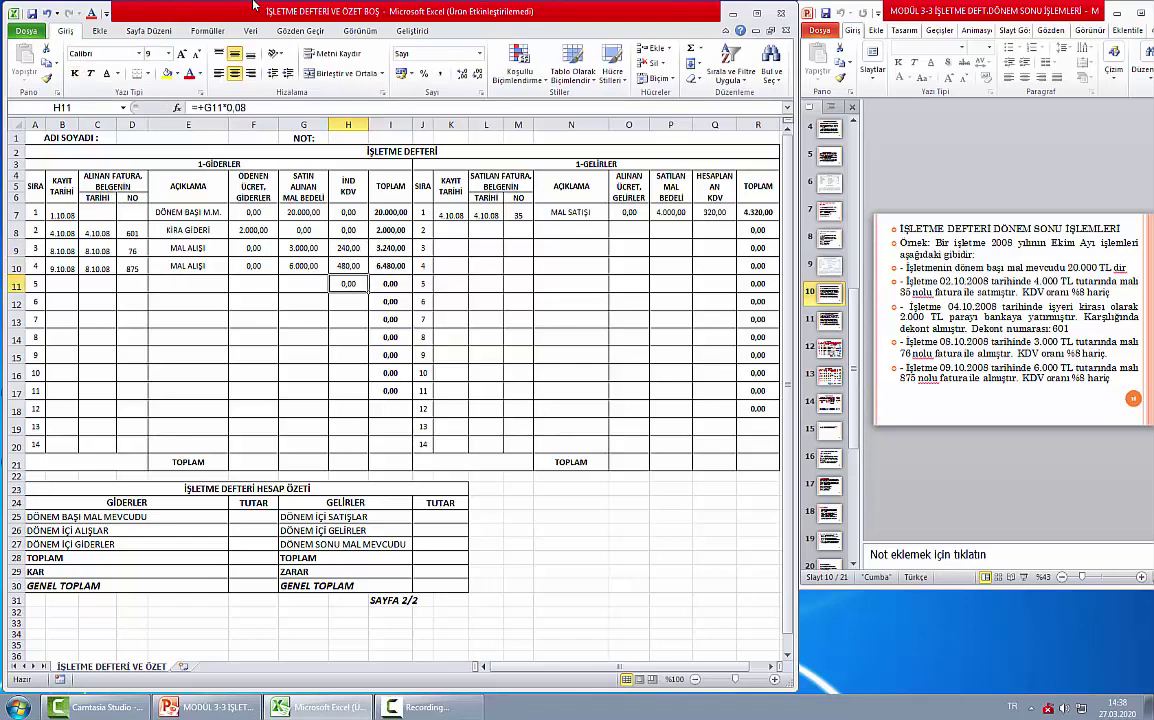
{"action": "key", "text": "Right"}
{"action": "key", "text": "Up"}
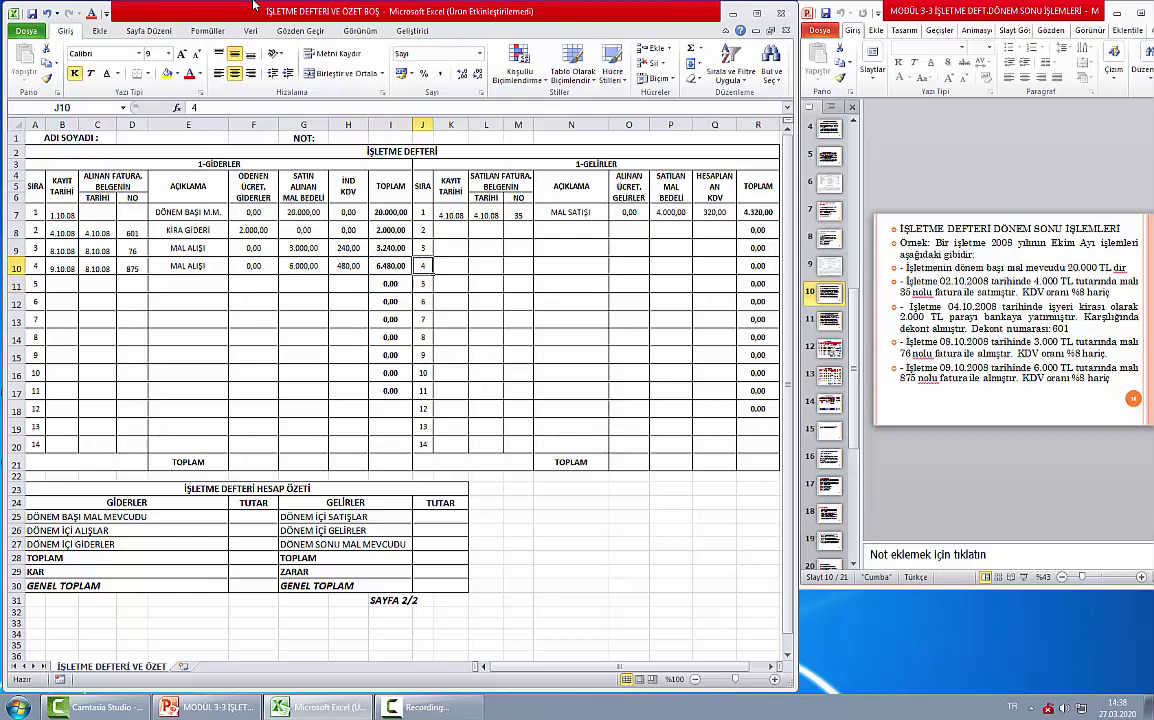
{"action": "key", "text": "Right"}
{"action": "key", "text": "Right"}
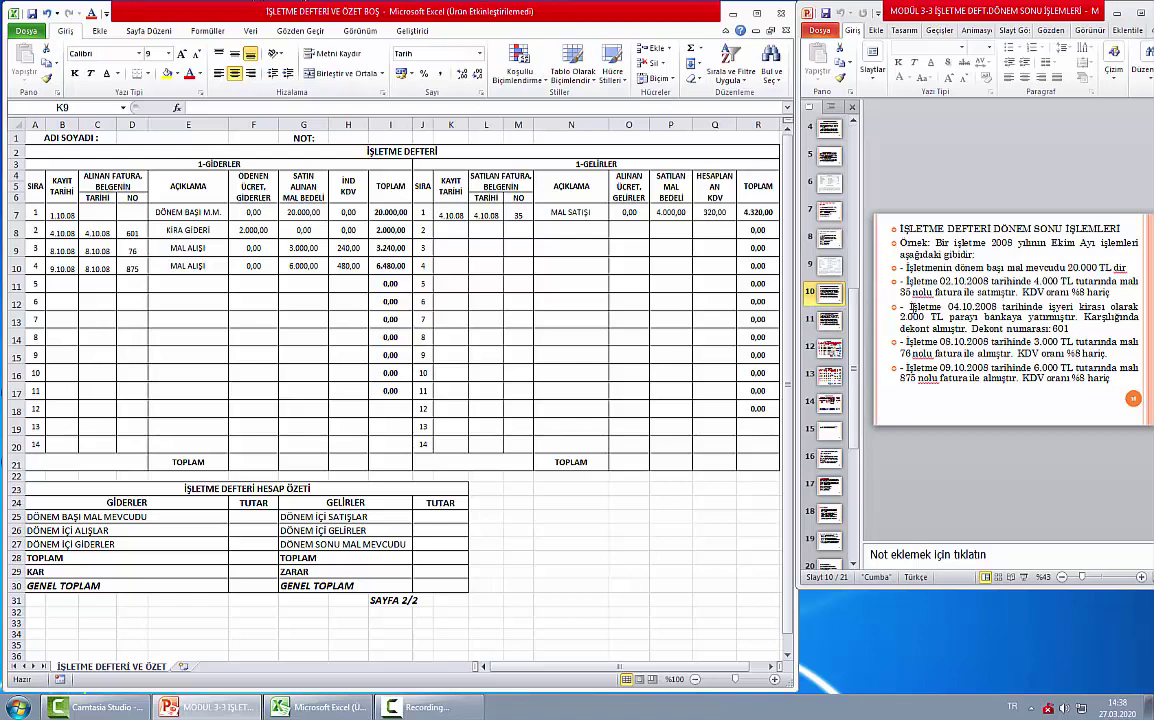
- Show slide 11 in PowerPoint, then return to Excel and enter 18.10.08 as the record and document dates in the second income row
{"action": "left_click", "coordinate": [840, 320]}
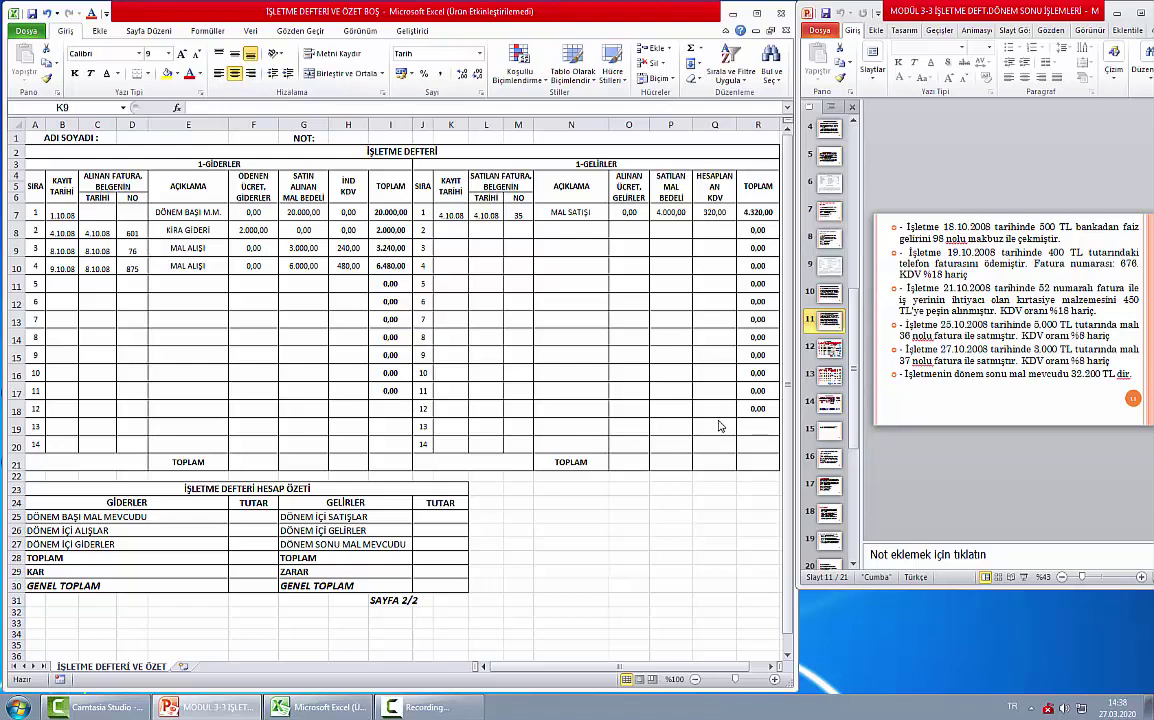
{"action": "left_click", "coordinate": [450, 247]}
{"action": "left_click", "coordinate": [466, 232]}
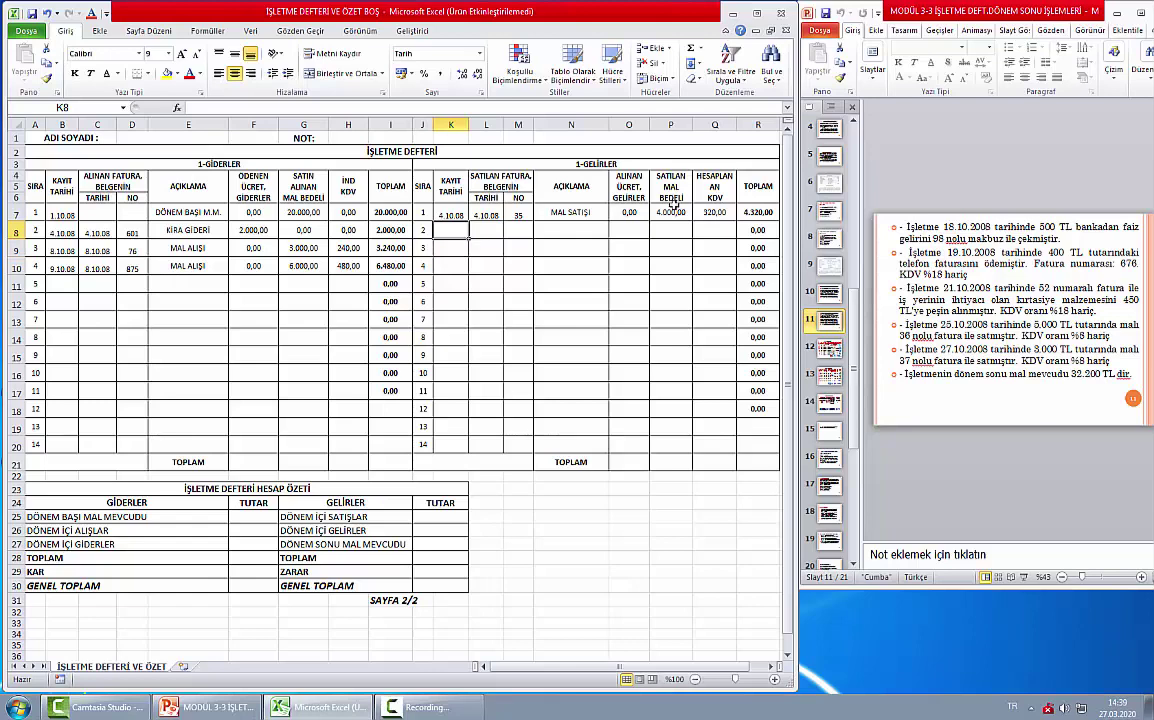
{"action": "type", "text": "18/10/08"}
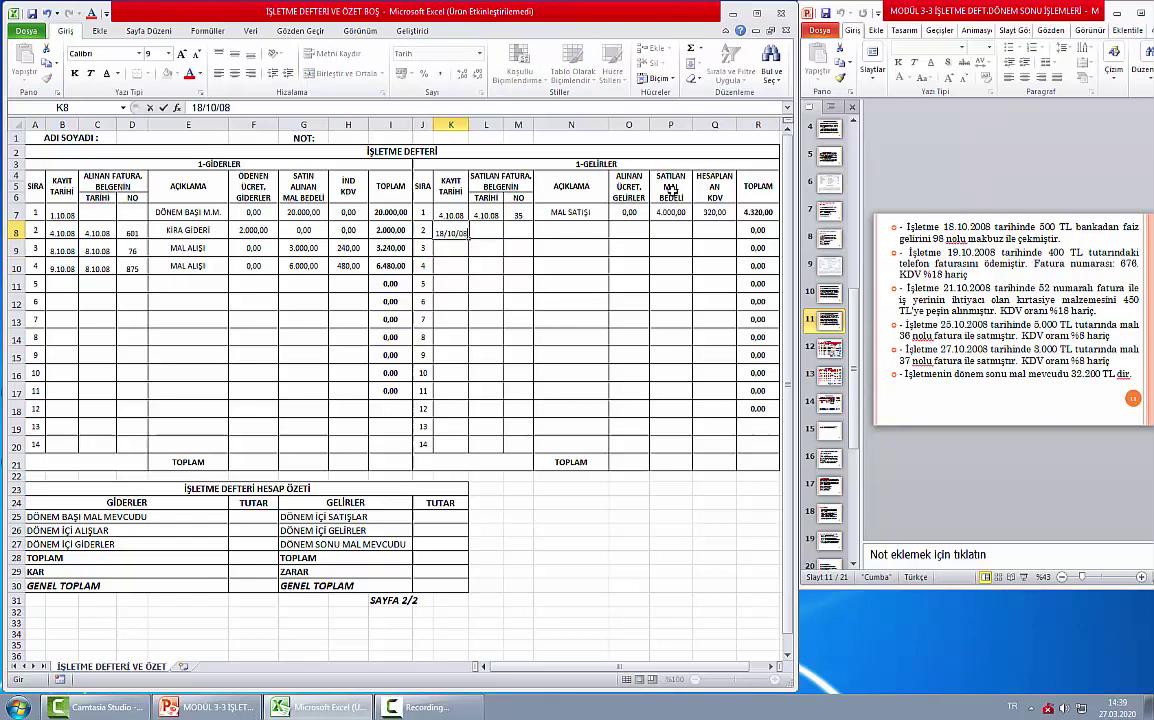
{"action": "key", "text": "Tab"}
{"action": "type", "text": "18/1008"}
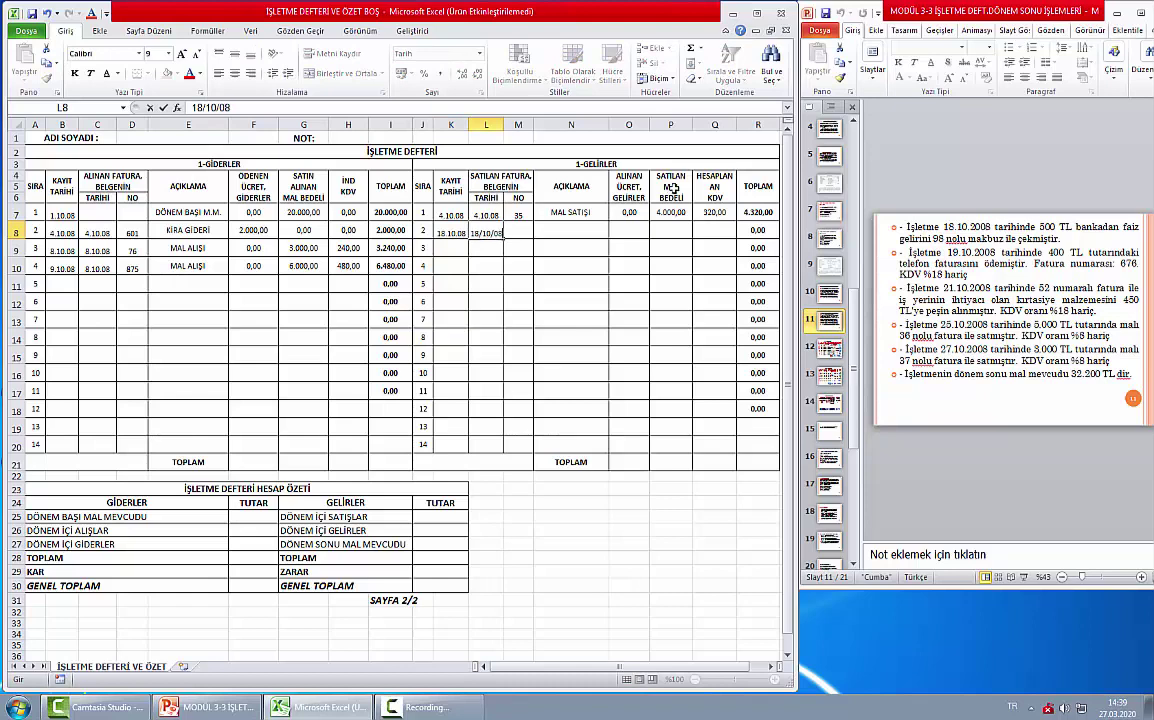
{"action": "key", "text": "Tab"}
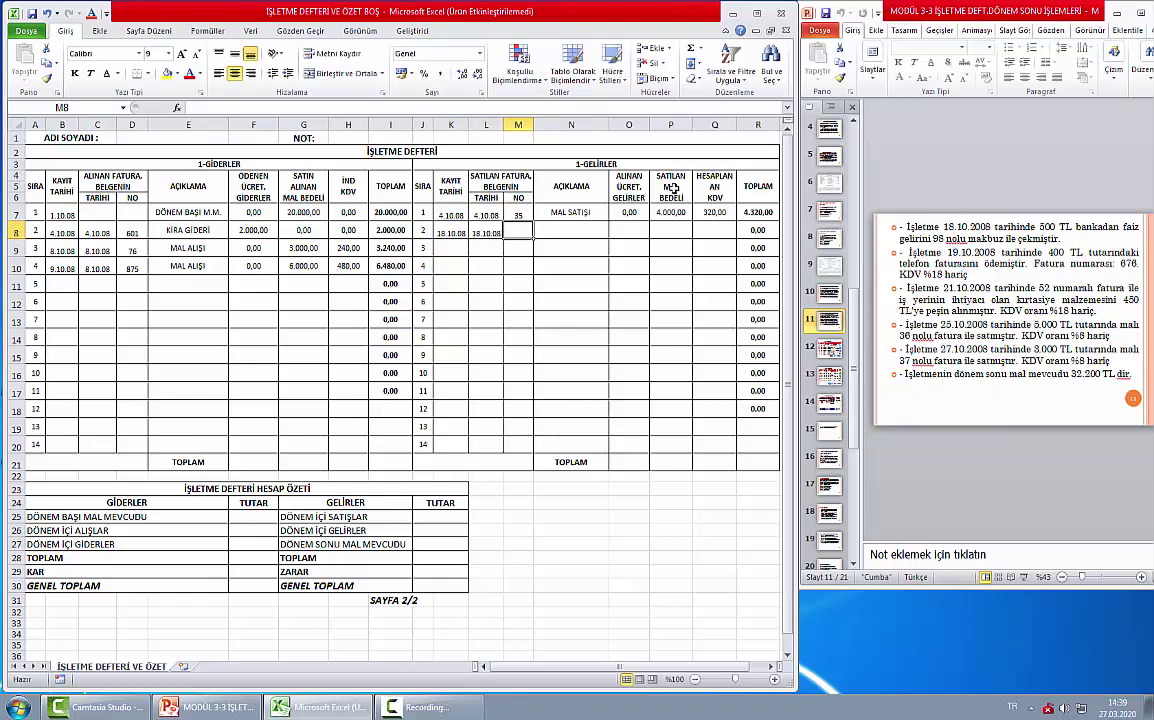
- Enter document number 98 and the description FAİZ GELİRİ in the second income row
{"action": "type", "text": "98"}
{"action": "key", "text": "Tab"}
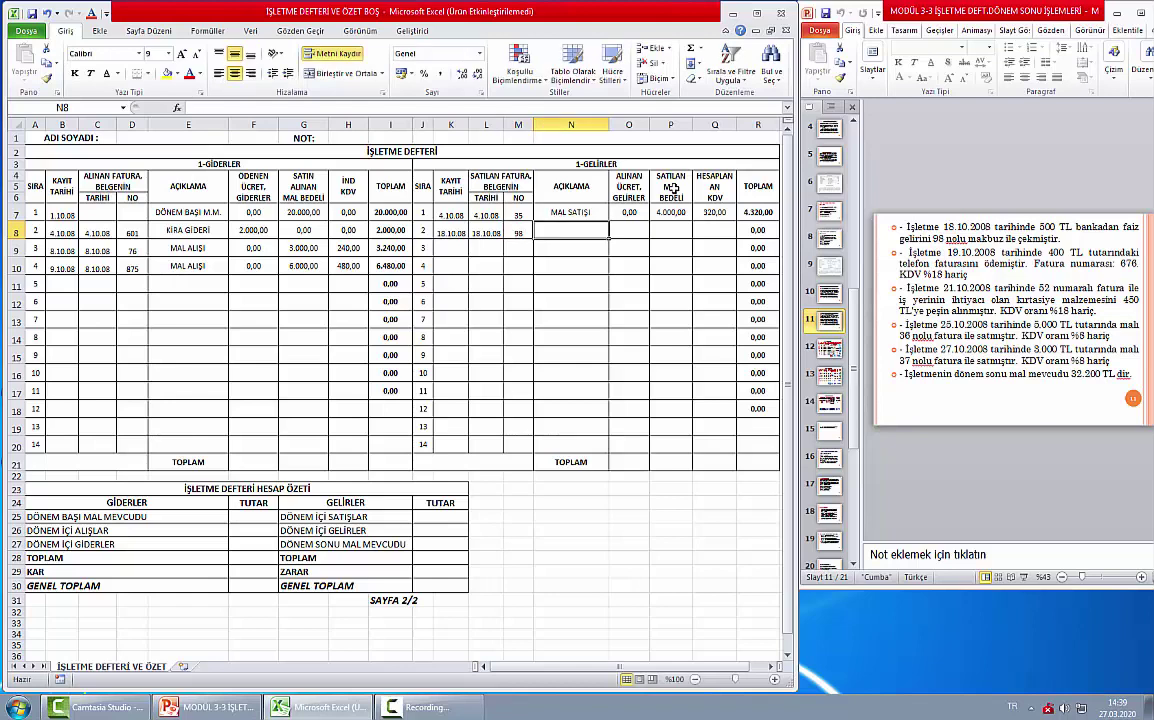
{"action": "type", "text": "FAİZ"}
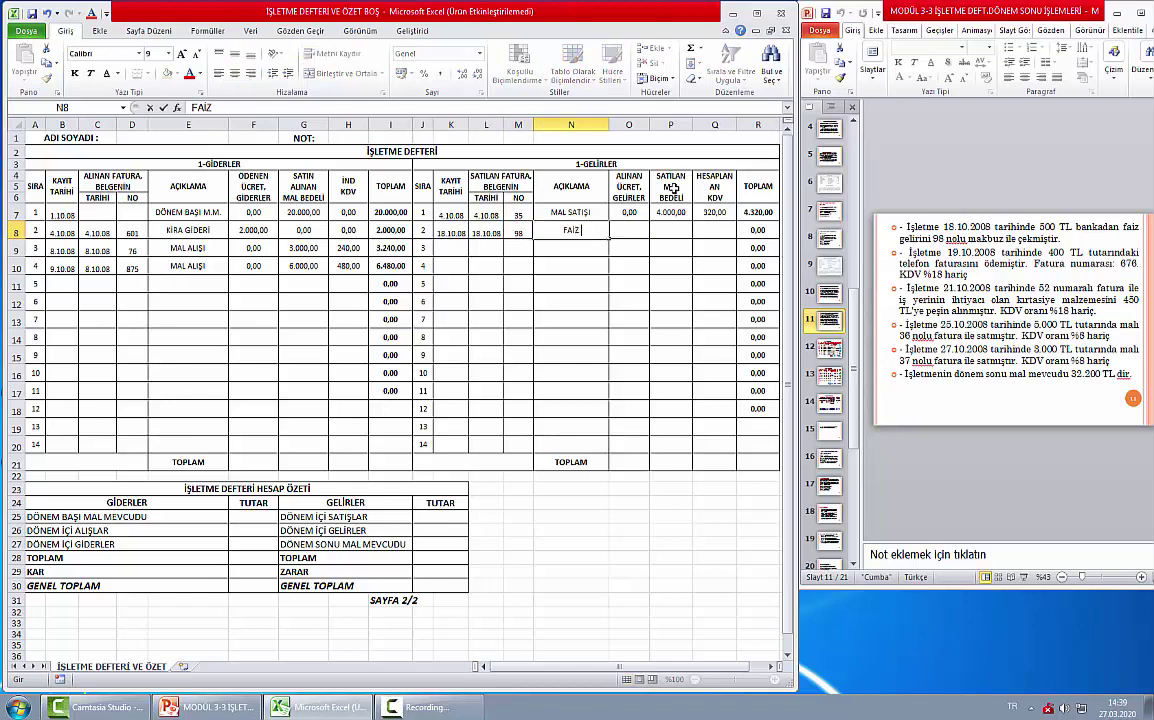
{"action": "type", "text": " GELİRİ"}
{"action": "key", "text": "Tab"}
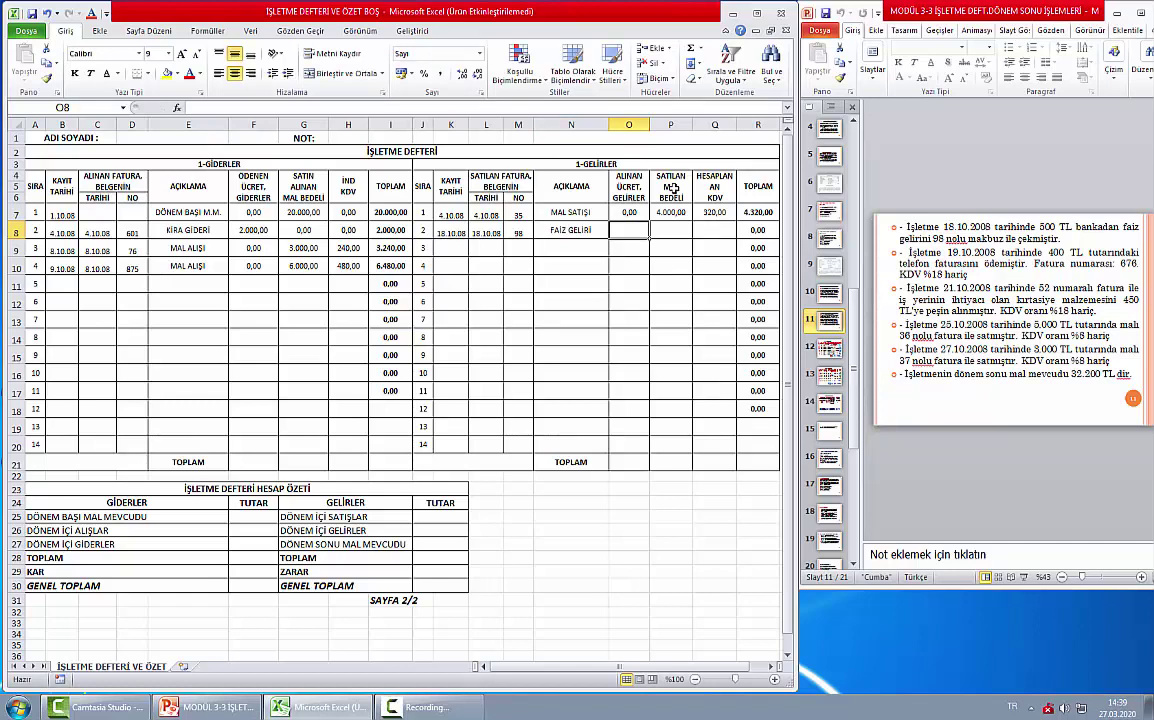
- Enter 500 for income received, 0 for goods sold and 0 for calculated VAT in row 8
{"action": "type", "text": "500"}
{"action": "key", "text": "Tab"}
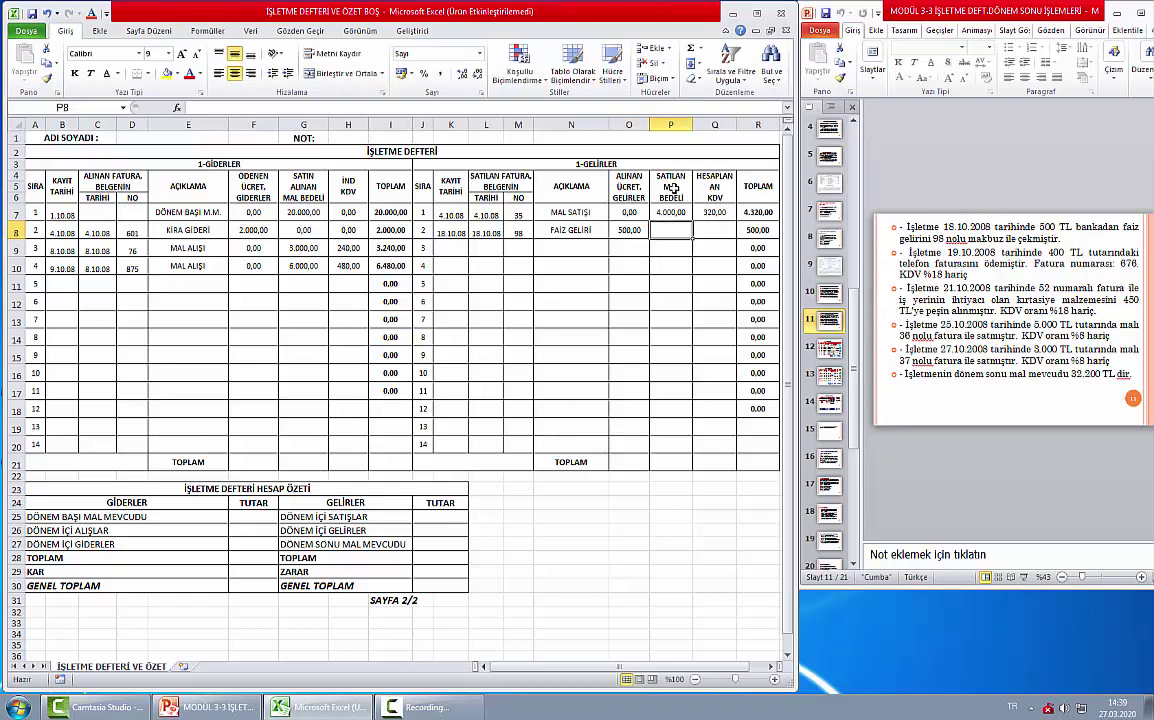
{"action": "type", "text": "0"}
{"action": "key", "text": "Tab"}
{"action": "type", "text": "0"}
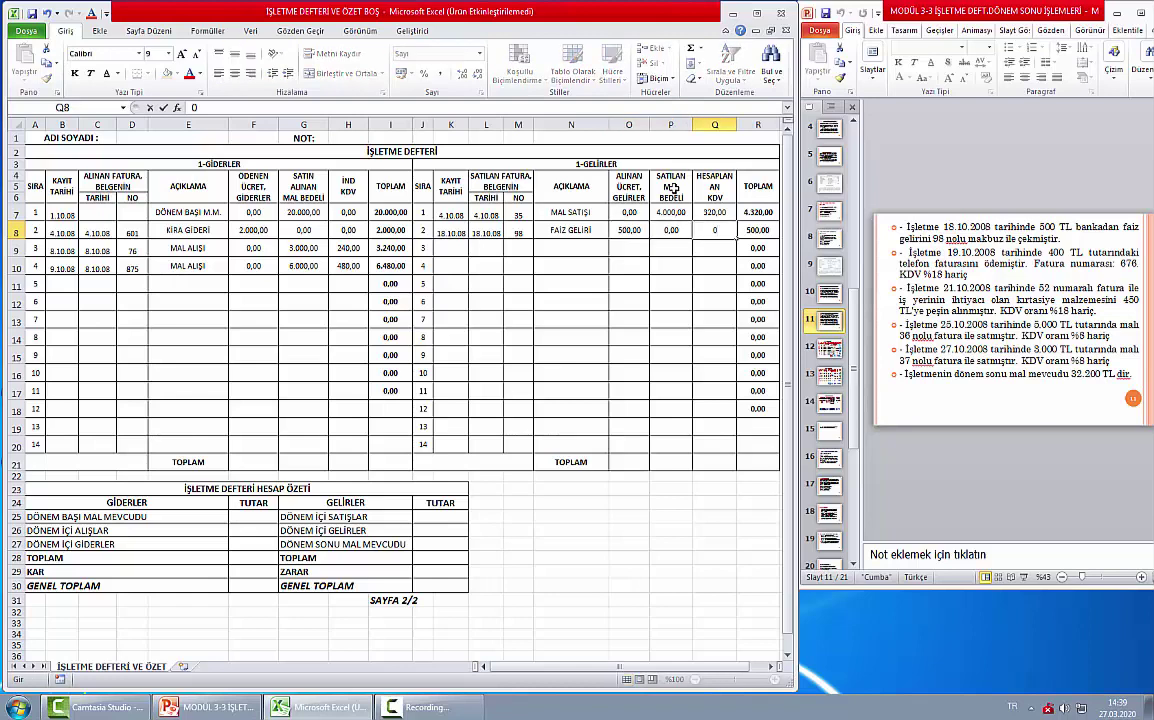
{"action": "key", "text": "Return"}
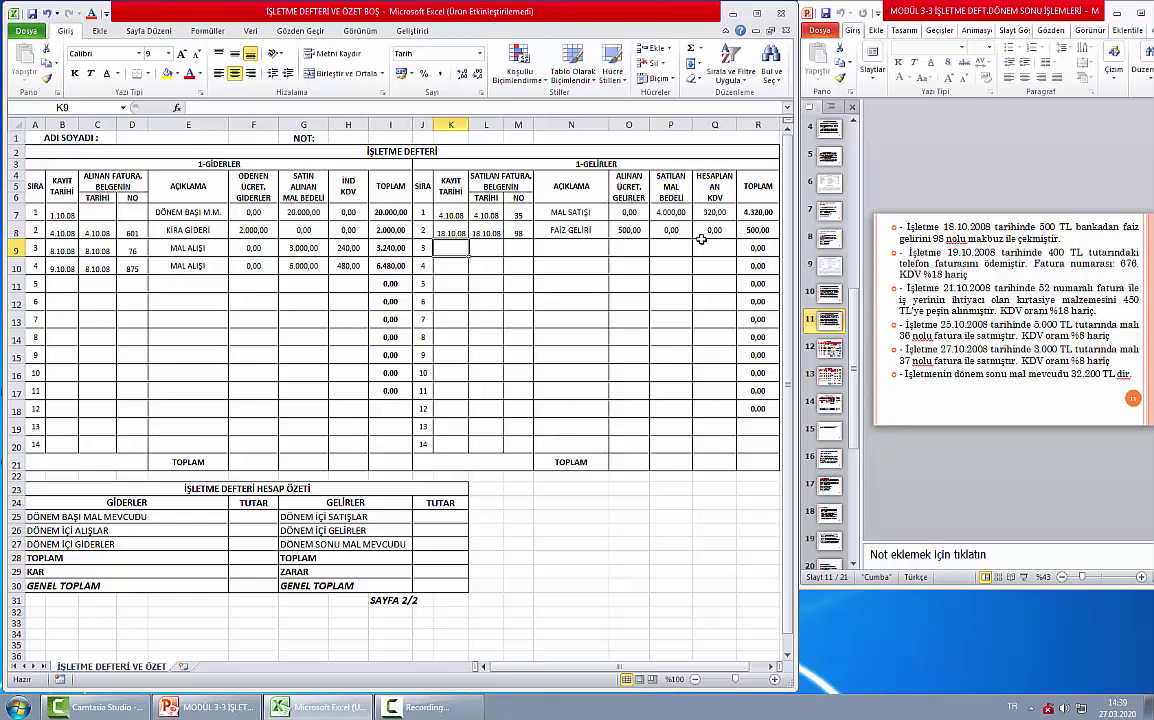
- Enter 19.10.08 as both the record date and the document date in the fifth expense row
{"action": "left_click", "coordinate": [60, 284]}
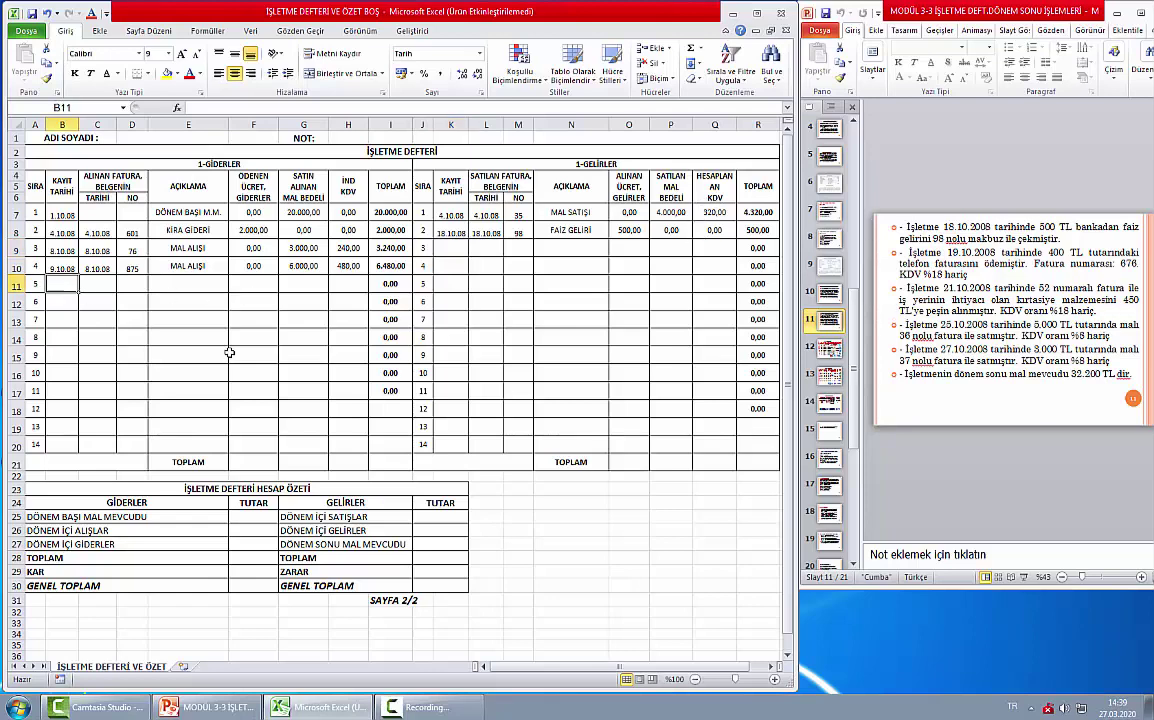
{"action": "type", "text": "19/10/08"}
{"action": "key", "text": "Tab"}
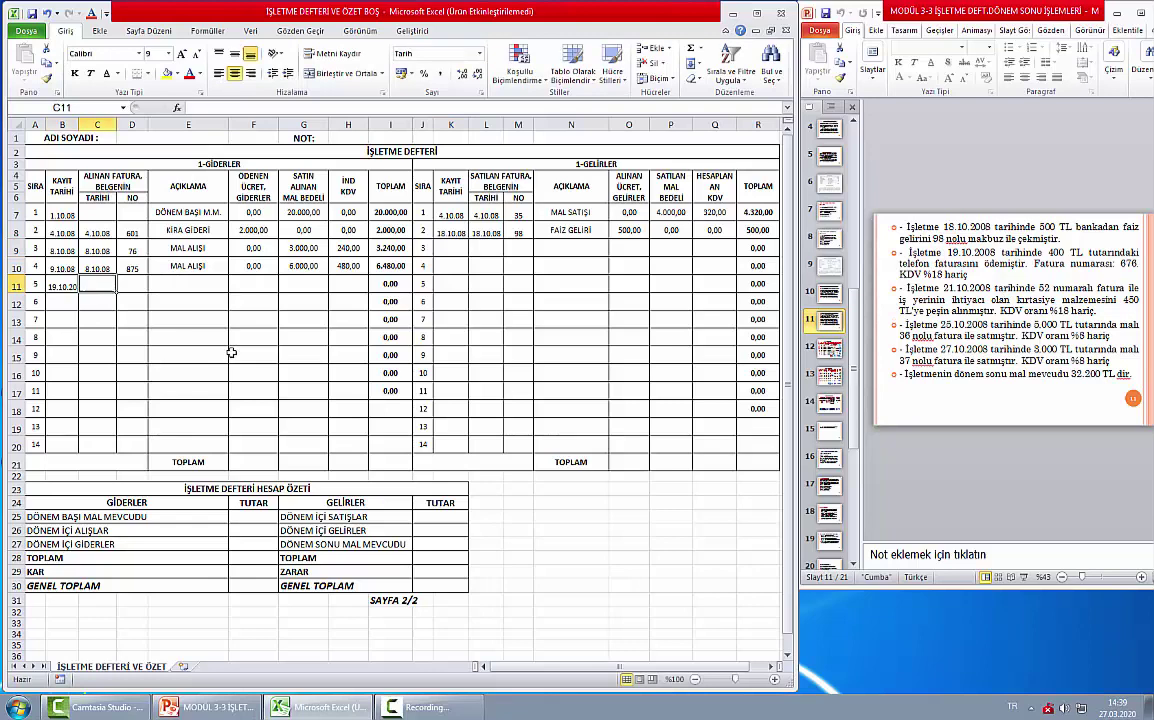
{"action": "key", "text": "Left"}
{"action": "type", "text": "19/10"}
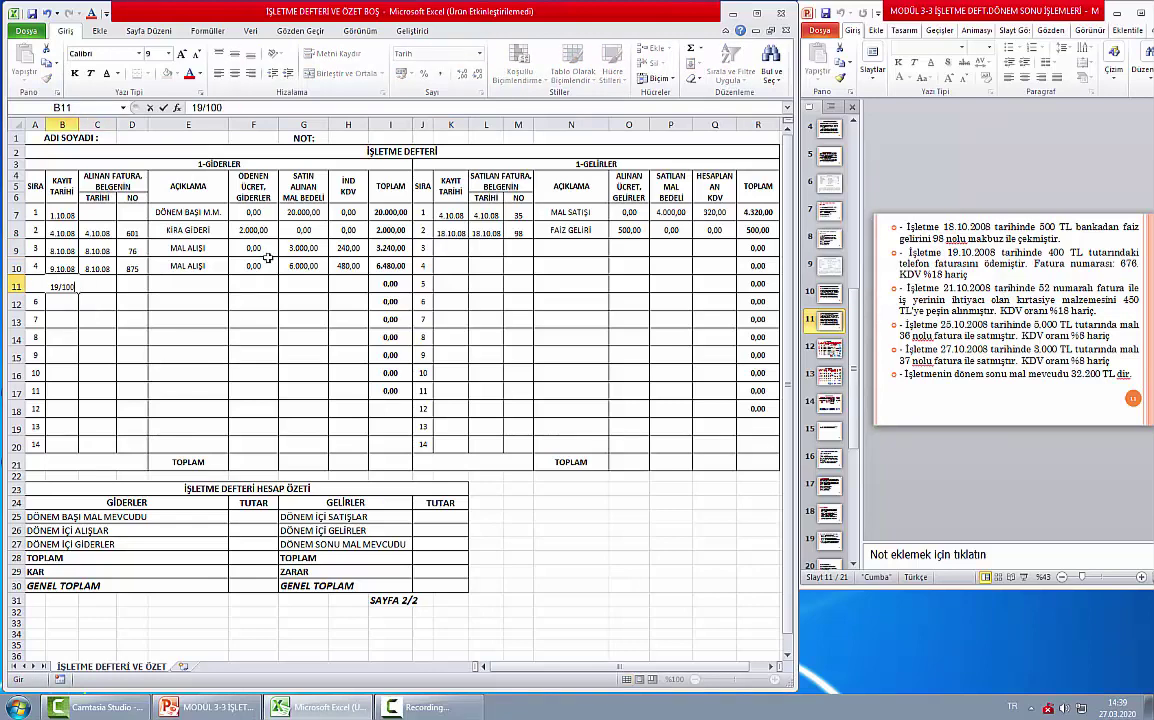
{"action": "type", "text": "/08"}
{"action": "key", "text": "Tab"}
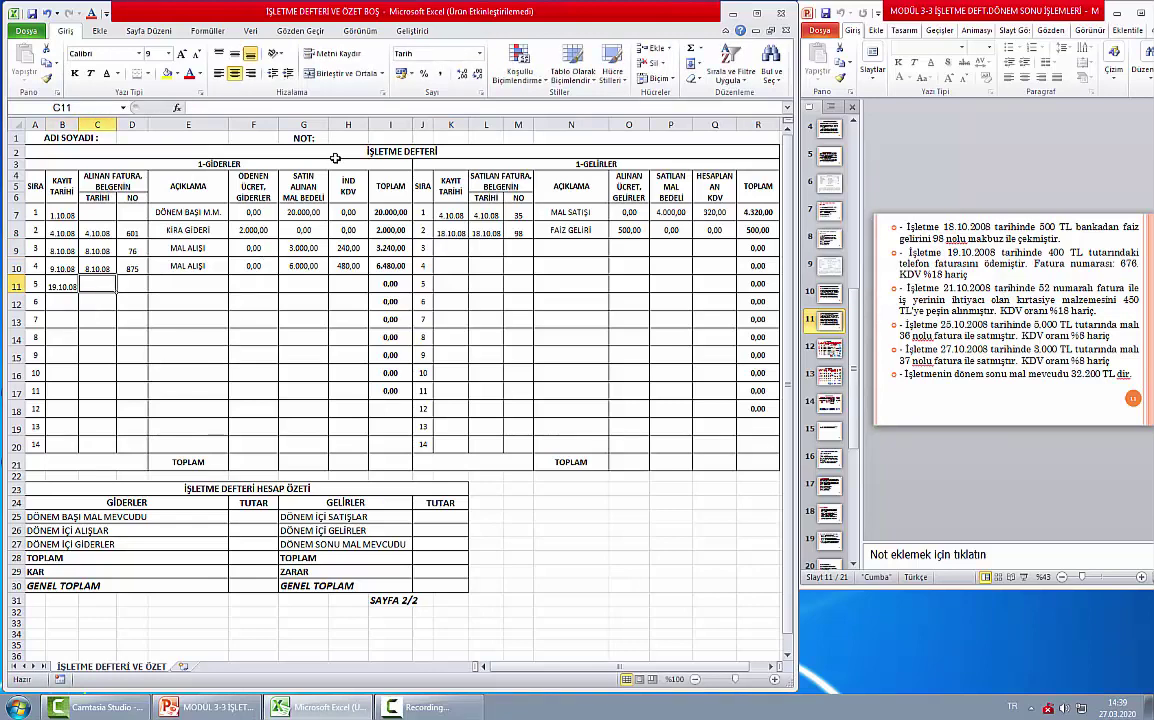
{"action": "type", "text": "19/10/08"}
{"action": "key", "text": "Tab"}
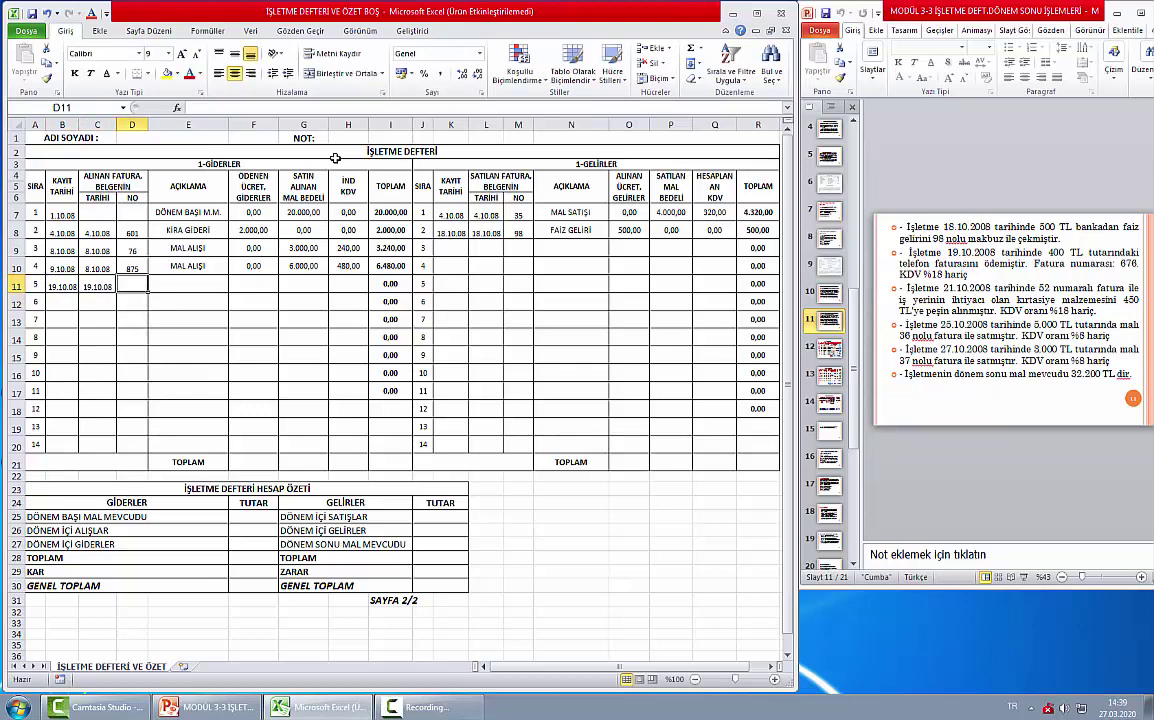
- Enter document number 676 and the description TELEFON GİDERİ in the fifth expense row
{"action": "type", "text": "676"}
{"action": "key", "text": "Tab"}
{"action": "type", "text": "TE"}
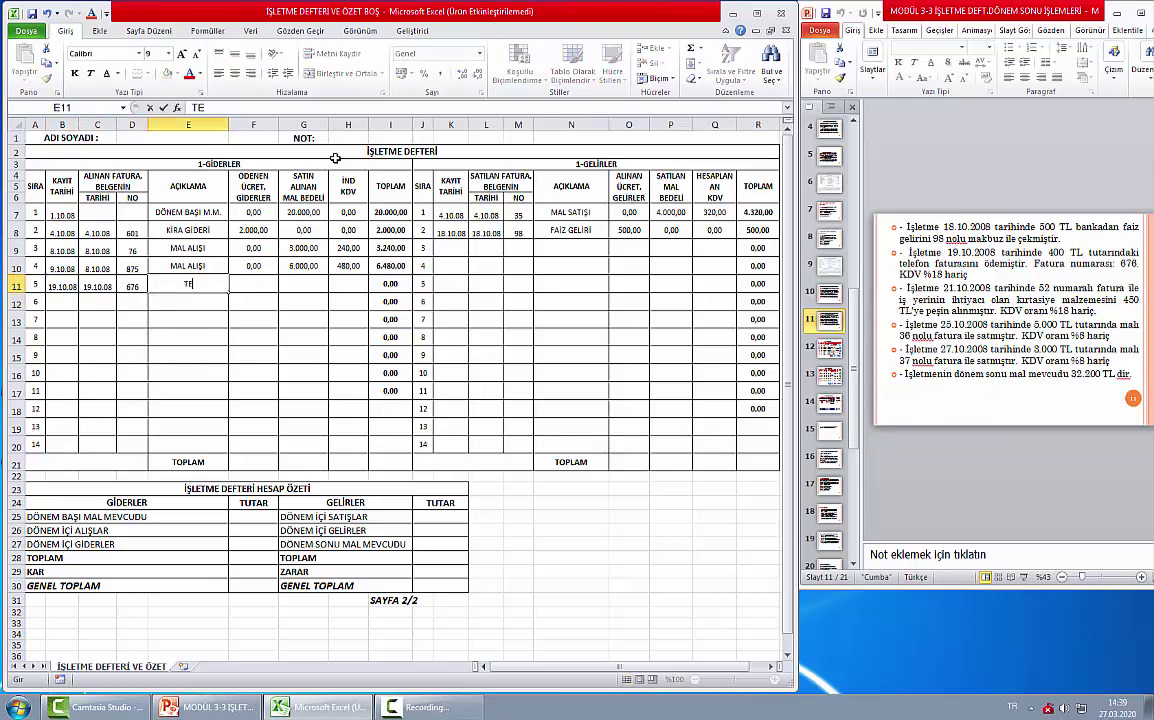
{"action": "type", "text": "LEFON GIDERİ"}
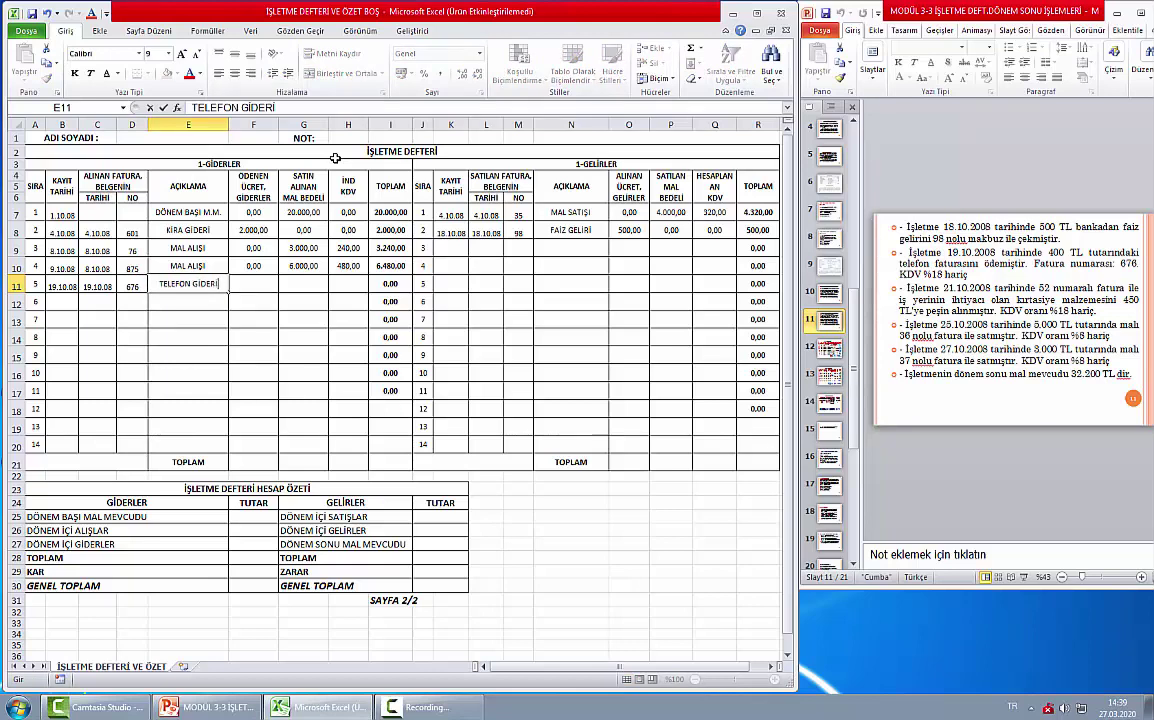
{"action": "key", "text": "Tab"}
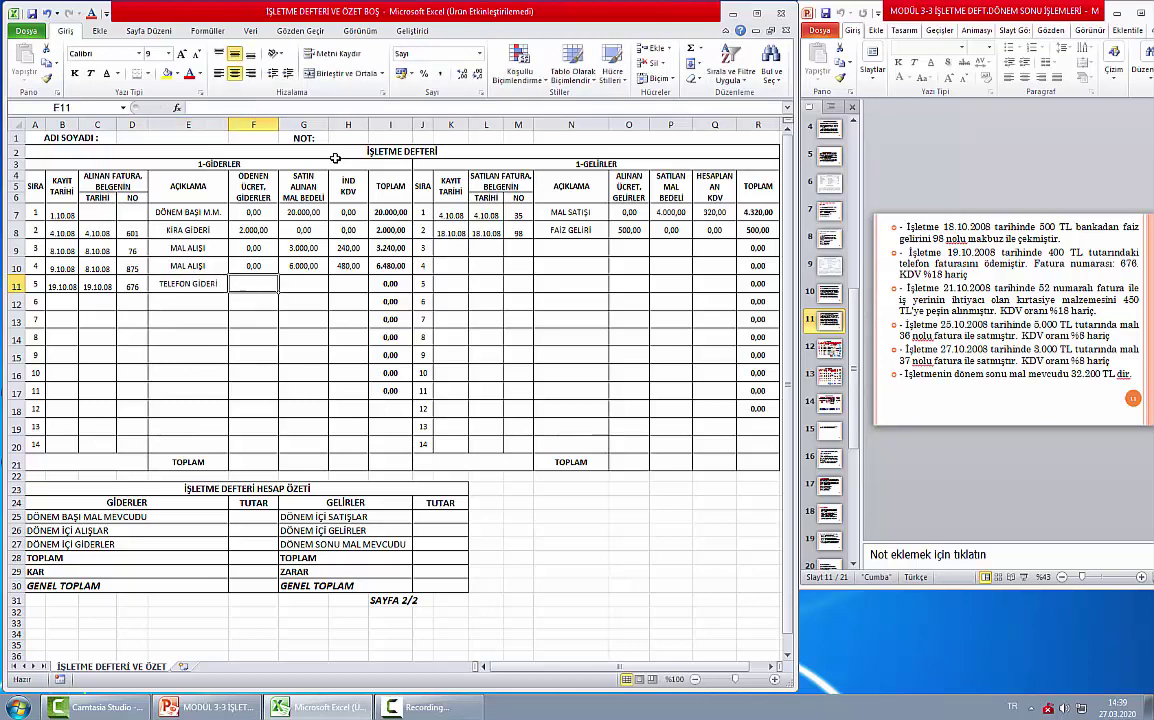
- Enter 400 for expenses paid and 0 for goods purchased in row 11, and calculate deductible VAT as F11*18%
{"action": "type", "text": "400"}
{"action": "key", "text": "Tab"}
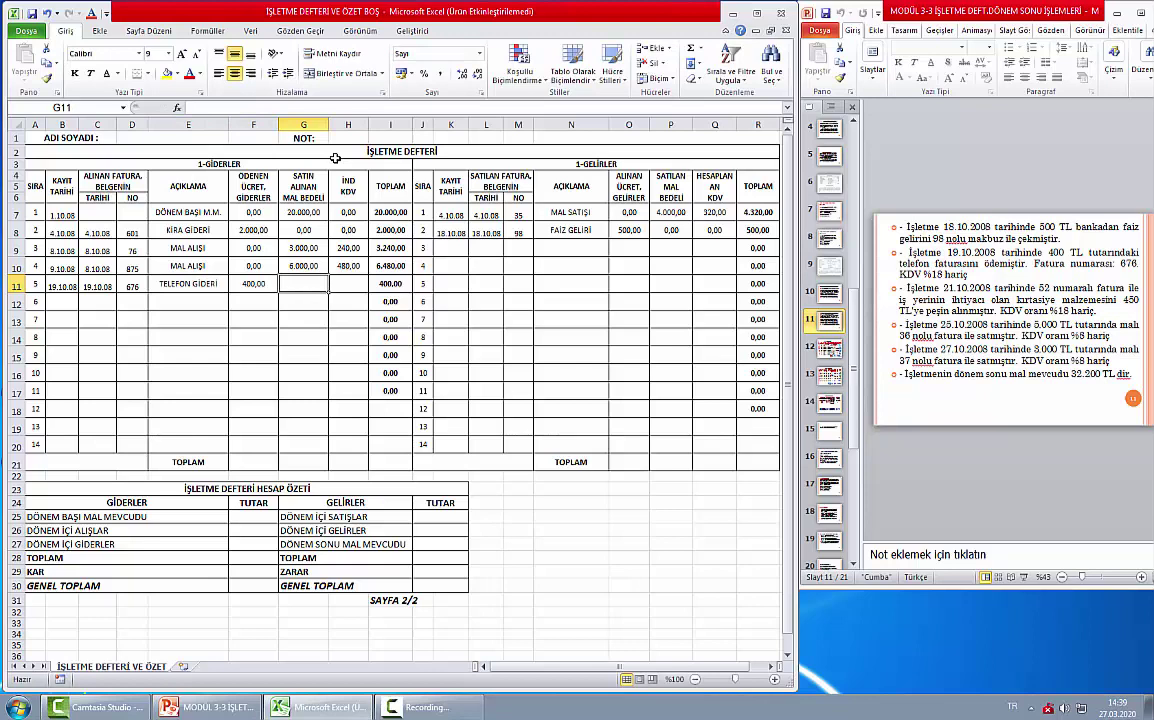
{"action": "type", "text": "0"}
{"action": "key", "text": "Tab"}
{"action": "type", "text": "+"}
{"action": "key", "text": "Left"}
{"action": "key", "text": "Left"}
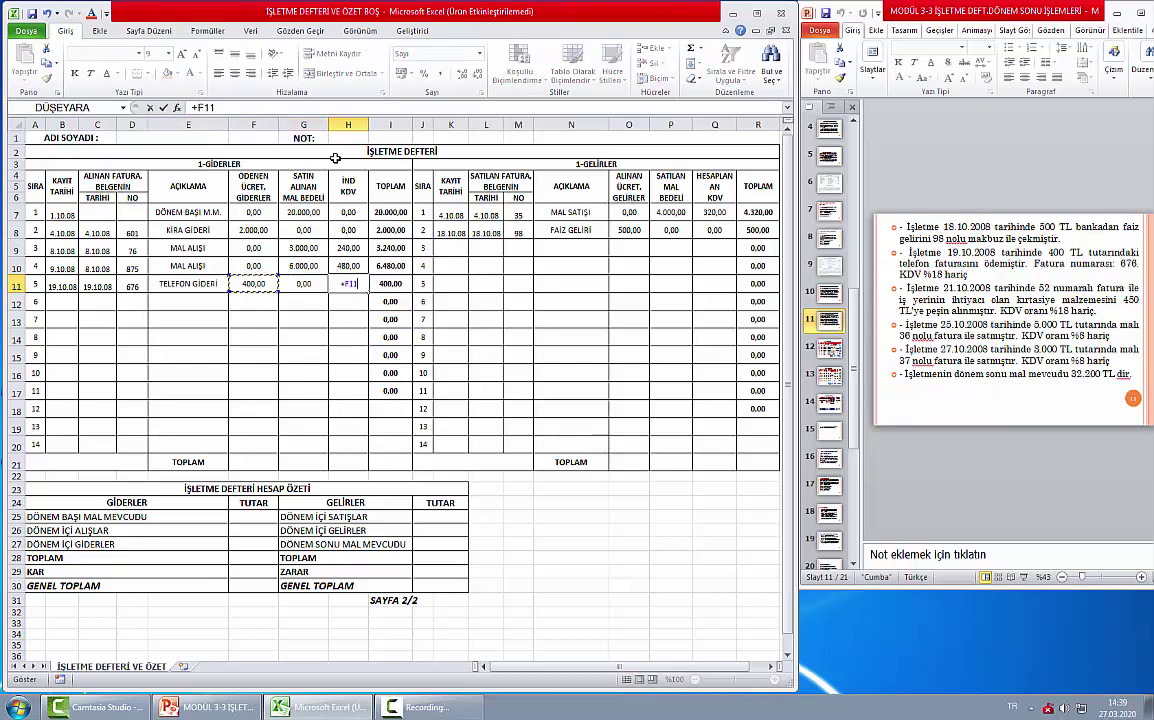
{"action": "type", "text": "*"}
{"action": "type", "text": "18%"}
{"action": "key", "text": "Return"}
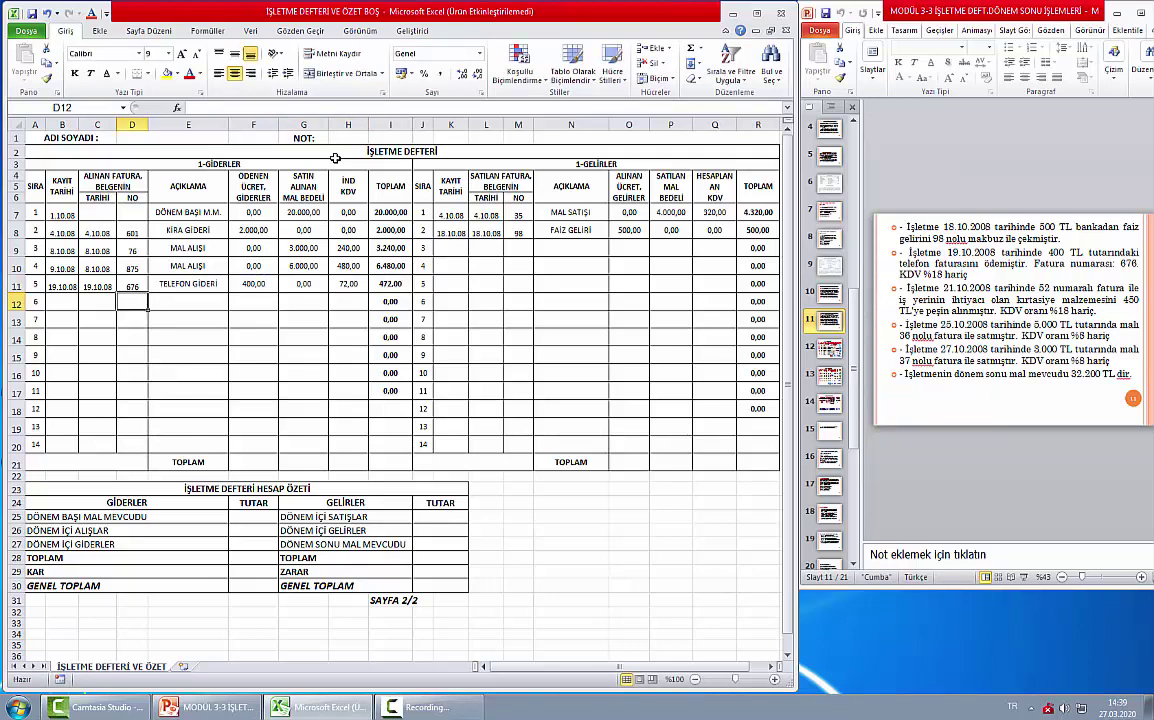
- Check the row totals and their formulas in the TOPLAM column for expense rows 11 and 12
{"action": "key", "text": "Up"}
{"action": "key", "text": "Right"}
{"action": "key", "text": "Right"}
{"action": "key", "text": "Right"}
{"action": "key", "text": "Right"}
{"action": "key", "text": "Right"}
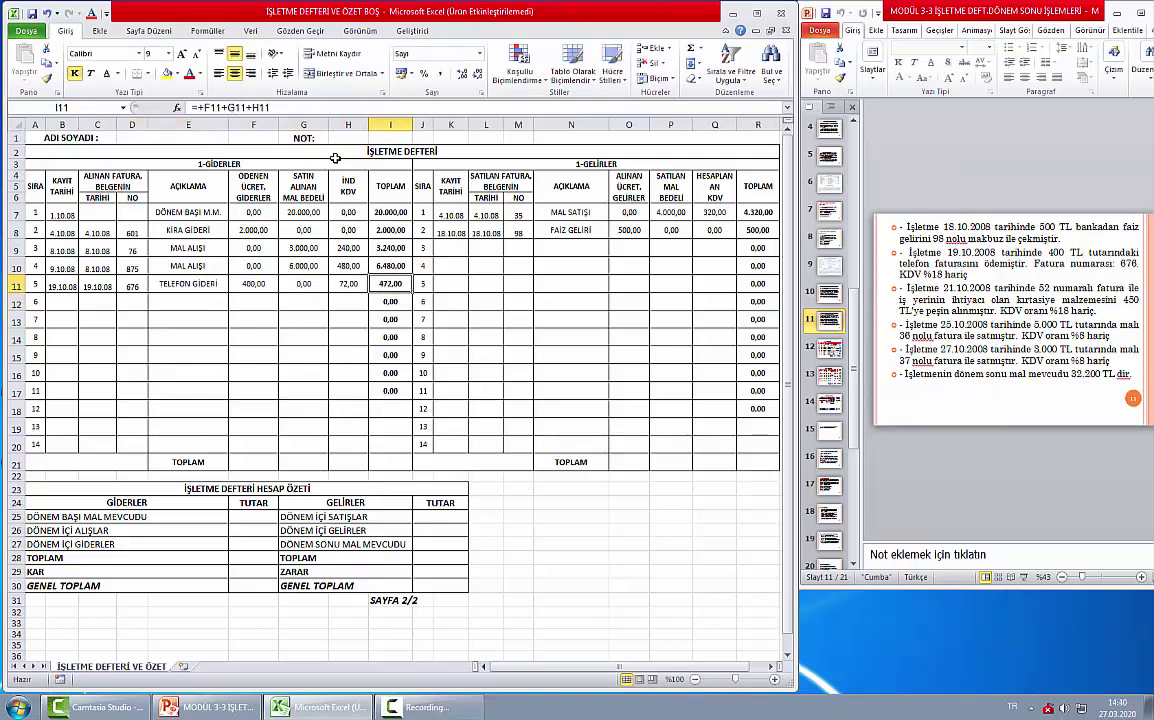
{"action": "key", "text": "Left"}
{"action": "key", "text": "Left"}
{"action": "key", "text": "Left"}
{"action": "key", "text": "Left"}
{"action": "key", "text": "Left"}
{"action": "key", "text": "Left"}
{"action": "key", "text": "Left"}
{"action": "key", "text": "Down"}
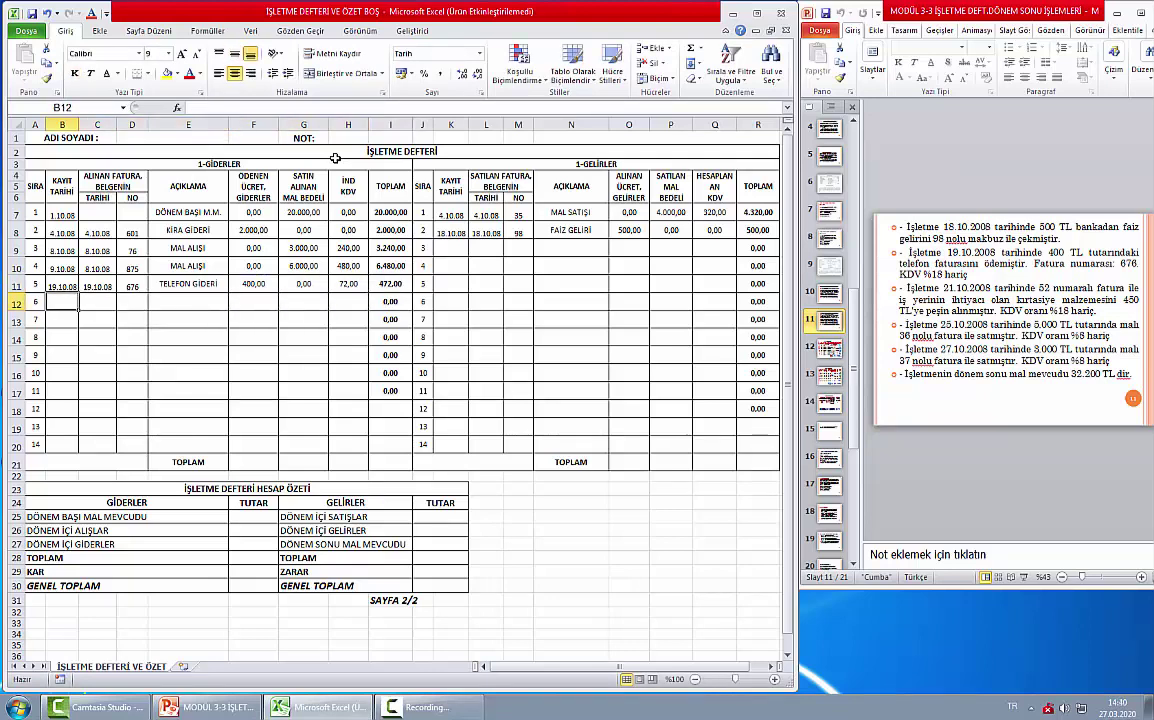
{"action": "key", "text": "Right"}
{"action": "key", "text": "Right"}
{"action": "key", "text": "Right"}
{"action": "key", "text": "Right"}
{"action": "key", "text": "Right"}
{"action": "key", "text": "Right"}
{"action": "key", "text": "Right"}
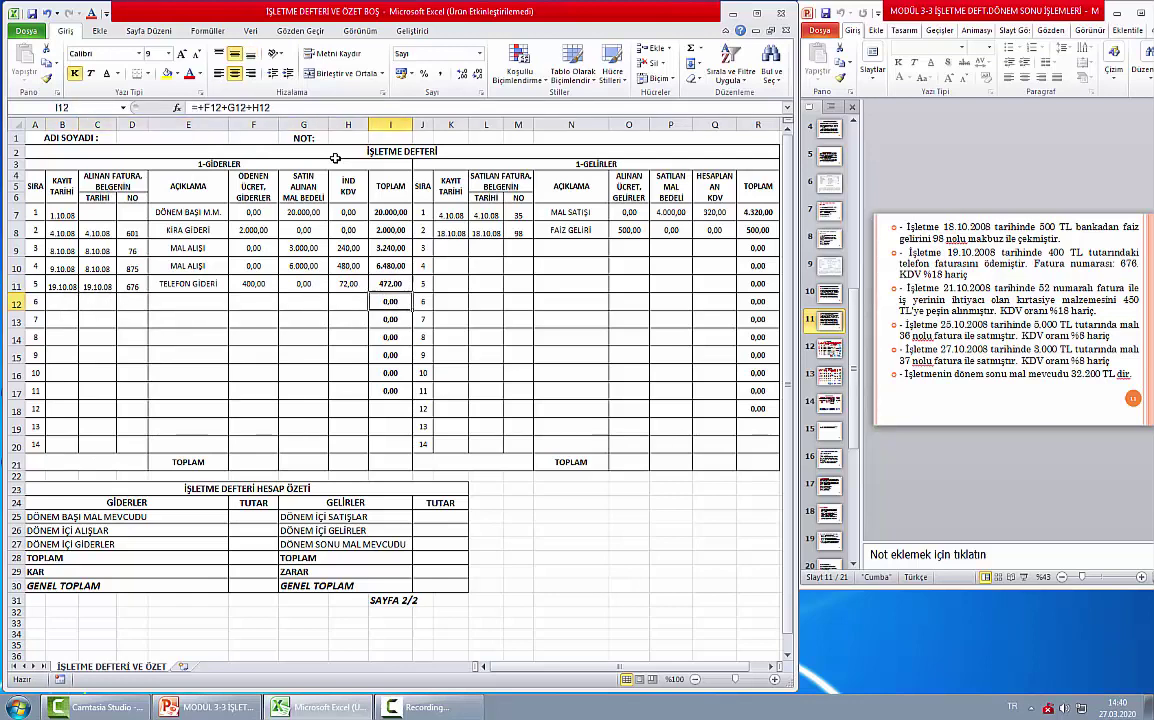
{"action": "key", "text": "Left"}
{"action": "key", "text": "Left"}
{"action": "key", "text": "Left"}
{"action": "key", "text": "Left"}
{"action": "key", "text": "Left"}
{"action": "key", "text": "Left"}
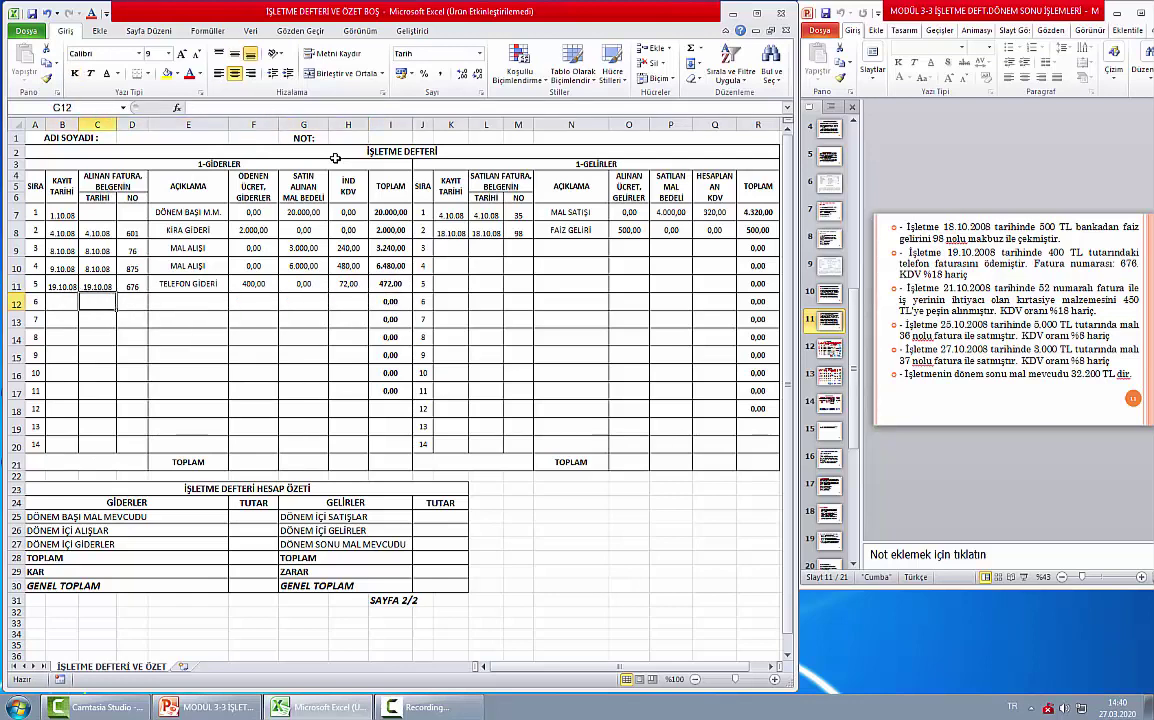
- Enter 21.10.08 as both the record date and the document date in the sixth expense row
{"action": "key", "text": "Left"}
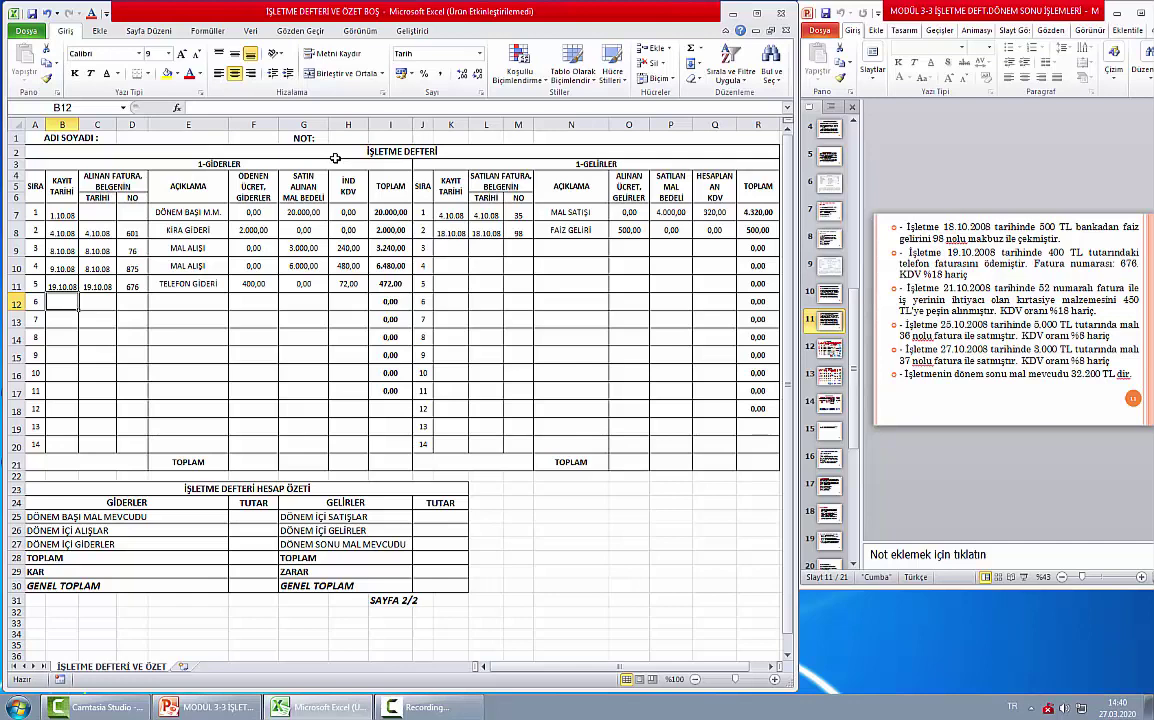
{"action": "type", "text": "21/10/08"}
{"action": "key", "text": "Tab"}
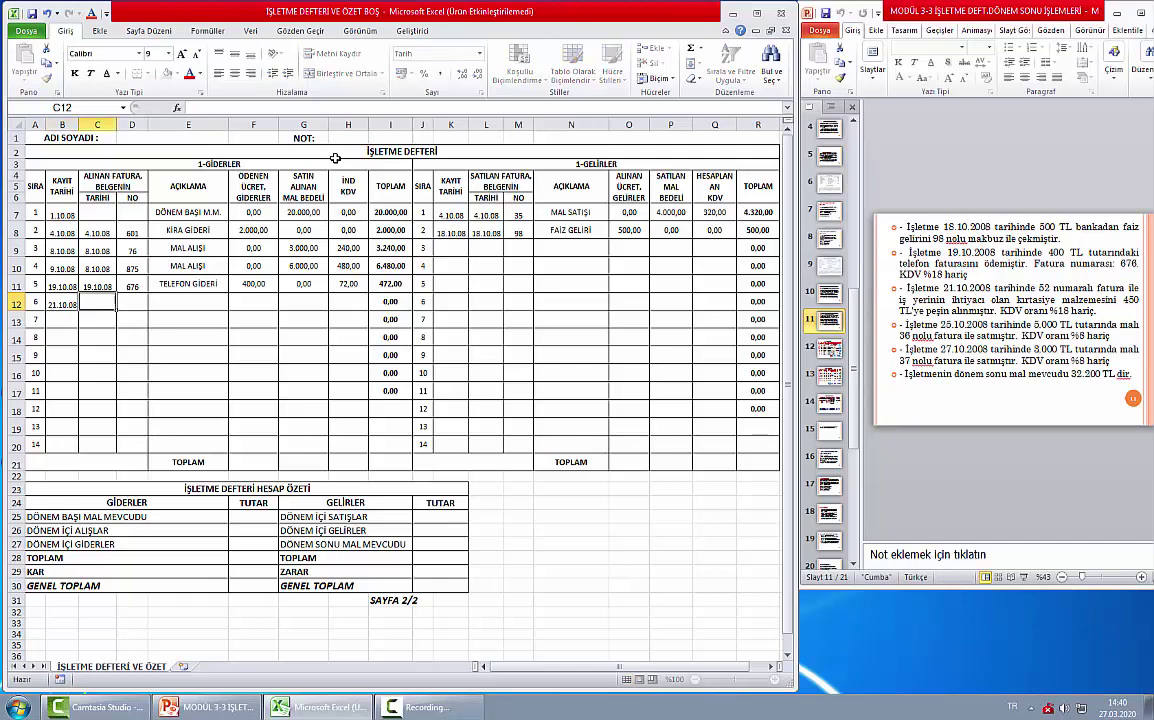
{"action": "type", "text": "21/10/"}
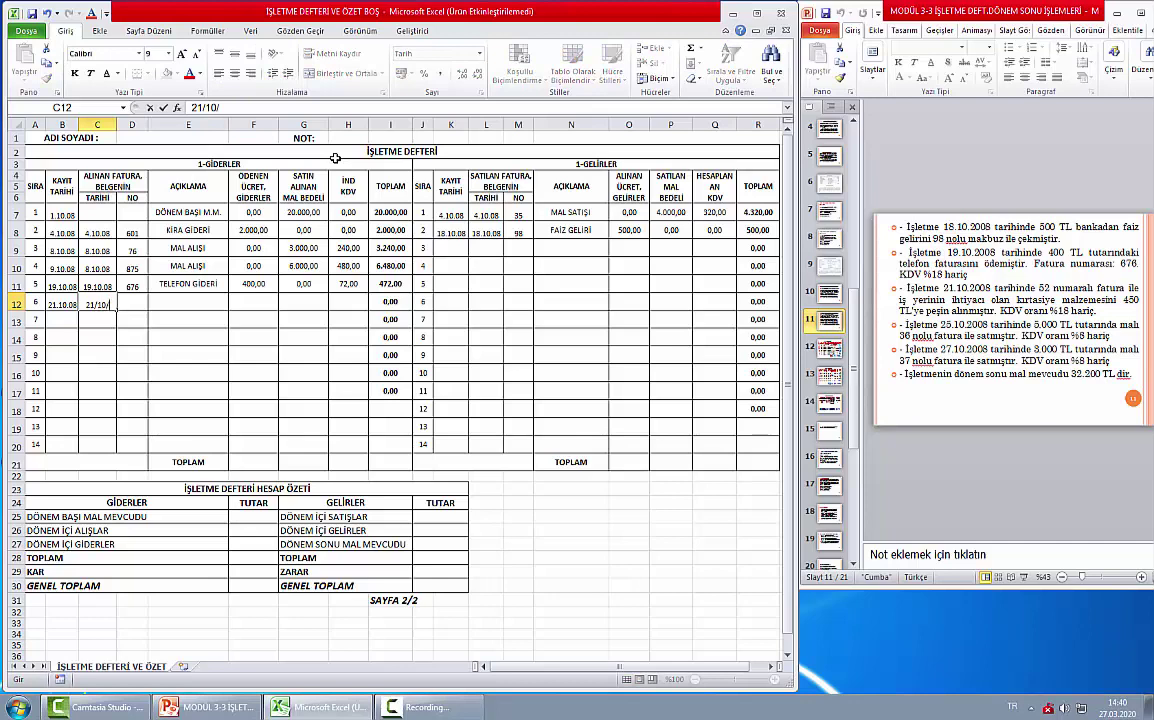
{"action": "type", "text": "08"}
{"action": "key", "text": "Tab"}
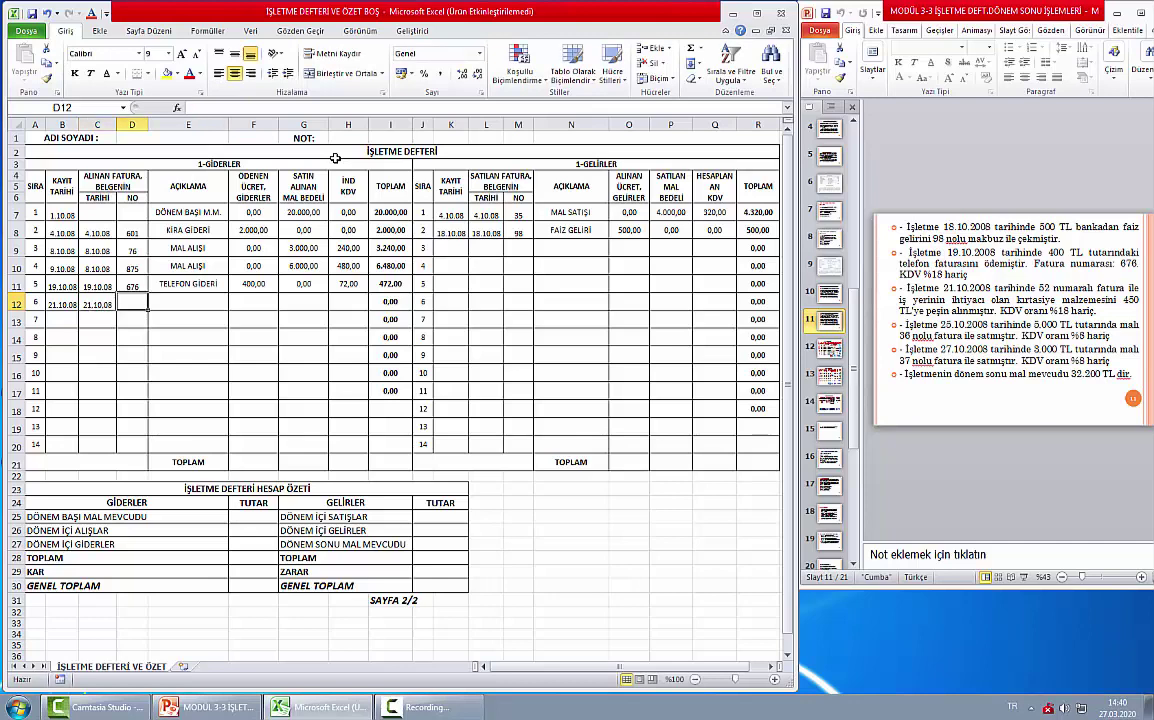
- Enter document number 52 and the description KIRTASİYE GİDERİ in the sixth expense row
{"action": "type", "text": "52"}
{"action": "key", "text": "Tab"}
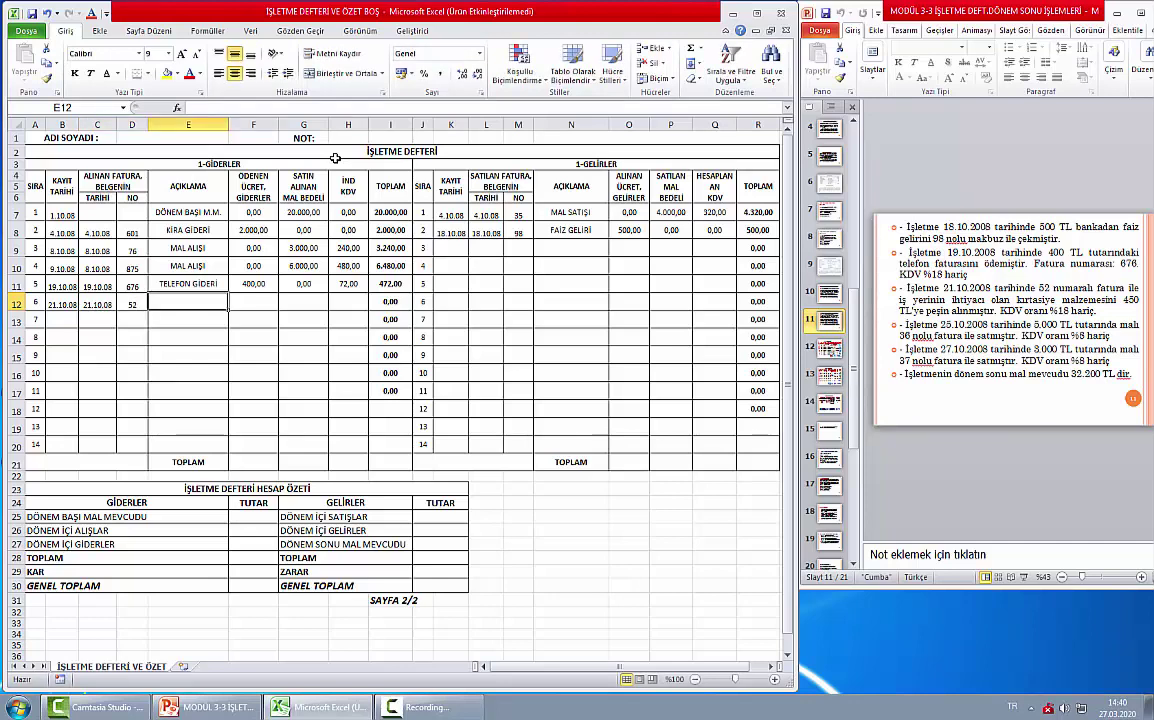
{"action": "type", "text": "KIRTASİ"}
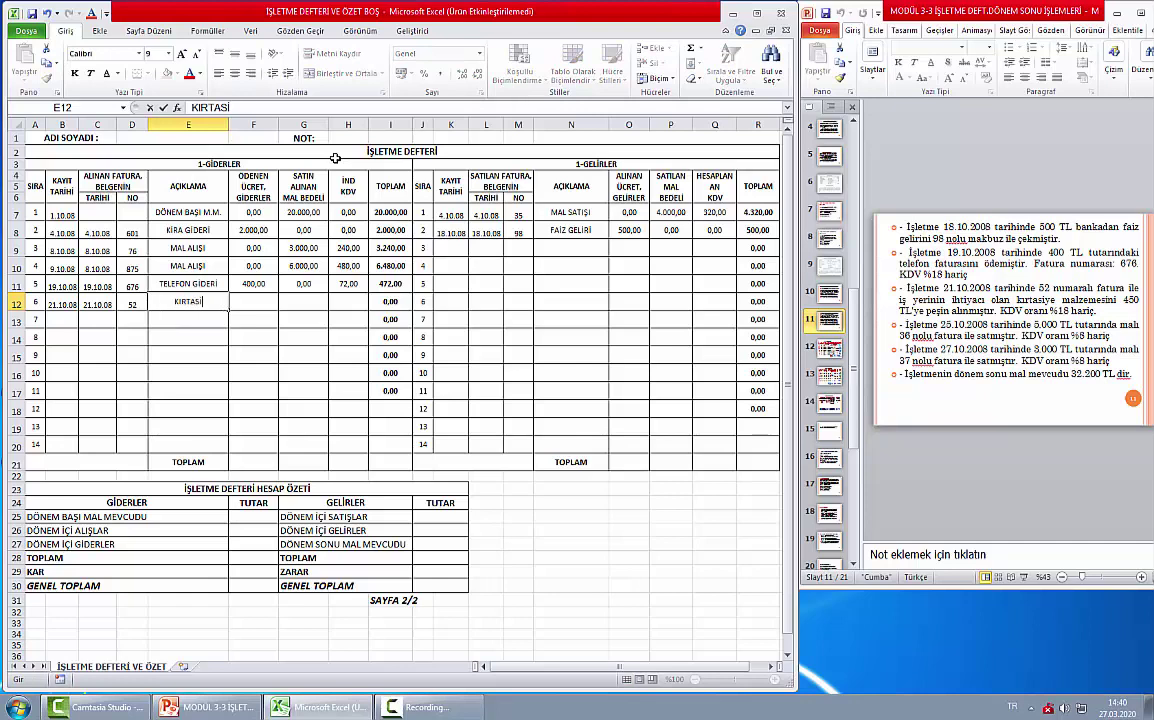
{"action": "type", "text": "YE GİDERİ"}
{"action": "key", "text": "Tab"}
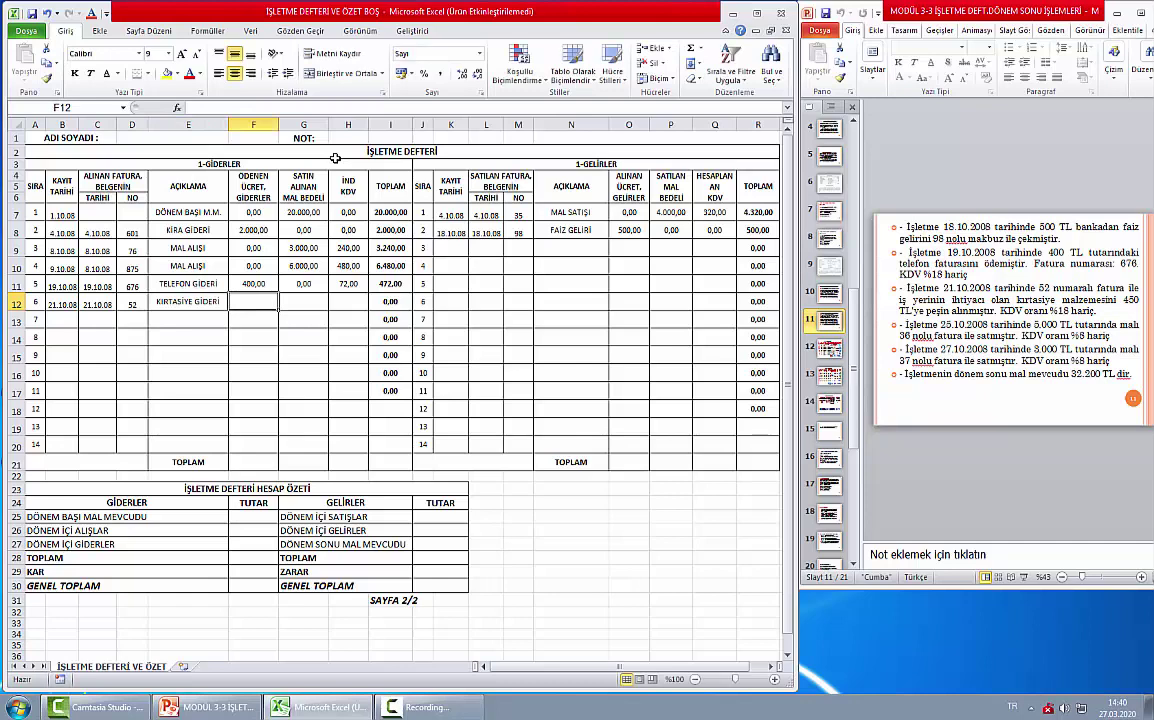
- Enter 450 for expenses paid and 0 for goods purchased in row 12, and calculate deductible VAT as F12*18%
{"action": "type", "text": "450"}
{"action": "key", "text": "Tab"}
{"action": "type", "text": "0"}
{"action": "key", "text": "Tab"}
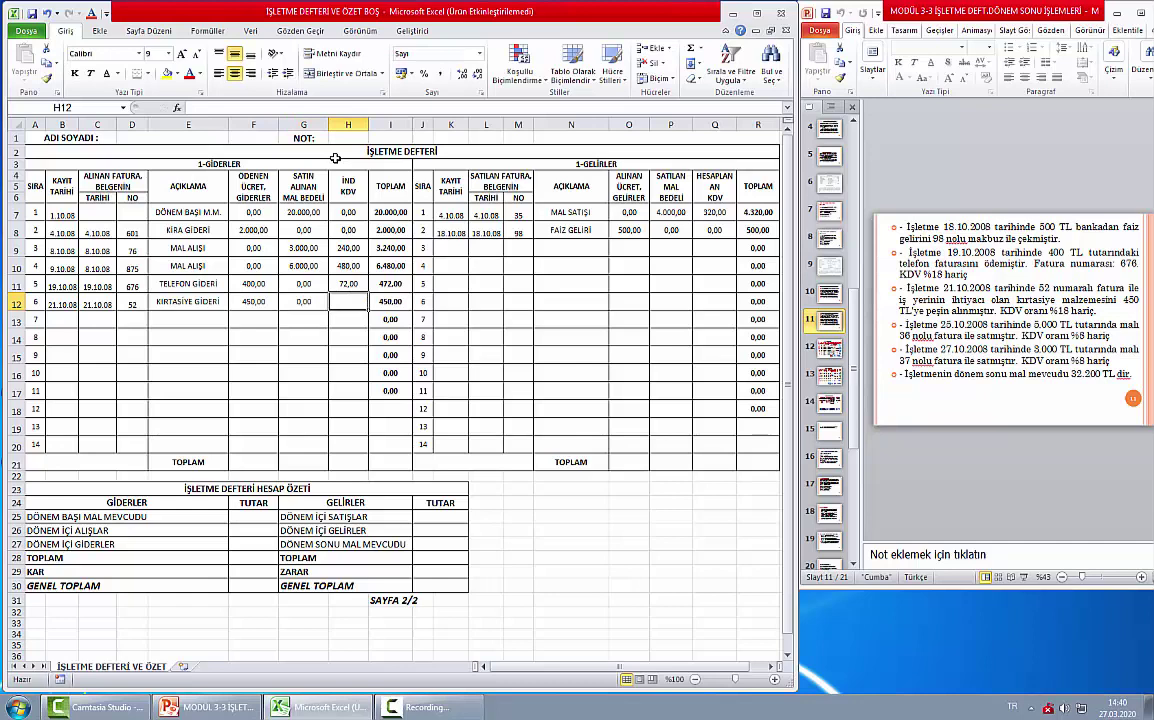
{"action": "type", "text": "+"}
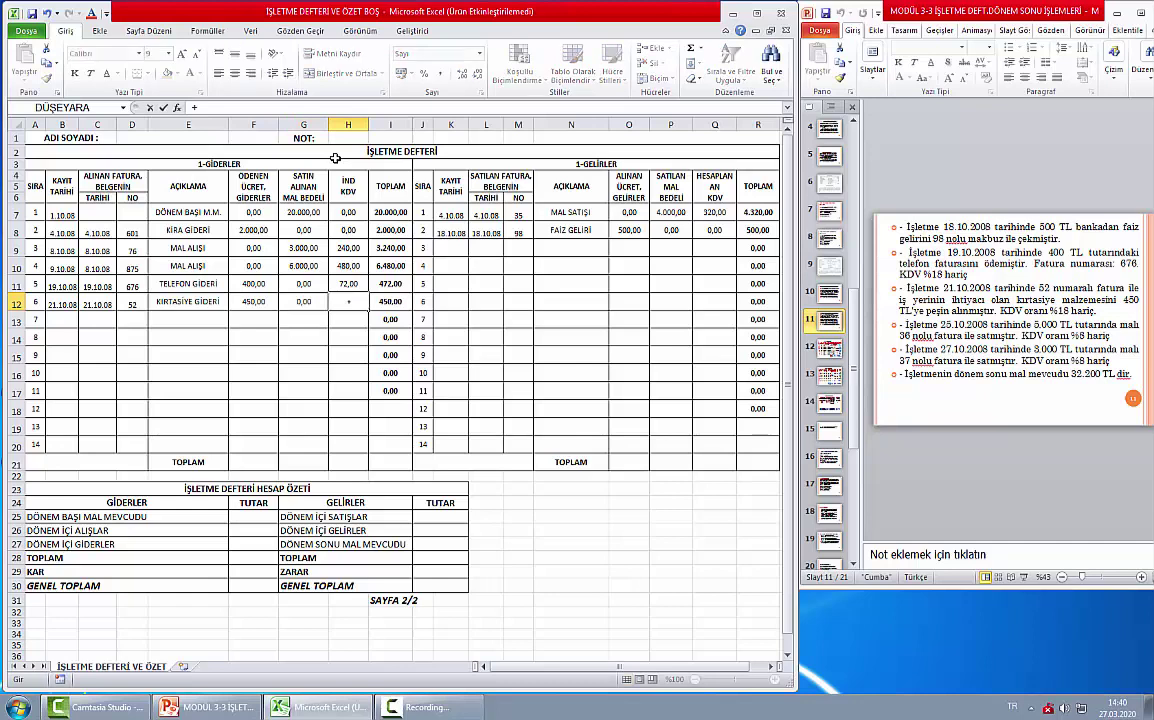
{"action": "key", "text": "Left"}
{"action": "key", "text": "Left"}
{"action": "type", "text": "*18%"}
{"action": "key", "text": "Return"}
- Check the total of the stationery expense in row 12
{"action": "key", "text": "Right"}
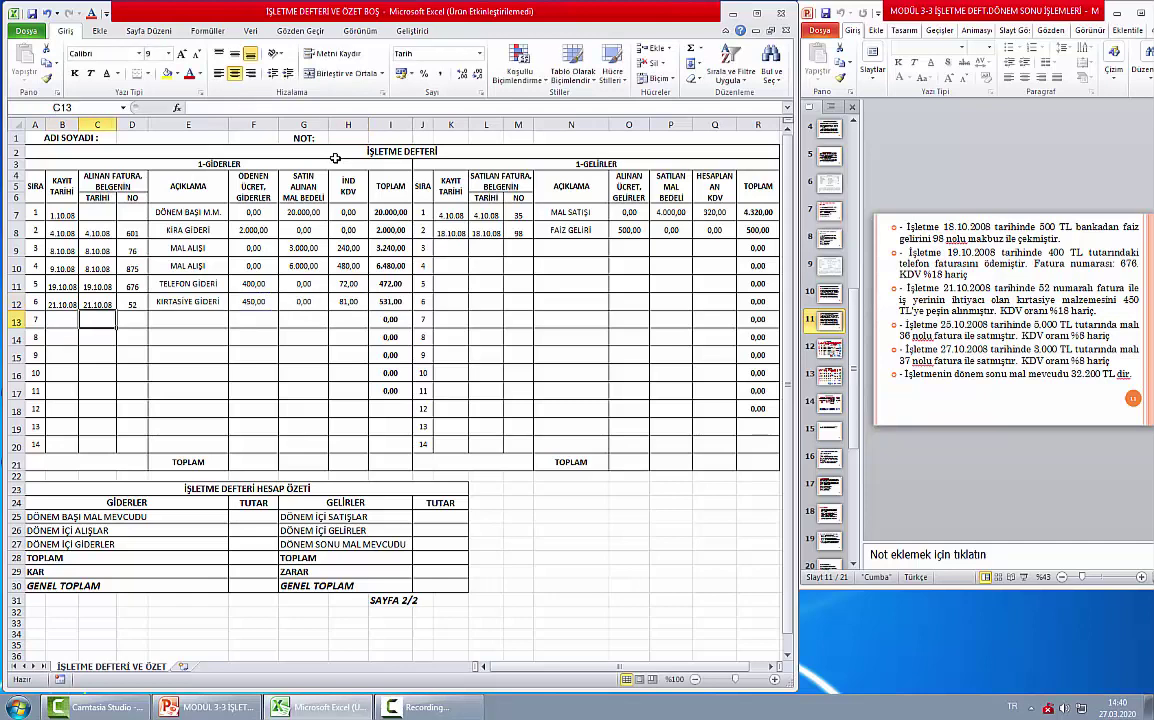
{"action": "key", "text": "Up"}
{"action": "key", "text": "Right"}
{"action": "key", "text": "Right"}
{"action": "key", "text": "Right"}
{"action": "key", "text": "Right"}
{"action": "key", "text": "Right"}
{"action": "key", "text": "Right"}
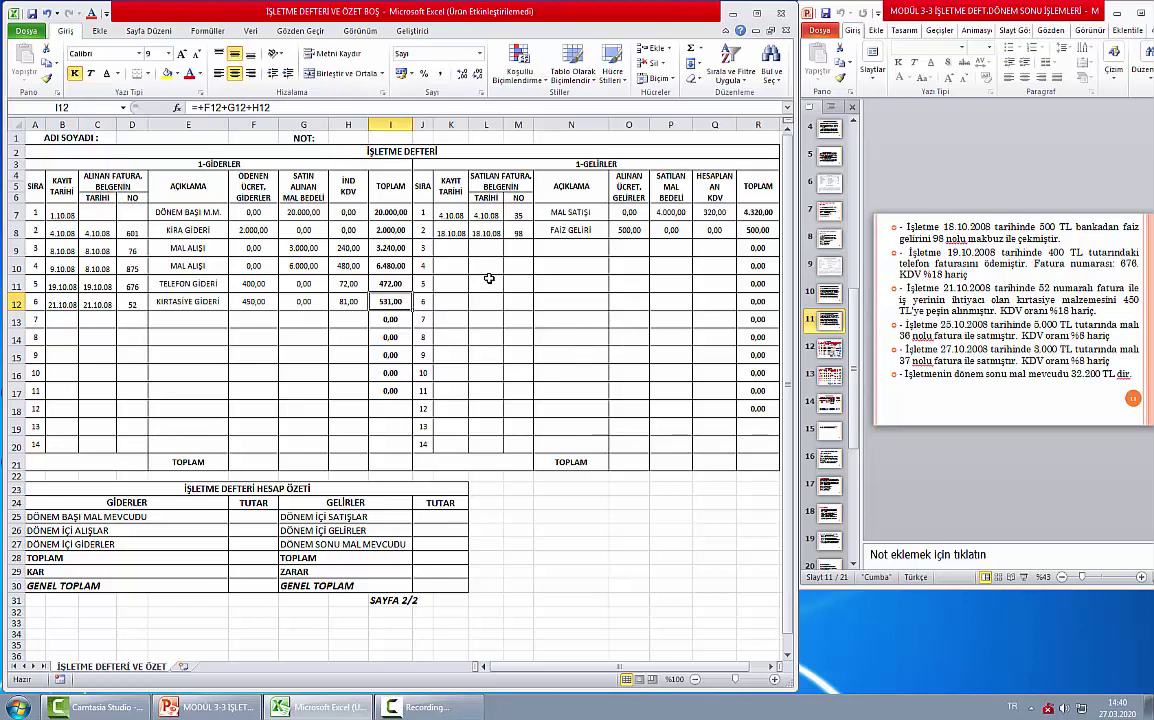
- Enter 25.10.08 as both the record date and the document date in the third income row
{"action": "left_click", "coordinate": [451, 247]}
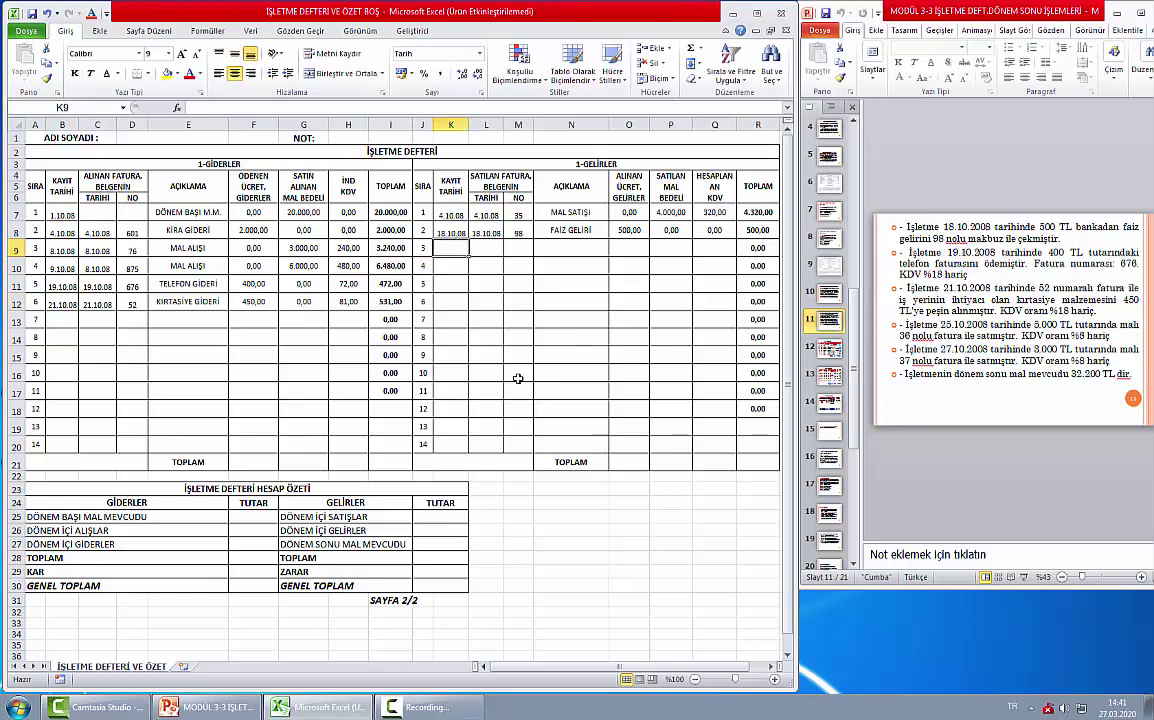
{"action": "type", "text": "25/10/08"}
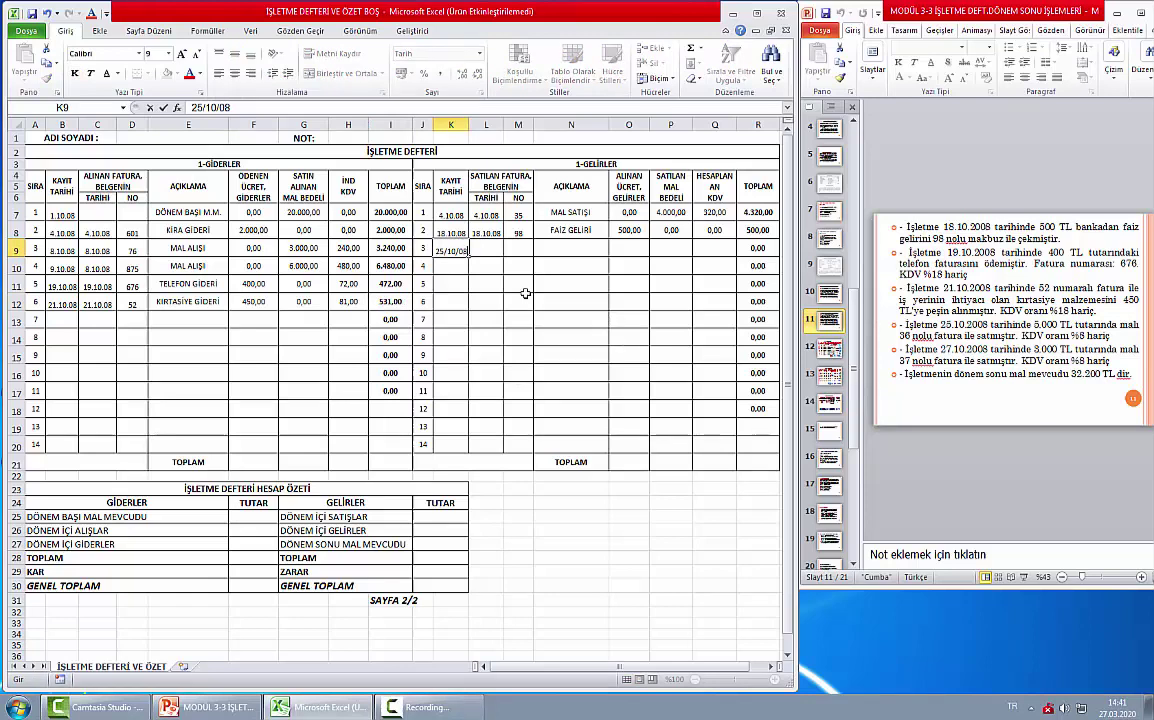
{"action": "key", "text": "Tab"}
{"action": "type", "text": "=K9"}
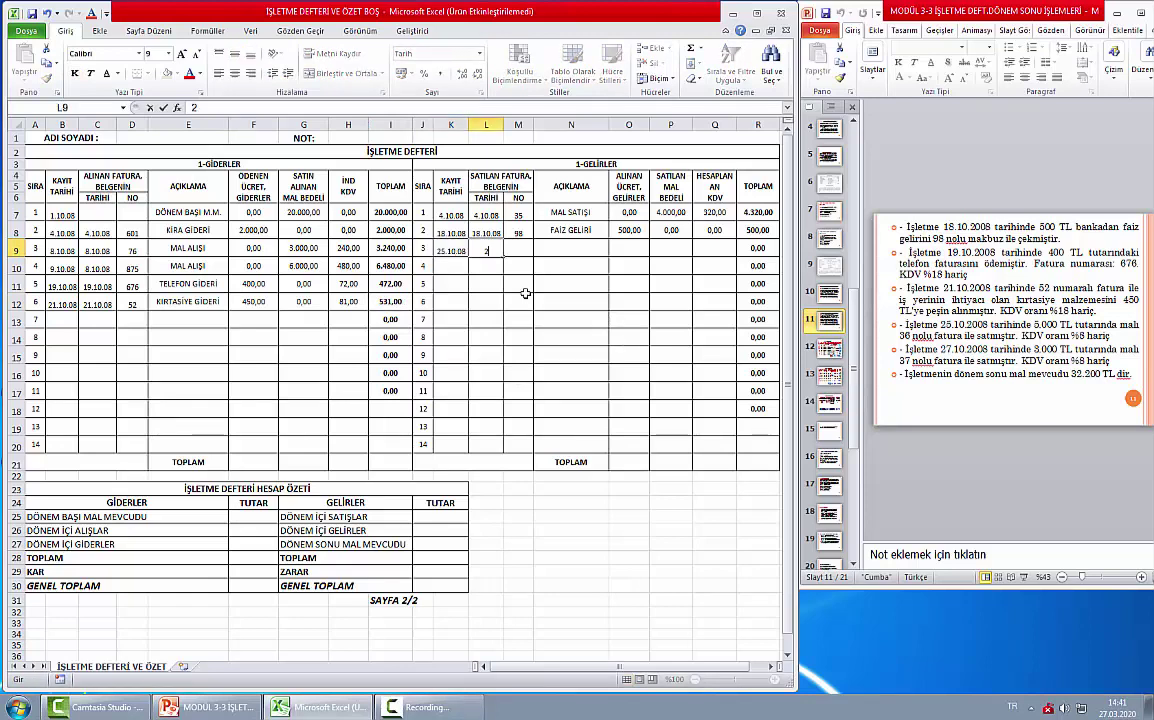
{"action": "key", "text": "Return"}
{"action": "key", "text": "Right"}
{"action": "key", "text": "Right"}
{"action": "key", "text": "Up"}
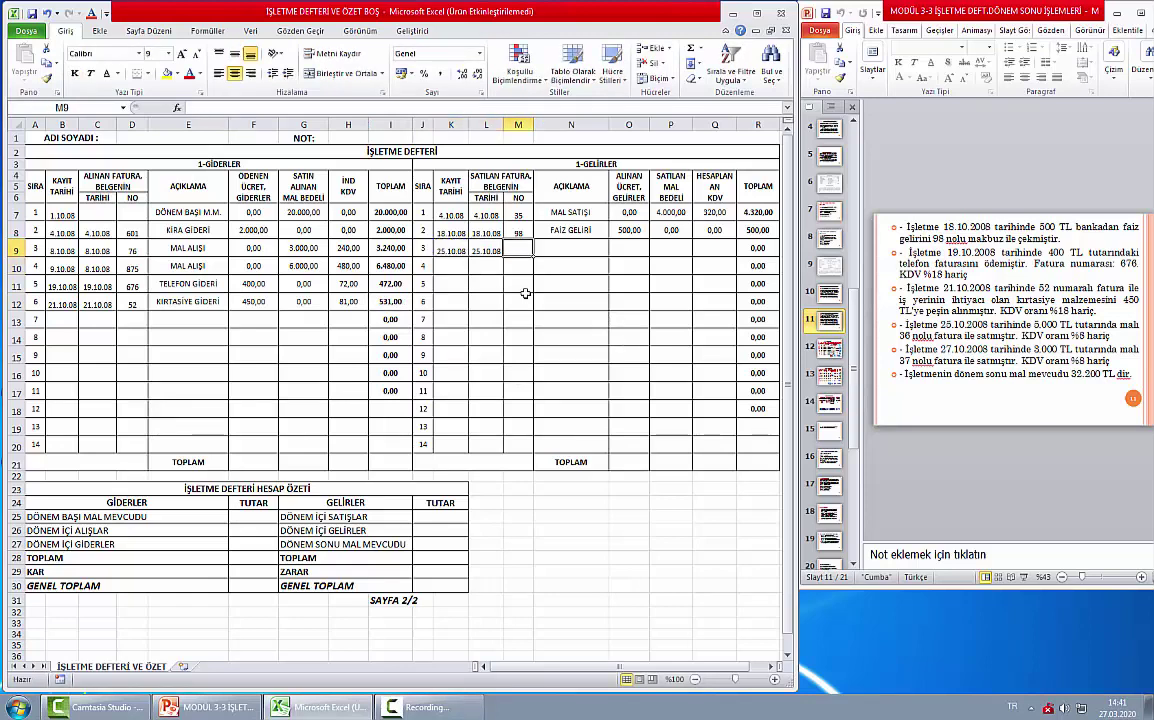
- Enter document number 36 and the description MAL SATIŞI in the third income row
{"action": "type", "text": "36"}
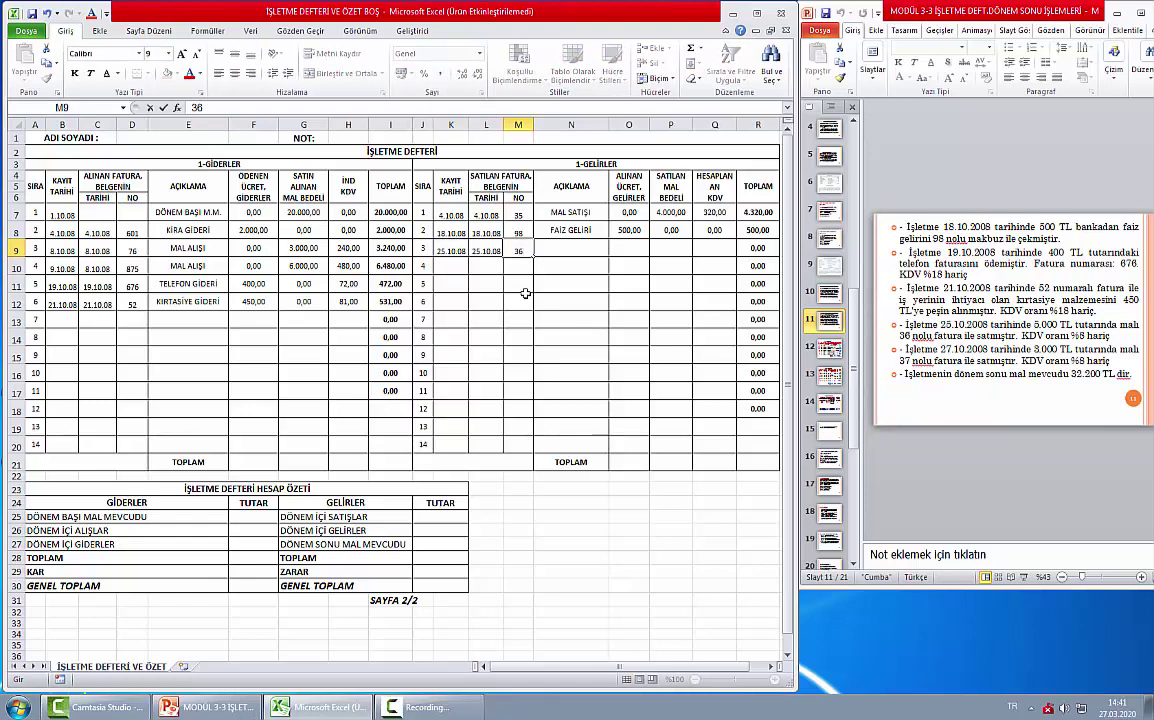
{"action": "key", "text": "Tab"}
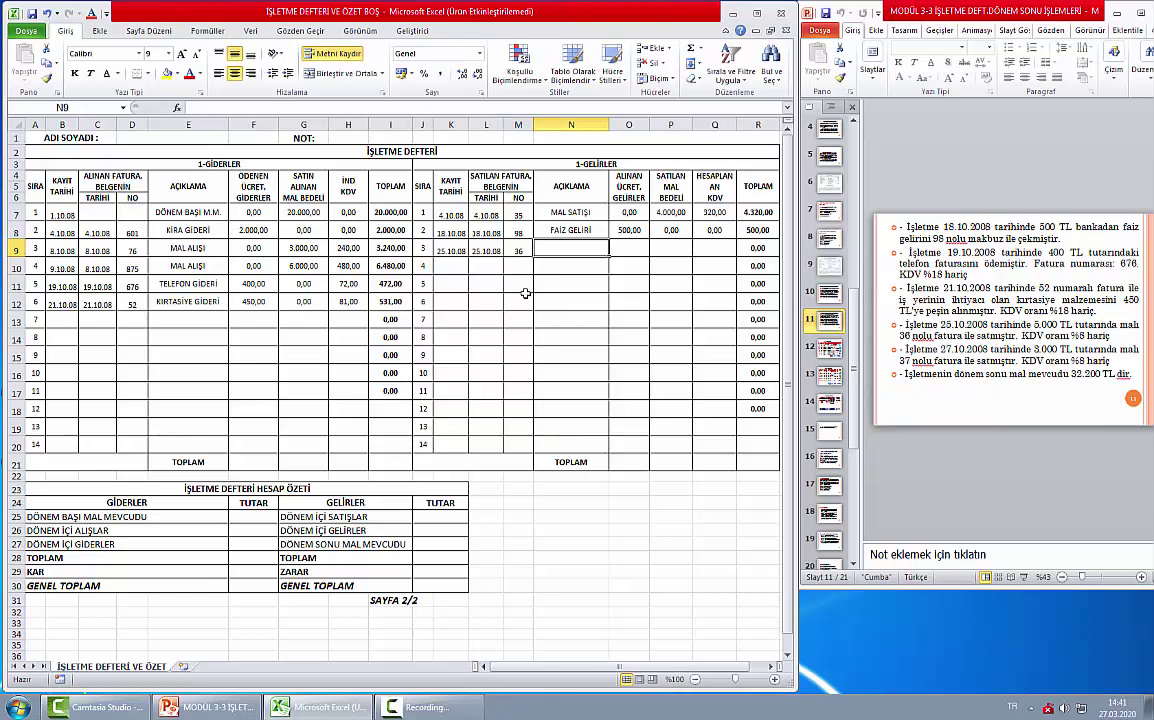
{"action": "type", "text": "MAL SATIŞI"}
{"action": "key", "text": "Tab"}
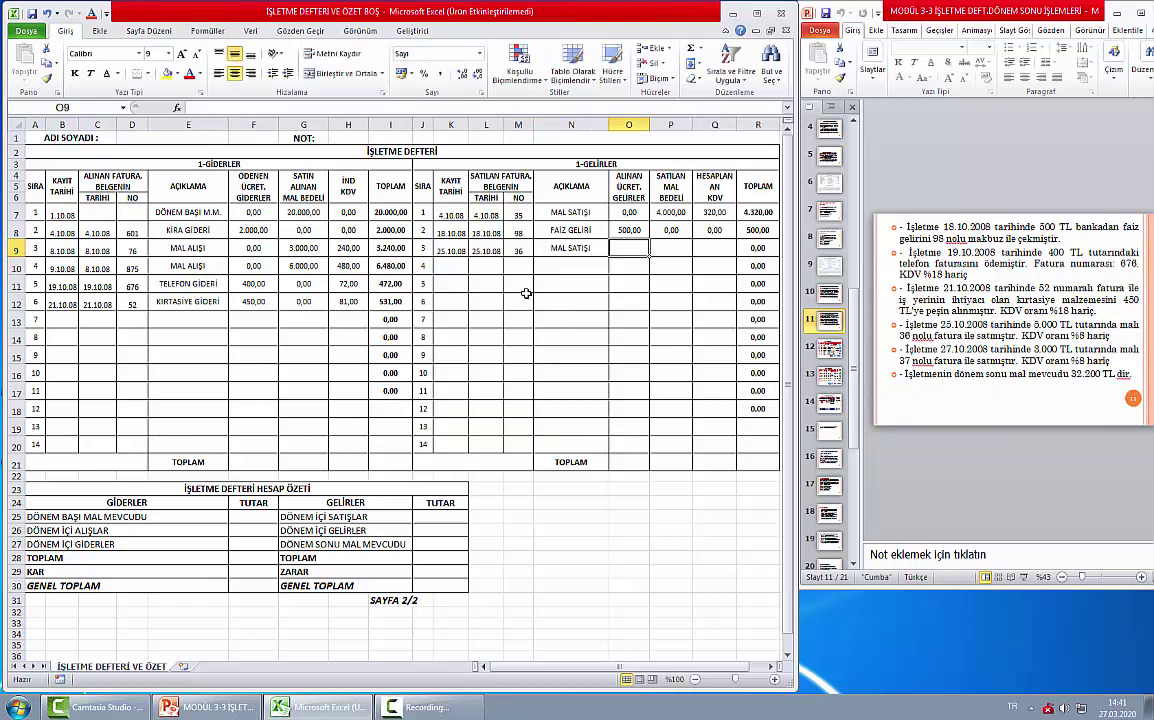
- Enter 0 for income received and 5.000 for goods sold in row 9
{"action": "type", "text": "0"}
{"action": "key", "text": "Tab"}
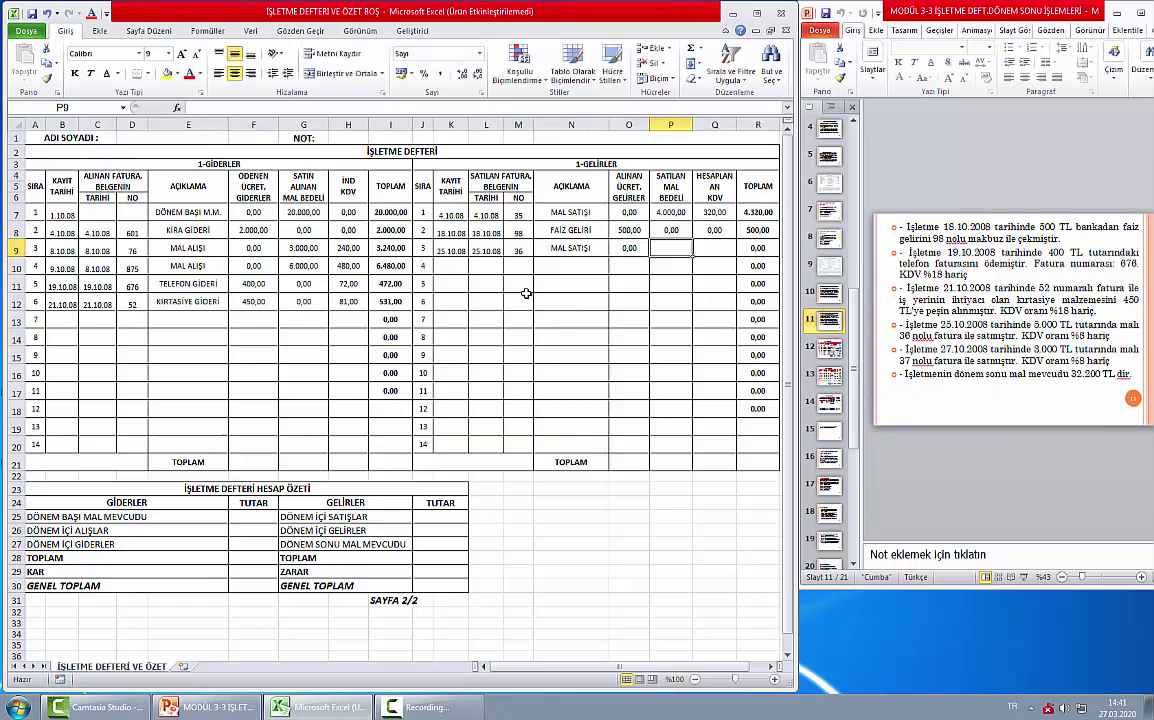
{"action": "type", "text": "5000"}
{"action": "key", "text": "Down"}
{"action": "key", "text": "Left"}
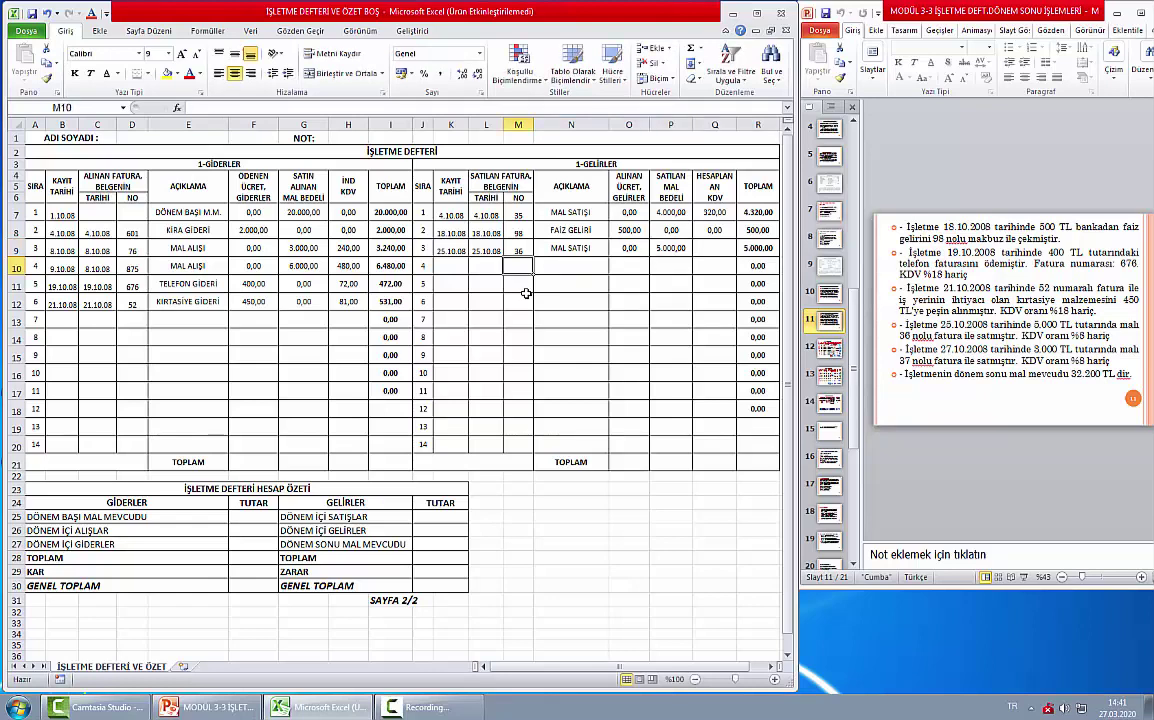
- Calculate the VAT of the third income row as 8% of its goods-sold amount with the formula +P9*0,08
{"action": "key", "text": "Up"}
{"action": "key", "text": "Right"}
{"action": "key", "text": "Right"}
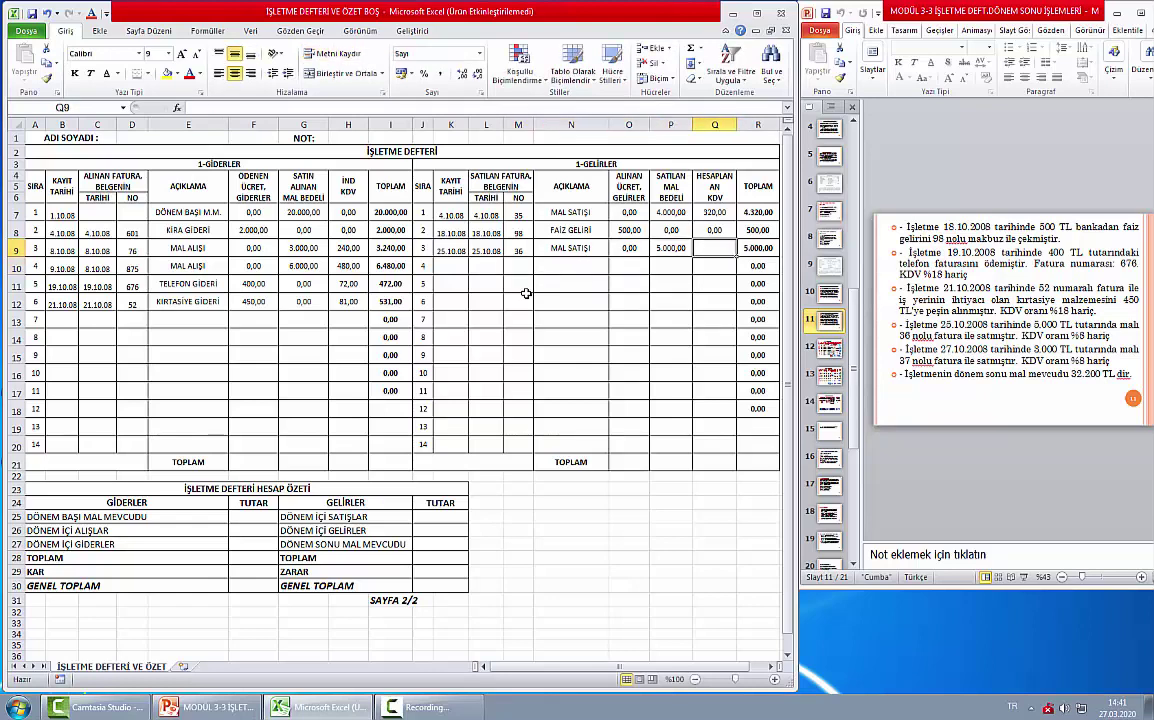
{"action": "type", "text": "+"}
{"action": "key", "text": "Left"}
{"action": "type", "text": "*"}
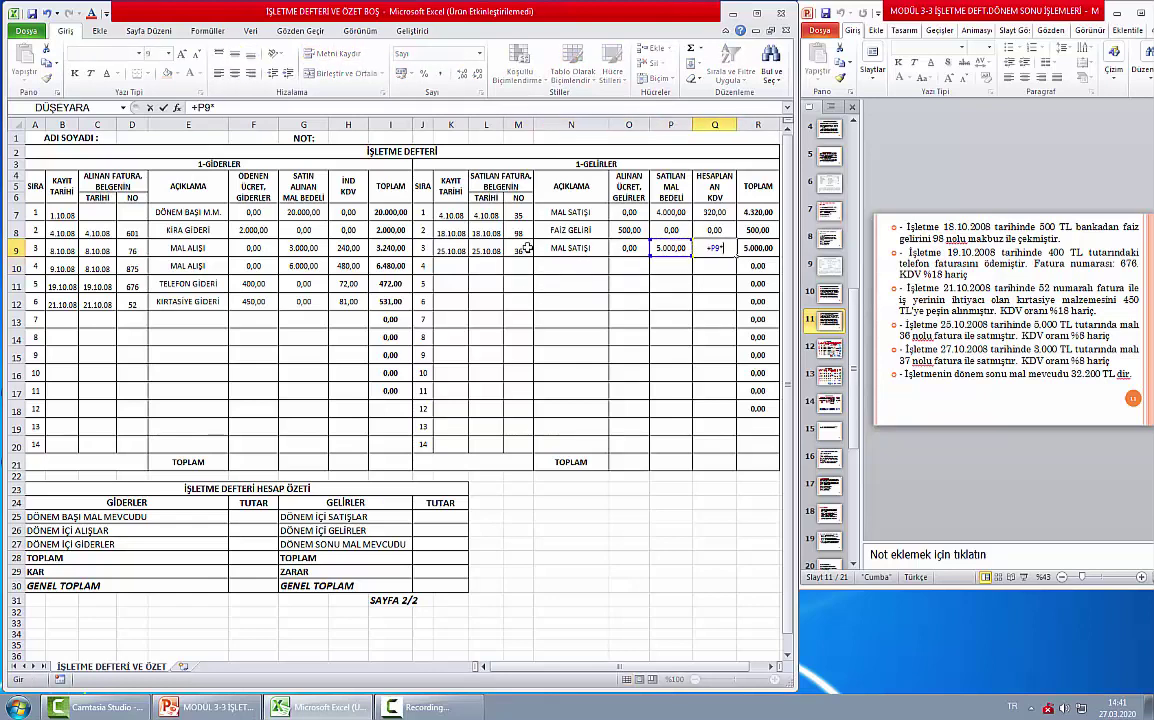
{"action": "type", "text": "0,08"}
{"action": "key", "text": "Return"}
{"action": "key", "text": "Up"}
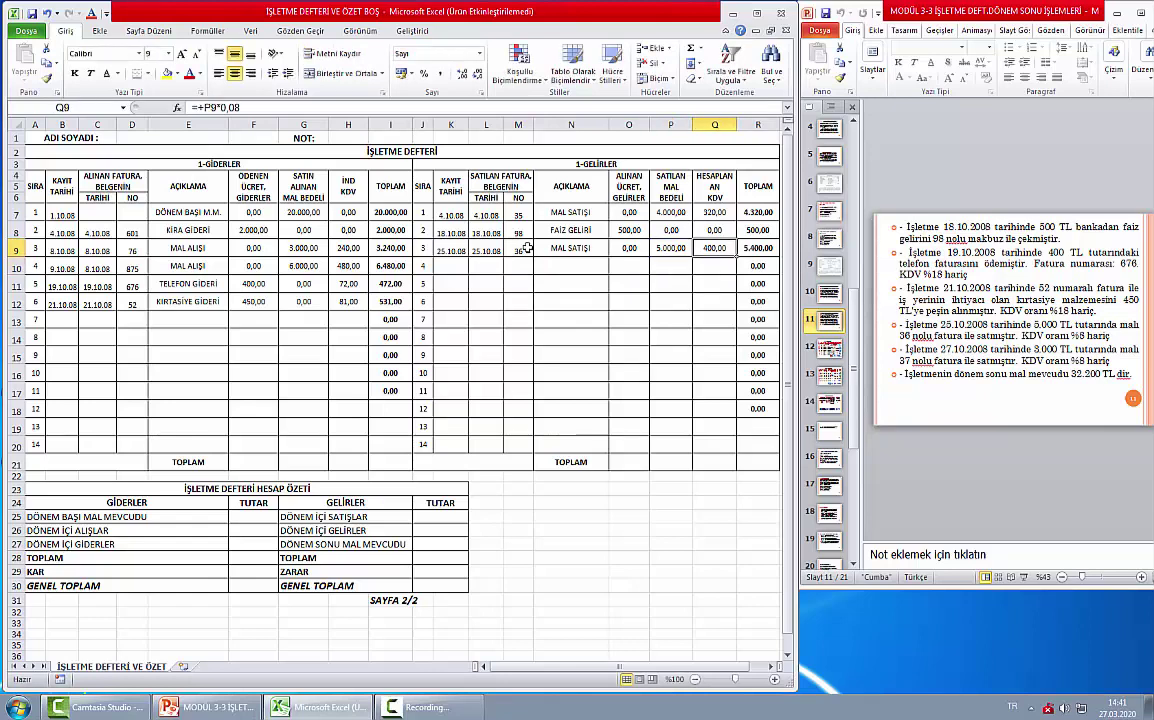
- Enter 27.10.08 as the record date in the fourth income row and link the document date to it with +K10
{"action": "key", "text": "Right"}
{"action": "key", "text": "Left"}
{"action": "key", "text": "Left"}
{"action": "key", "text": "Left"}
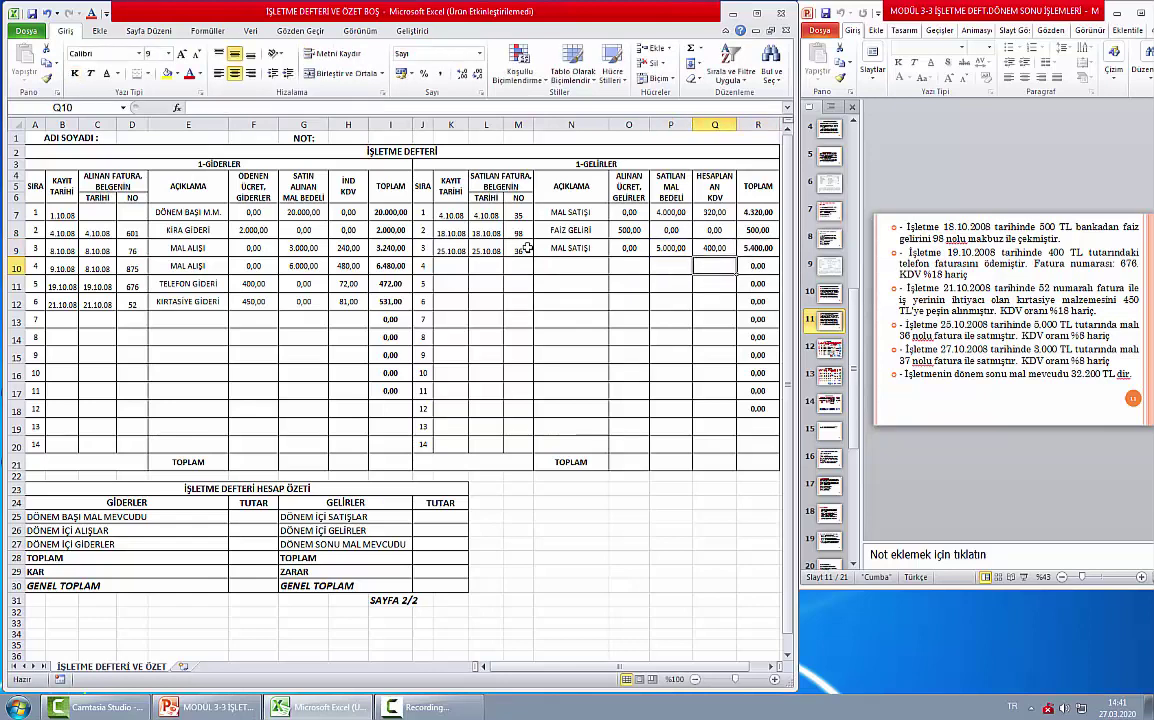
{"action": "key", "text": "Down"}
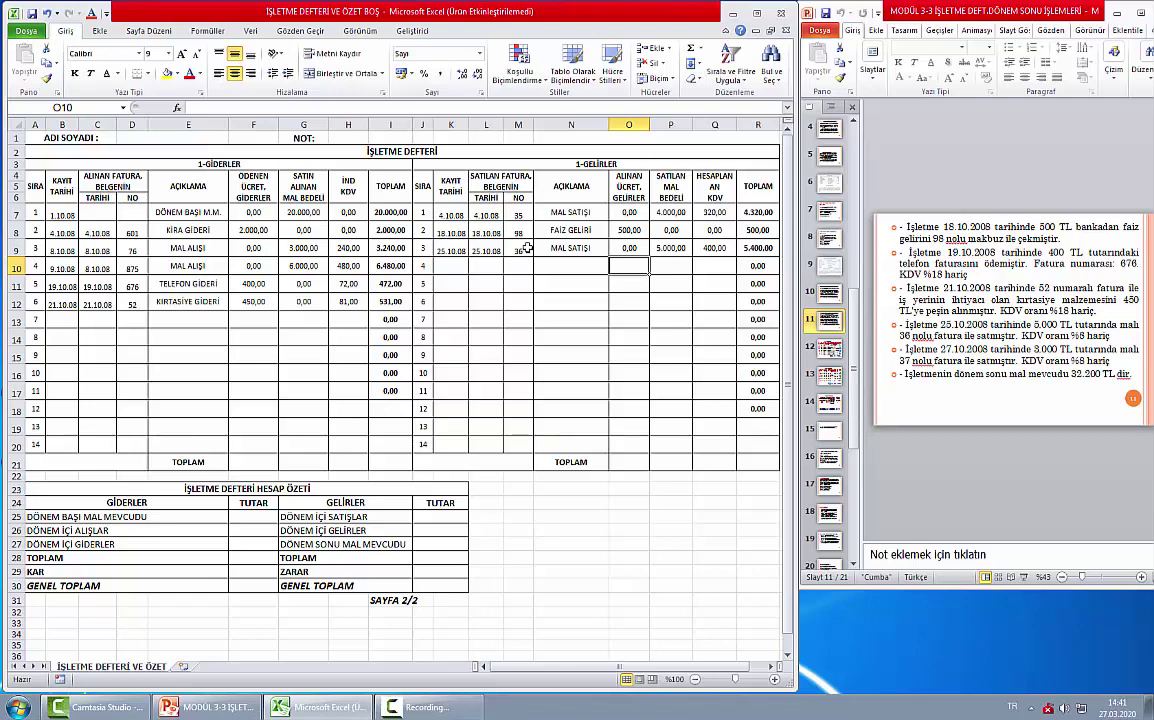
{"action": "key", "text": "Left"}
{"action": "key", "text": "Left"}
{"action": "key", "text": "Left"}
{"action": "key", "text": "Left"}
{"action": "type", "text": "2"}
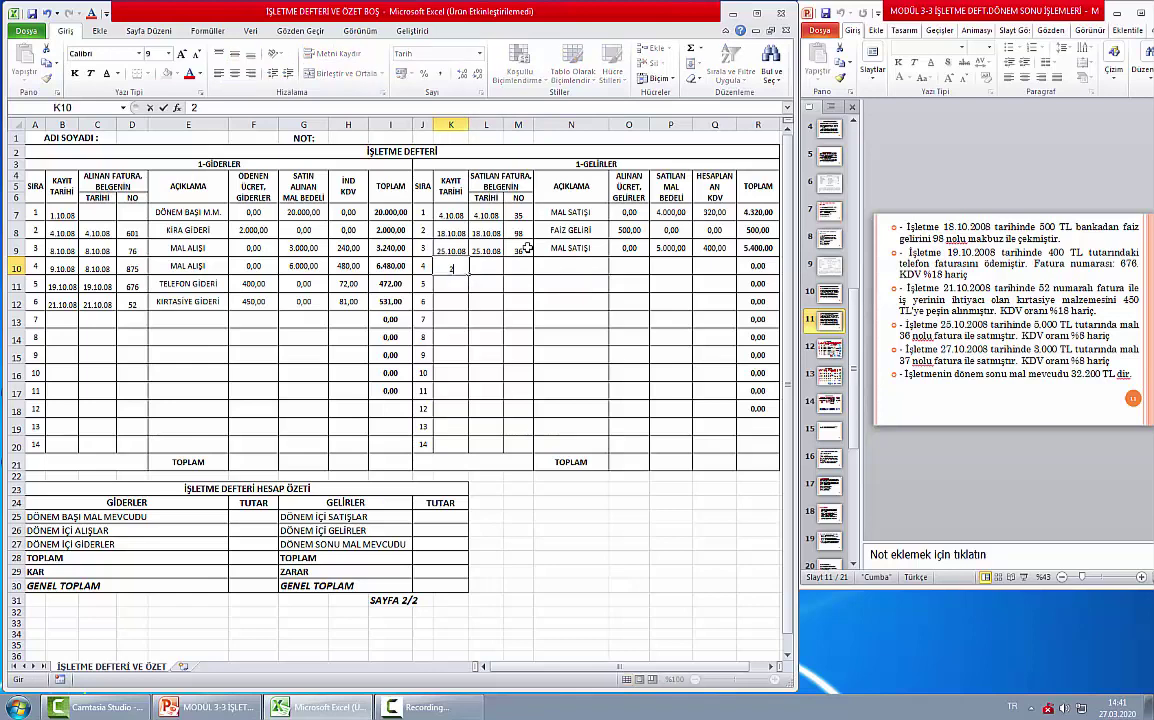
{"action": "type", "text": "7/10/08"}
{"action": "key", "text": "Tab"}
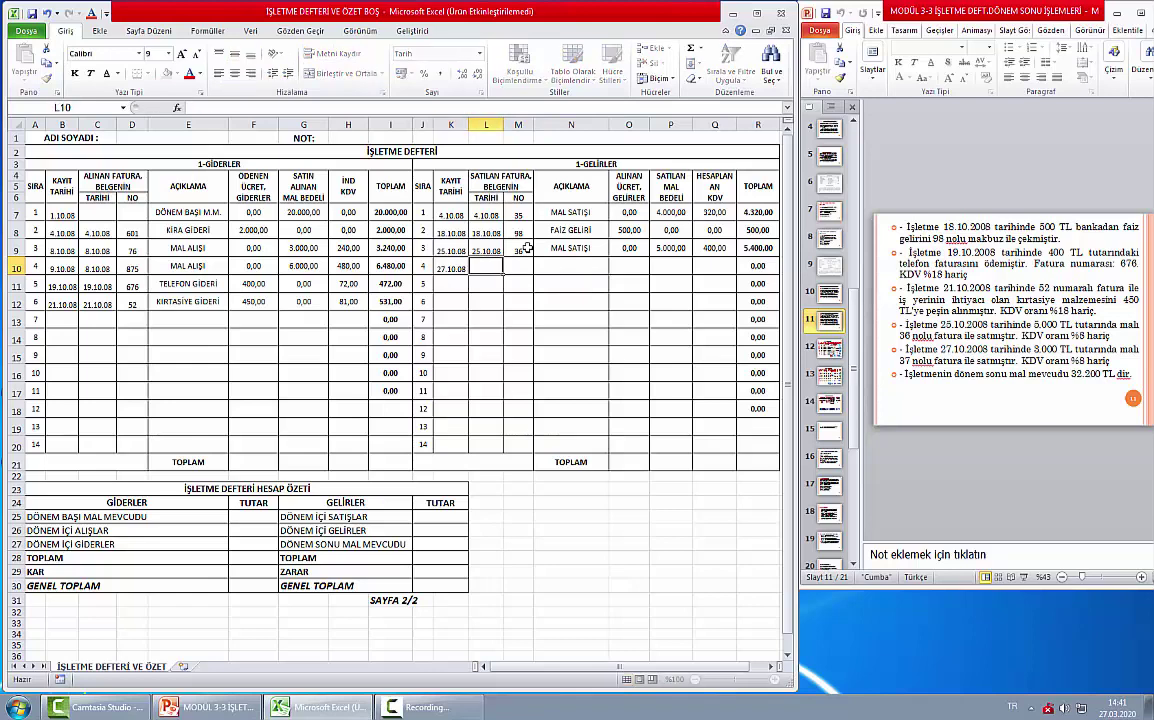
{"action": "type", "text": "=K10"}
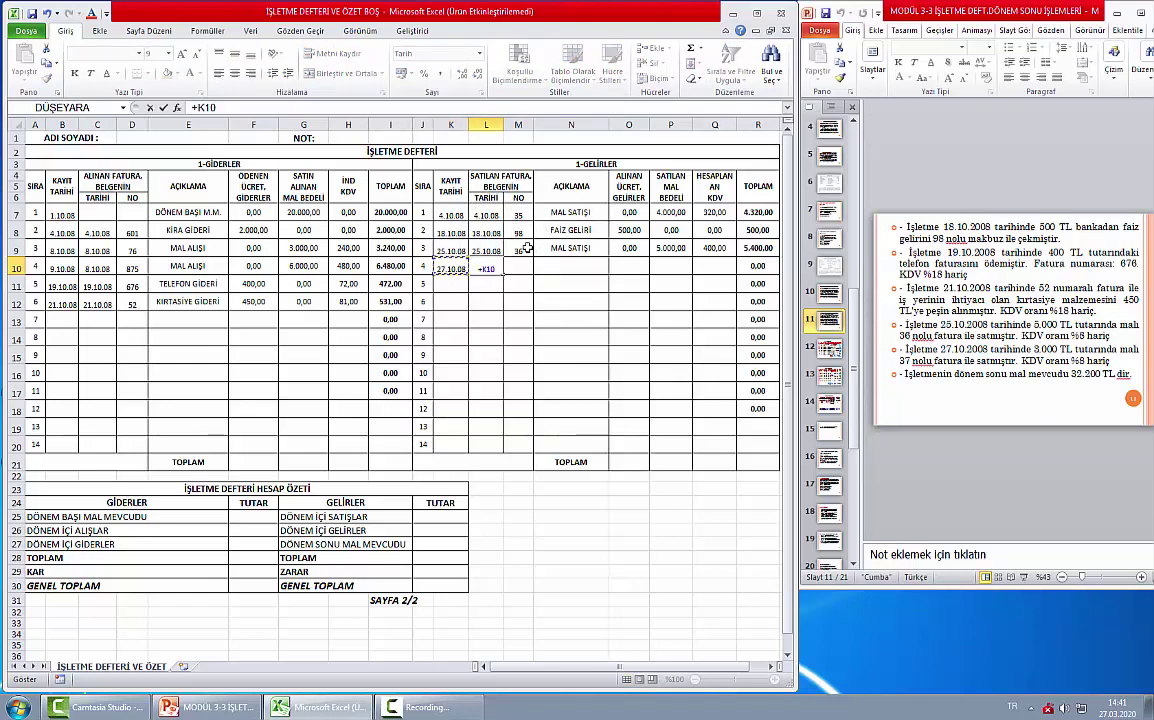
{"action": "key", "text": "Return"}
{"action": "key", "text": "Up"}
{"action": "key", "text": "Right"}
{"action": "type", "text": "3"}
{"action": "key", "text": "Return"}
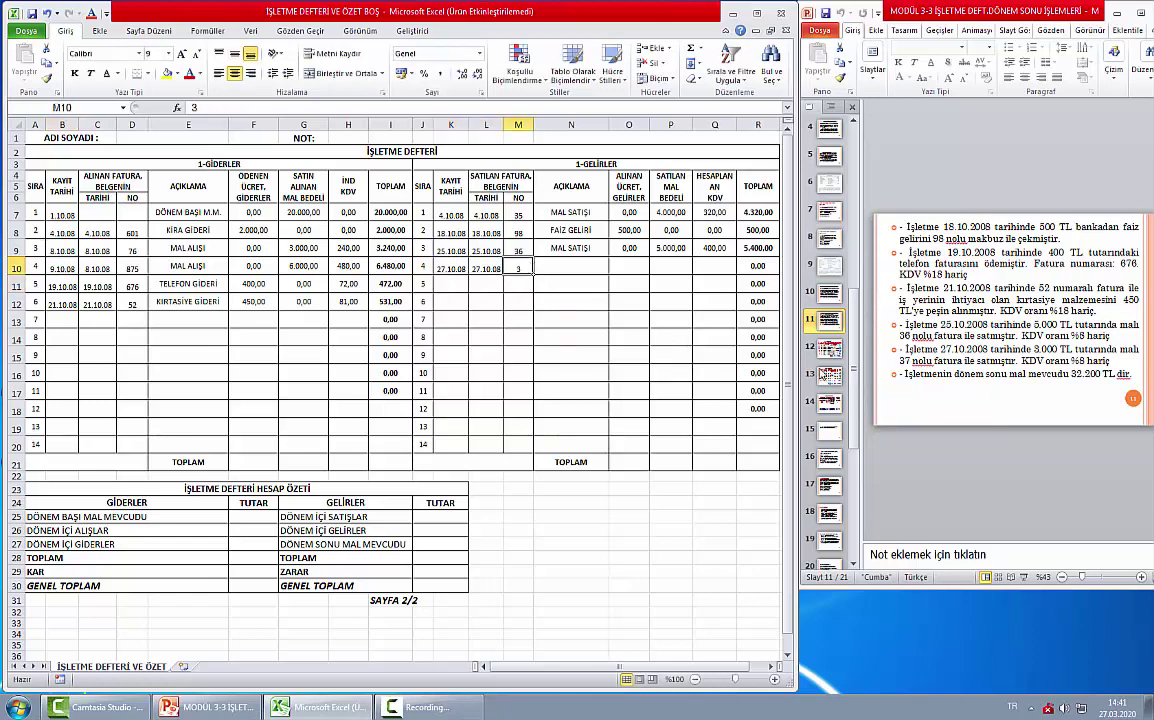
{"action": "key", "text": "Page_Down"}
{"action": "key", "text": "Left"}
{"action": "scroll", "coordinate": [555, 630], "scroll_direction": "up", "scroll_amount": 11}
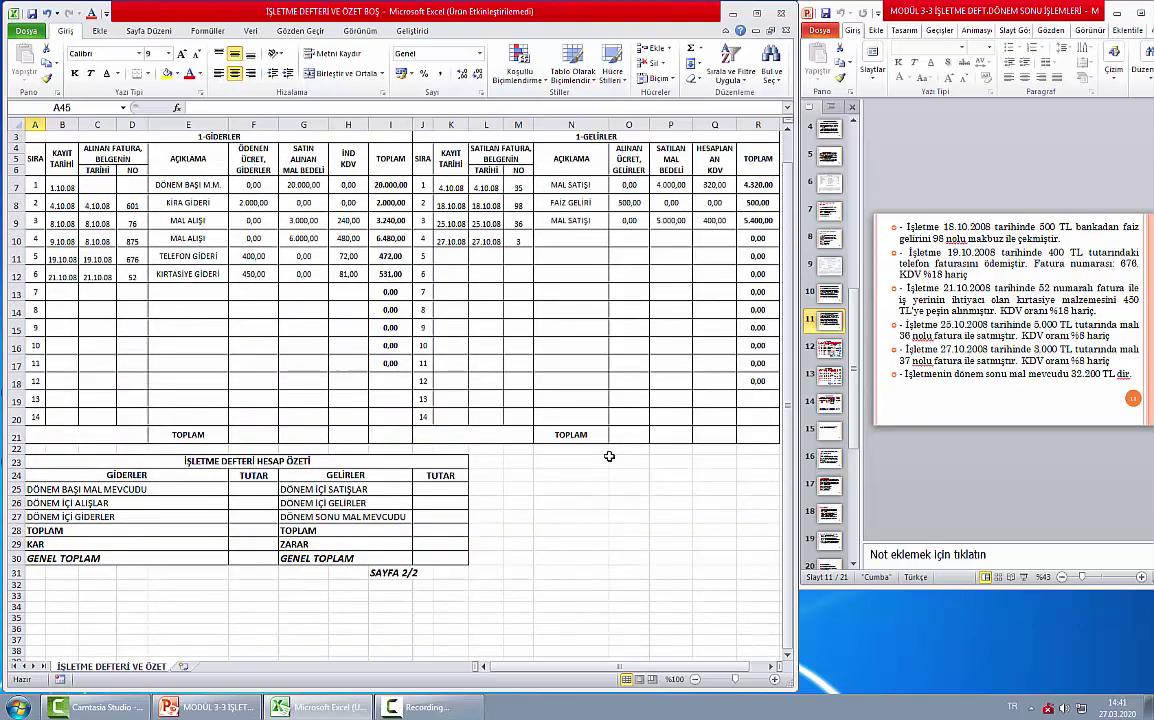
- Enter document number 37 and the description MAL SATIŞI in the fourth income row
{"action": "left_click", "coordinate": [527, 234]}
{"action": "type", "text": "37"}
{"action": "key", "text": "Tab"}
{"action": "type", "text": "MAL SATIŞI"}
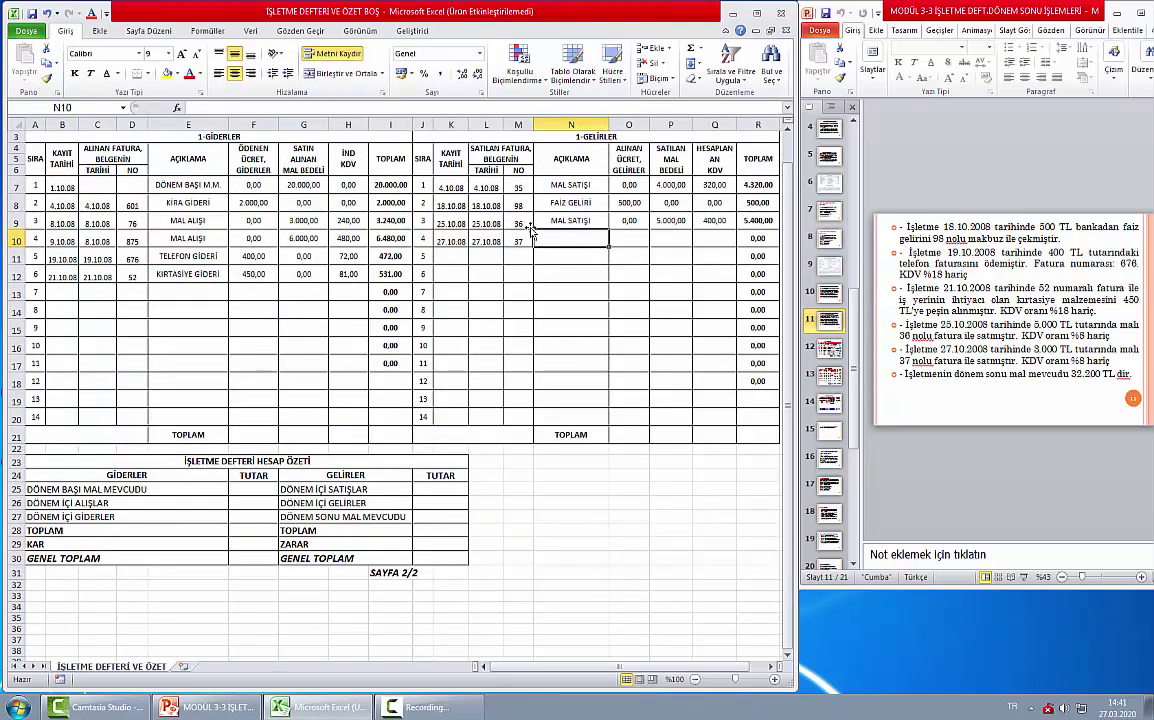
{"action": "key", "text": "Tab"}
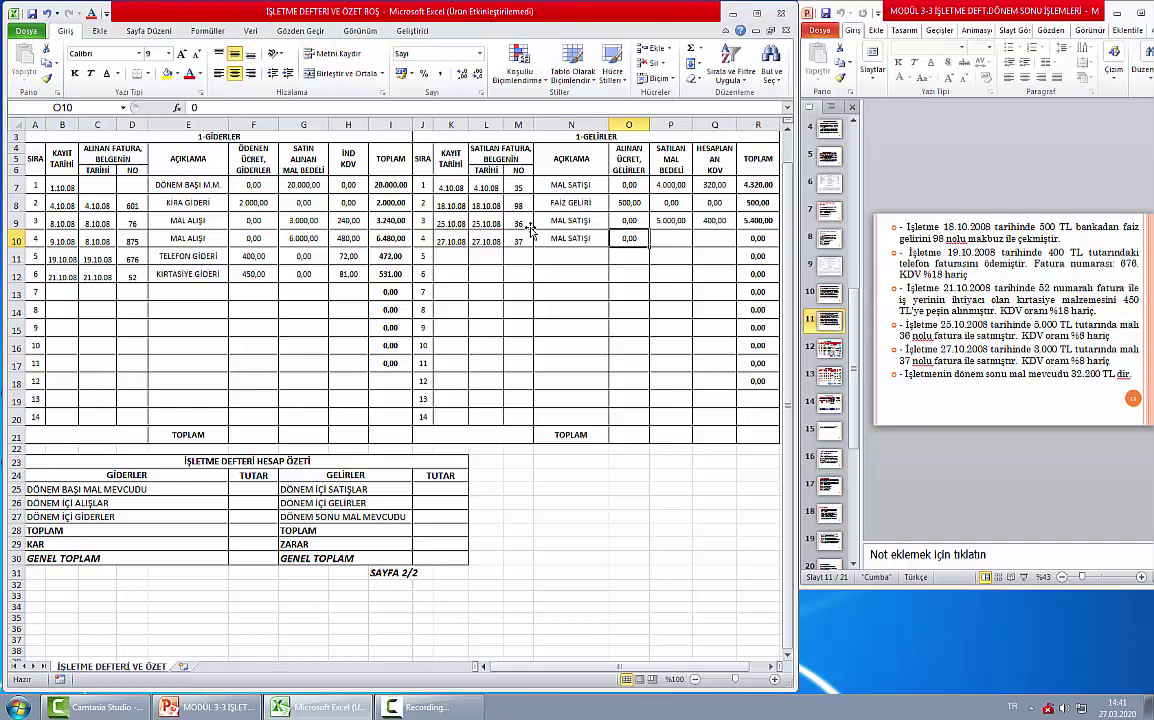
- Complete row 10 with 0 for income received, 3.000 for goods sold and the 8% VAT formula copied from the row above
{"action": "key", "text": "Tab"}
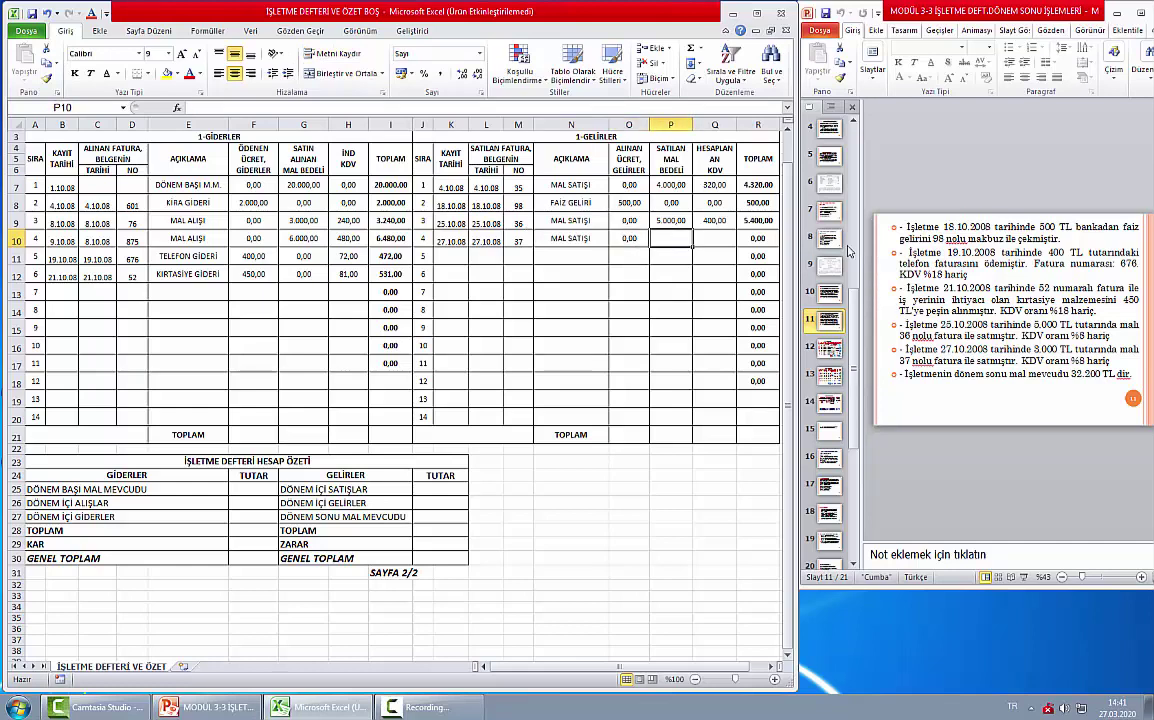
{"action": "type", "text": "3000"}
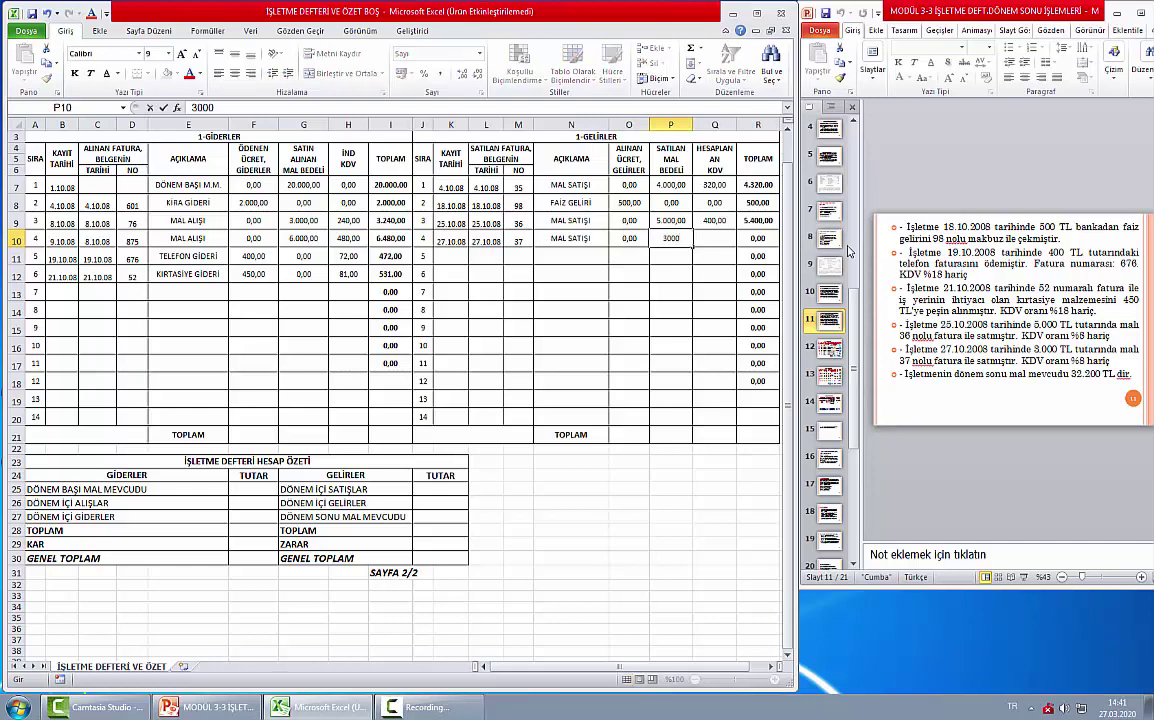
{"action": "key", "text": "Tab"}
{"action": "key", "text": "ctrl+d"}
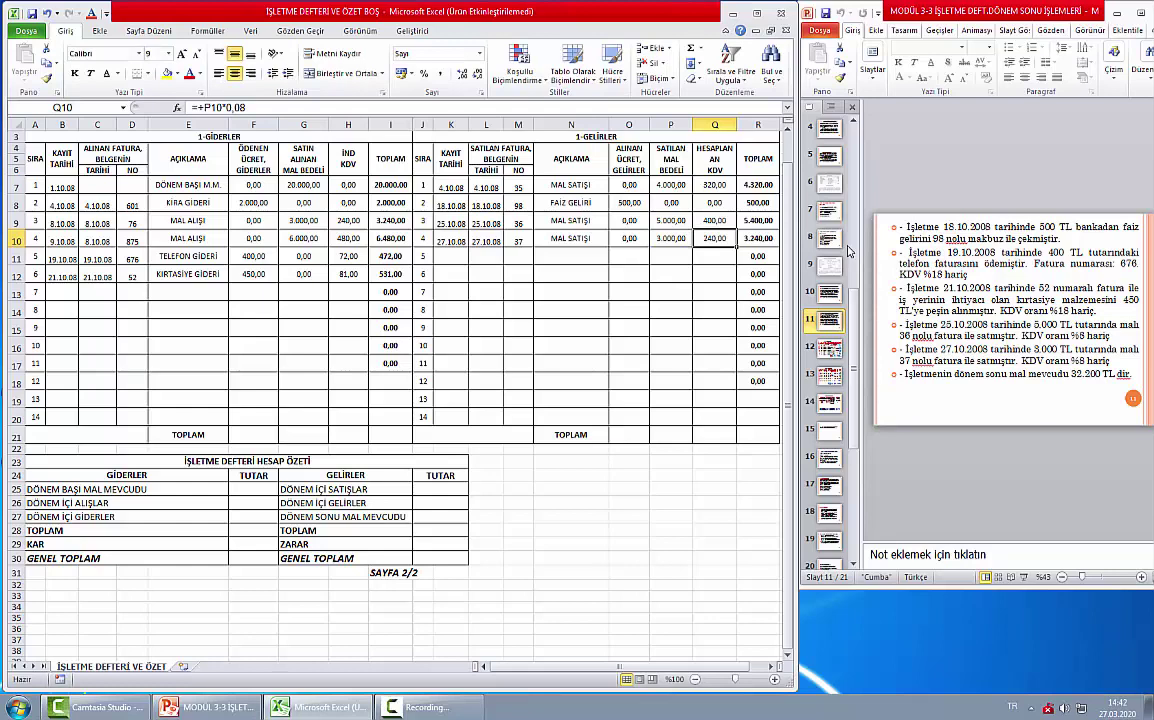
{"action": "key", "text": "Tab"}
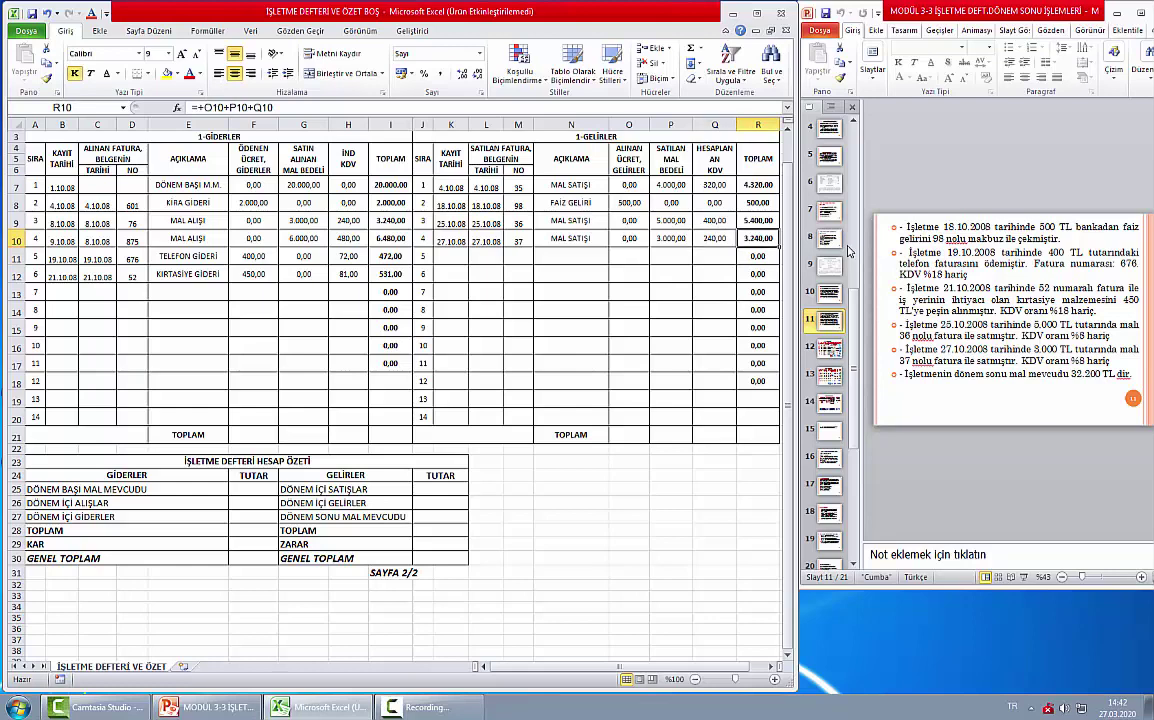
{"action": "key", "text": "Return"}
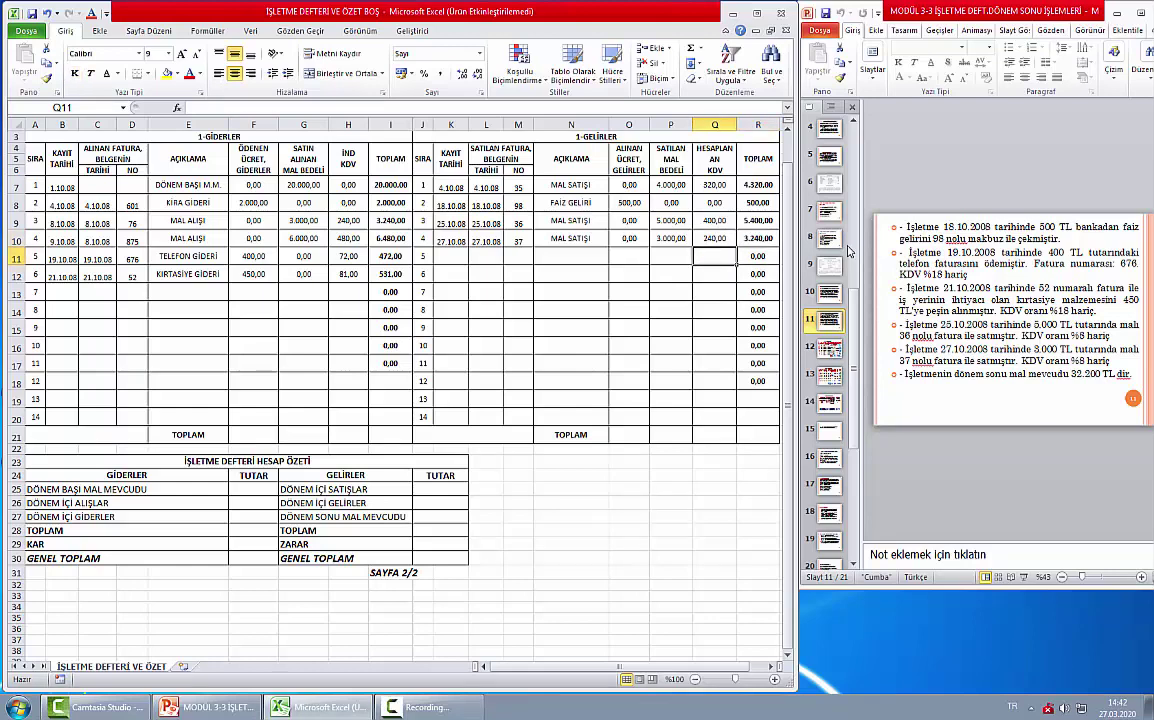
- Enter 31.10.08 as the record date in the fifth income row
{"action": "key", "text": "Left"}
{"action": "key", "text": "Left"}
{"action": "key", "text": "Left"}
{"action": "key", "text": "Left"}
{"action": "key", "text": "Left"}
{"action": "key", "text": "Left"}
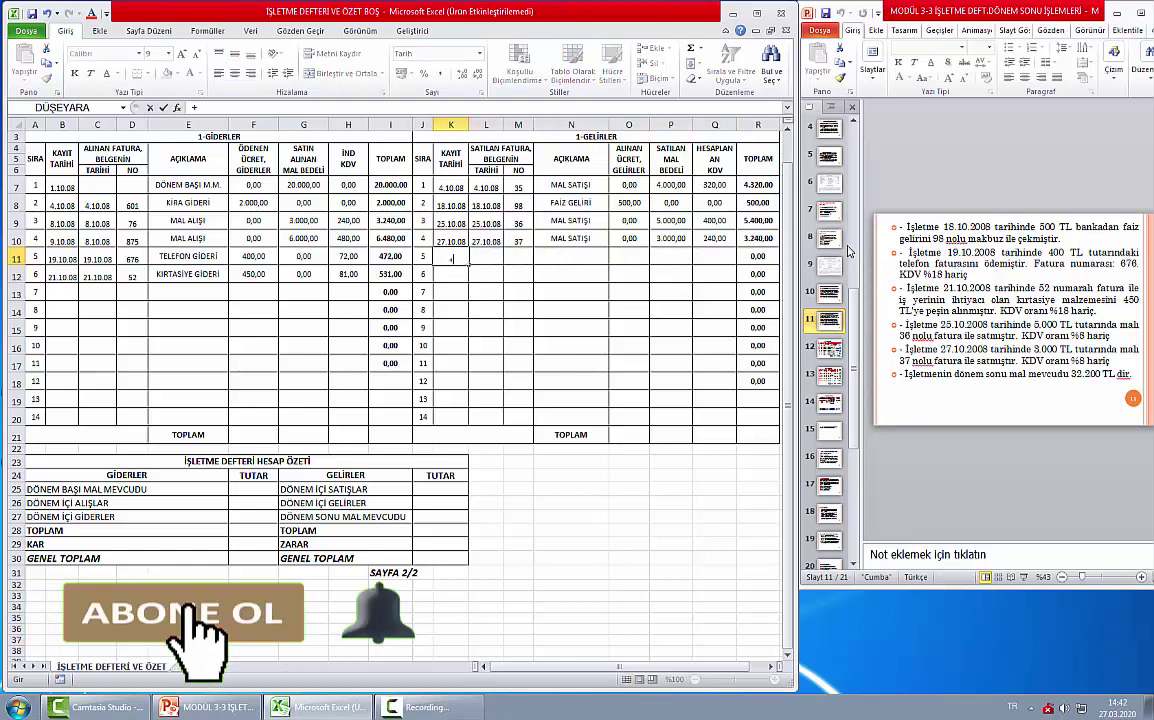
{"action": "type", "text": "31/10/08"}
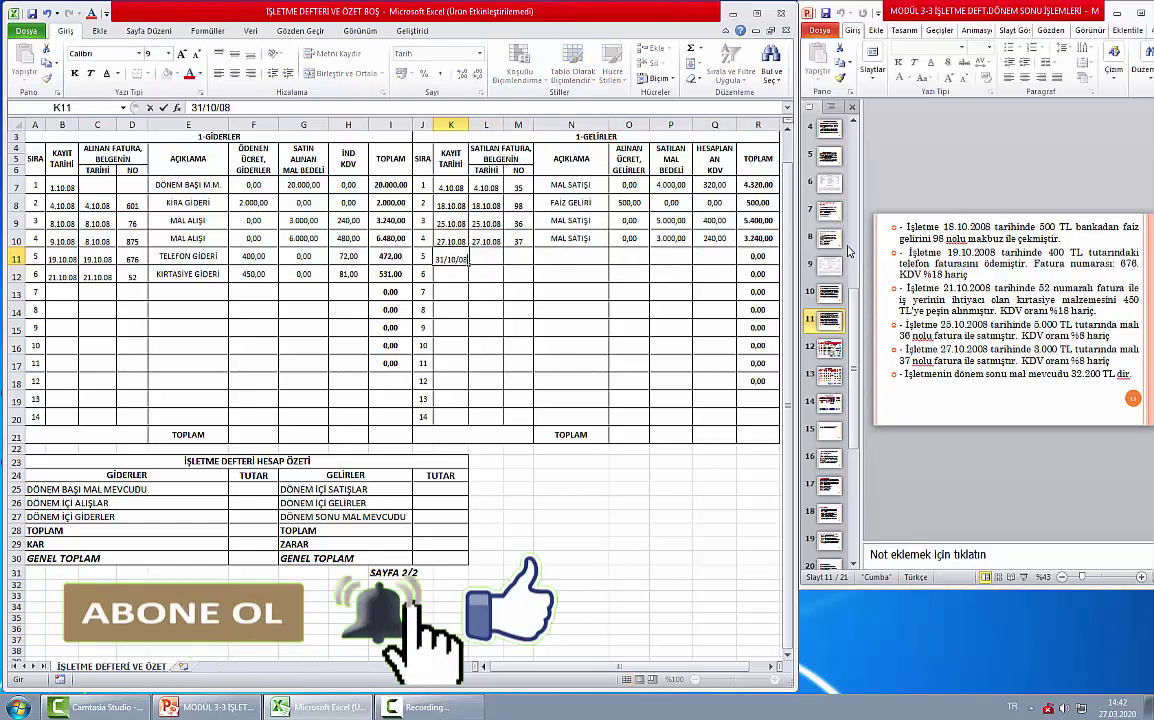
{"action": "key", "text": "Right"}
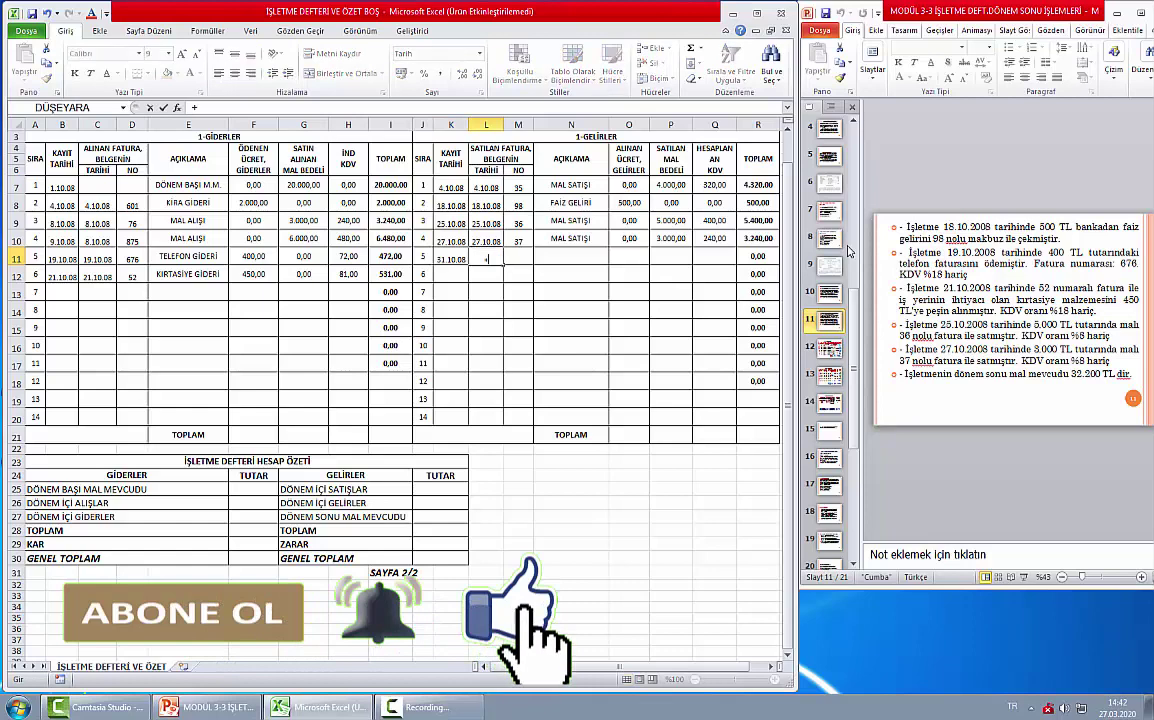
- Put a dash in both the document date and document number of the fifth income row
{"action": "key", "text": "Right"}
{"action": "key", "text": "Left"}
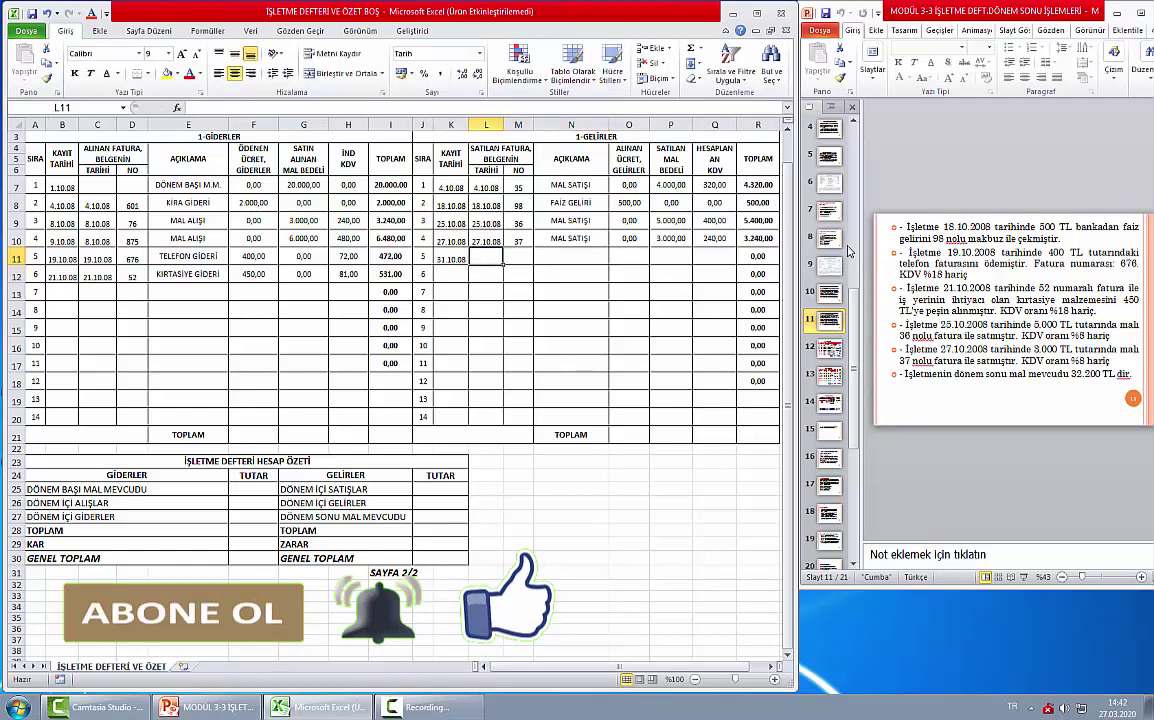
{"action": "type", "text": "-"}
{"action": "key", "text": "Right"}
{"action": "type", "text": "-"}
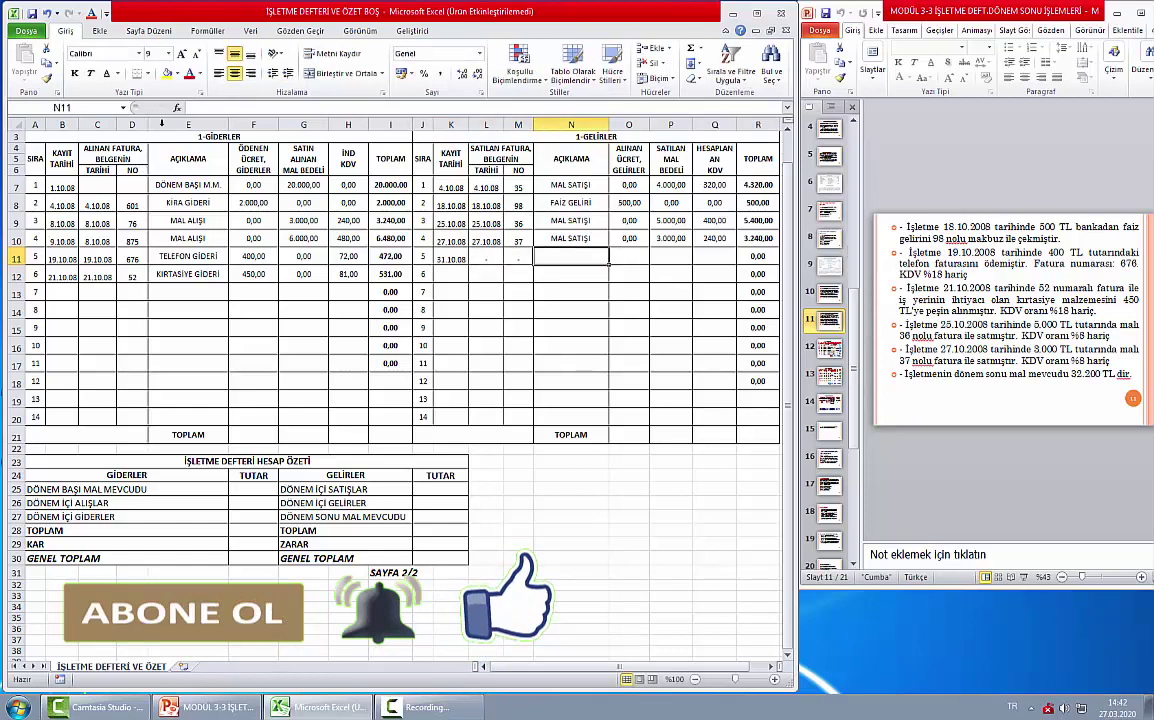
- Put a dash in both the document date and document number of the first expense row
{"action": "left_click", "coordinate": [112, 186]}
{"action": "type", "text": "-"}
{"action": "key", "text": "Right"}
{"action": "type", "text": "-"}
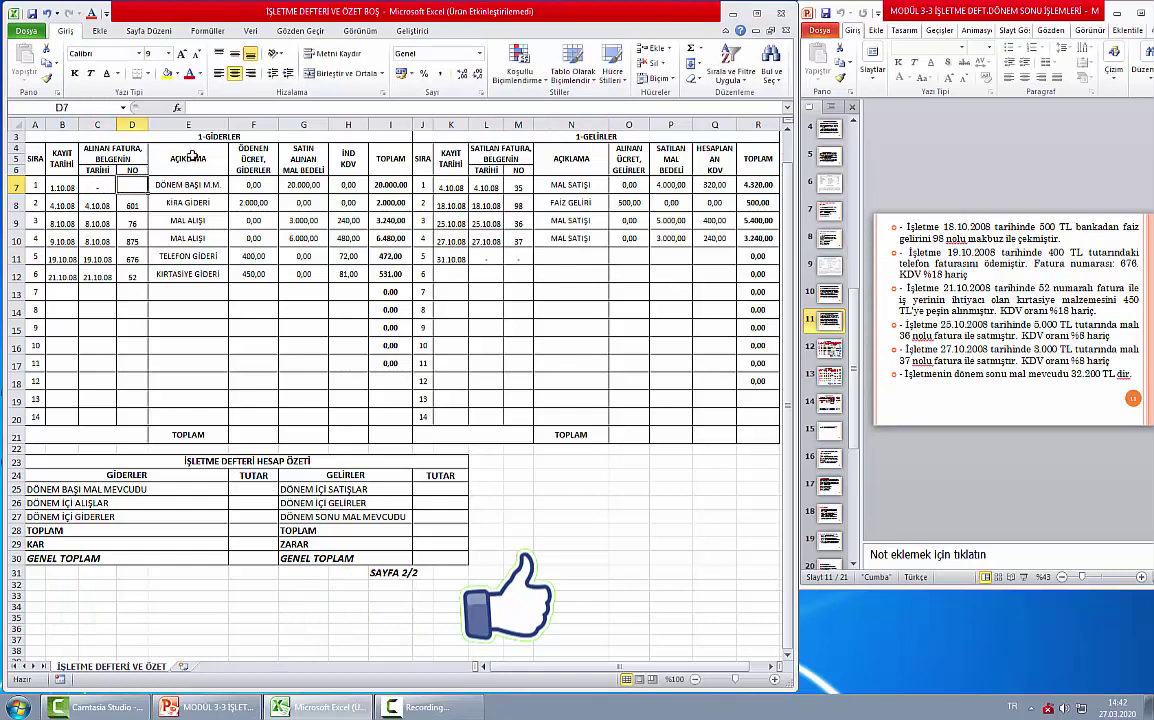
{"action": "key", "text": "Right"}
{"action": "left_click", "coordinate": [545, 258]}
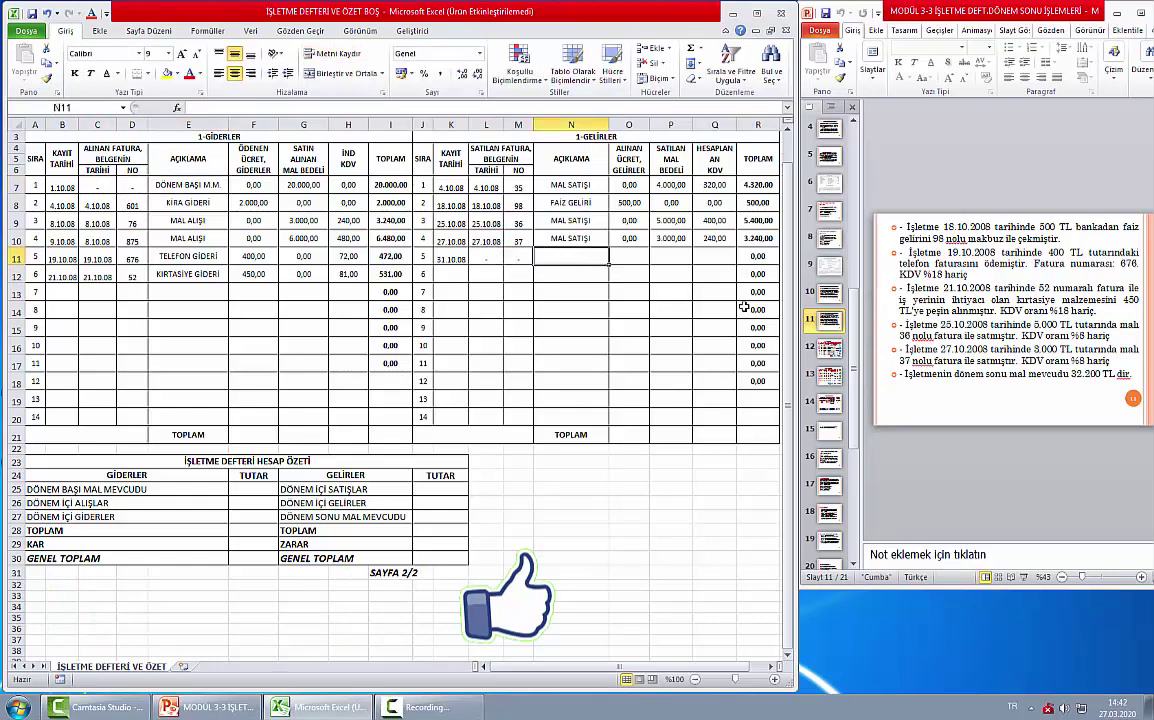
{"action": "type", "text": "DÖNEM S"}
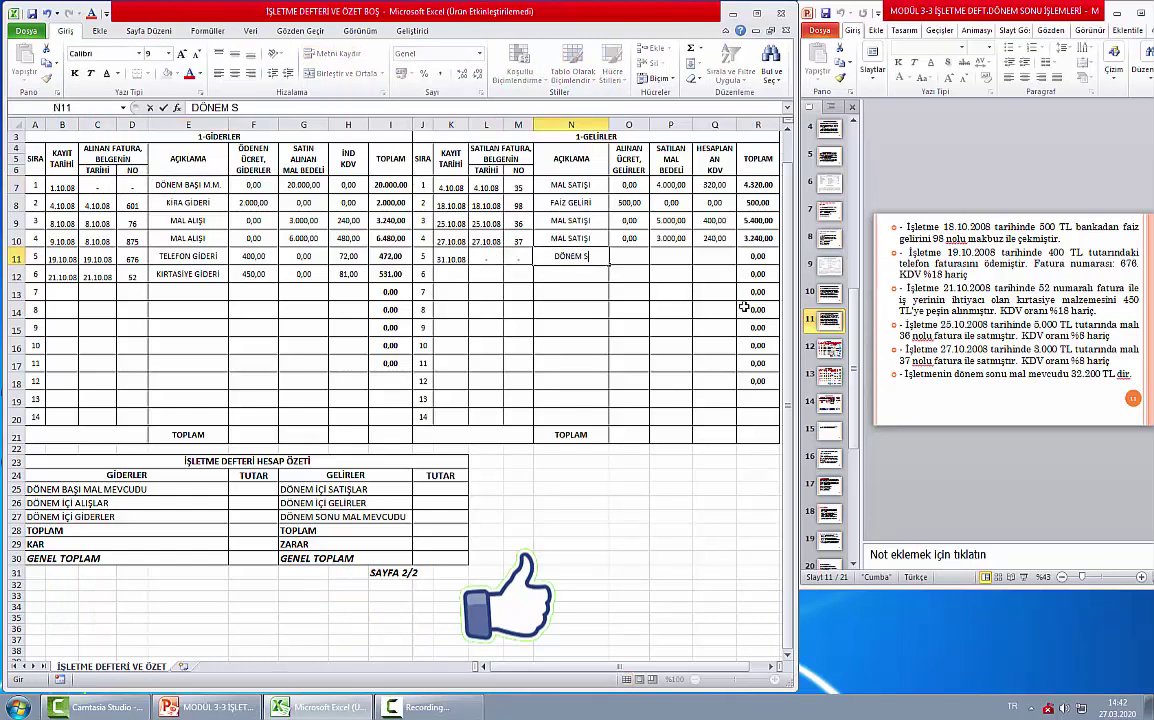
{"action": "type", "text": "ONU MAL M"}
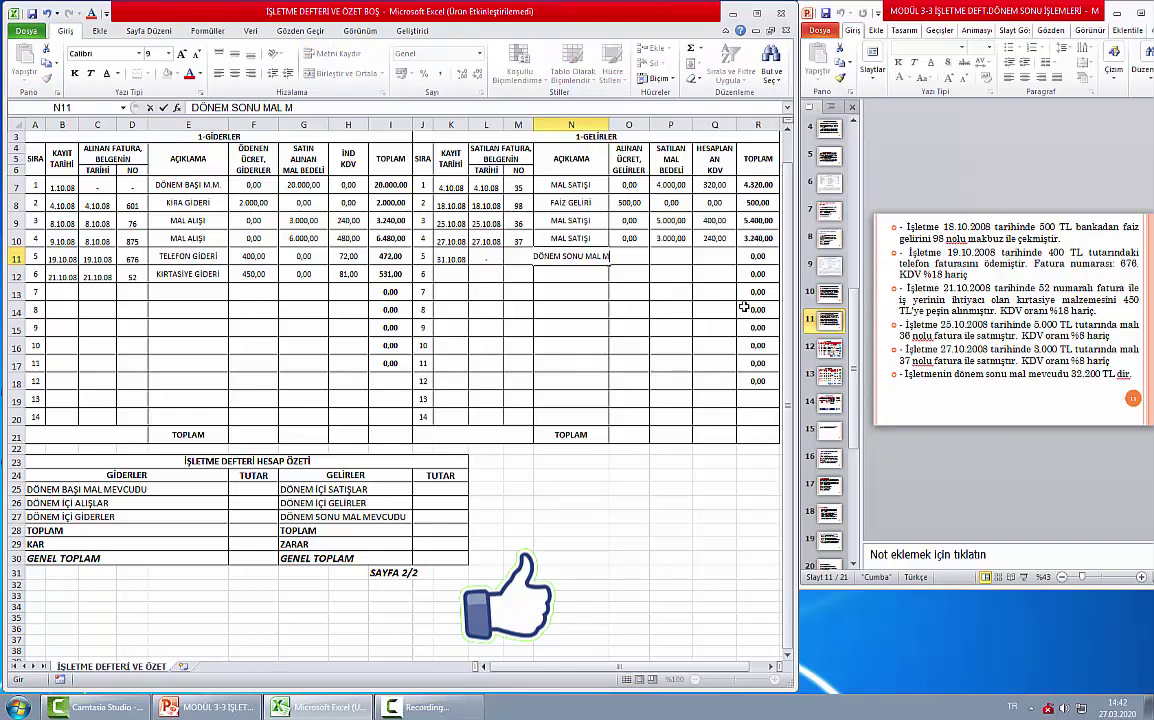
{"action": "type", "text": "EV"}
{"action": "key", "text": "Escape"}
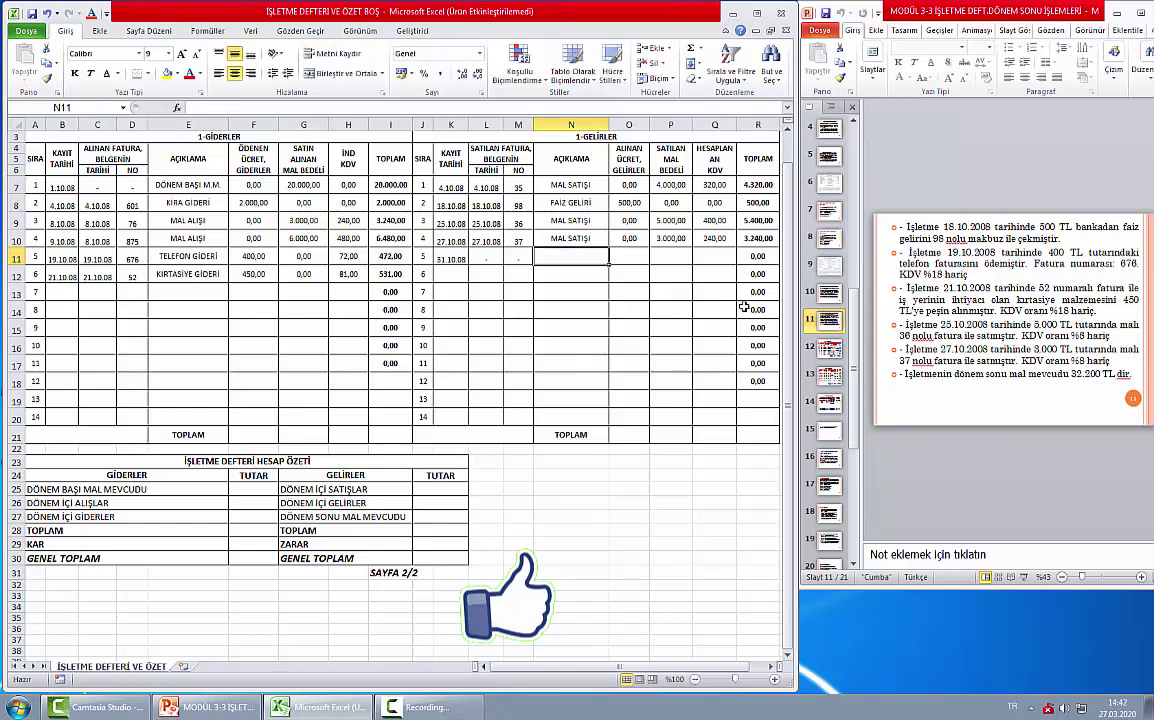
- Enter the description DŞNEM SONU M.M. in the fifth income row
{"action": "type", "text": "DŞNEM SI"}
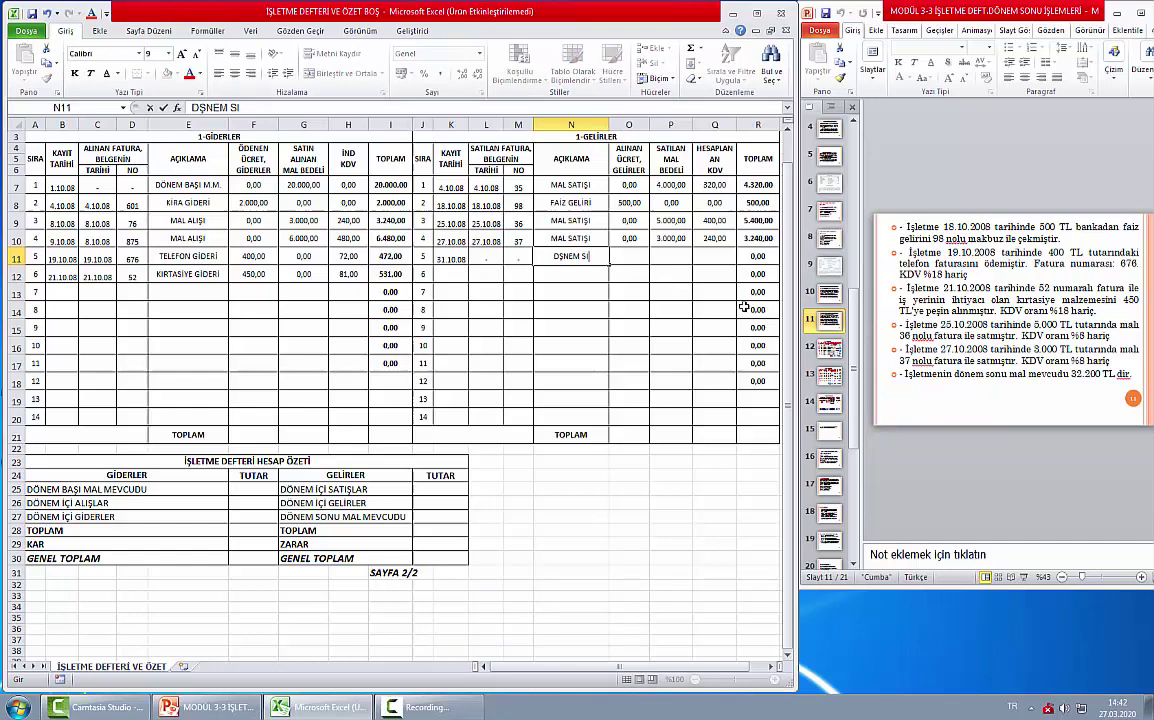
{"action": "key", "text": "BackSpace"}
{"action": "type", "text": "ONU M.M"}
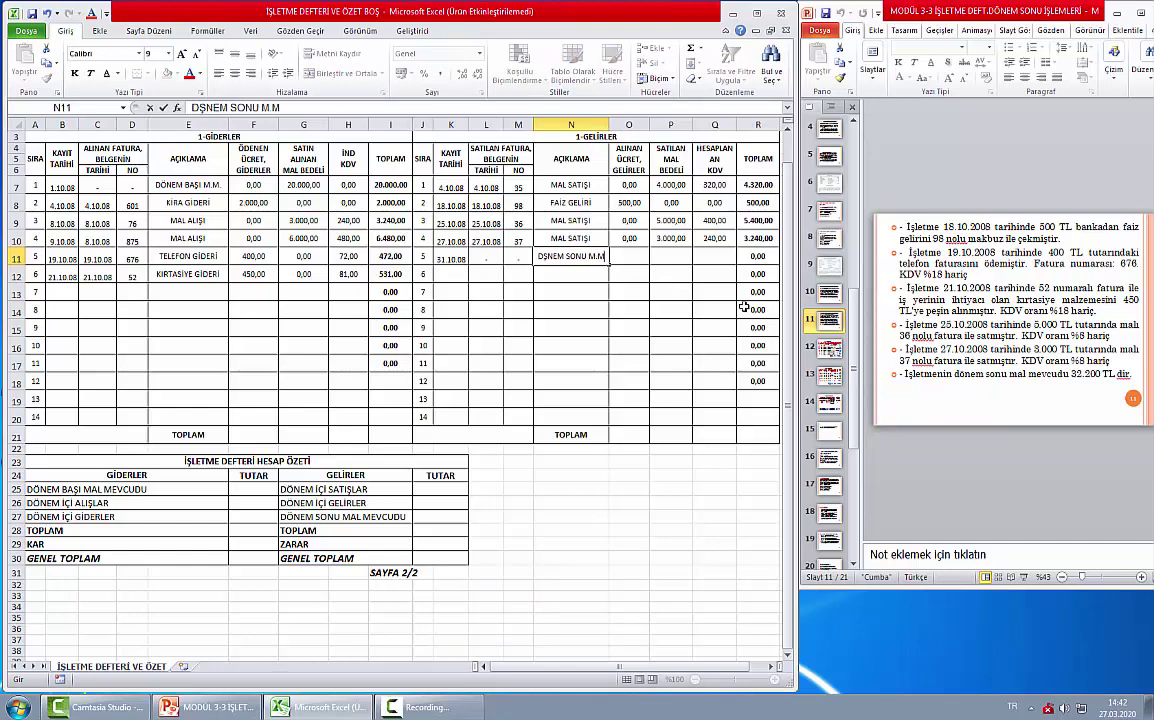
{"action": "type", "text": "."}
{"action": "key", "text": "Tab"}
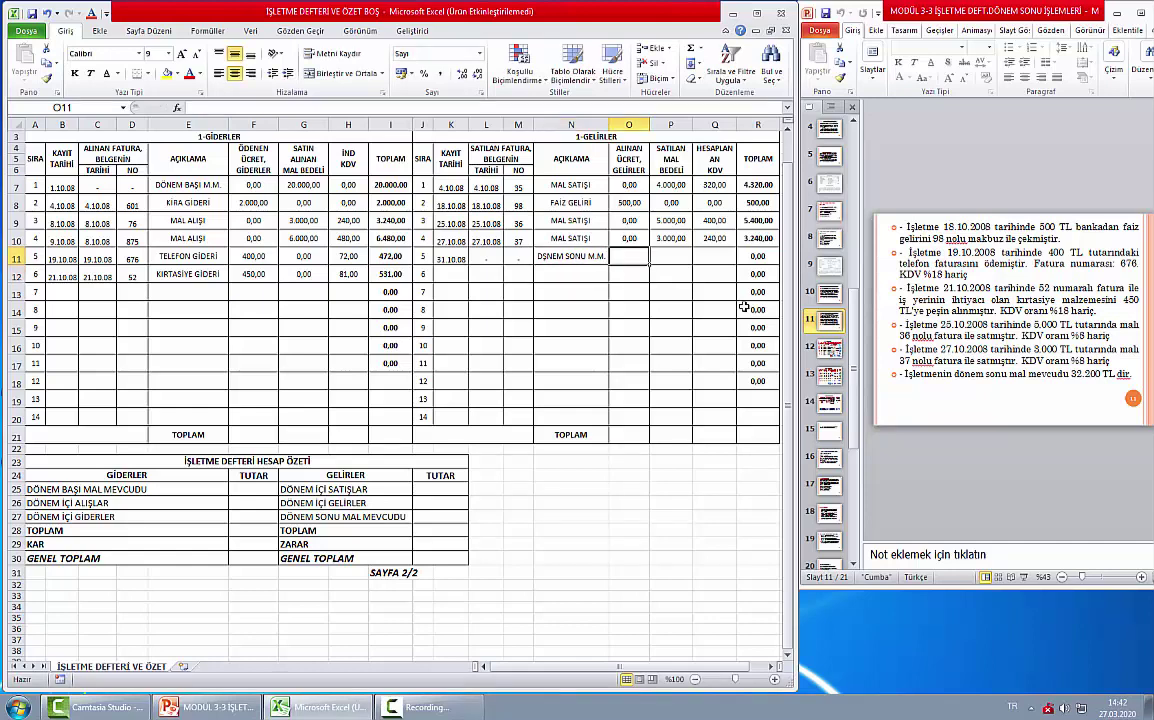
- Enter 0 for income received, 32.200 for goods sold and 0 for VAT in row 11
{"action": "type", "text": "0"}
{"action": "key", "text": "Tab"}
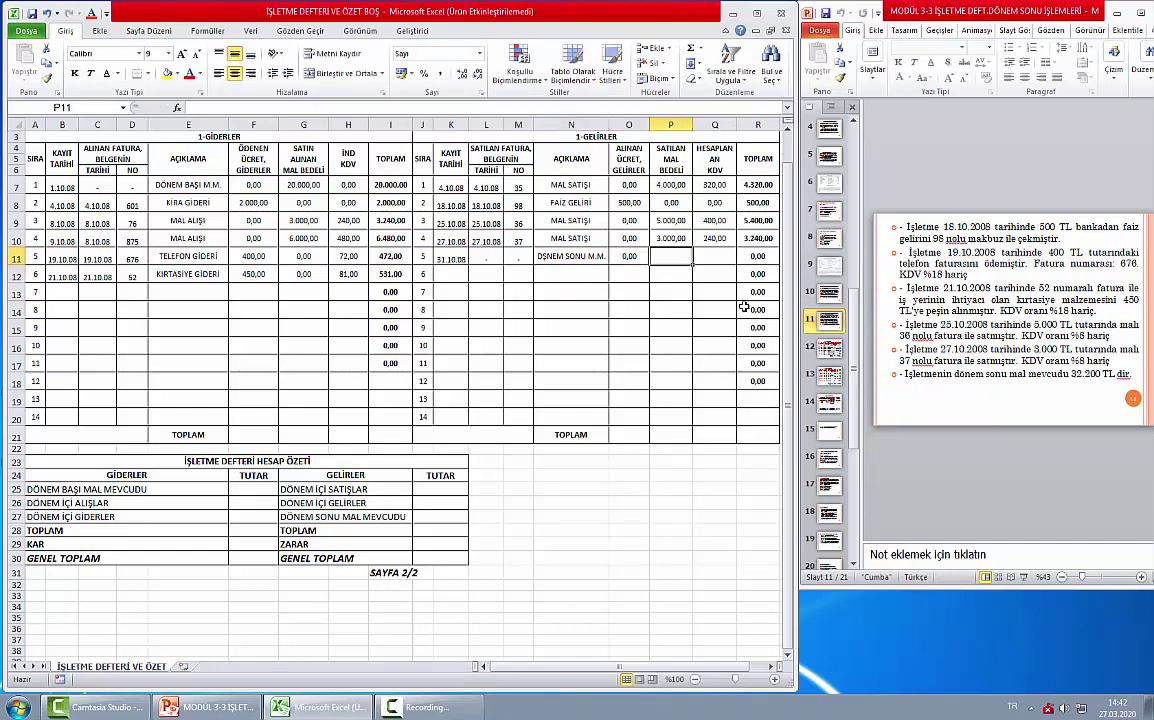
{"action": "type", "text": "32200"}
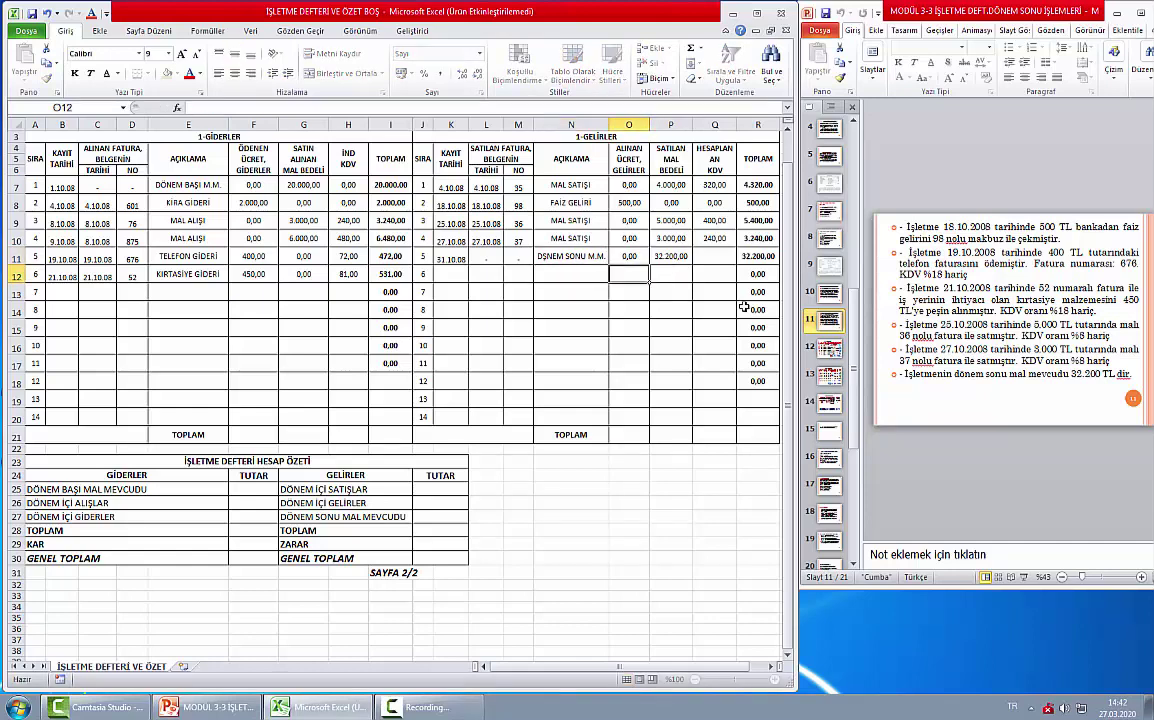
{"action": "key", "text": "ctrl+Return"}
{"action": "key", "text": "Tab"}
{"action": "type", "text": "0"}
{"action": "key", "text": "Return"}
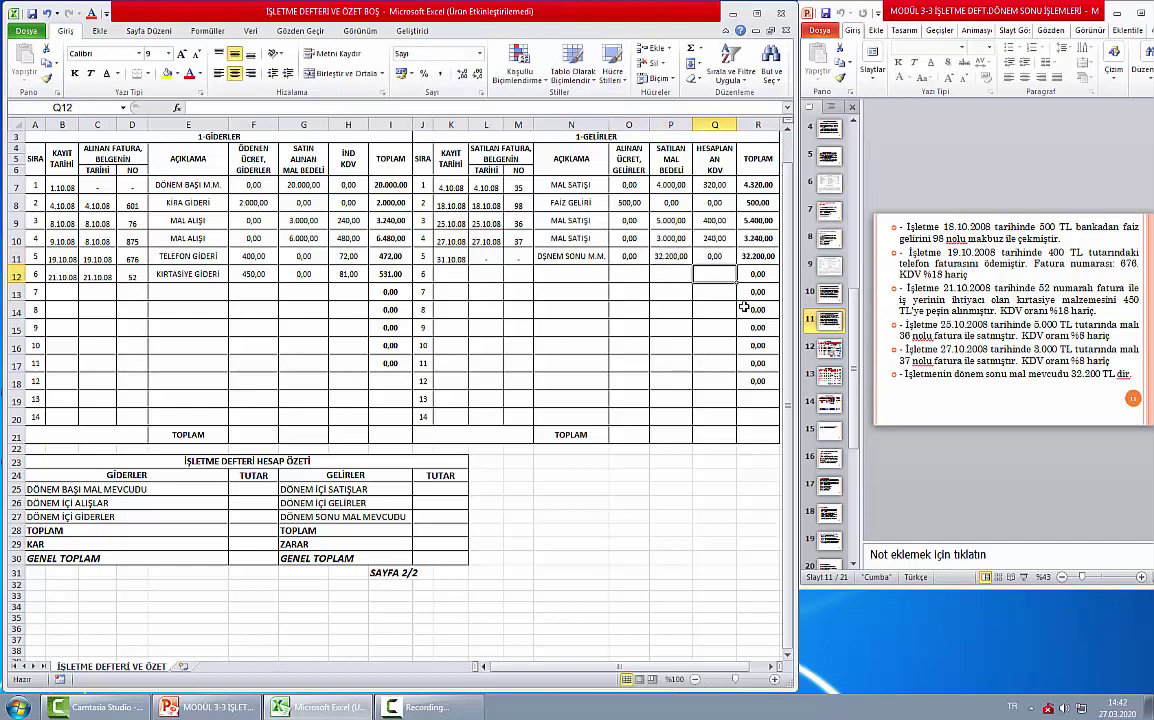
- Correct the misspelled description of the fifth income row to DÖNEM SONU M.M
{"action": "left_click", "coordinate": [664, 256]}
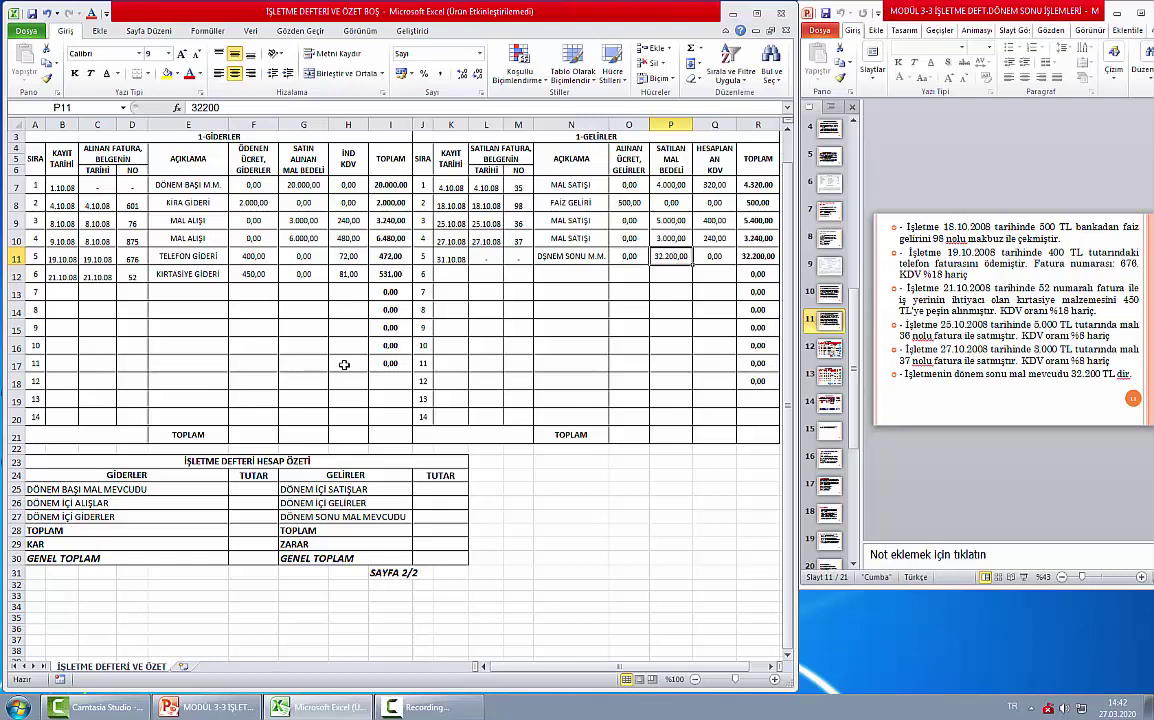
{"action": "double_click", "coordinate": [550, 256]}
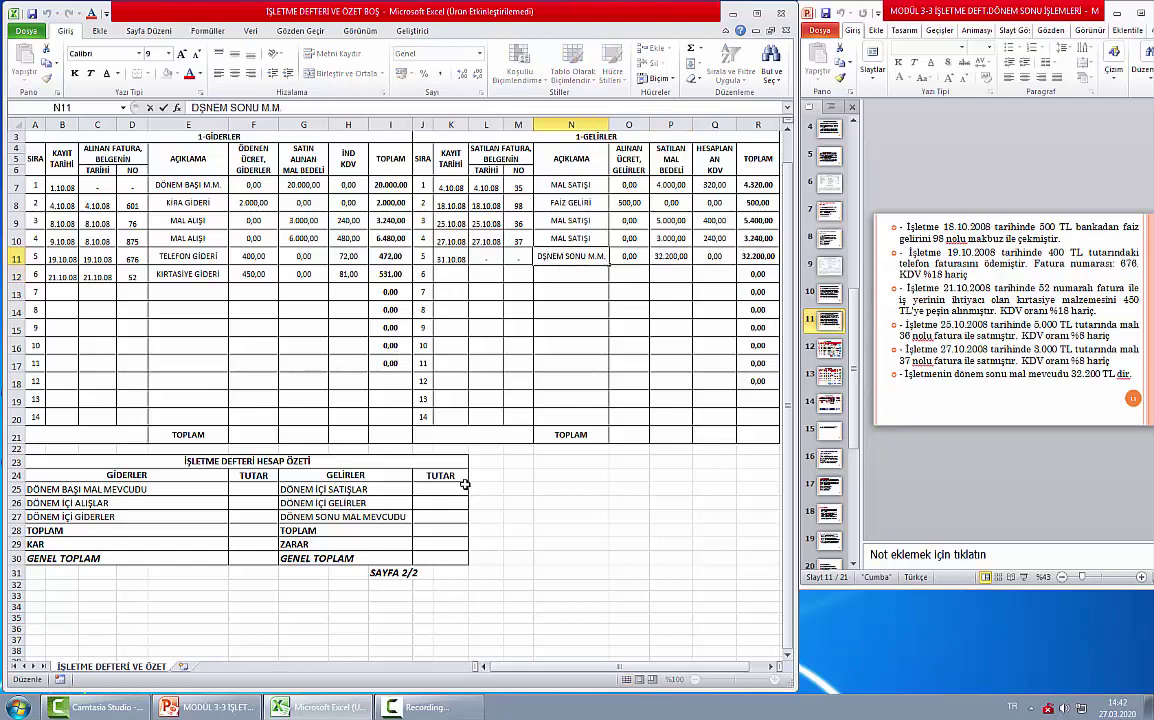
{"action": "key", "text": "BackSpace"}
{"action": "type", "text": "Ö"}
{"action": "key", "text": "Return"}
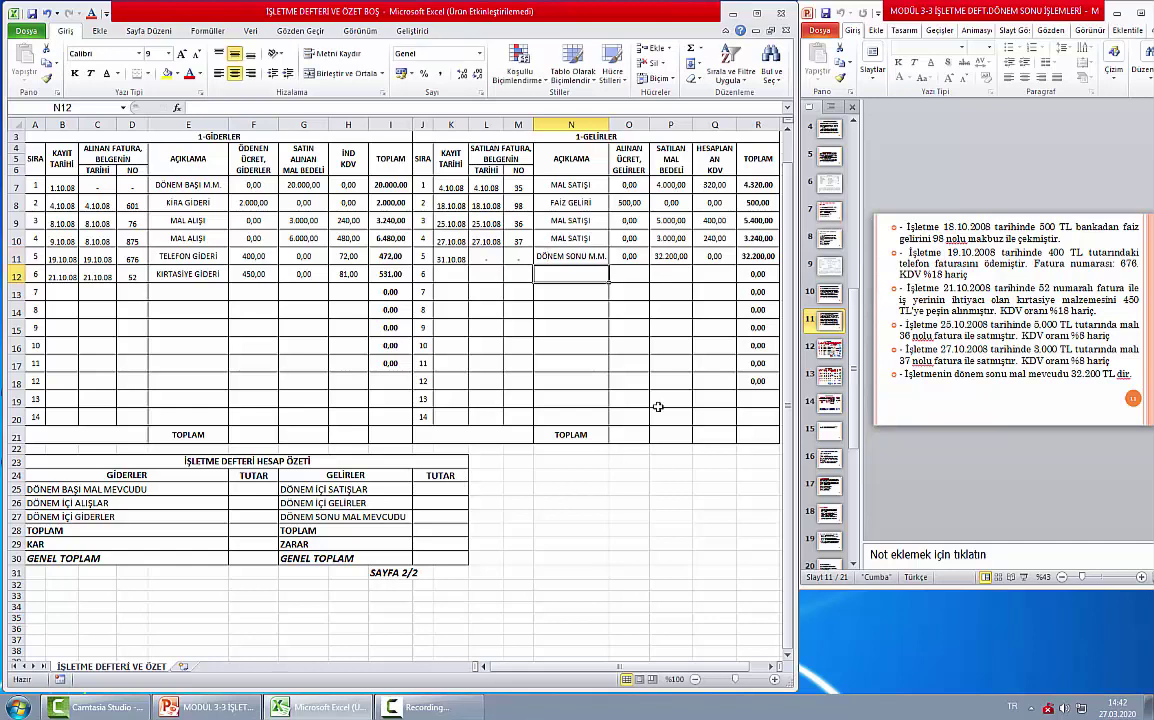
- Compare the opening stock entry and purchased goods on the expense side with the period-end stock entry on the income side
{"action": "left_click", "coordinate": [676, 256]}
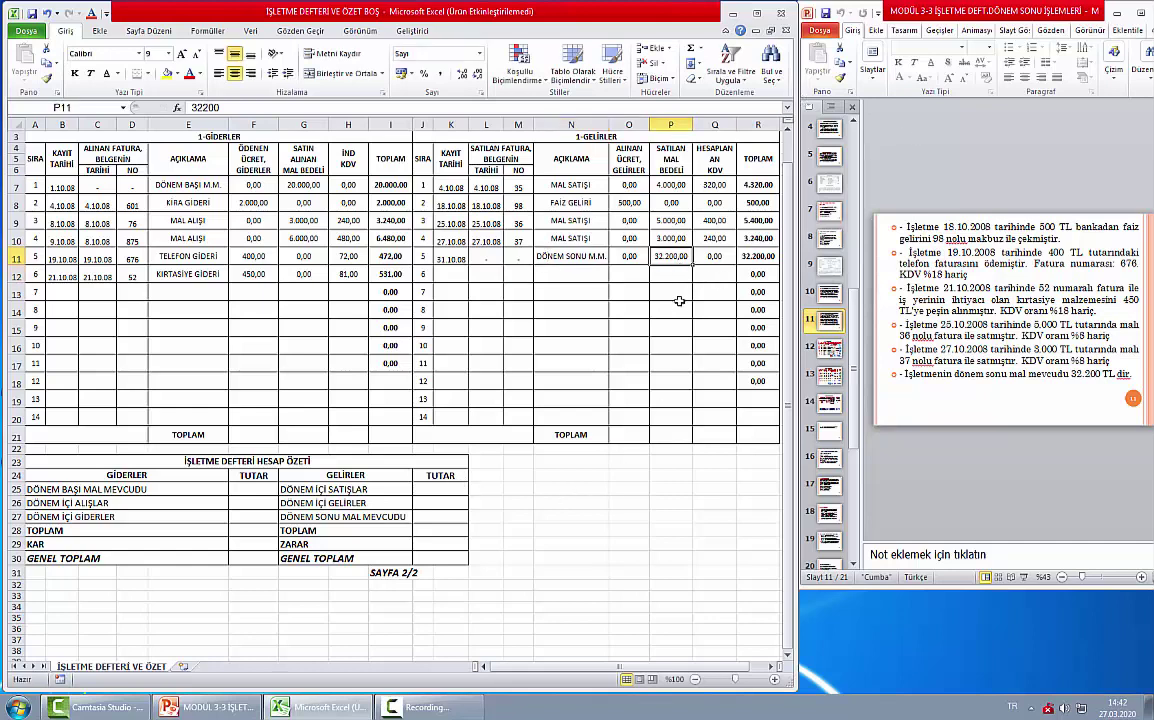
{"action": "left_click", "coordinate": [621, 138]}
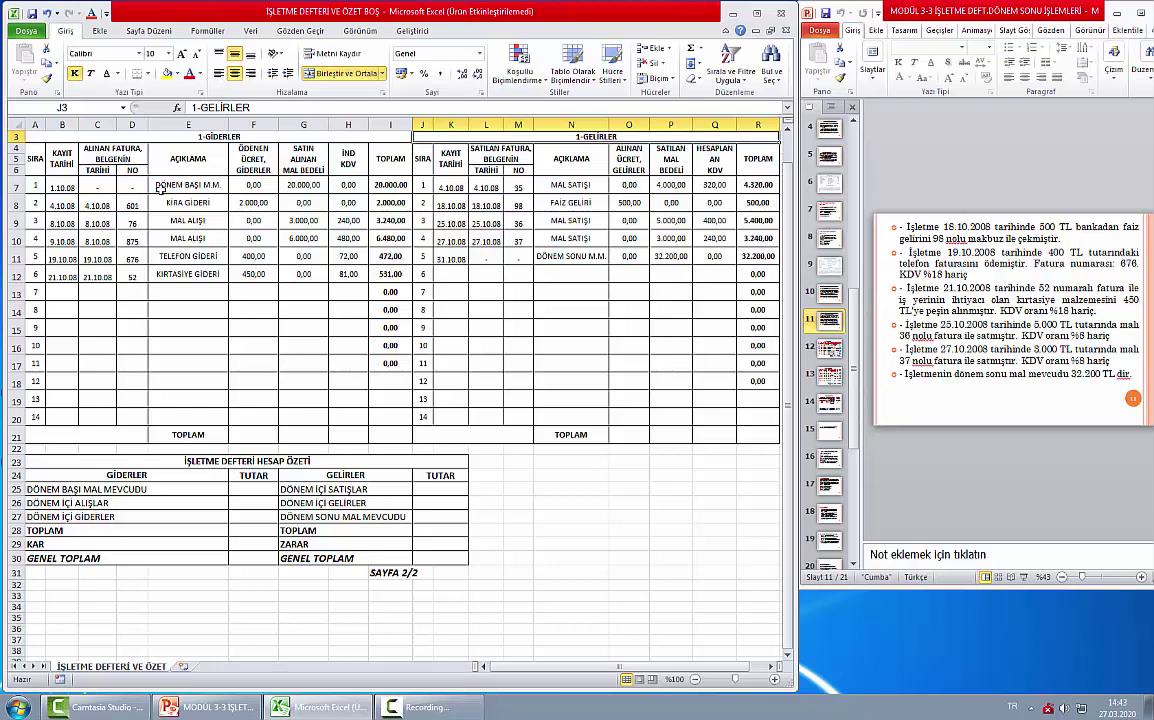
{"action": "left_click", "coordinate": [188, 186]}
{"action": "left_click", "coordinate": [187, 159]}
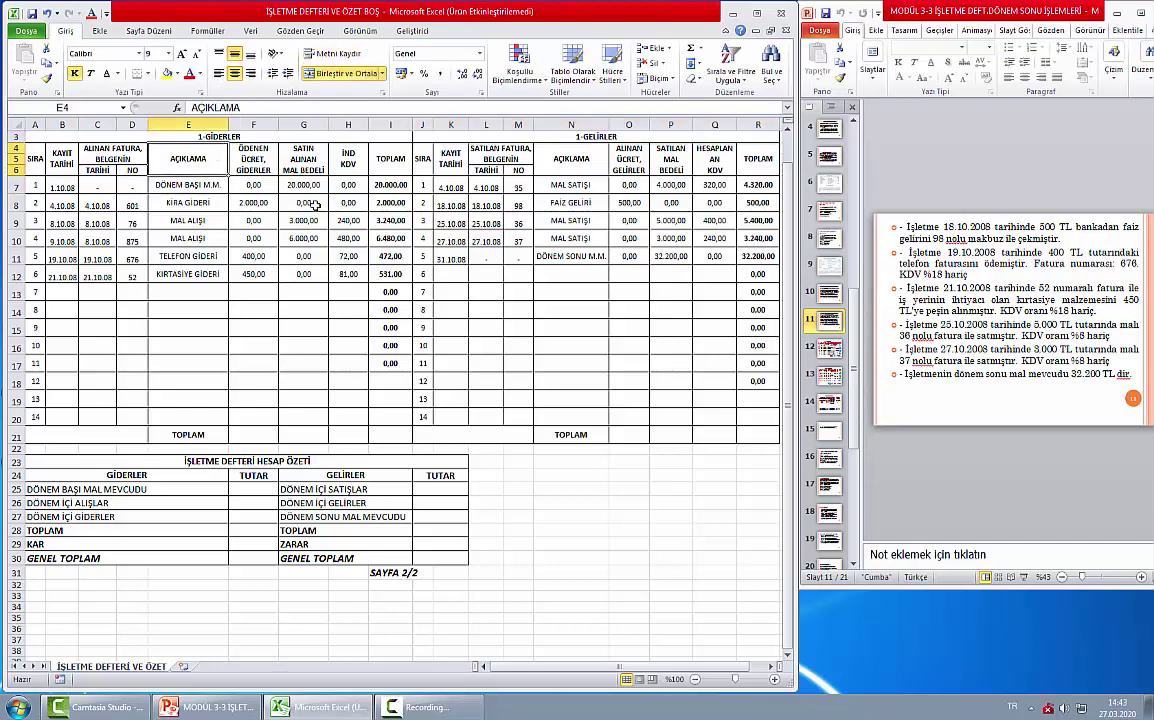
{"action": "left_click", "coordinate": [598, 257]}
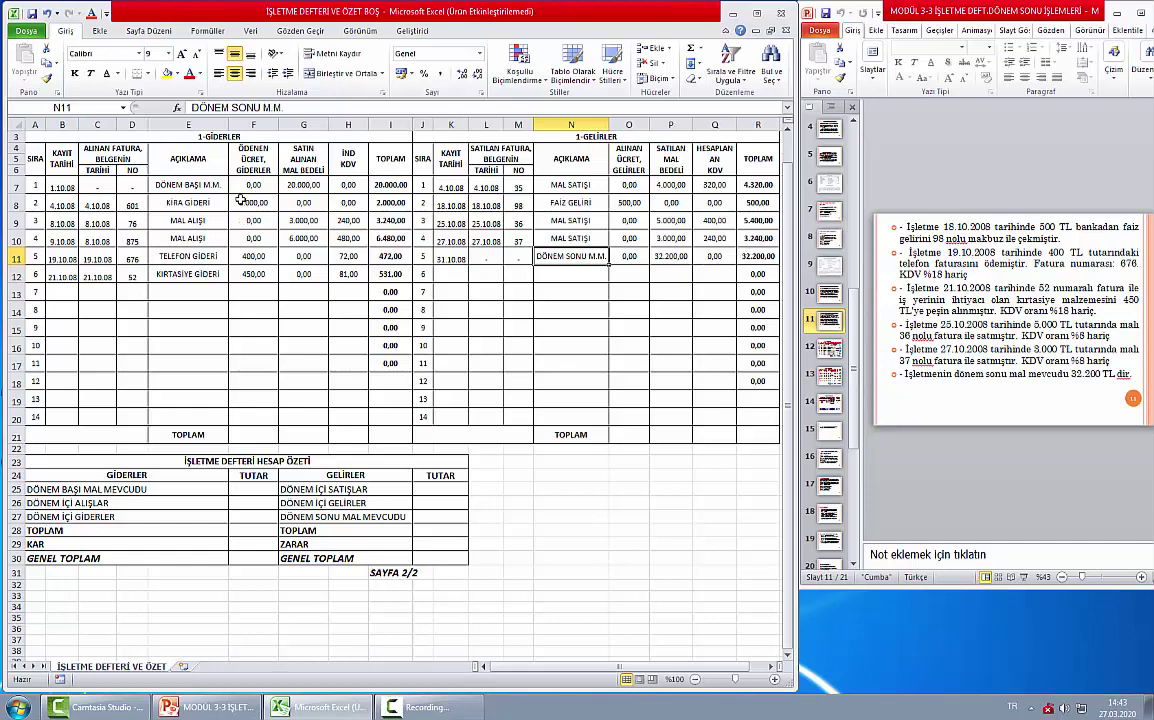
{"action": "left_click", "coordinate": [282, 180]}
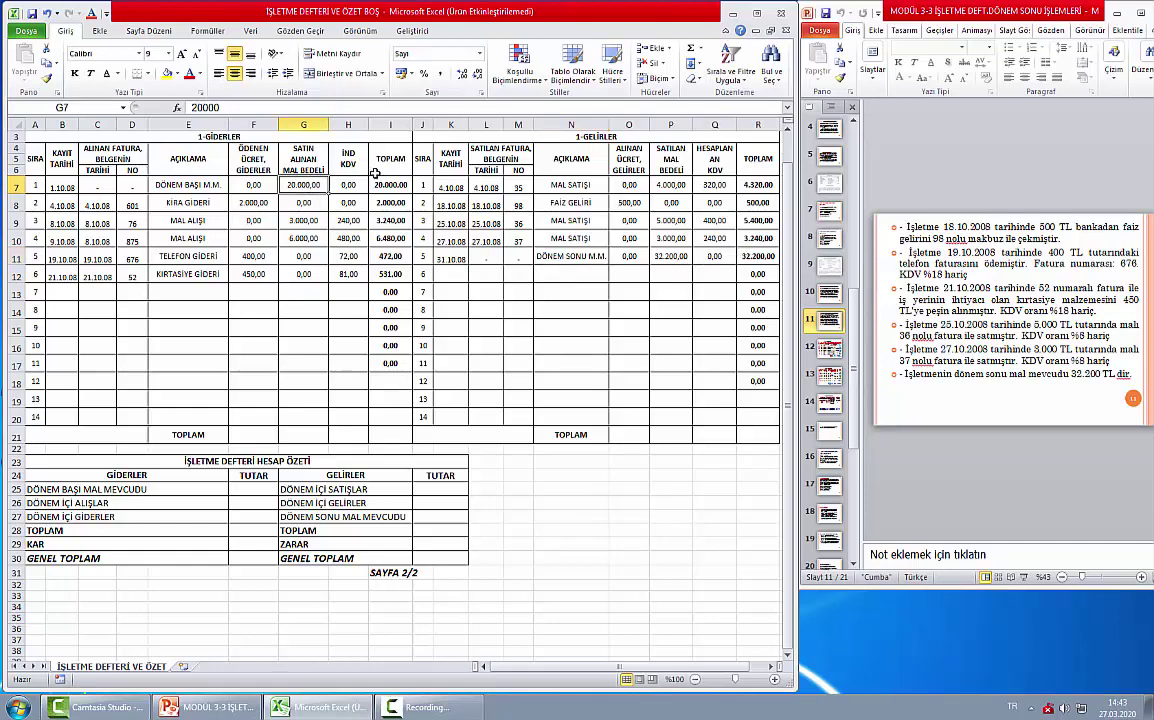
{"action": "left_click", "coordinate": [670, 256]}
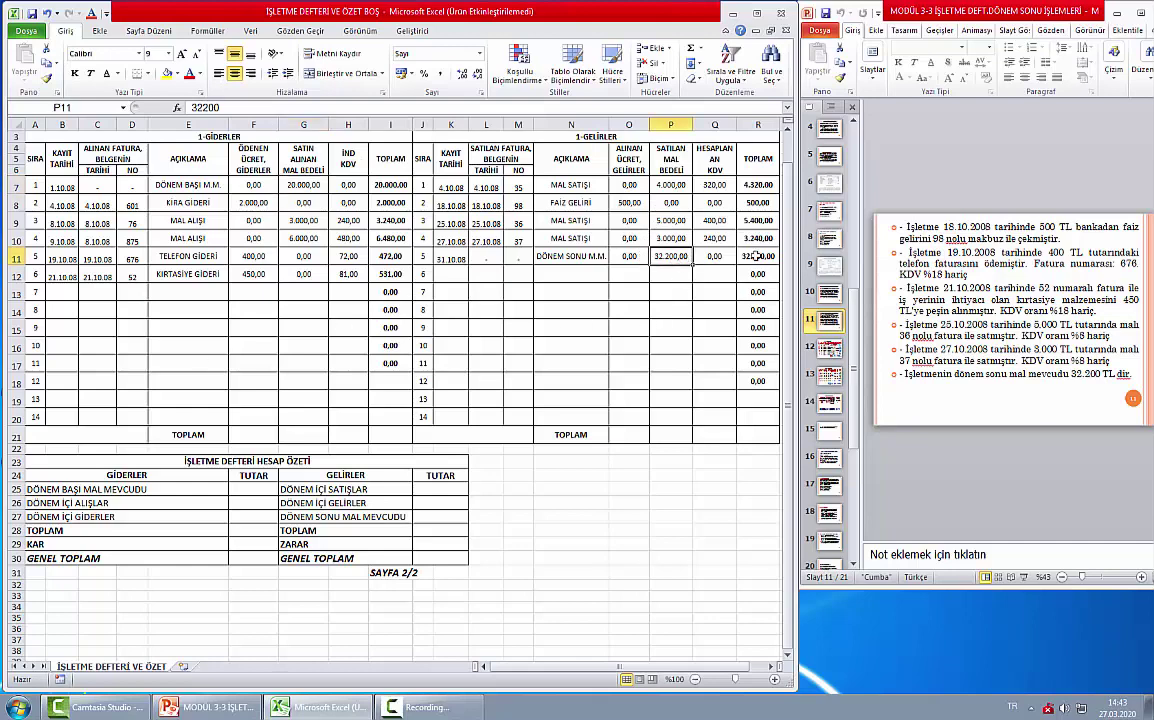
{"action": "left_click", "coordinate": [190, 184]}
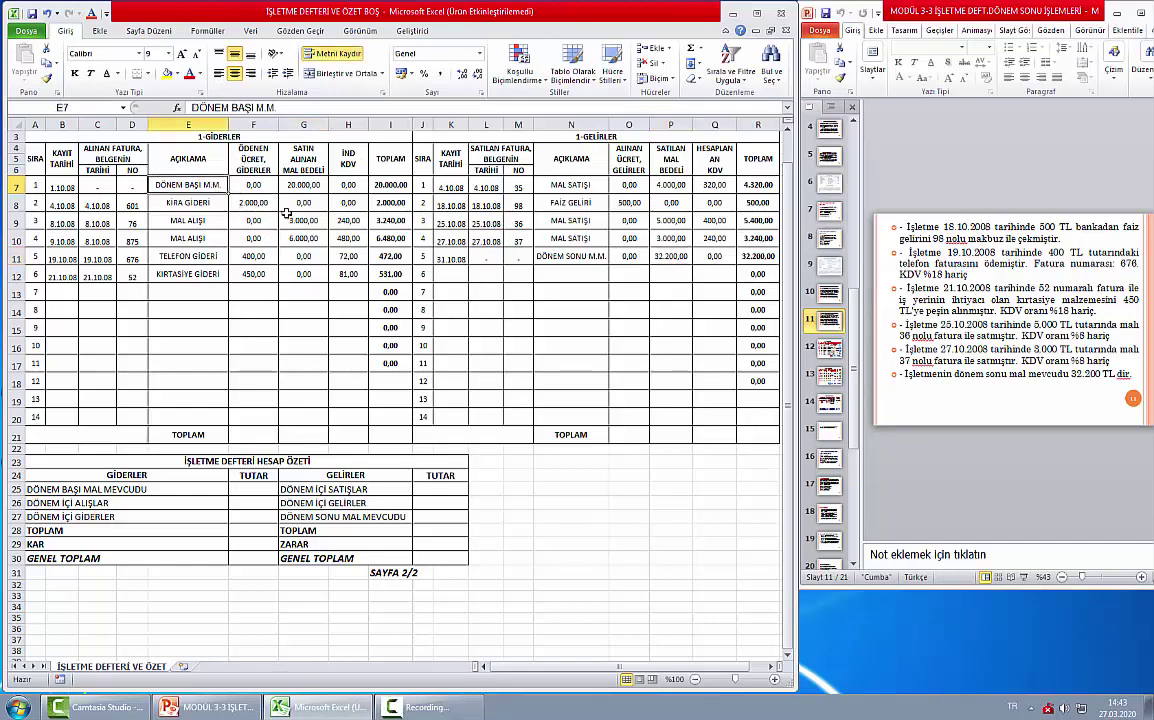
{"action": "left_click", "coordinate": [313, 184]}
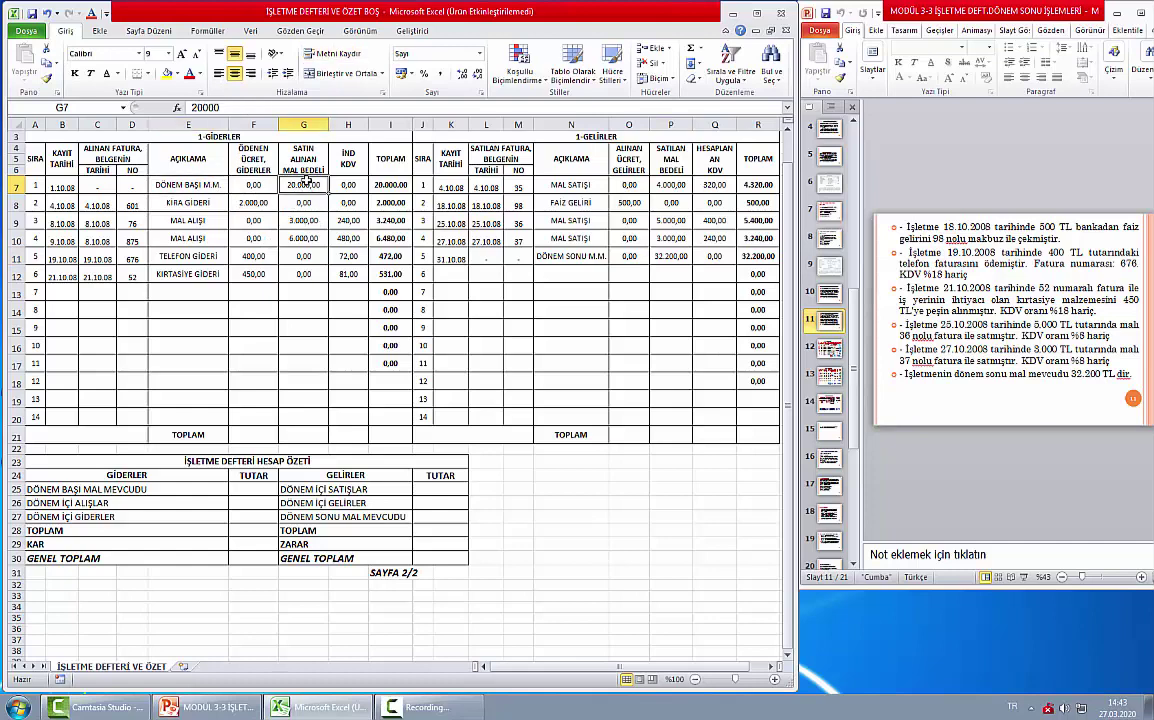
{"action": "left_click_drag", "start_coordinate": [303, 186], "coordinate": [309, 277]}
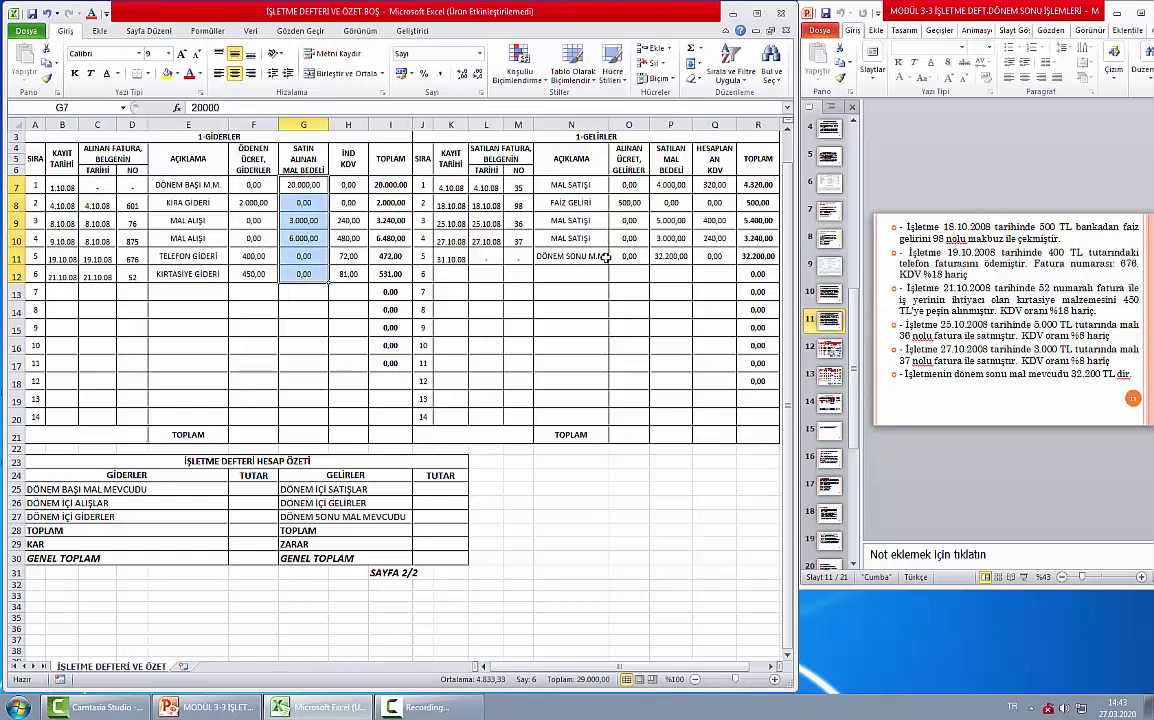
{"action": "left_click", "coordinate": [668, 256]}
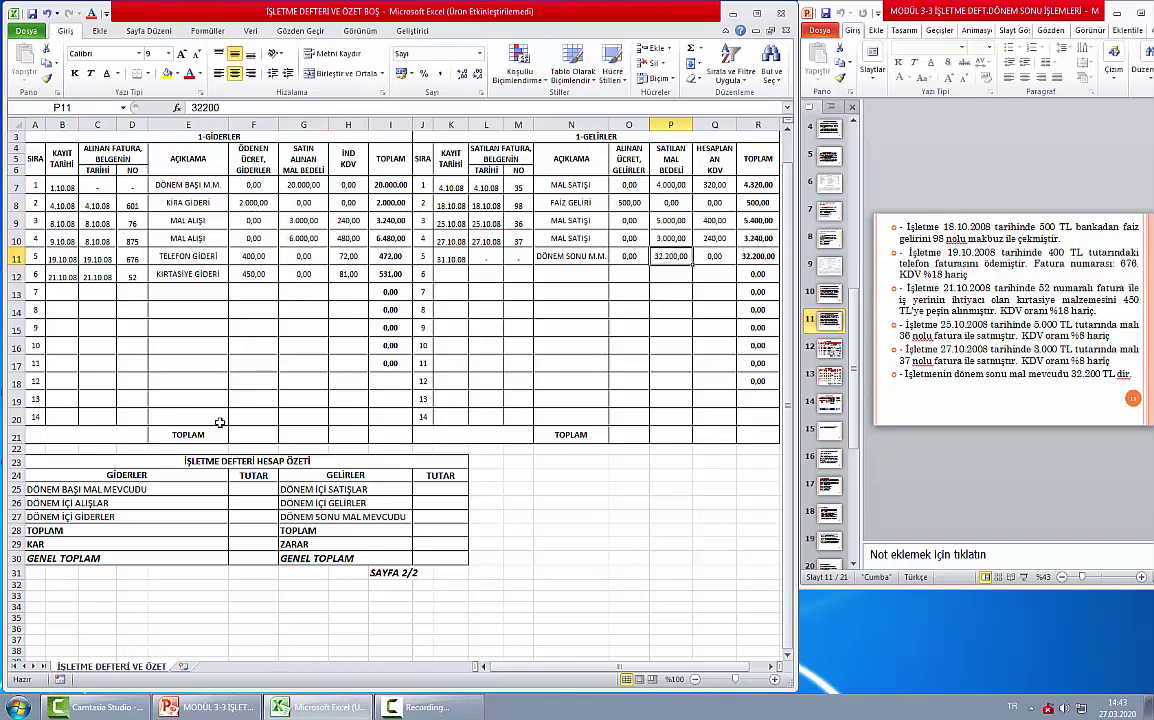
- Sum the paid fees and expenses column, F7:F20, in the expense side's TOPLAM row
{"action": "left_click", "coordinate": [253, 434]}
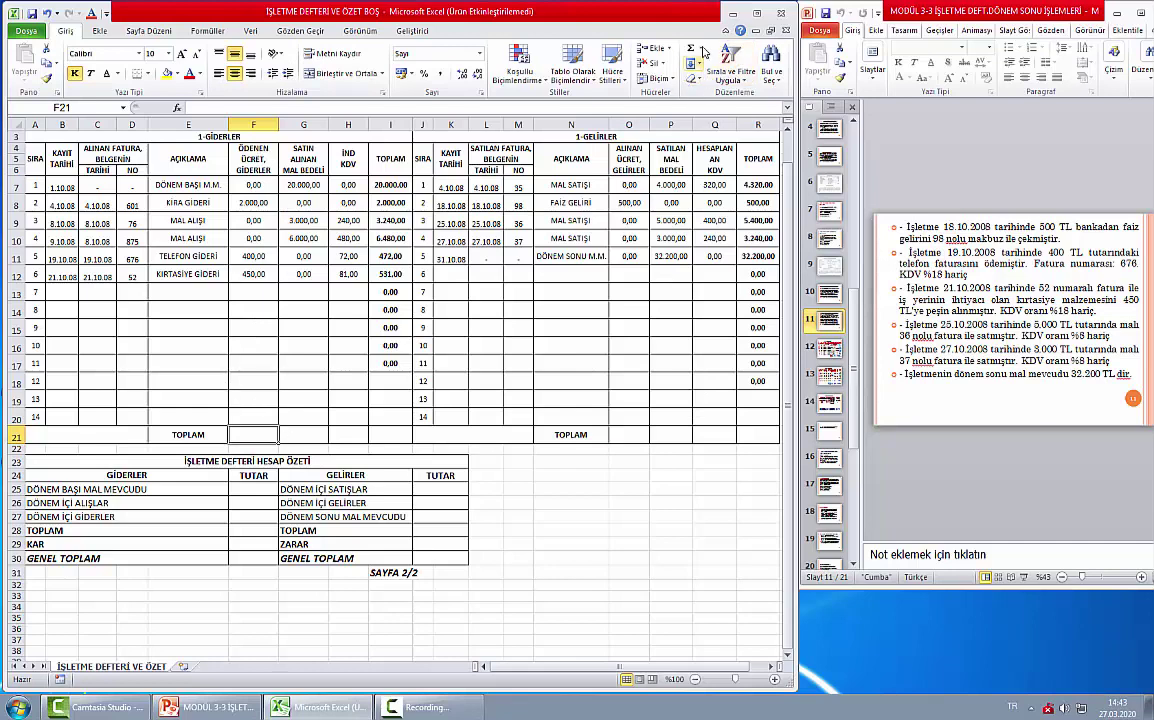
{"action": "key", "text": "alt+equal"}
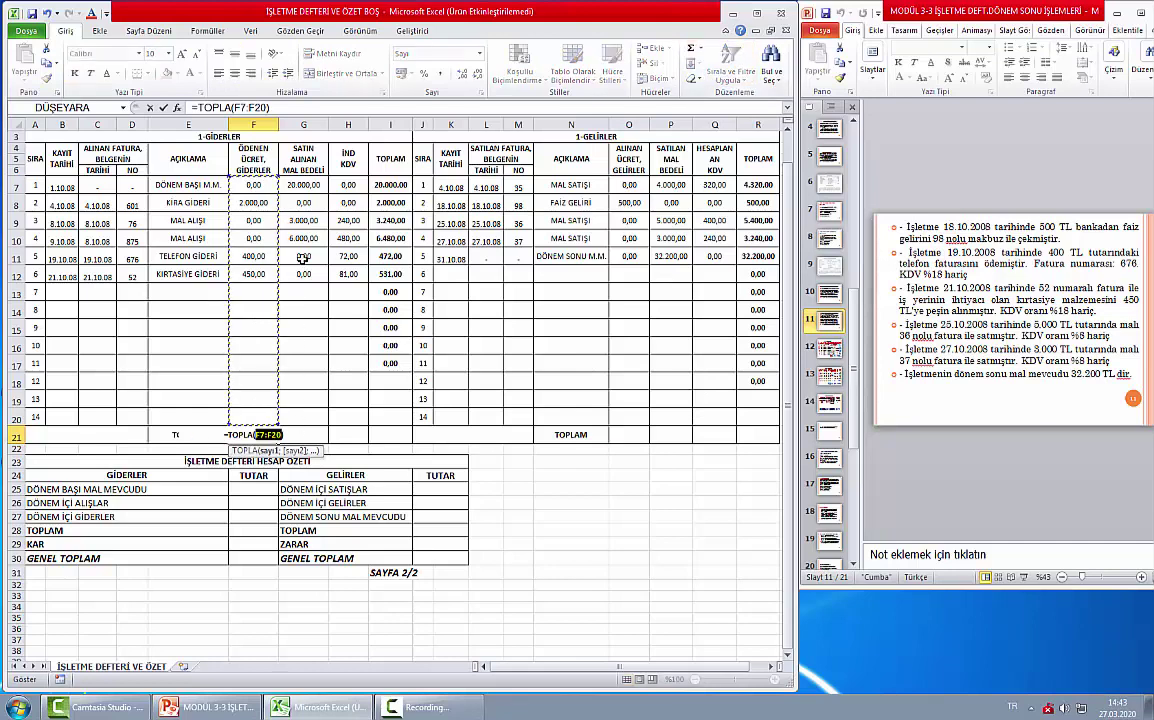
{"action": "key", "text": "Return"}
{"action": "left_click", "coordinate": [268, 437]}
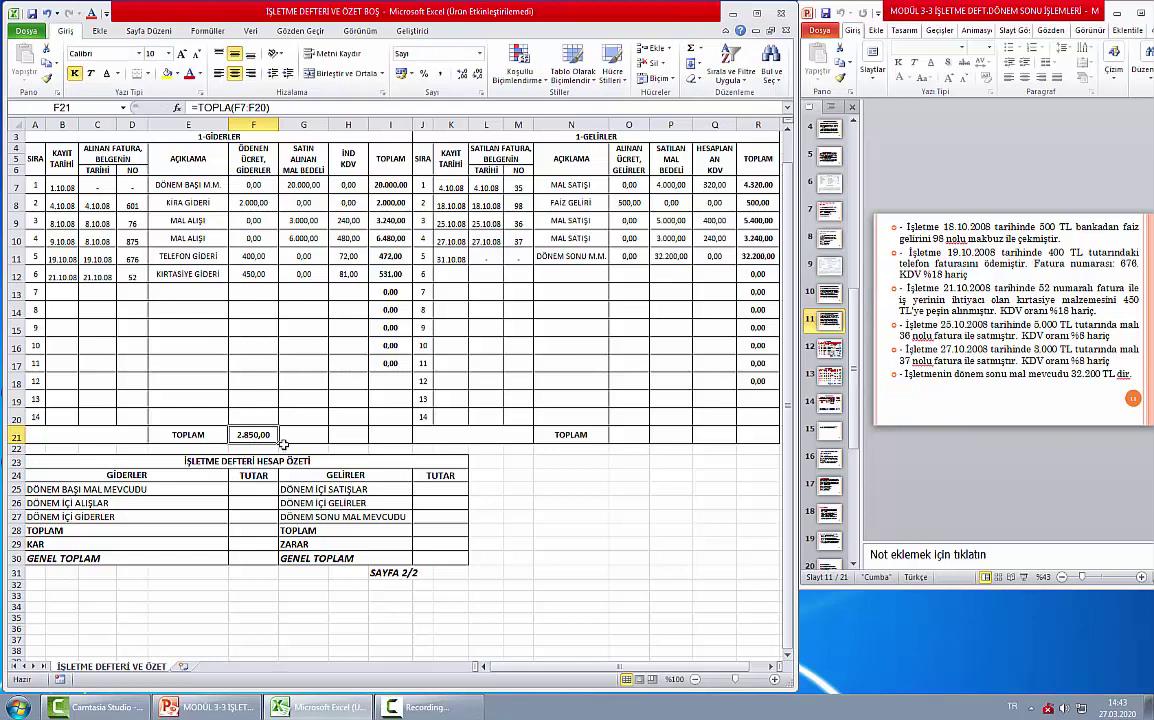
- Extend the sum formula across the TOPLAM row to the purchased goods, deductible VAT and total columns, and cross-check the sums
{"action": "left_click_drag", "start_coordinate": [279, 442], "coordinate": [330, 440]}
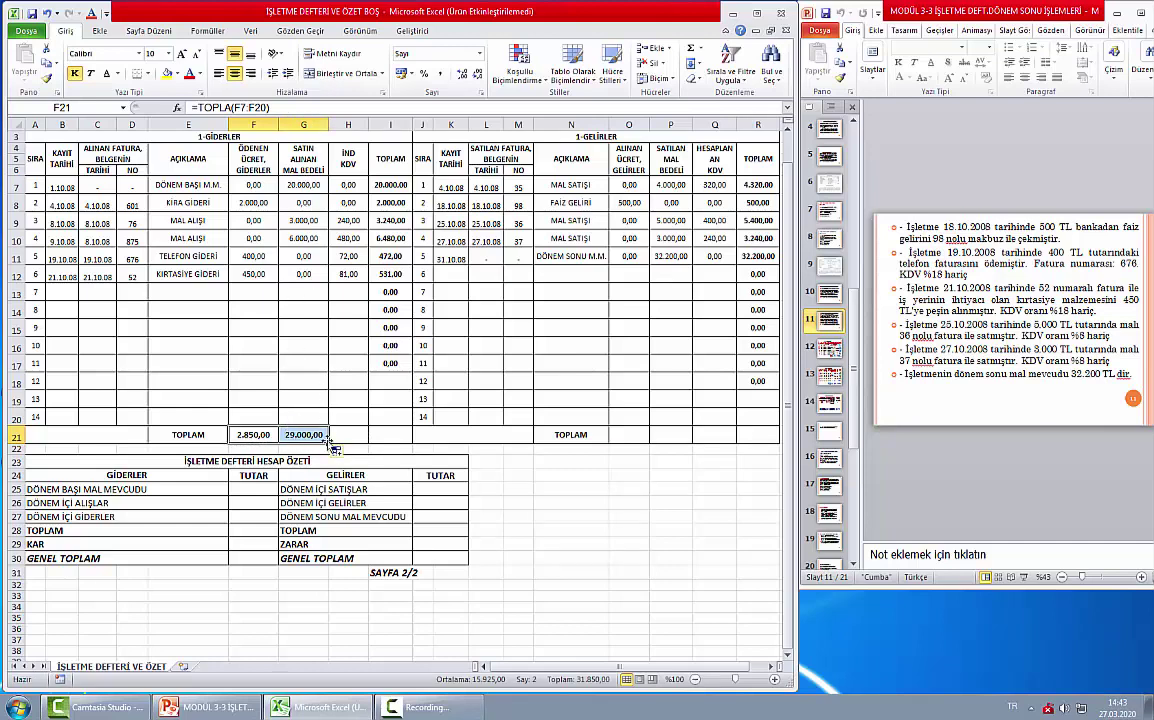
{"action": "left_click_drag", "start_coordinate": [331, 444], "coordinate": [362, 440]}
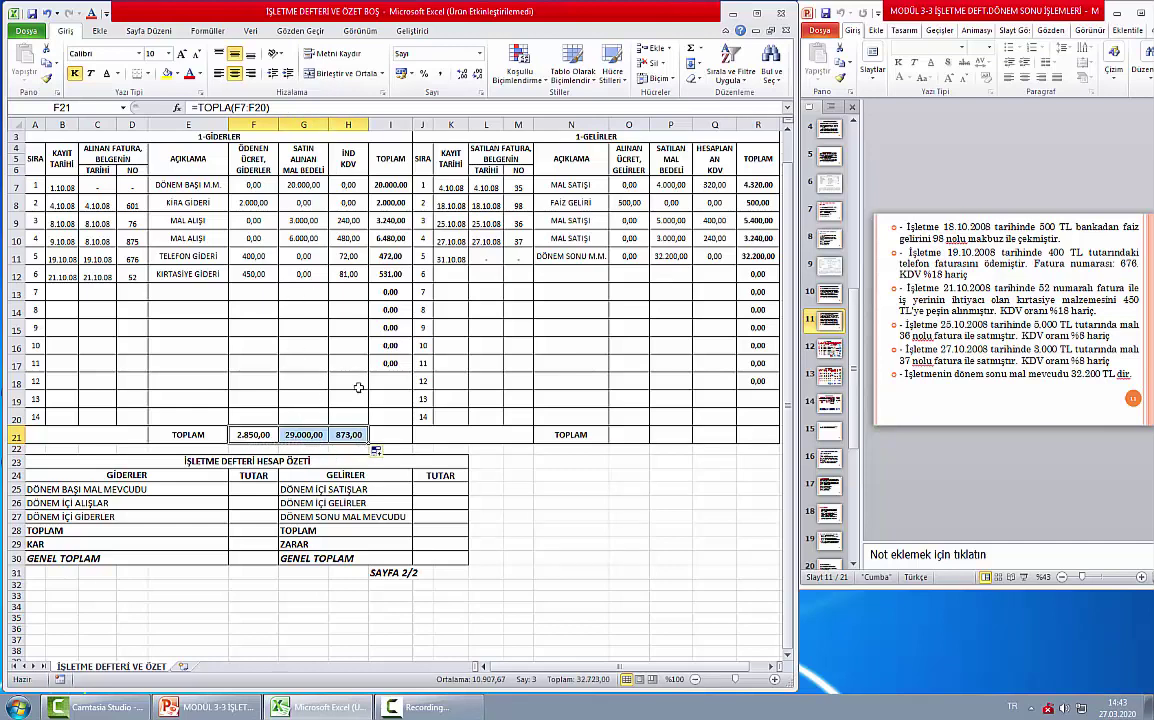
{"action": "left_click", "coordinate": [345, 435]}
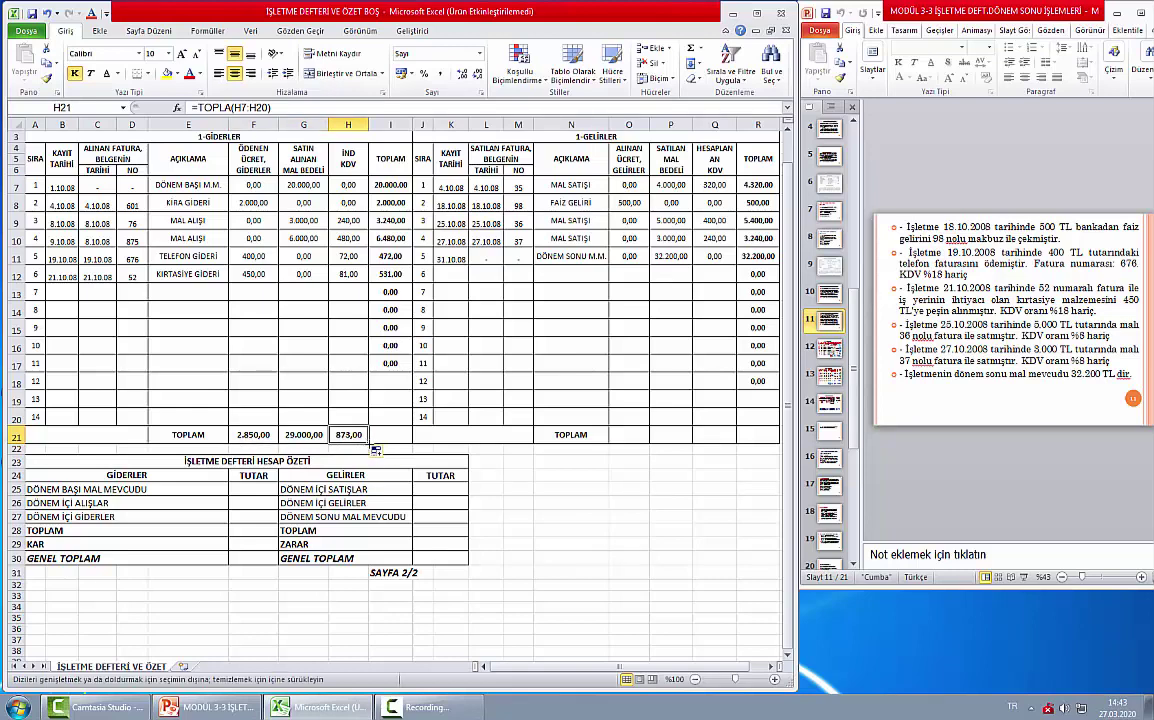
{"action": "left_click_drag", "start_coordinate": [370, 445], "coordinate": [392, 440]}
{"action": "left_click", "coordinate": [390, 437]}
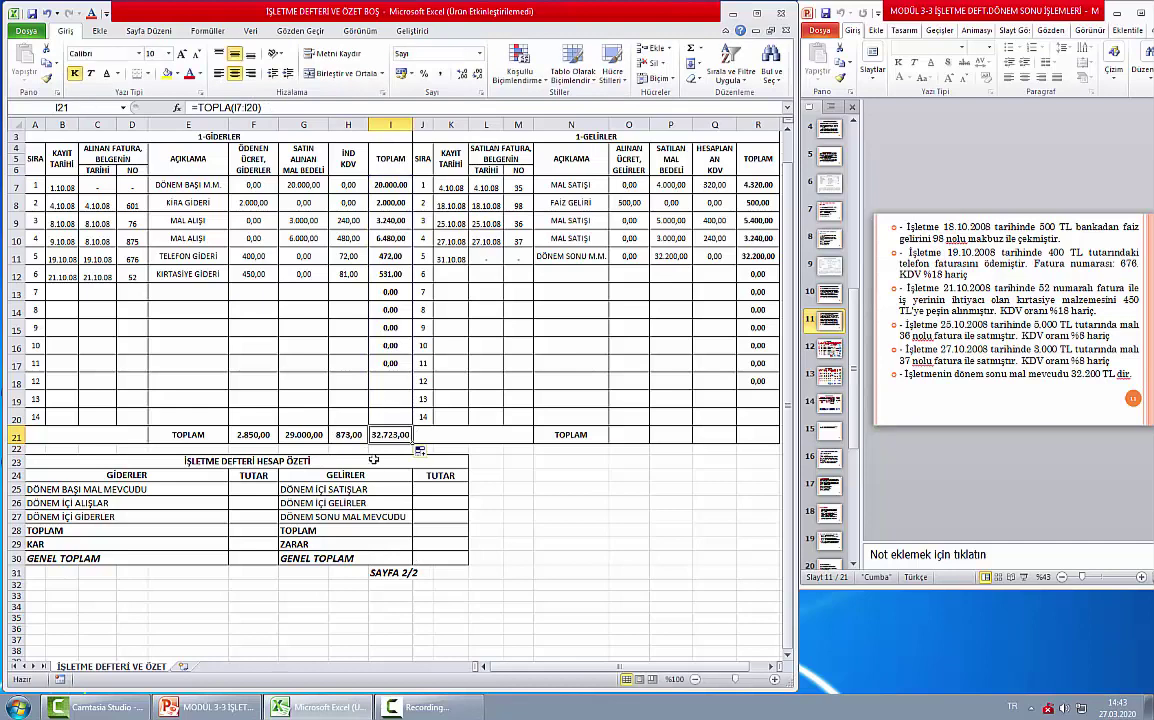
{"action": "left_click_drag", "start_coordinate": [250, 438], "coordinate": [350, 437]}
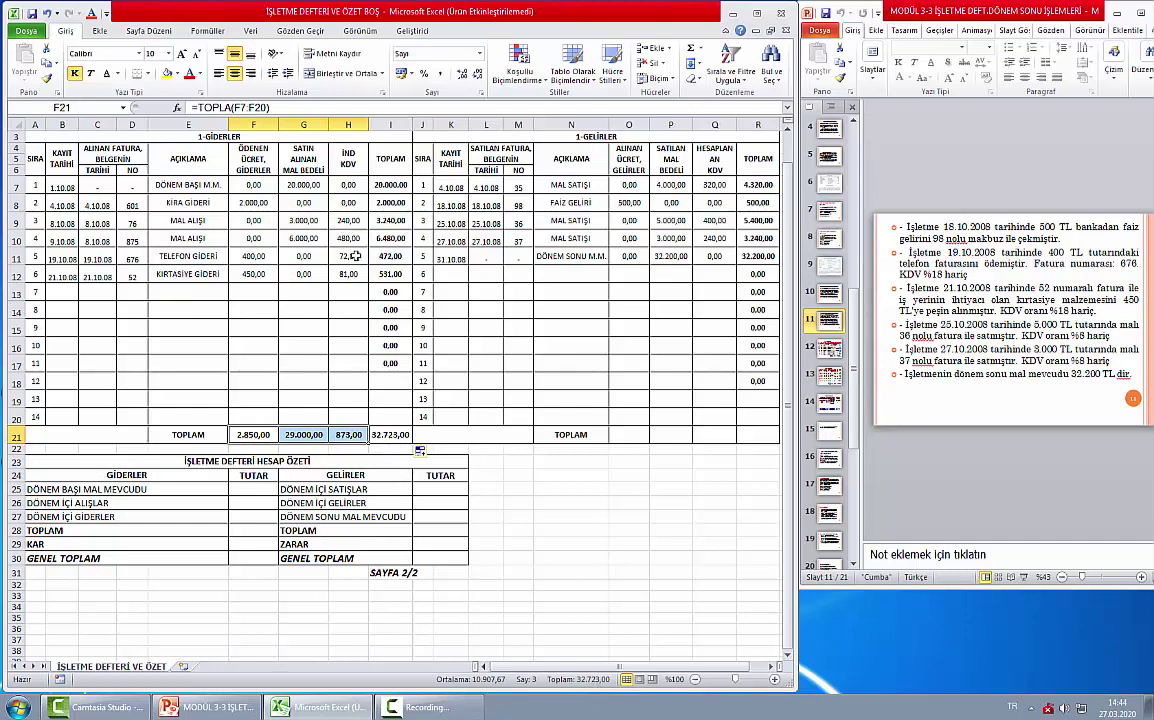
{"action": "left_click", "coordinate": [393, 436]}
- Sum the received fees and income column, O7:O20, in the income side's TOPLAM row
{"action": "left_click", "coordinate": [638, 434]}
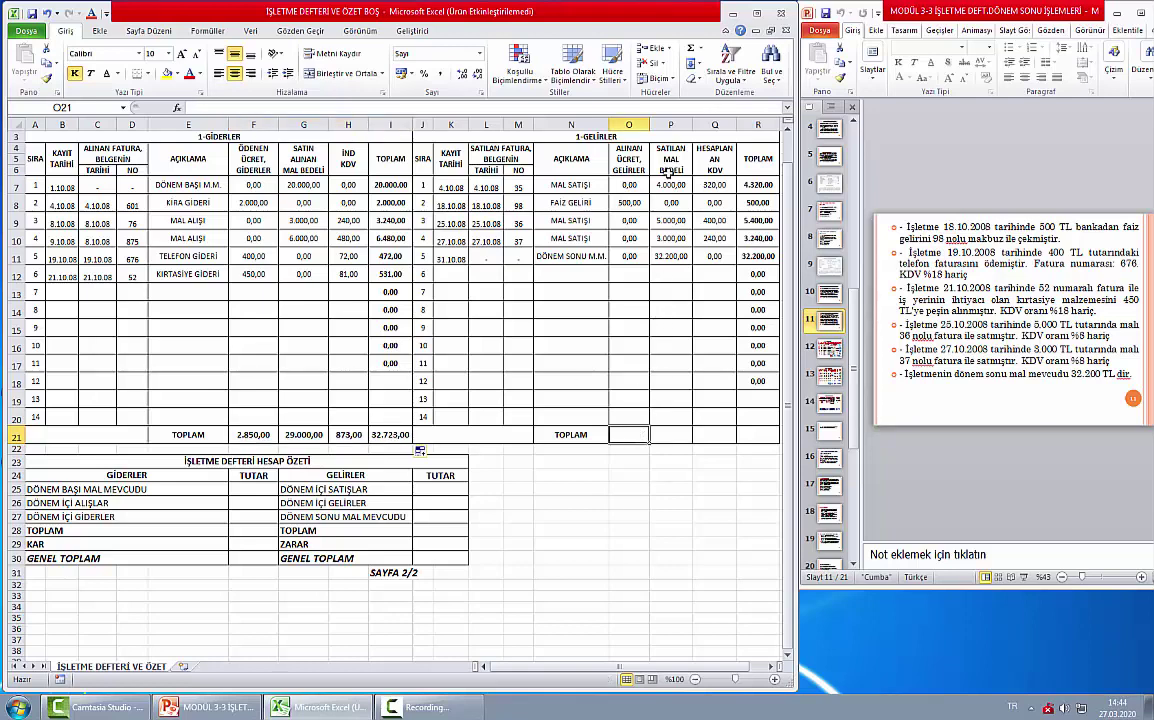
{"action": "key", "text": "alt+equal"}
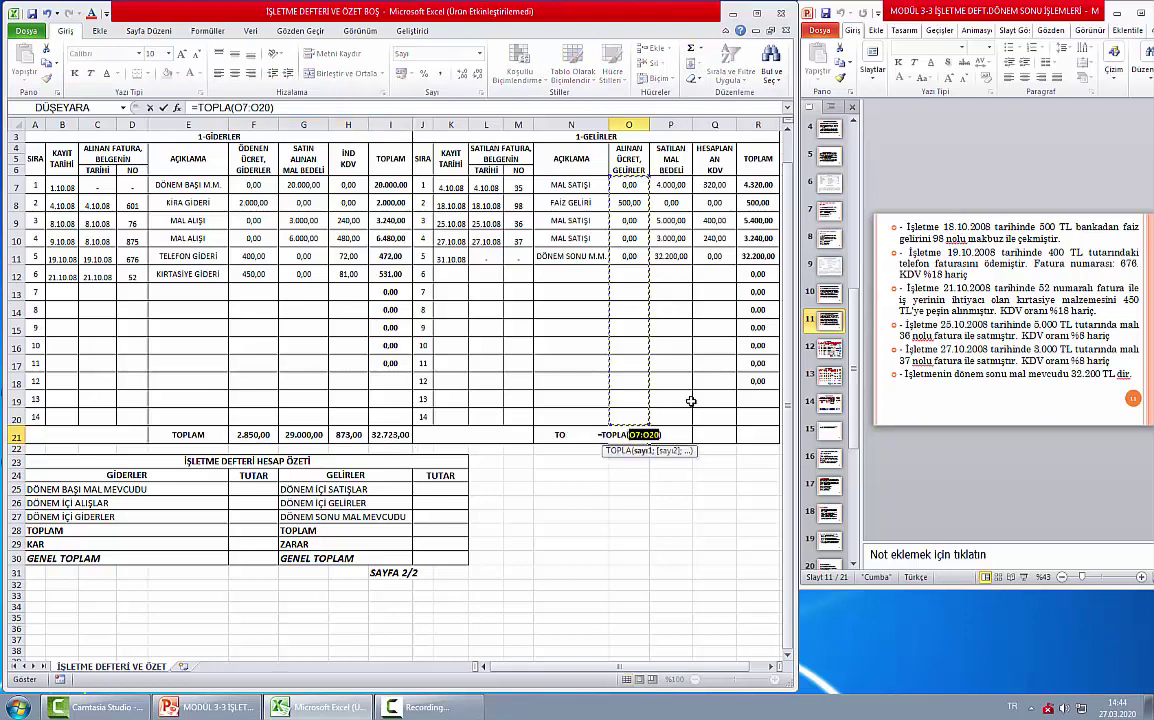
{"action": "key", "text": "Return"}
{"action": "left_click", "coordinate": [645, 433]}
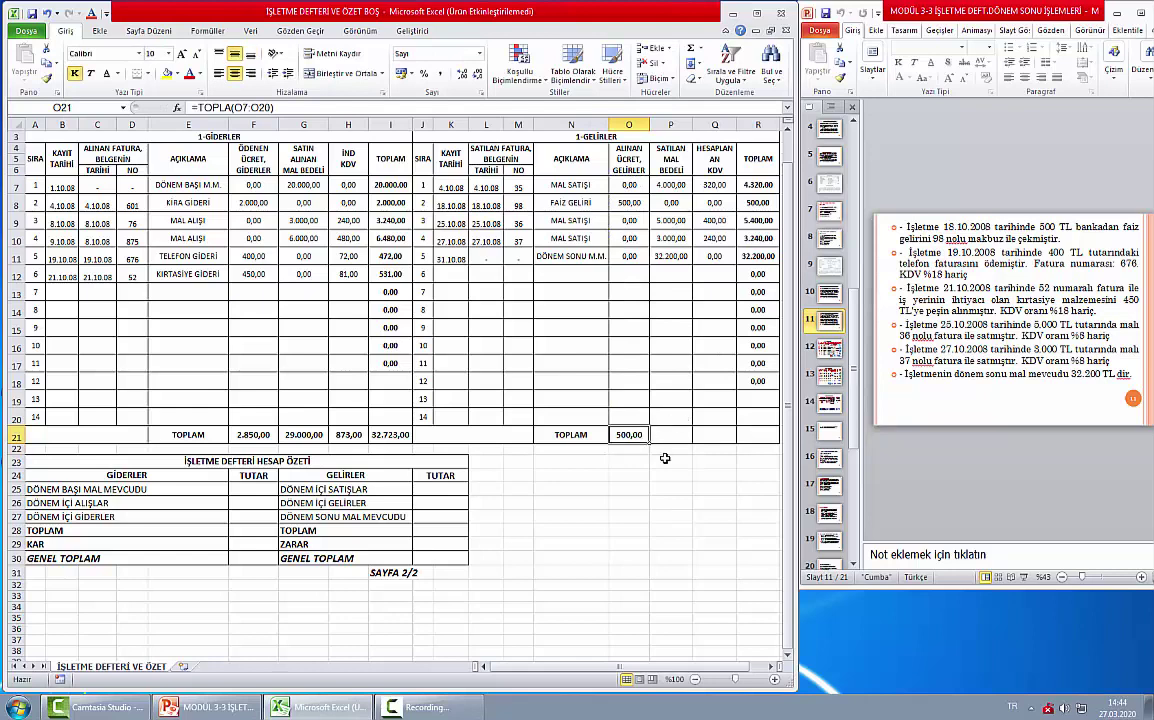
- Extend the income sum formula to the goods sold, calculated VAT and total columns, and cross-check the sums
{"action": "left_click_drag", "start_coordinate": [647, 445], "coordinate": [779, 447]}
{"action": "left_click", "coordinate": [758, 434]}
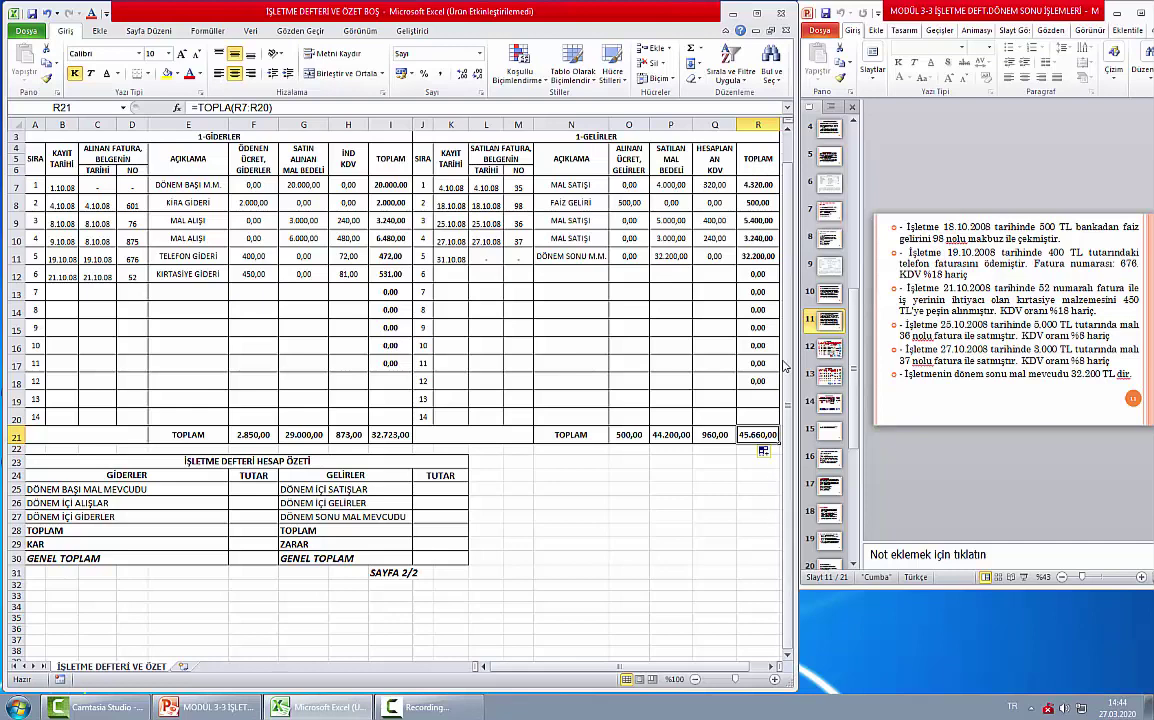
{"action": "left_click_drag", "start_coordinate": [635, 436], "coordinate": [712, 436]}
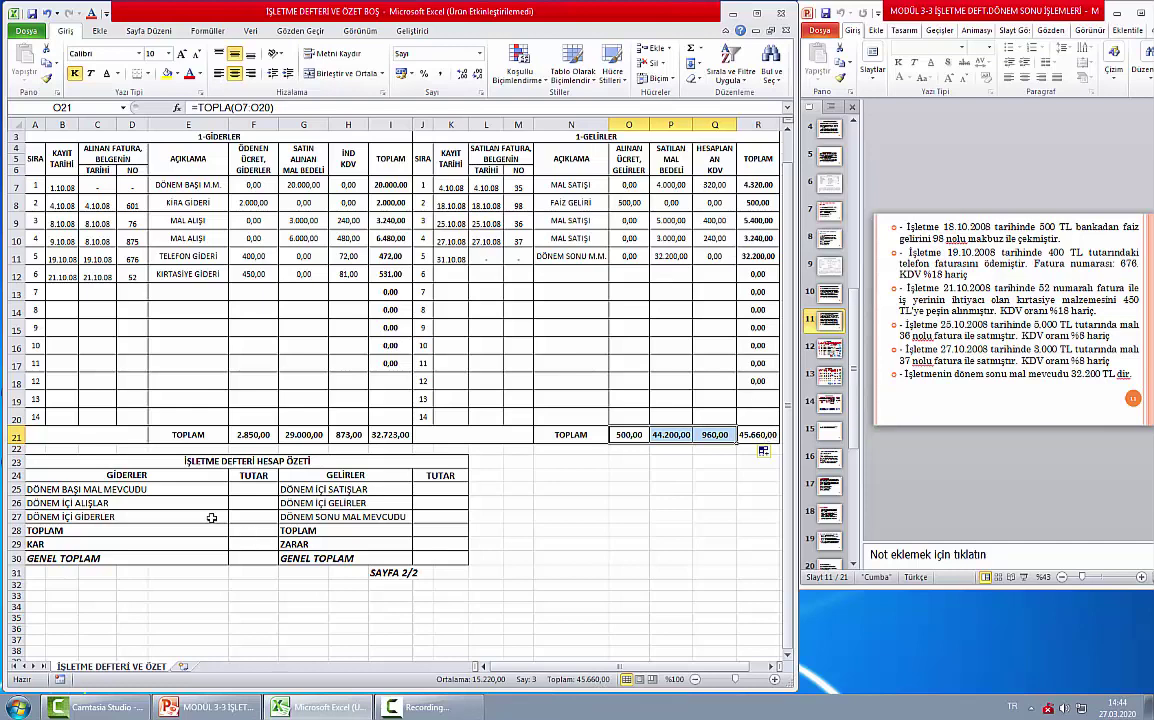
- Link the DÖNEM BAŞI MAL MEVCUDU amount in the account summary to the opening stock in G7 with the formula +G7
{"action": "left_click", "coordinate": [250, 494]}
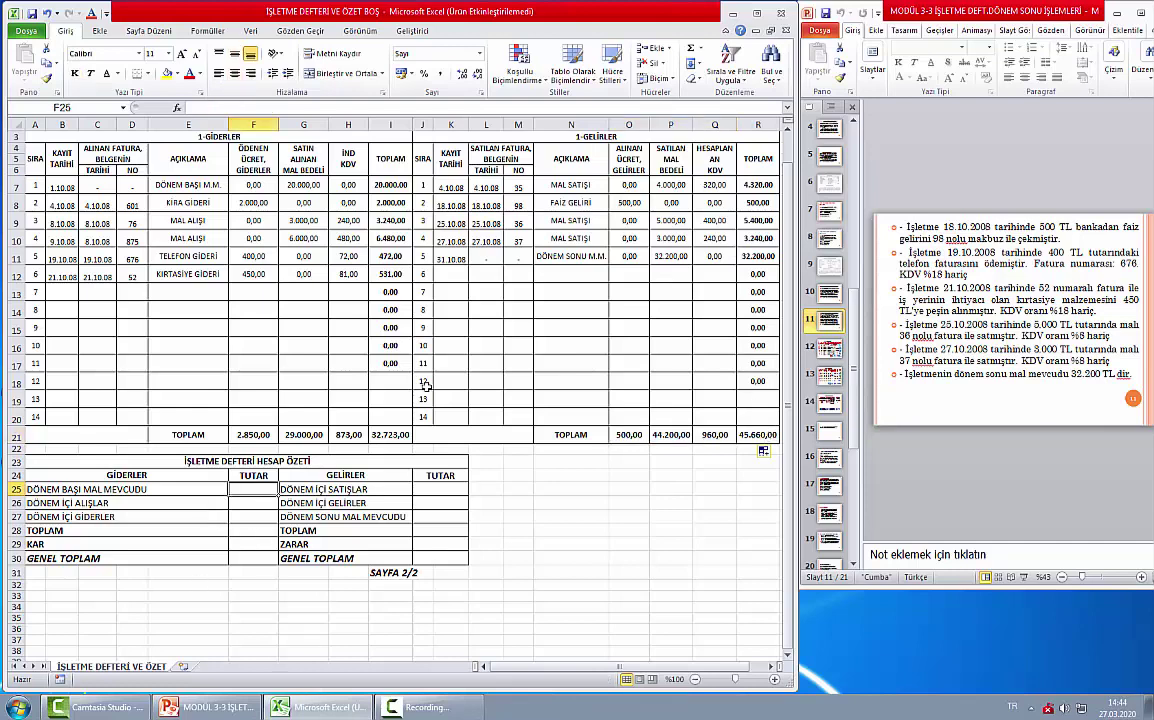
{"action": "scroll", "coordinate": [367, 467], "scroll_direction": "down", "scroll_amount": 2}
{"action": "scroll", "coordinate": [331, 423], "scroll_direction": "up", "scroll_amount": 3}
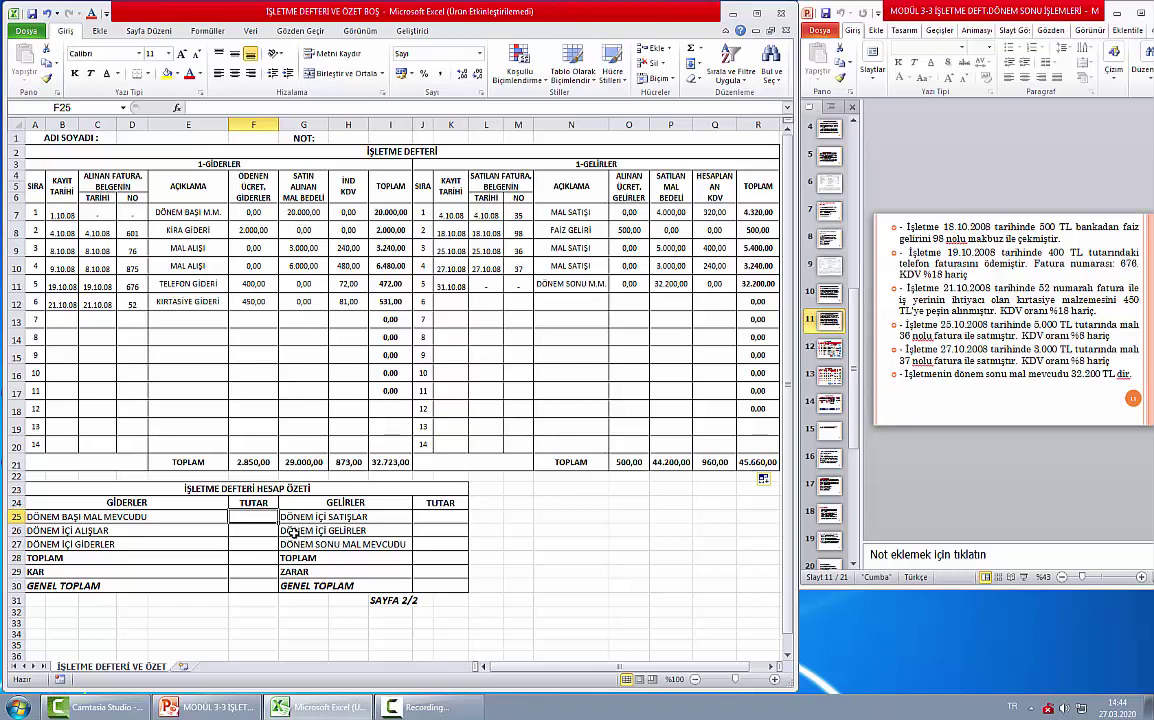
{"action": "type", "text": "+"}
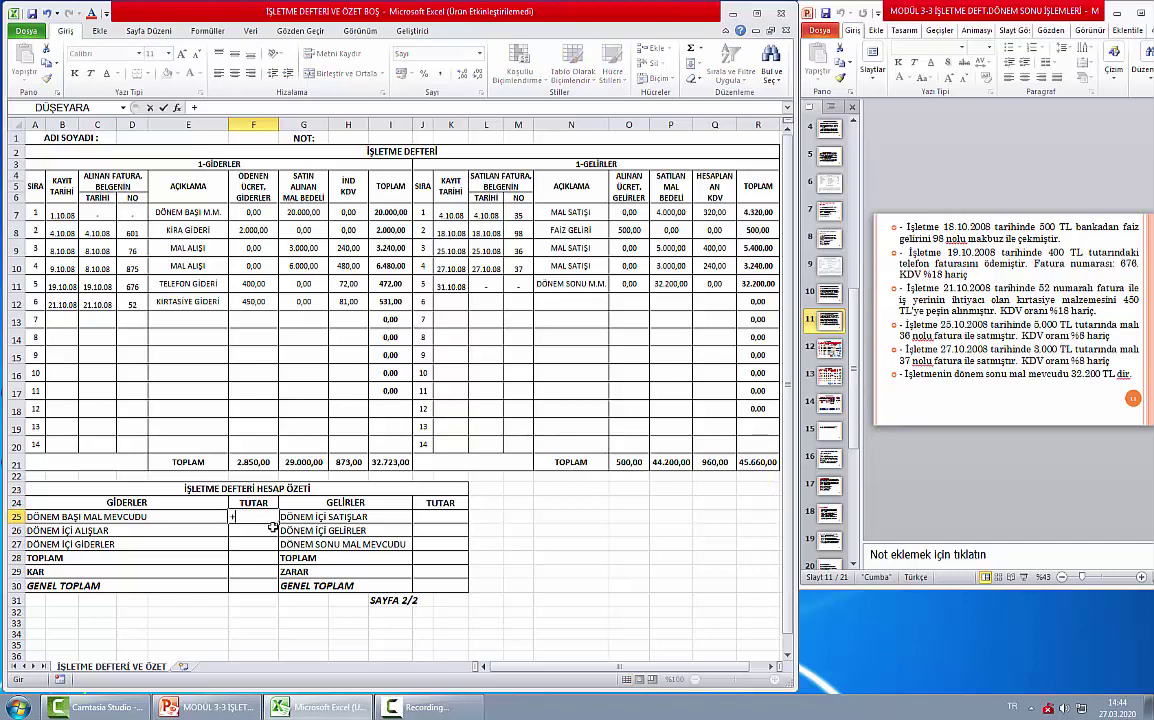
{"action": "left_click", "coordinate": [319, 214]}
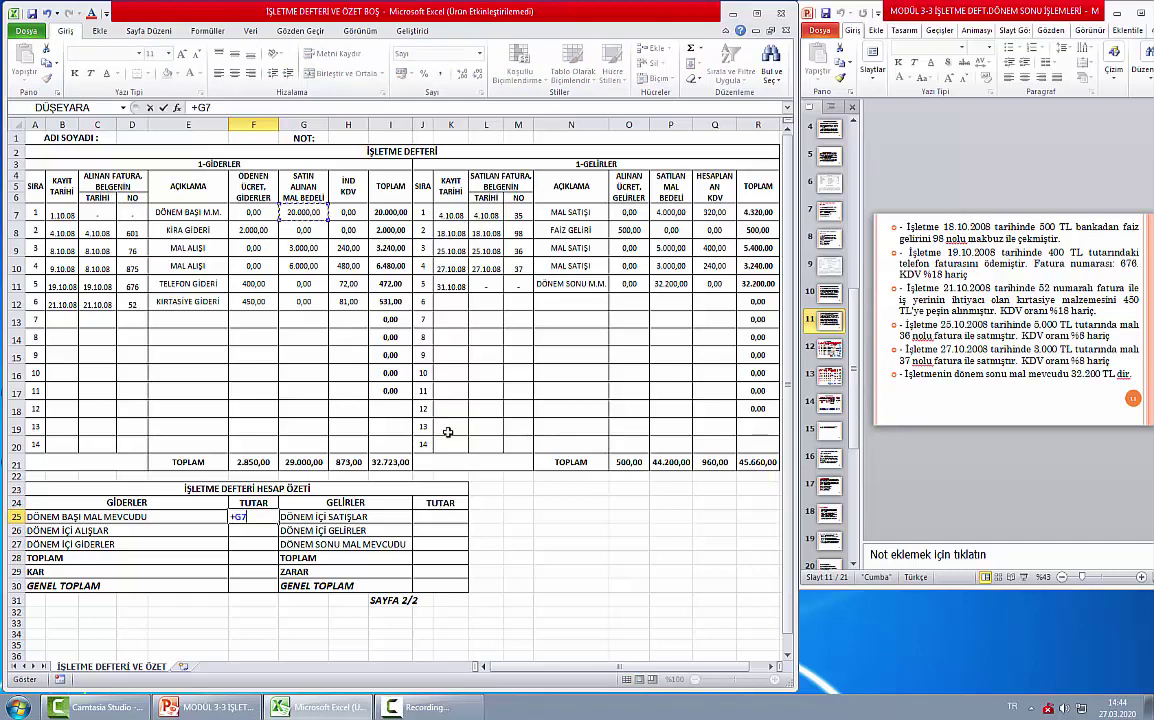
{"action": "key", "text": "Return"}
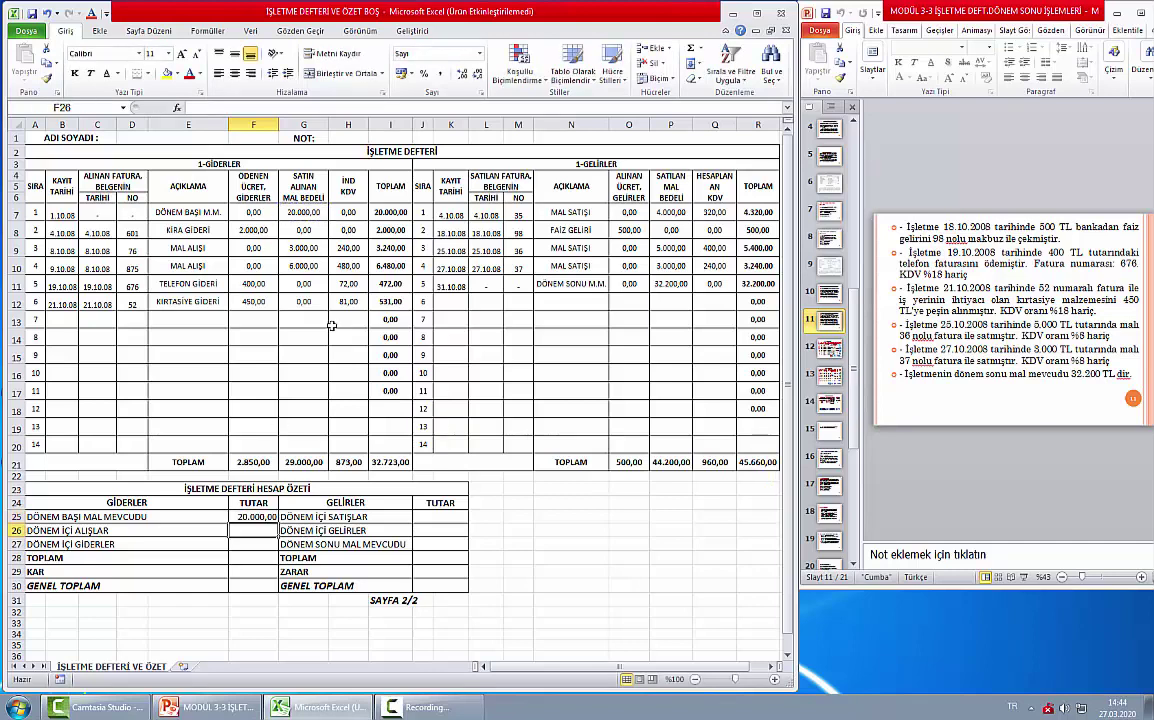
- Enter the formula +G21 as the DÖNEM İÇİ ALIŞLAR amount in the account summary
{"action": "type", "text": "+"}
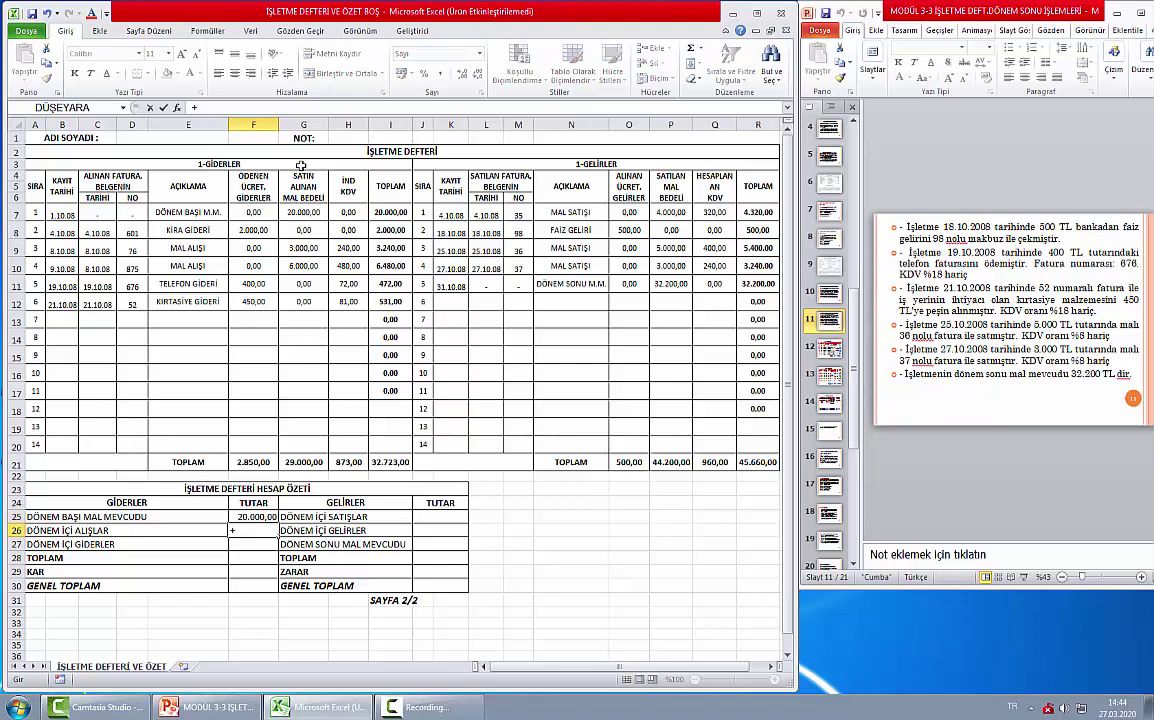
{"action": "left_click", "coordinate": [303, 461]}
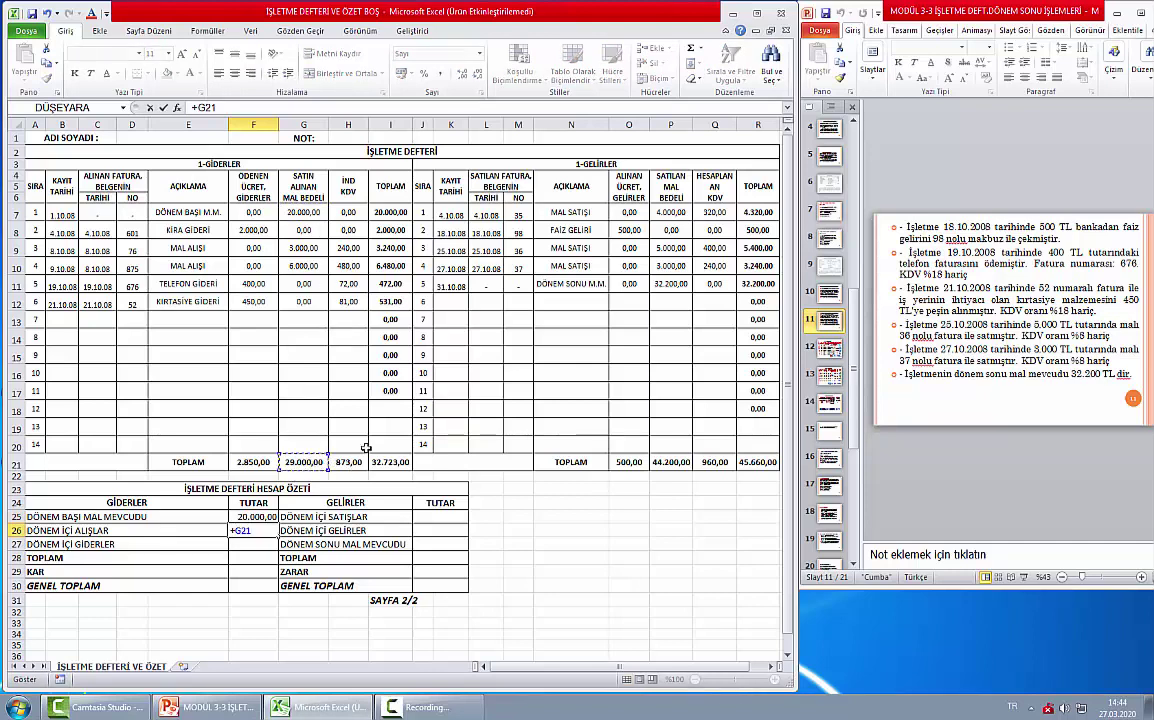
{"action": "key", "text": "Return"}
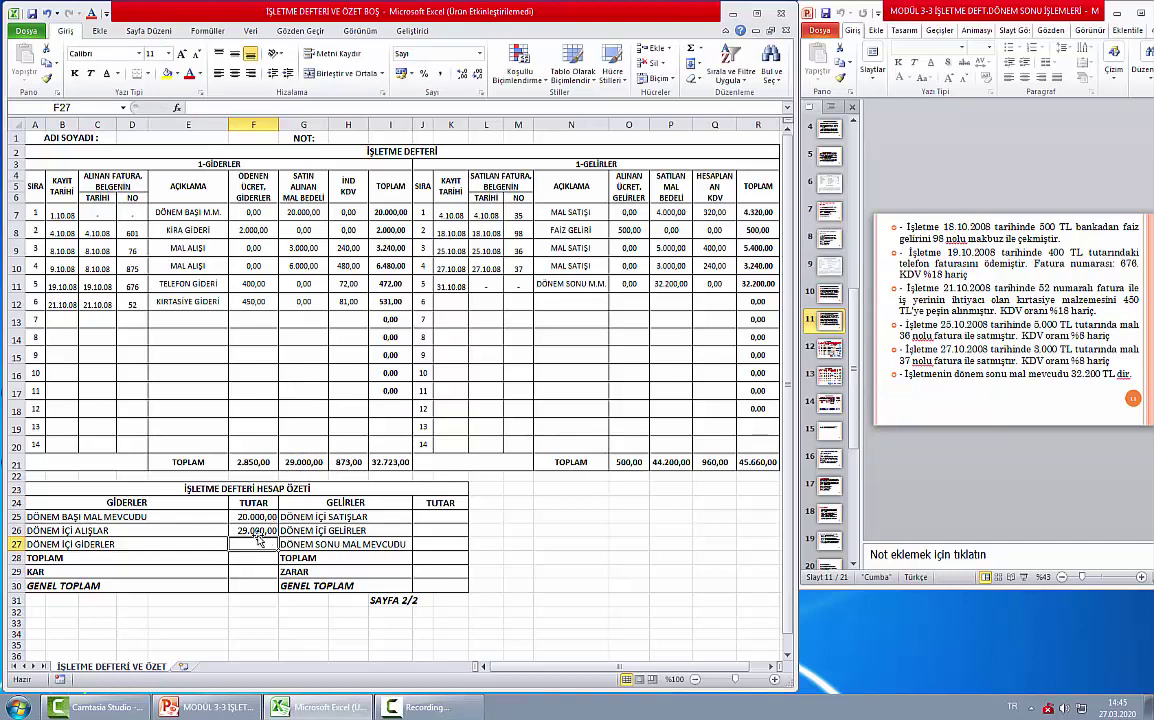
{"action": "key", "text": "Up"}
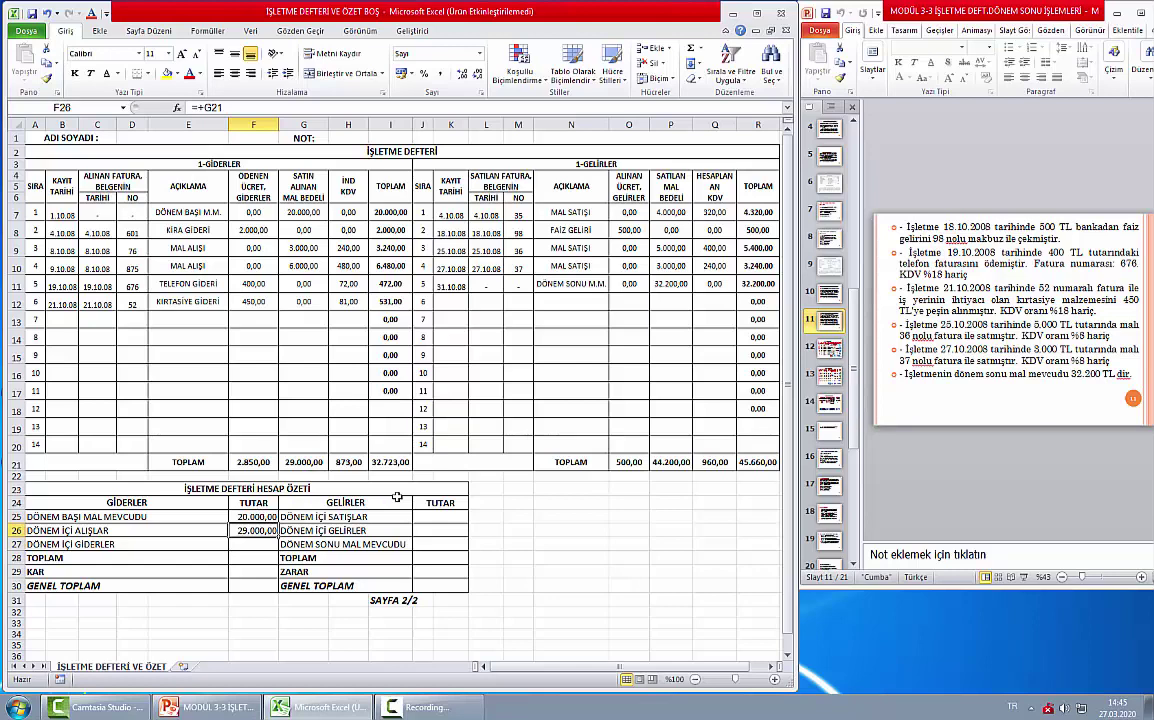
- Replace the DÖNEM İÇİ ALIŞLAR amount with the sum of the two goods purchases, using the formula +G9+G10
{"action": "key", "text": "Delete"}
{"action": "type", "text": "+"}
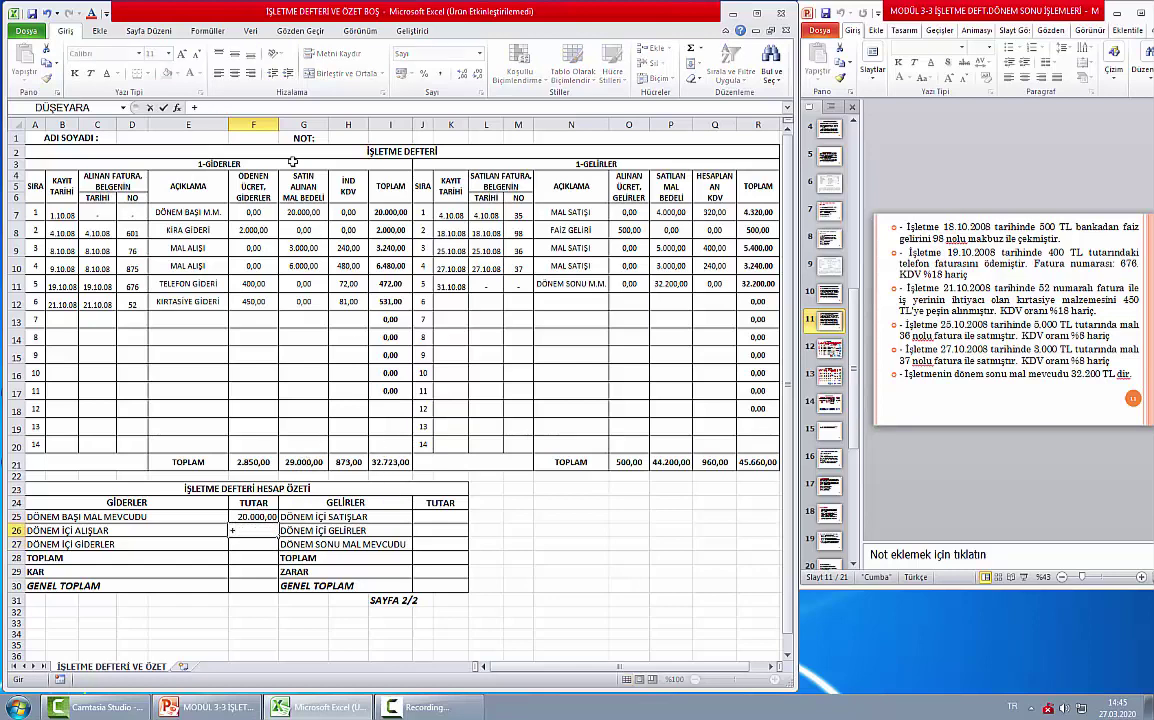
{"action": "left_click", "coordinate": [305, 249]}
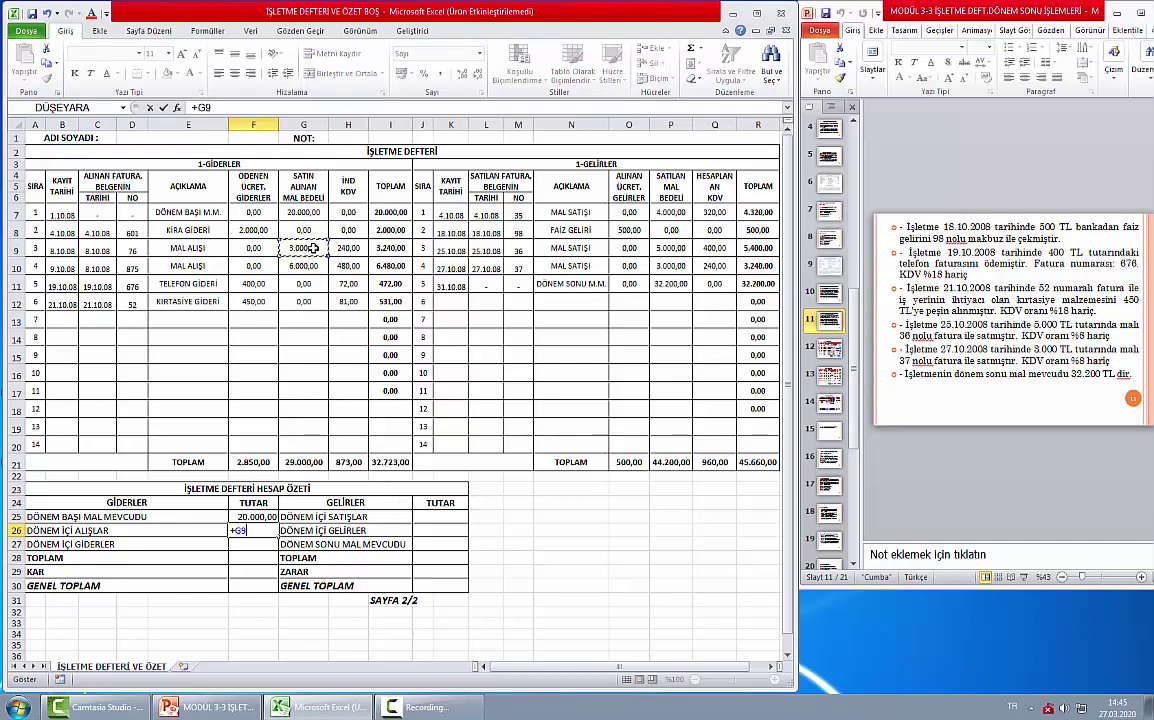
{"action": "type", "text": "+"}
{"action": "left_click", "coordinate": [290, 267]}
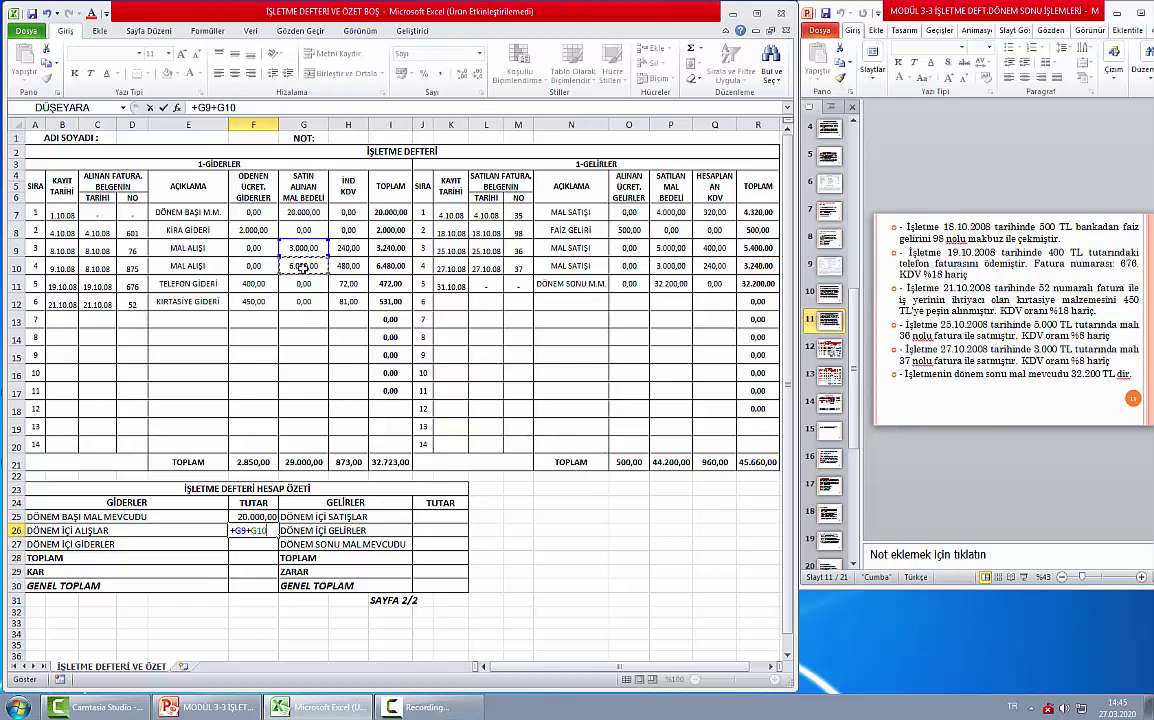
{"action": "key", "text": "Return"}
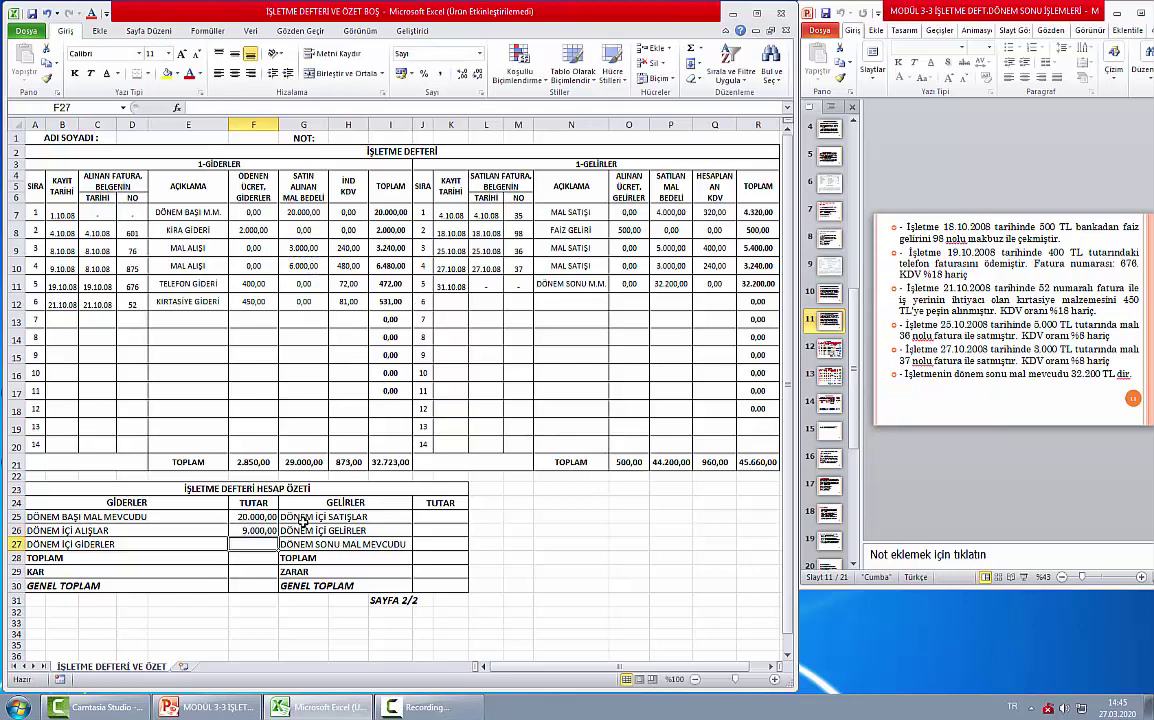
- Re-enter the DÖNEM İÇİ ALIŞLAR amount as +G21-G7 and review the formula against the purchased goods total
{"action": "key", "text": "Up"}
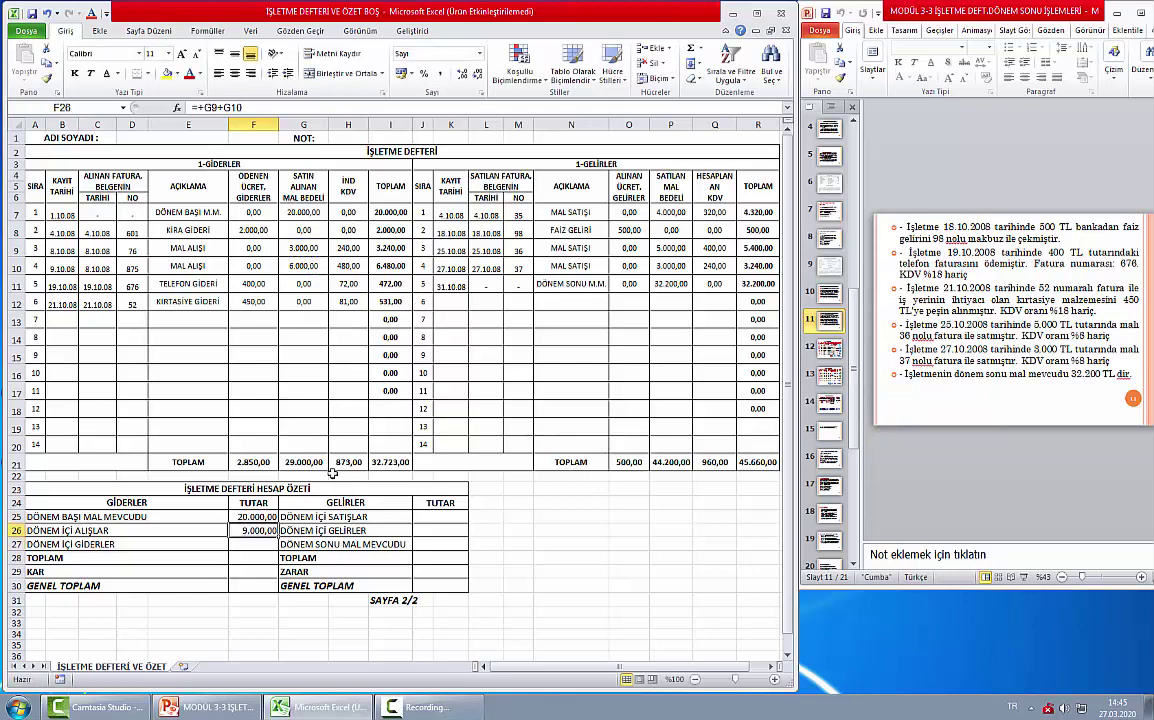
{"action": "type", "text": "+"}
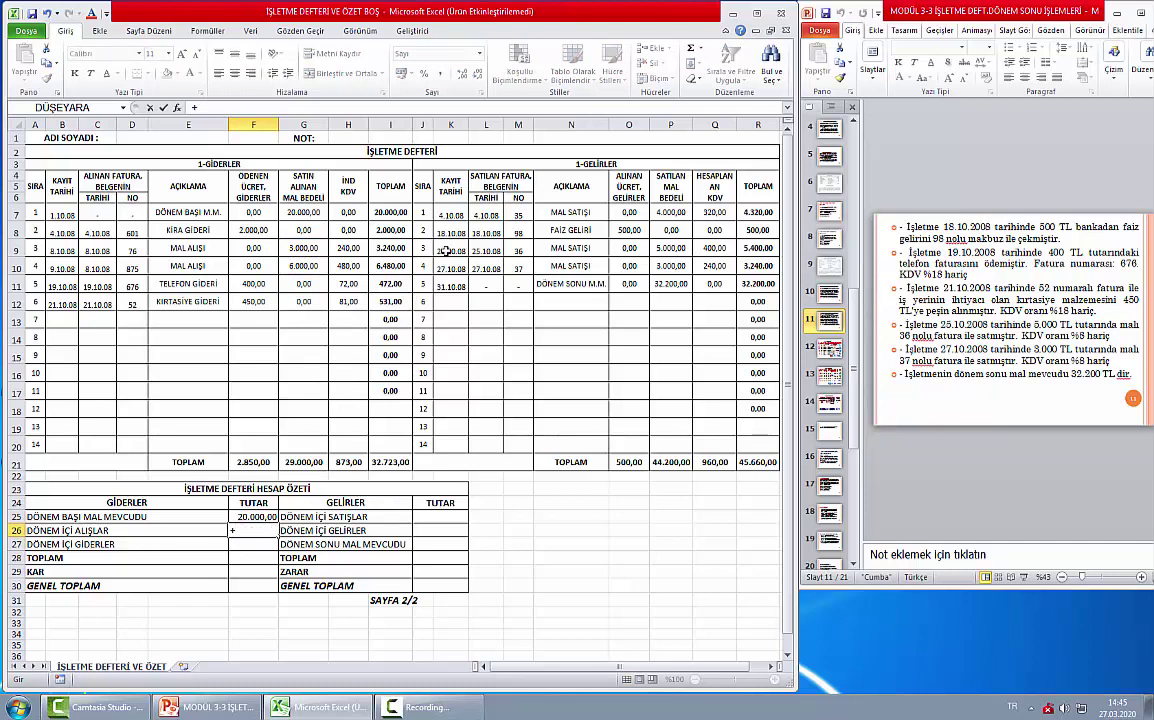
{"action": "left_click", "coordinate": [314, 465]}
{"action": "type", "text": "-"}
{"action": "left_click", "coordinate": [300, 212]}
{"action": "key", "text": "Return"}
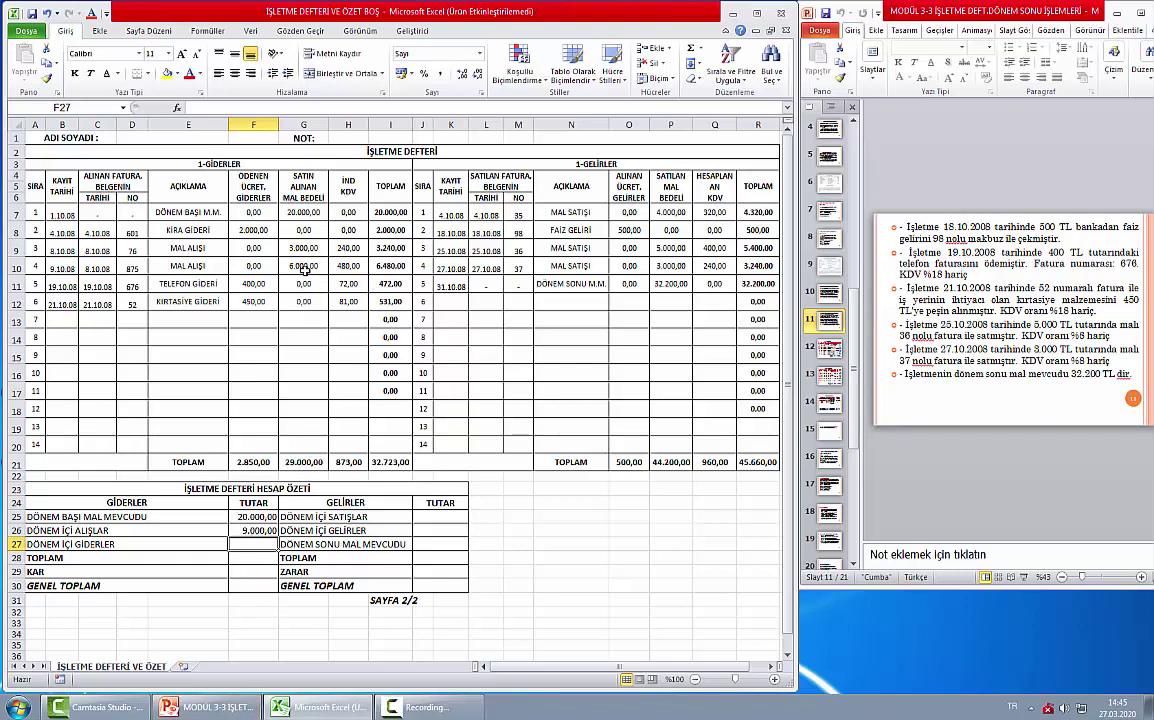
{"action": "left_click", "coordinate": [272, 531]}
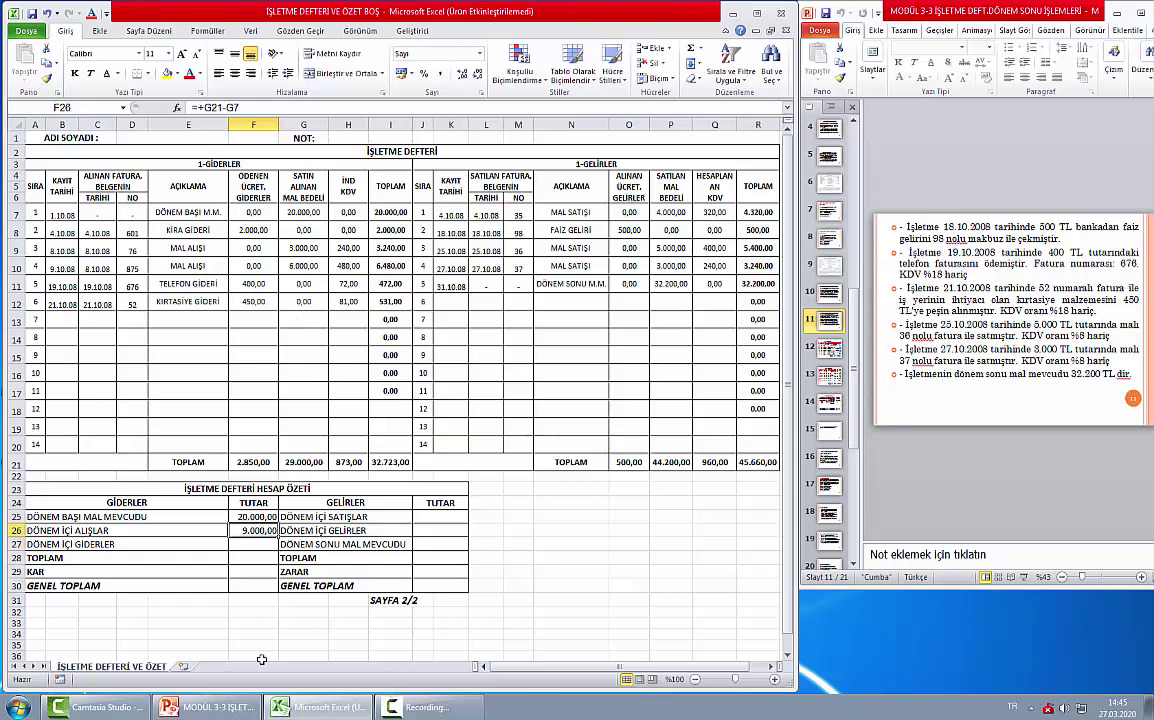
{"action": "left_click", "coordinate": [306, 465]}
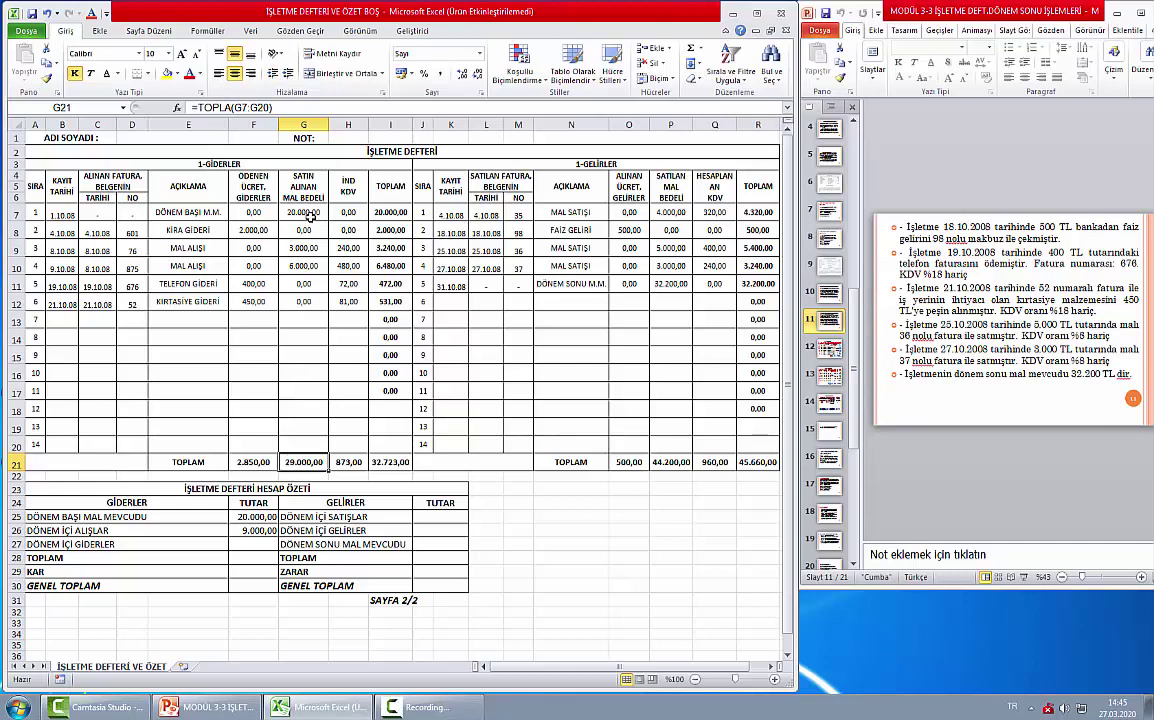
{"action": "left_click", "coordinate": [255, 530]}
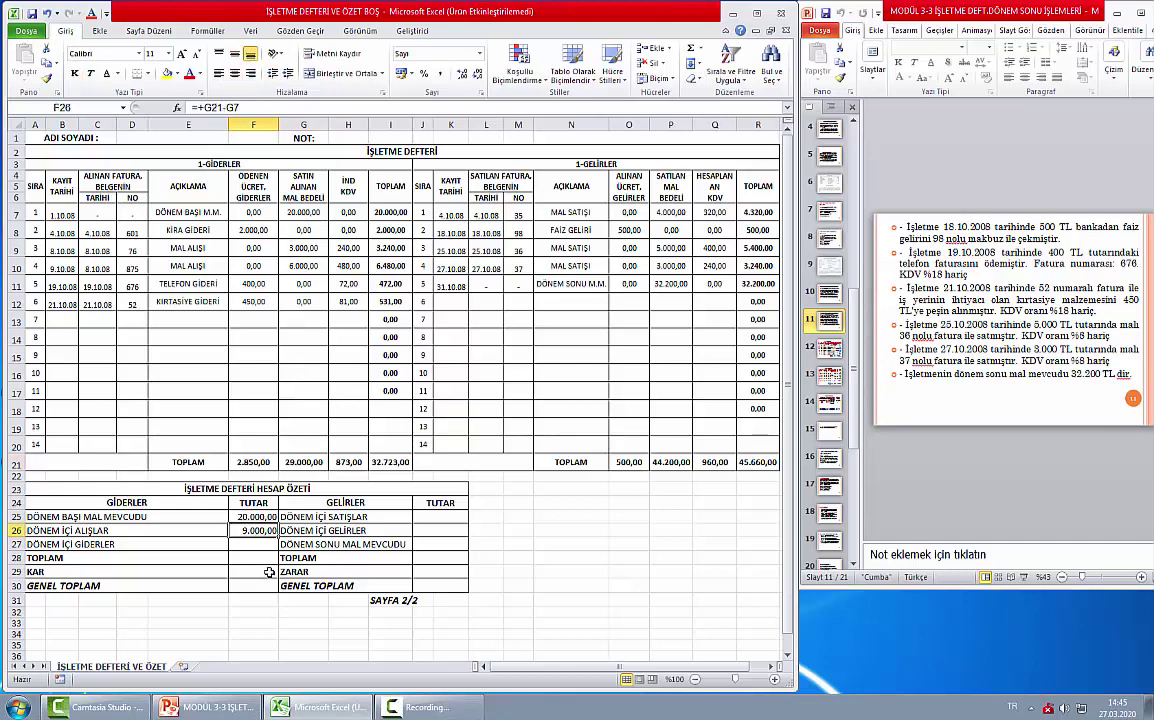
- Set the DÖNEM İÇİ ALIŞLAR amount to the purchased goods total minus the opening stock in the summary, +G21-F25
{"action": "key", "text": "F2"}
{"action": "key", "text": "Escape"}
{"action": "type", "text": "+"}
{"action": "left_click", "coordinate": [303, 462]}
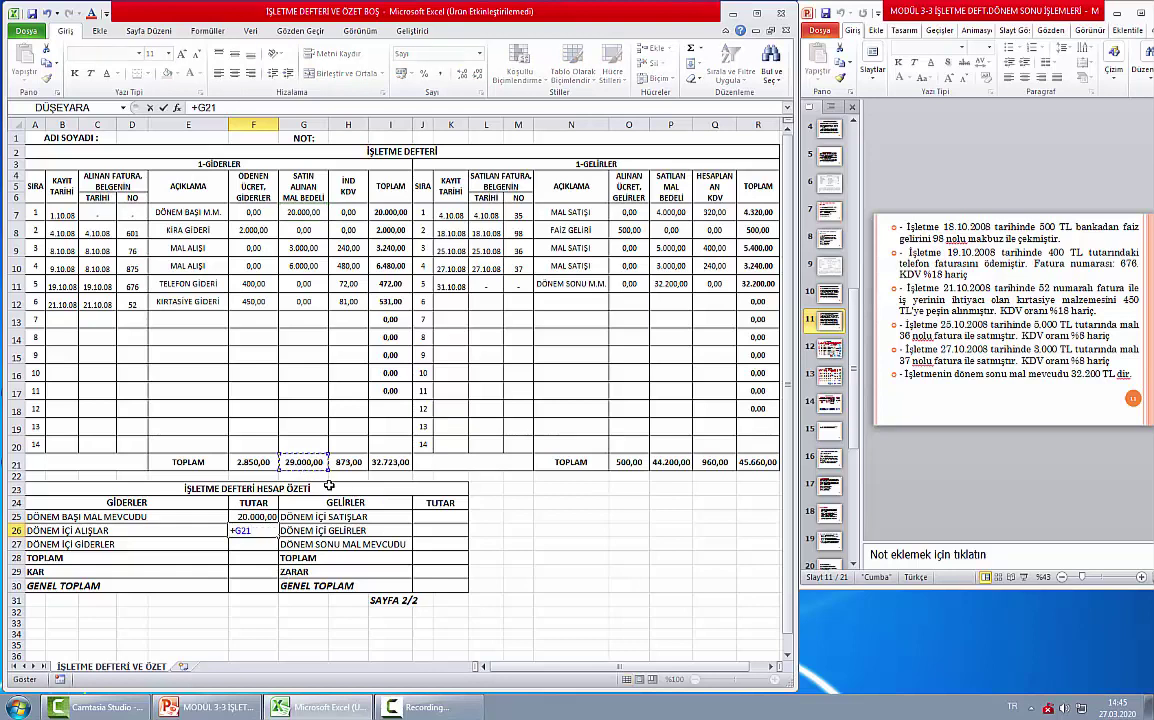
{"action": "type", "text": "-"}
{"action": "left_click", "coordinate": [263, 517]}
{"action": "key", "text": "Return"}
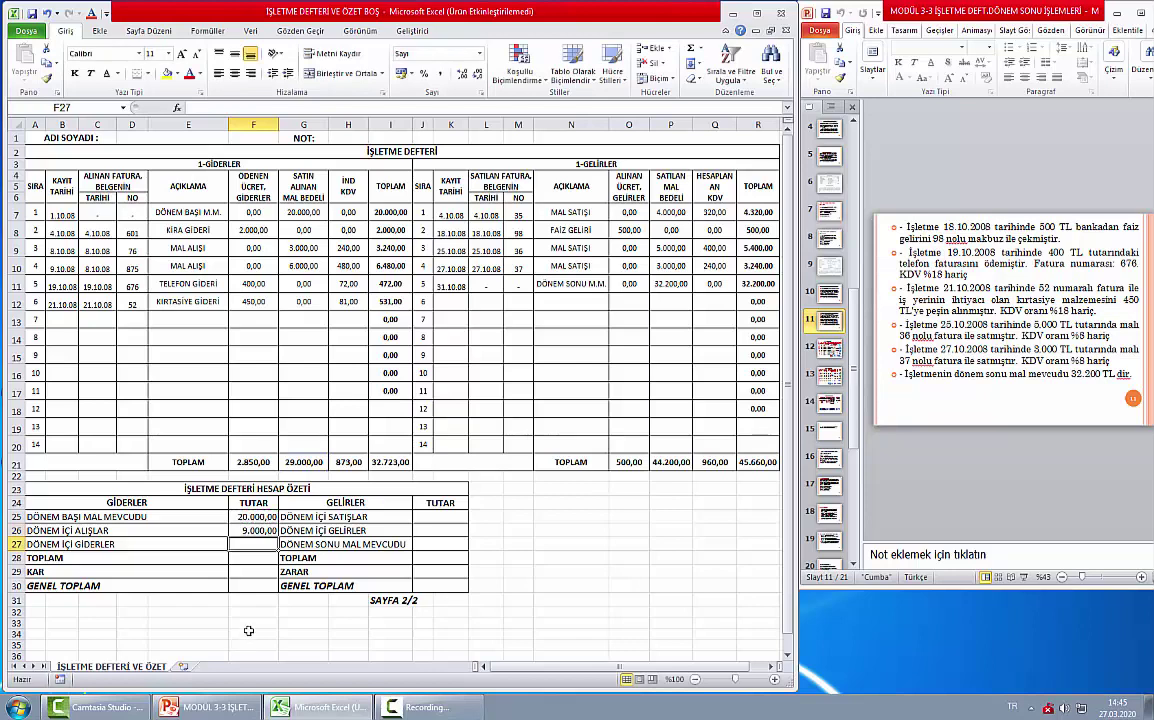
- Link the DÖNEM İÇİ GİDERLER amount to the paid expenses total with the formula +F21
{"action": "type", "text": "+"}
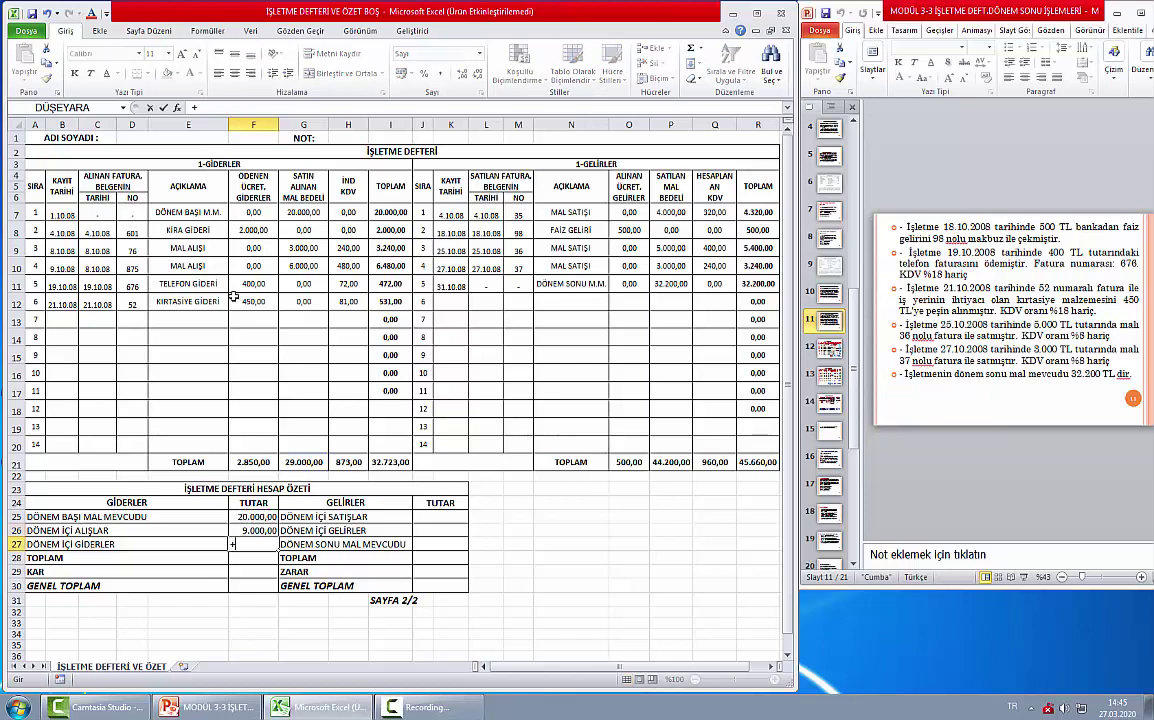
{"action": "left_click", "coordinate": [253, 462]}
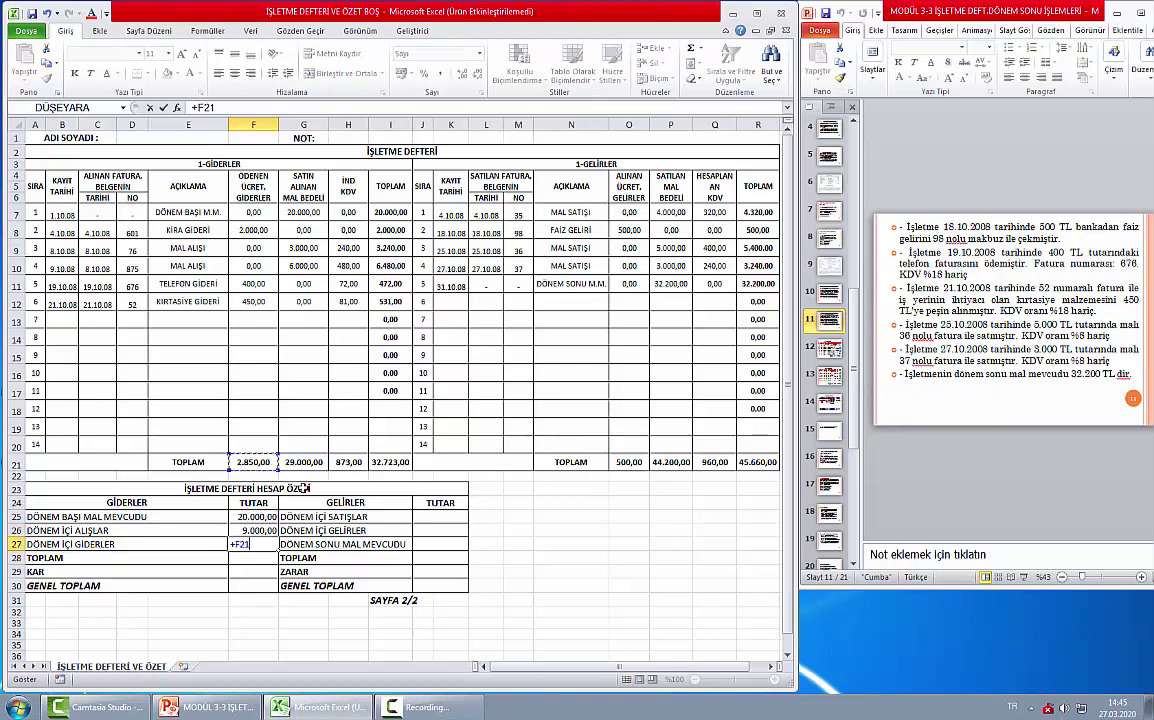
{"action": "key", "text": "Return"}
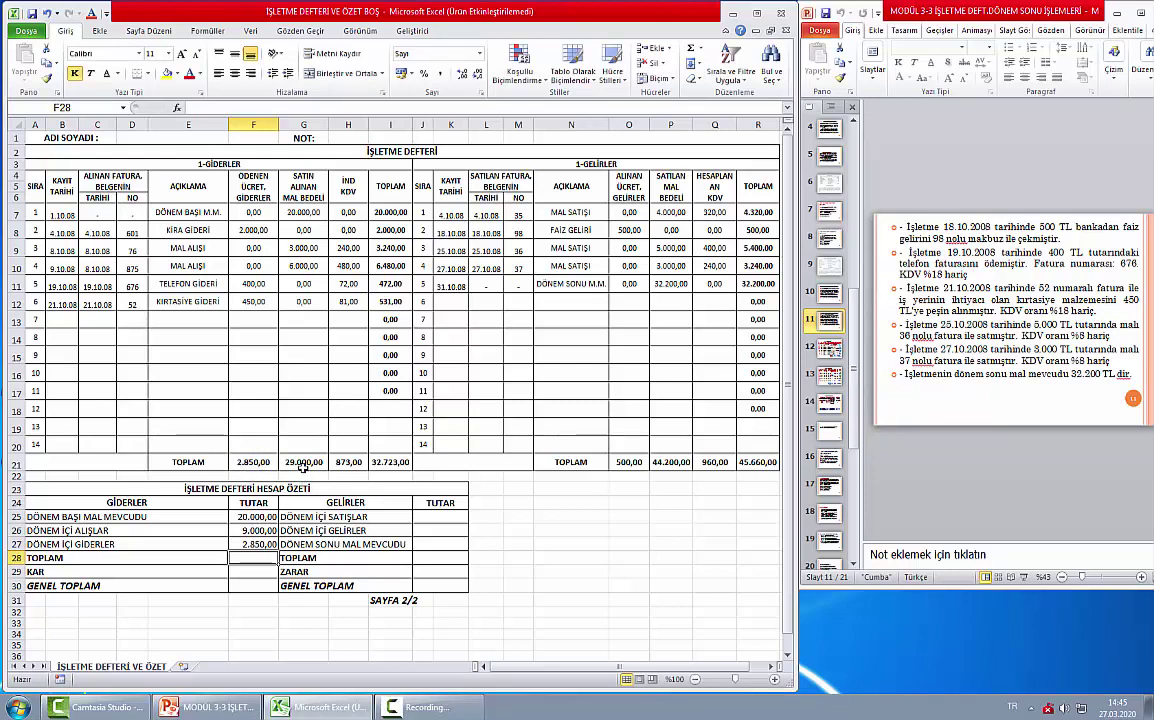
- Total the summary's expense side in F28 with +F25+F26+F27 and cross-check it against the sum of F21 and G21
{"action": "type", "text": "+F25"}
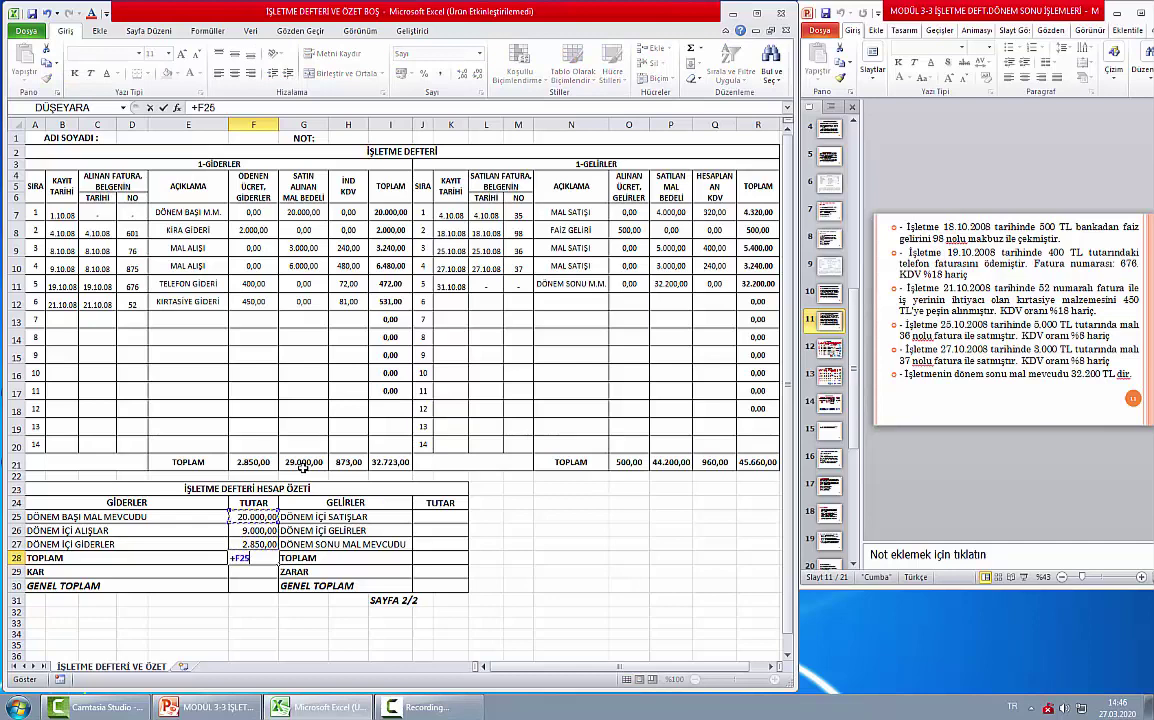
{"action": "type", "text": "+F27+F26+F27"}
{"action": "key", "text": "Return"}
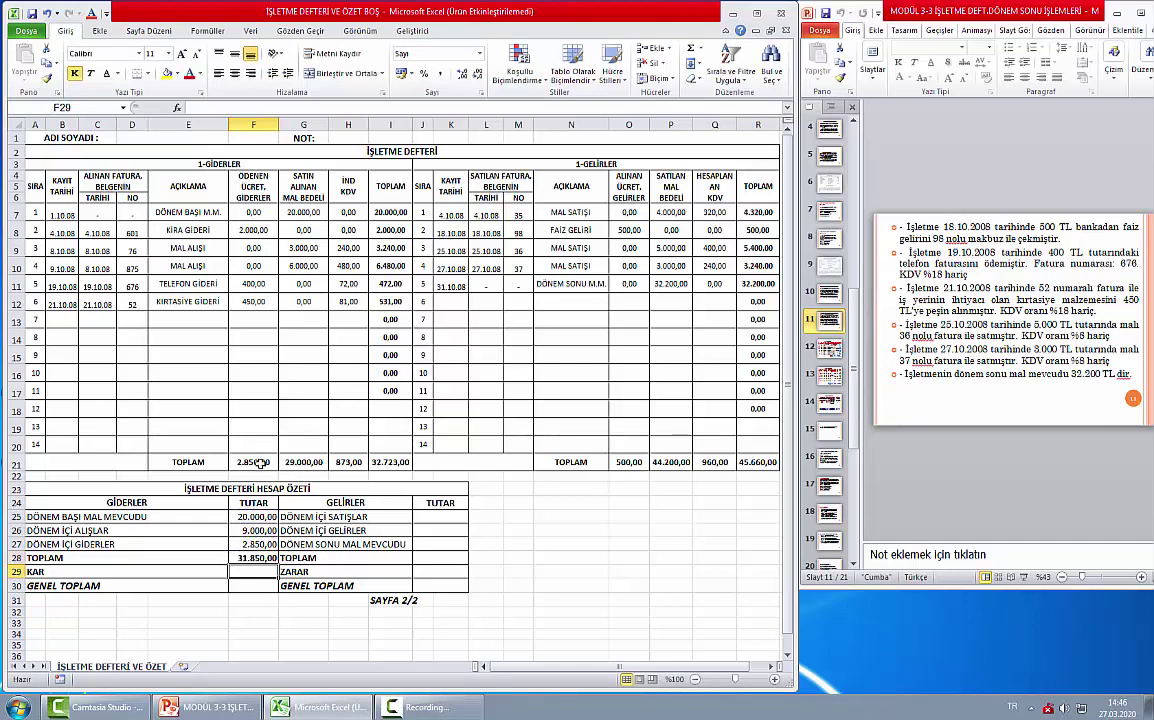
{"action": "left_click_drag", "start_coordinate": [268, 462], "coordinate": [303, 462]}
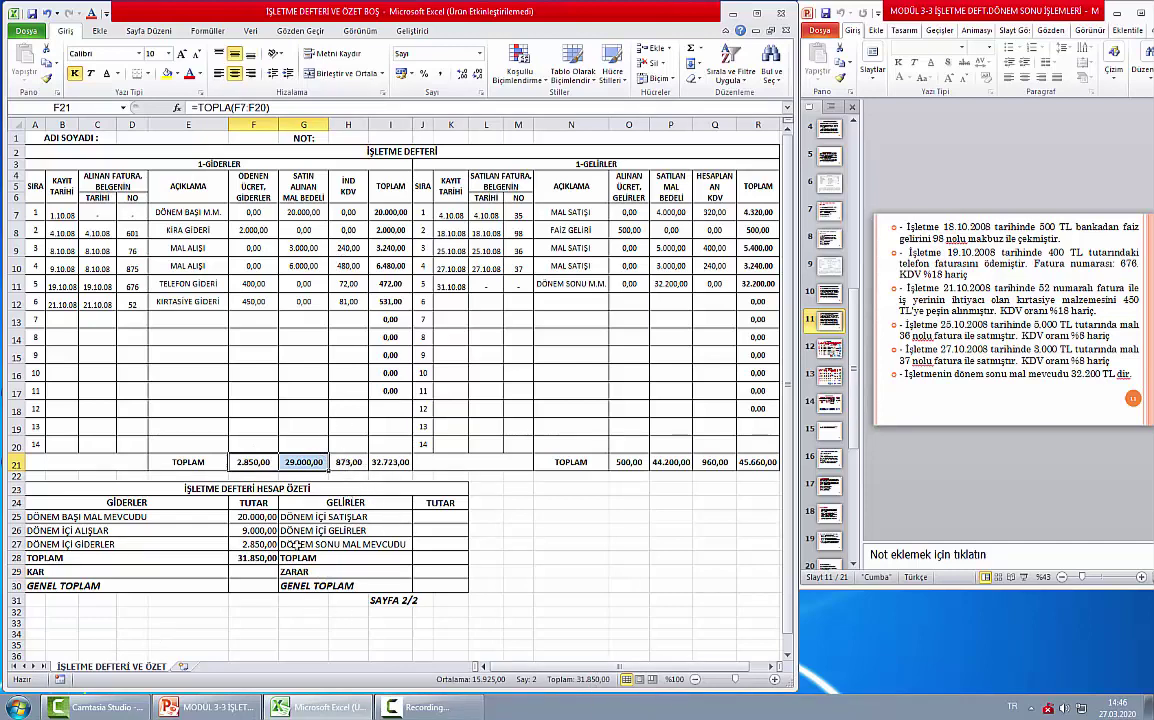
{"action": "left_click", "coordinate": [258, 557]}
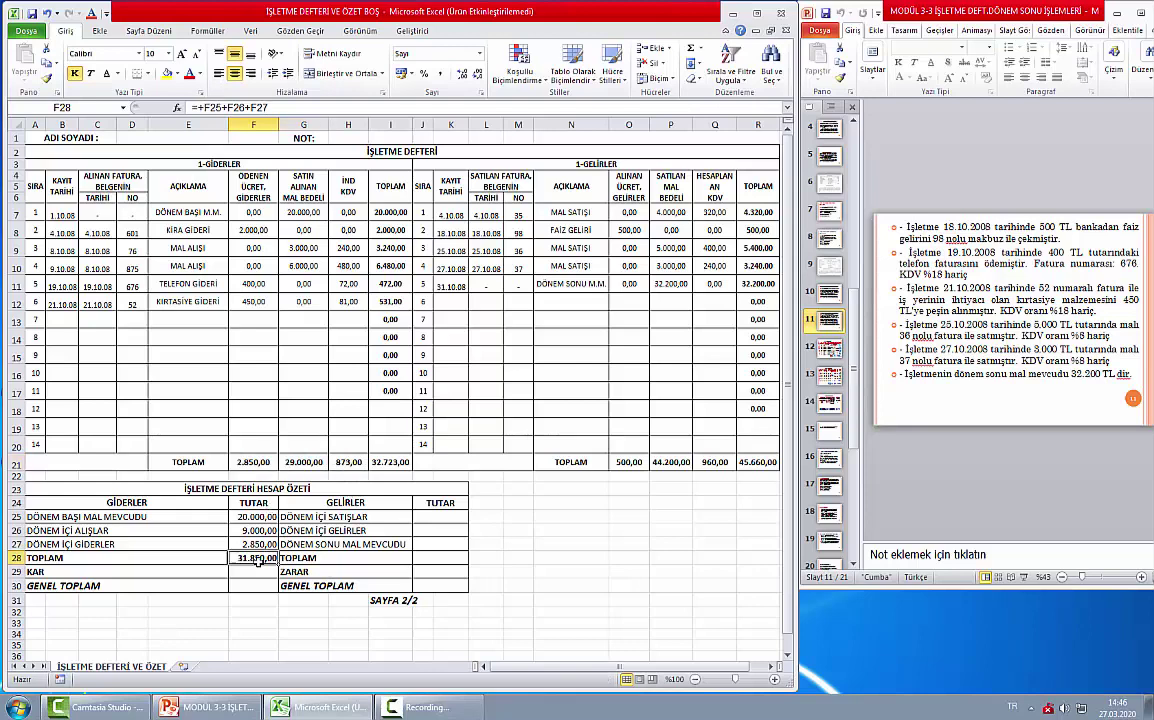
- Enter +P21-P11 as the DÖNEM İÇİ SATIŞLAR amount and check it against the sum of sales P7, P9 and P10
{"action": "left_click", "coordinate": [440, 517]}
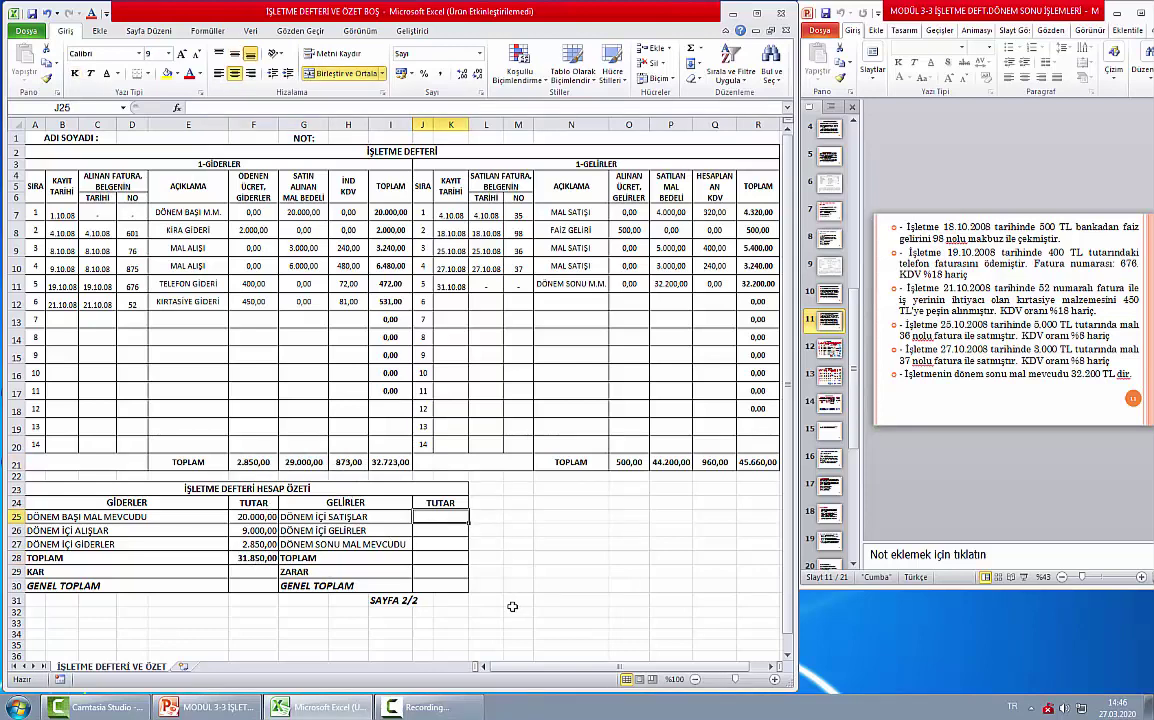
{"action": "type", "text": "+"}
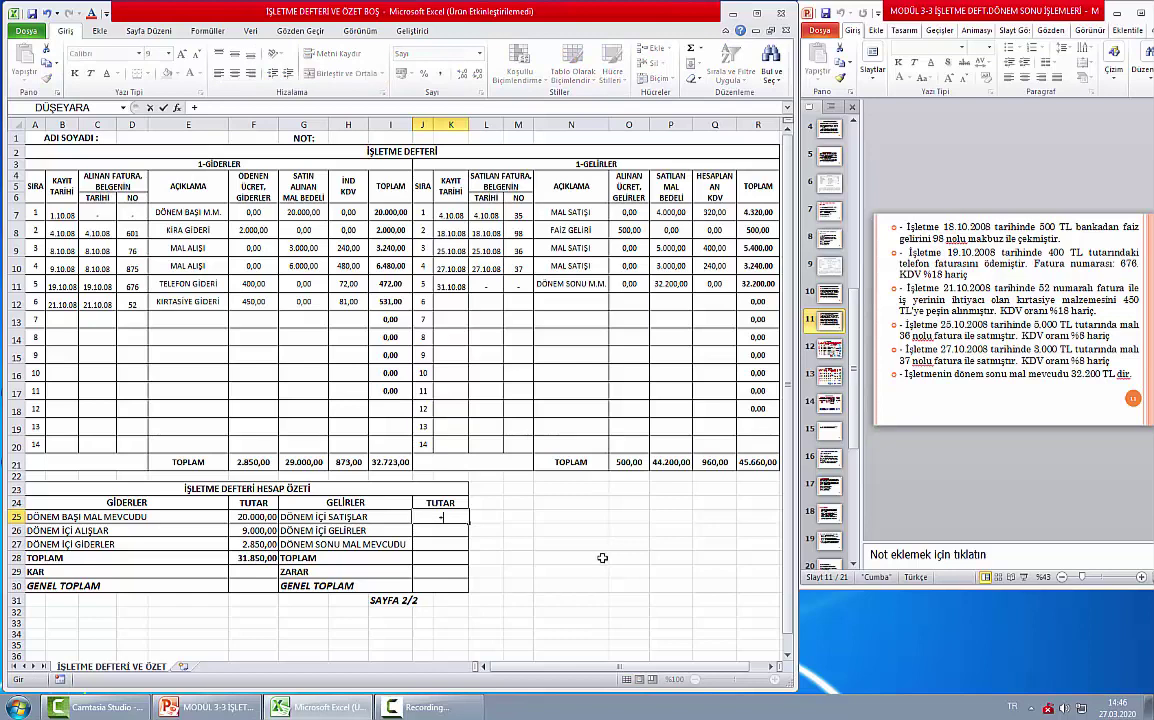
{"action": "left_click", "coordinate": [678, 462]}
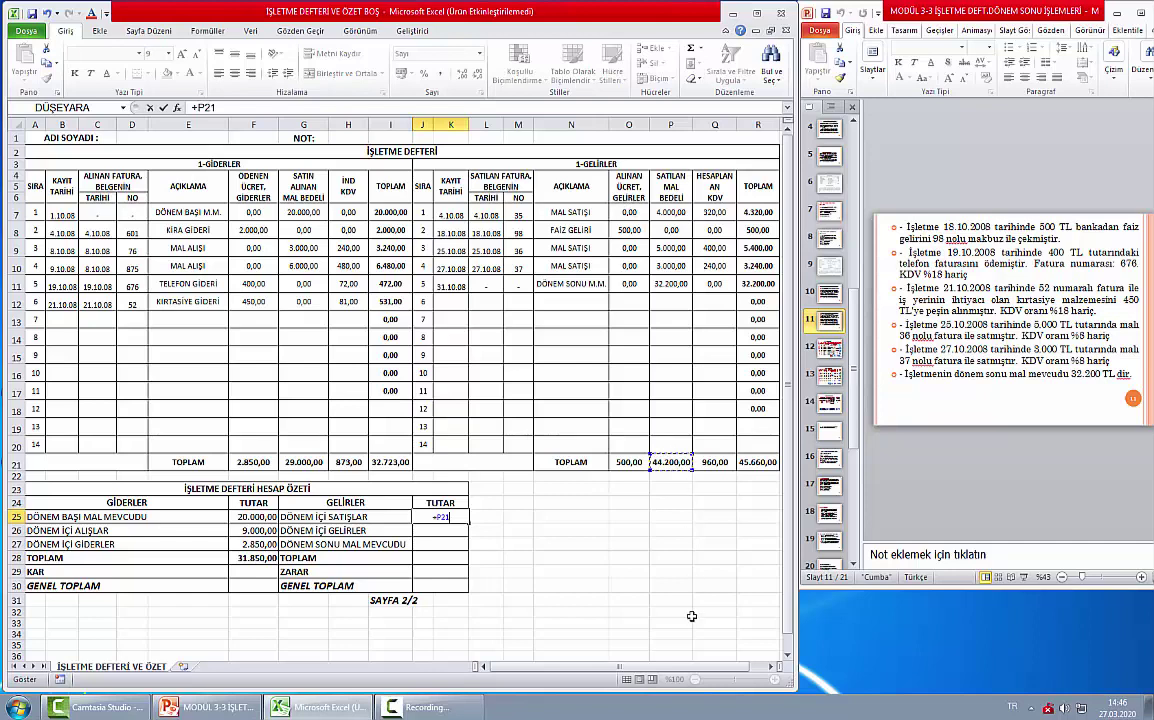
{"action": "type", "text": "-"}
{"action": "left_click", "coordinate": [672, 284]}
{"action": "key", "text": "Return"}
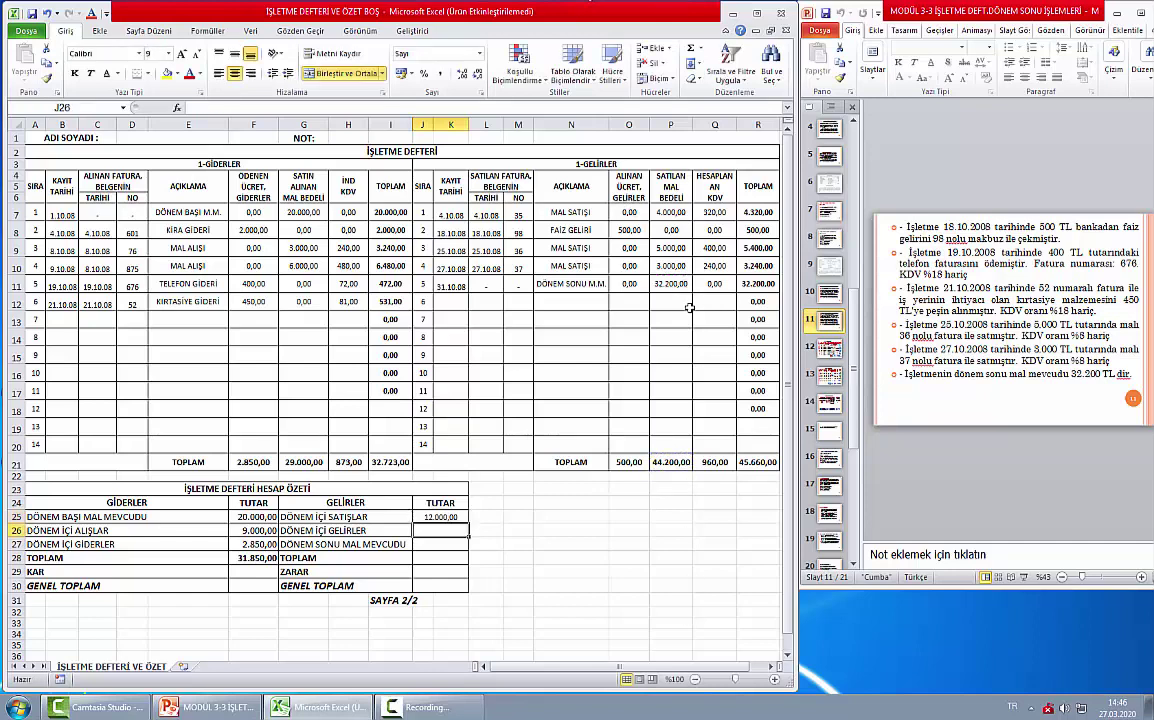
{"action": "left_click", "coordinate": [670, 212]}
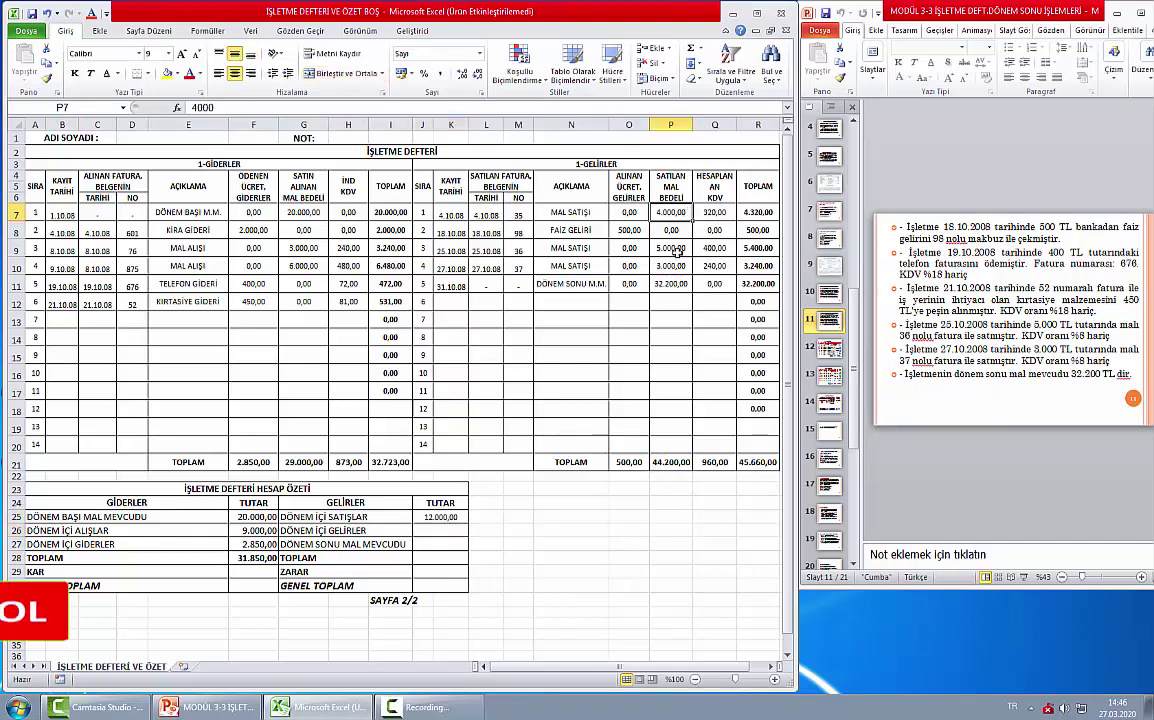
{"action": "left_click", "coordinate": [670, 248], "text": "ctrl"}
{"action": "left_click", "coordinate": [672, 266], "text": "ctrl"}
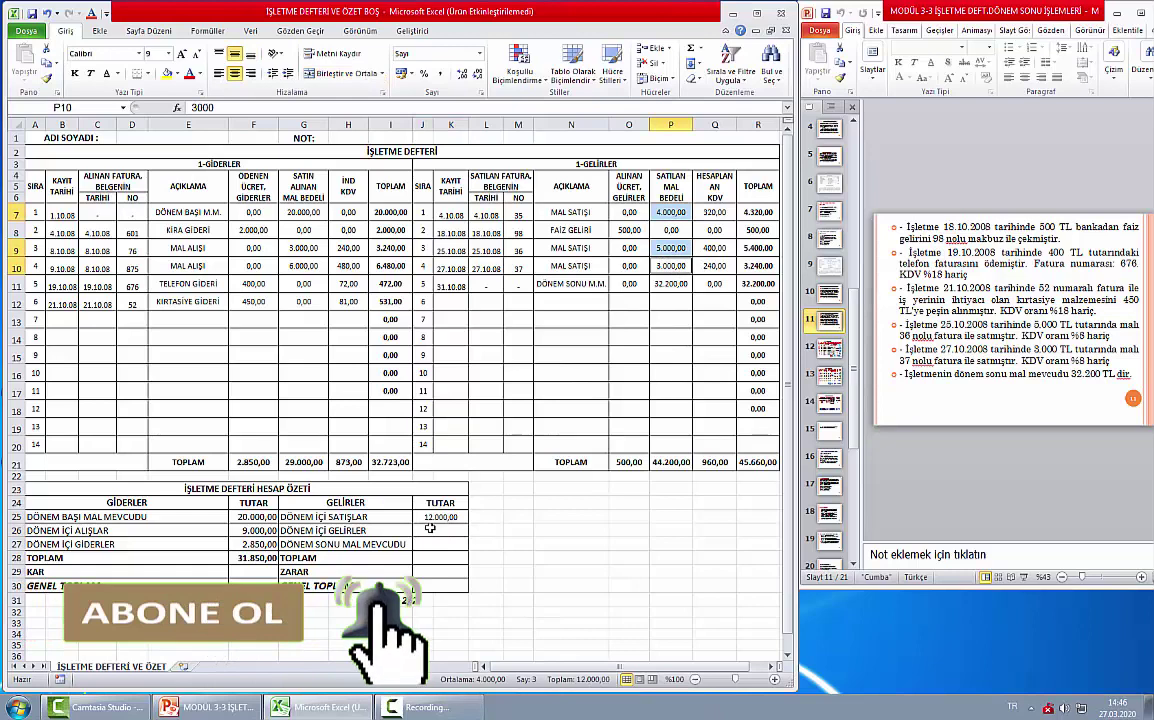
- Enter +O21 as the DÖNEM İÇİ GELİRLER amount and +P11 as the DÖNEM SONU MAL MEVCUDU amount
{"action": "key", "text": "Escape"}
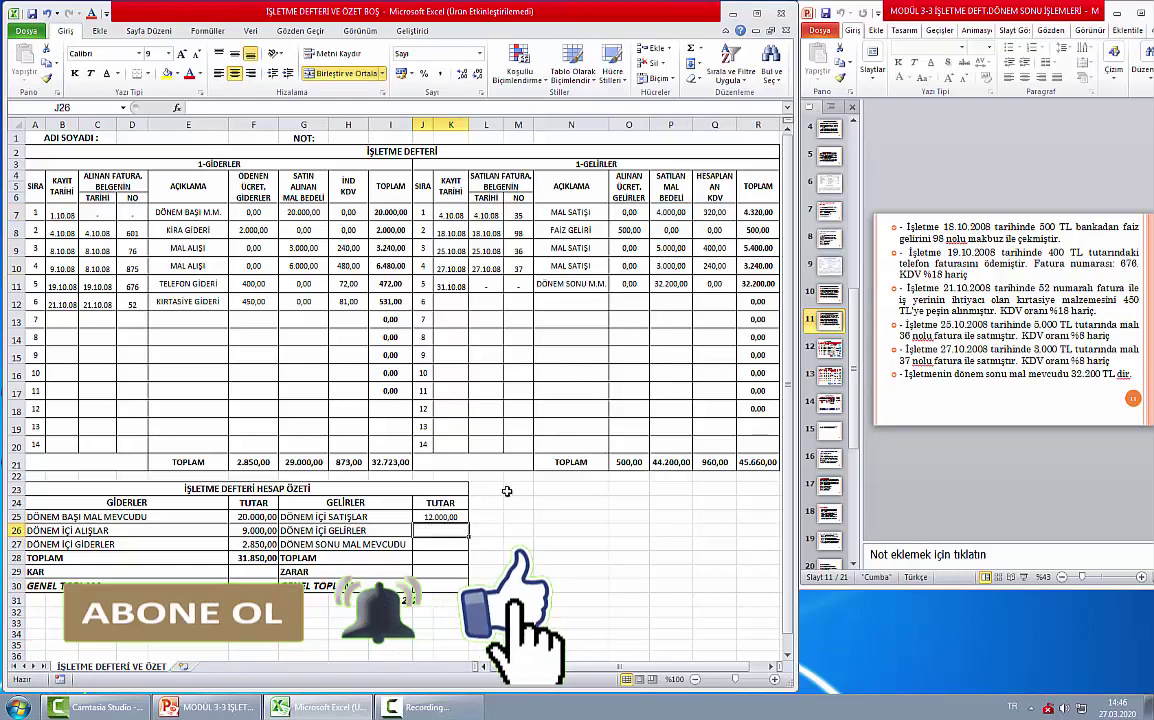
{"action": "type", "text": "+"}
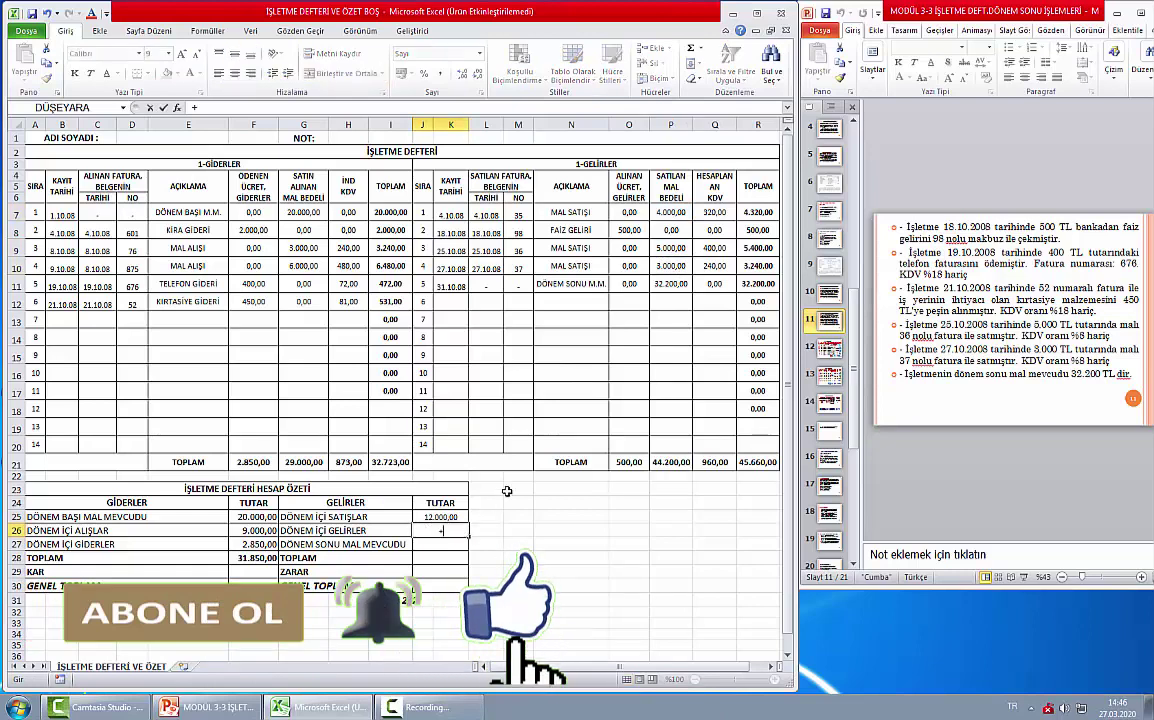
{"action": "left_click", "coordinate": [629, 463]}
{"action": "key", "text": "Return"}
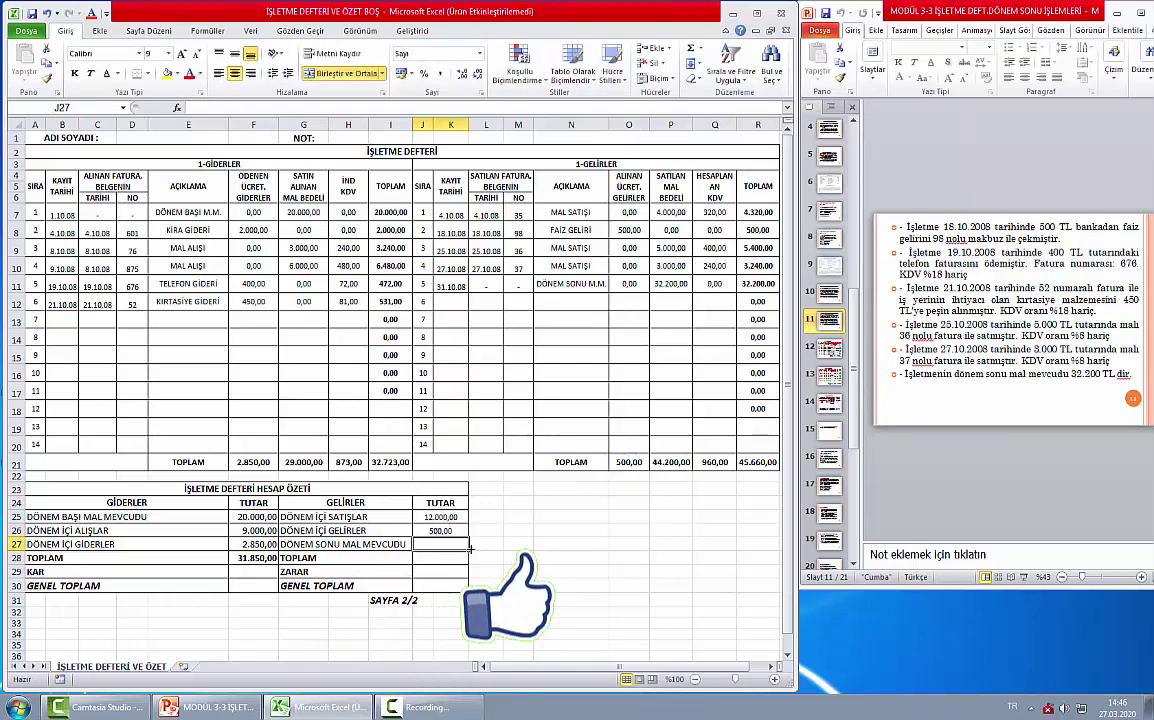
{"action": "type", "text": "+"}
{"action": "left_click", "coordinate": [668, 285]}
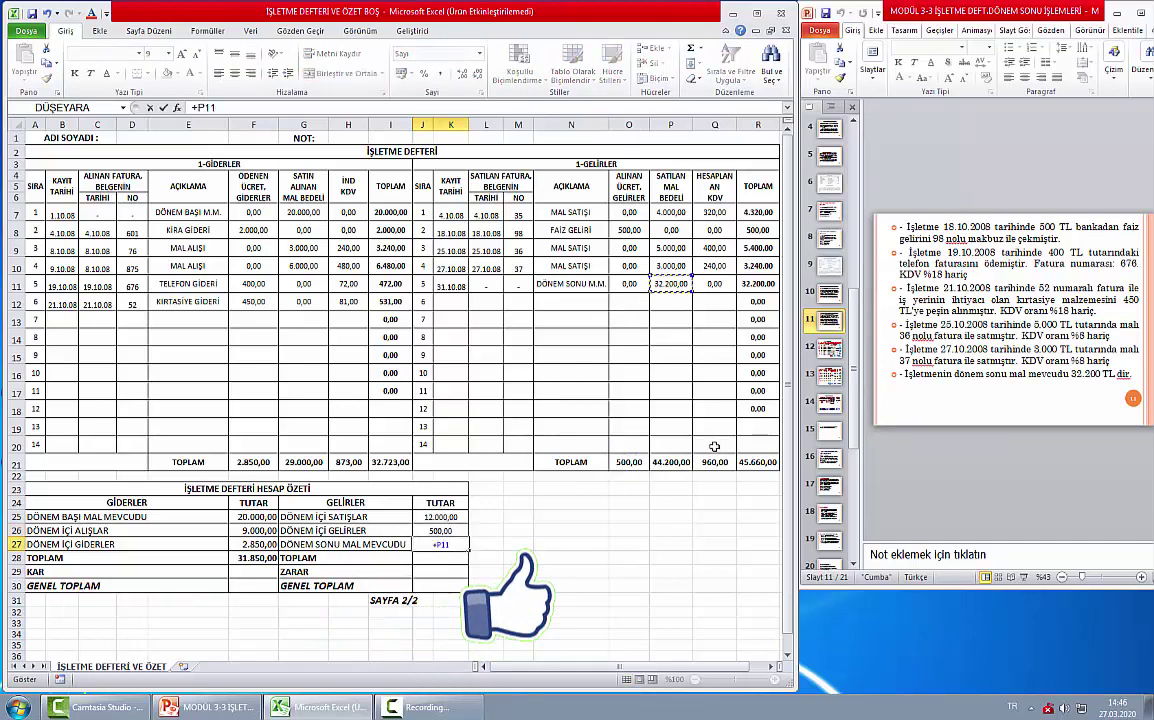
{"action": "key", "text": "Return"}
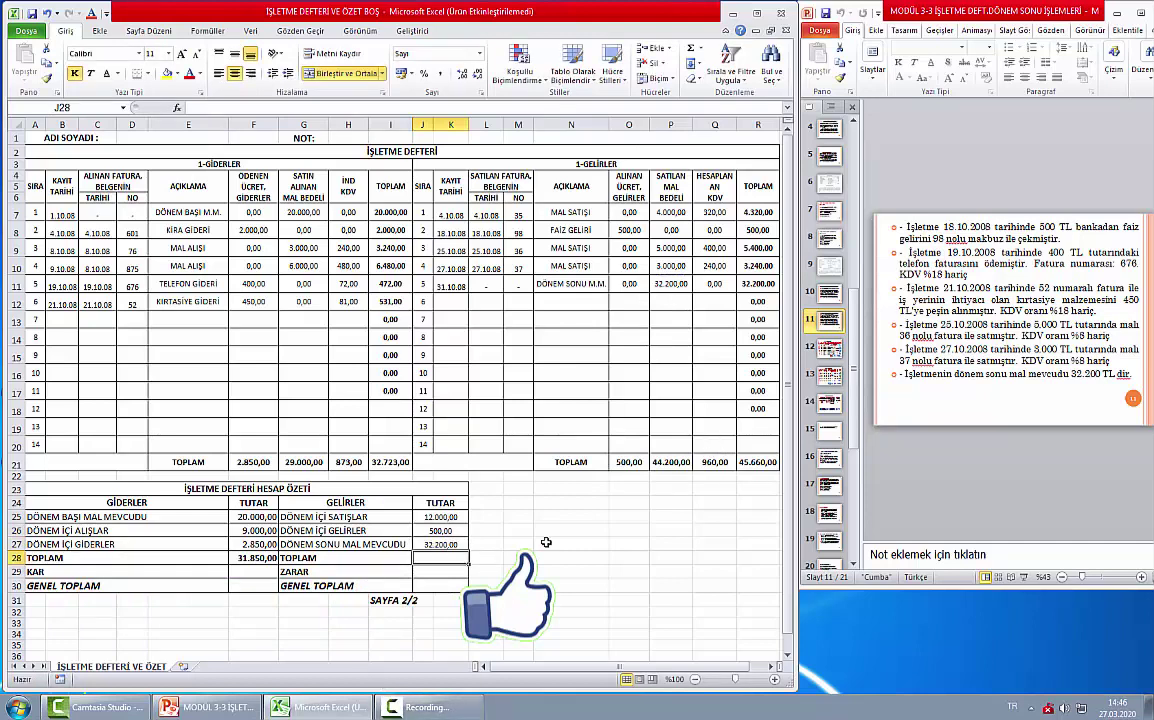
- Total the summary's income side in J28 with the formula +J25+J26+J27 and review the entries
{"action": "type", "text": "+"}
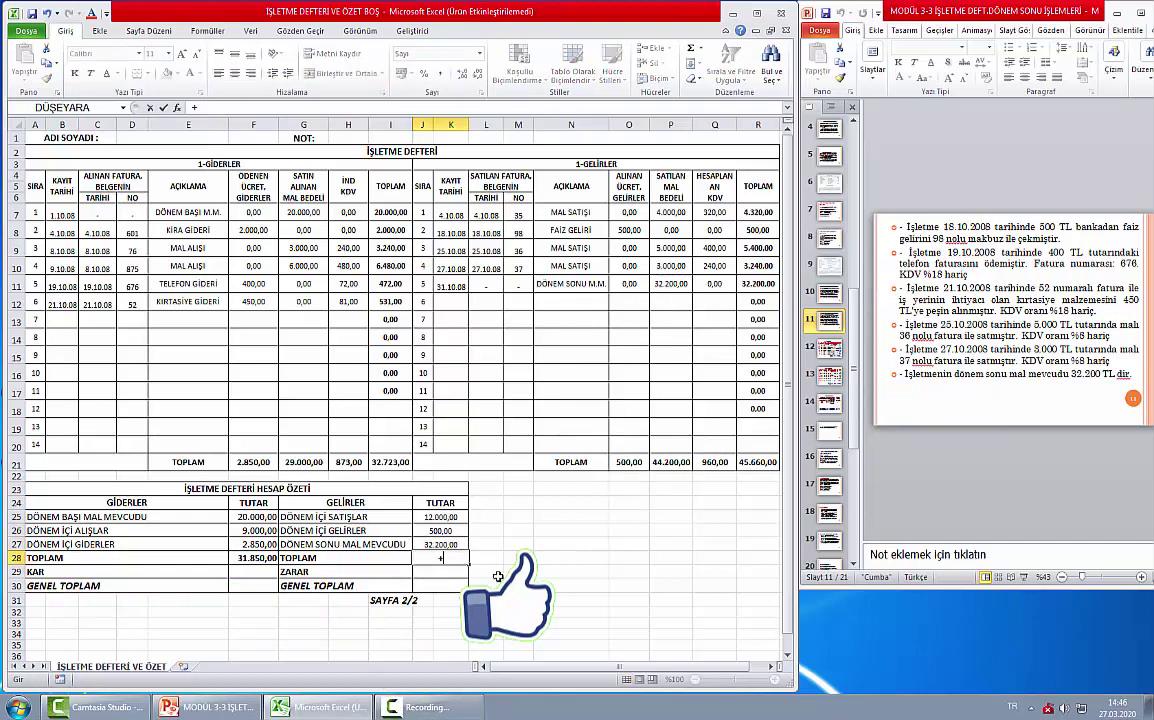
{"action": "key", "text": "Up"}
{"action": "key", "text": "Up"}
{"action": "type", "text": "+J26+J27"}
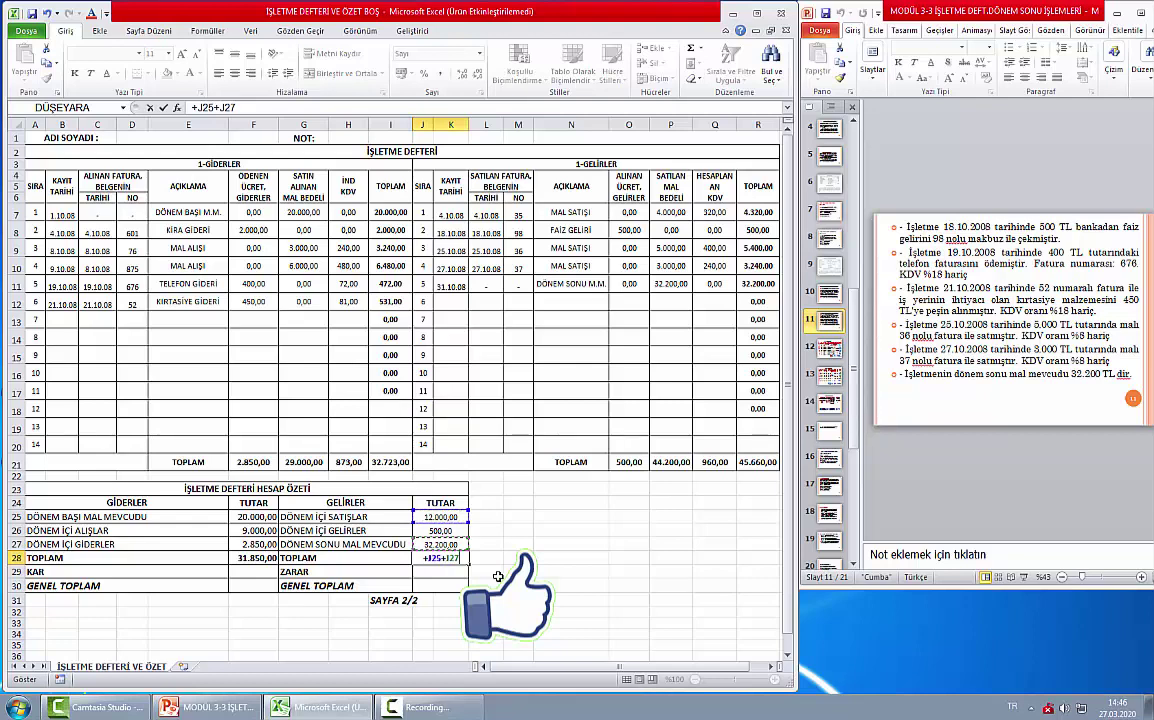
{"action": "key", "text": "Return"}
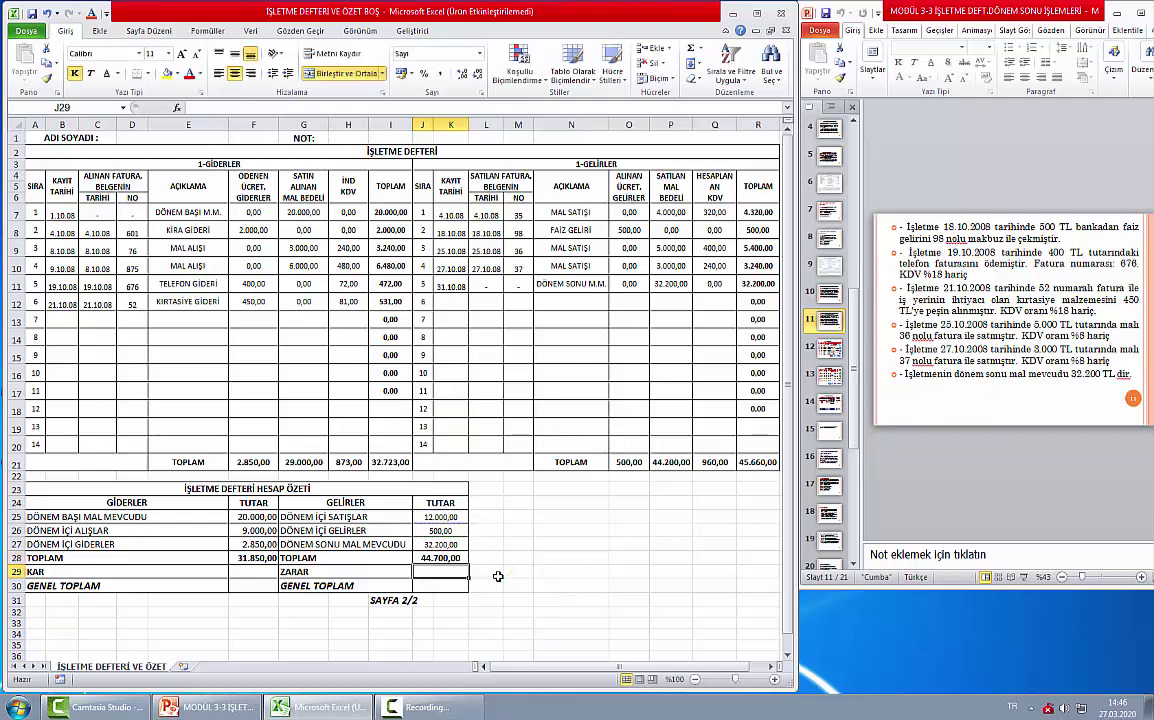
{"action": "key", "text": "Up"}
{"action": "key", "text": "Up"}
{"action": "key", "text": "Up"}
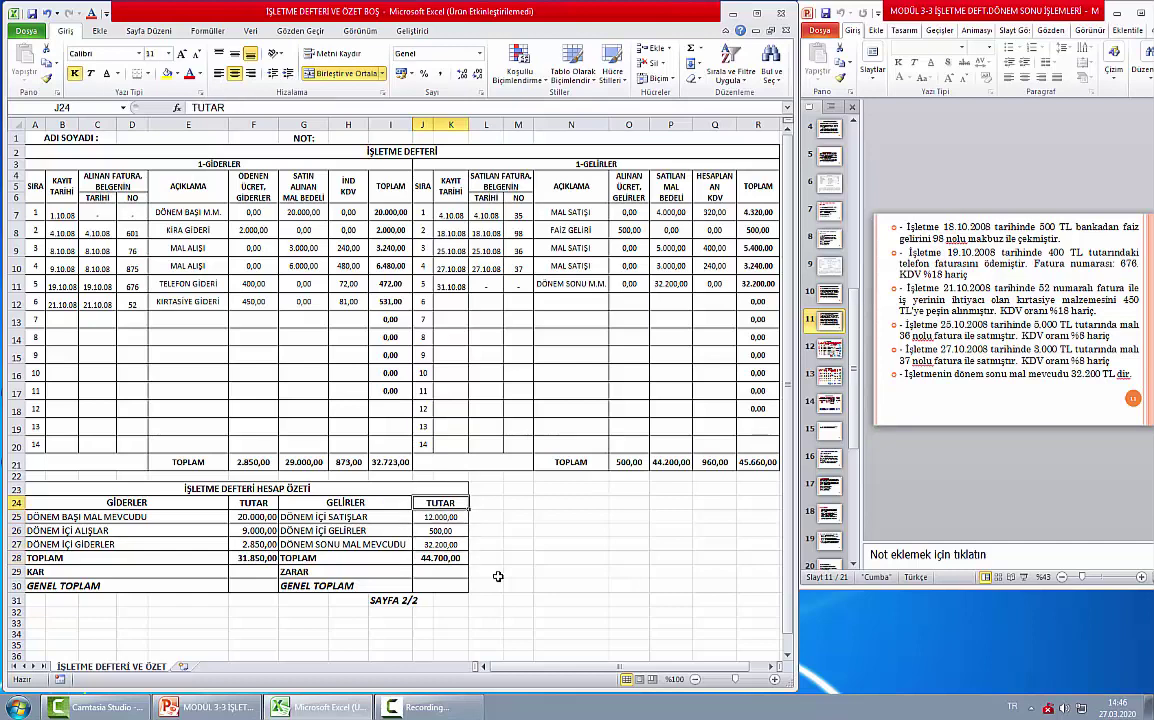
{"action": "key", "text": "Down"}
{"action": "key", "text": "Down"}
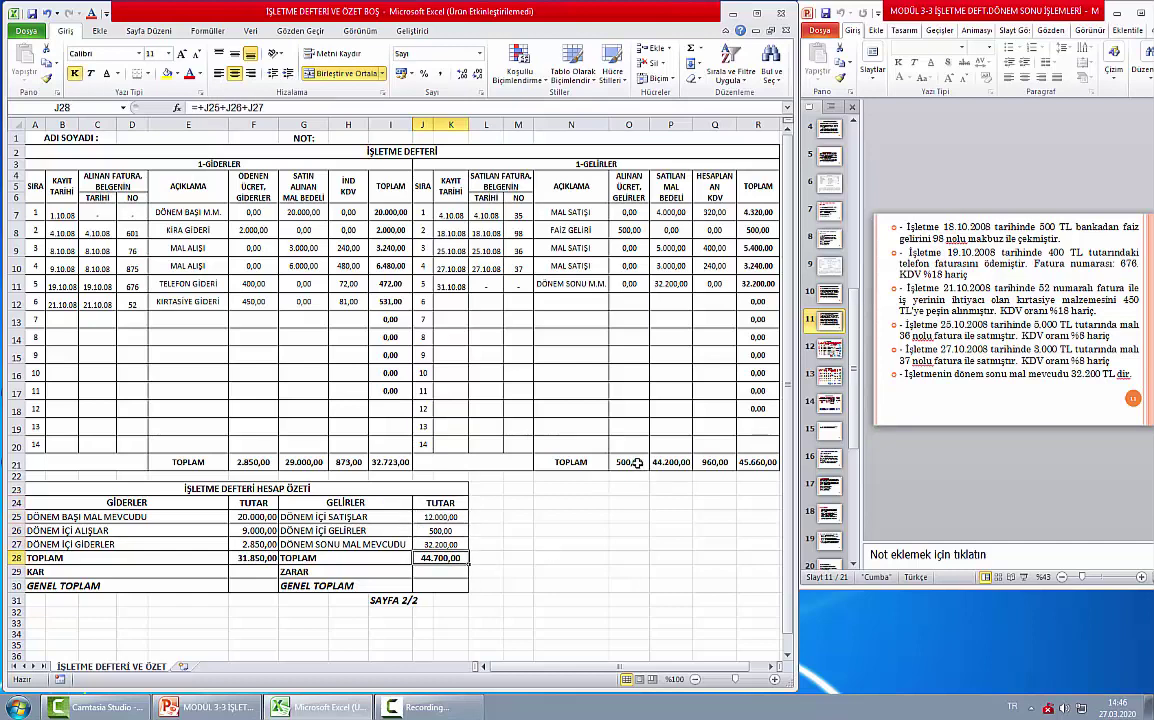
- Cross-check the income total by summing O21 and P21, and enter the KAR amount in F29 with the formula +J28-F28
{"action": "left_click_drag", "start_coordinate": [630, 463], "coordinate": [668, 463]}
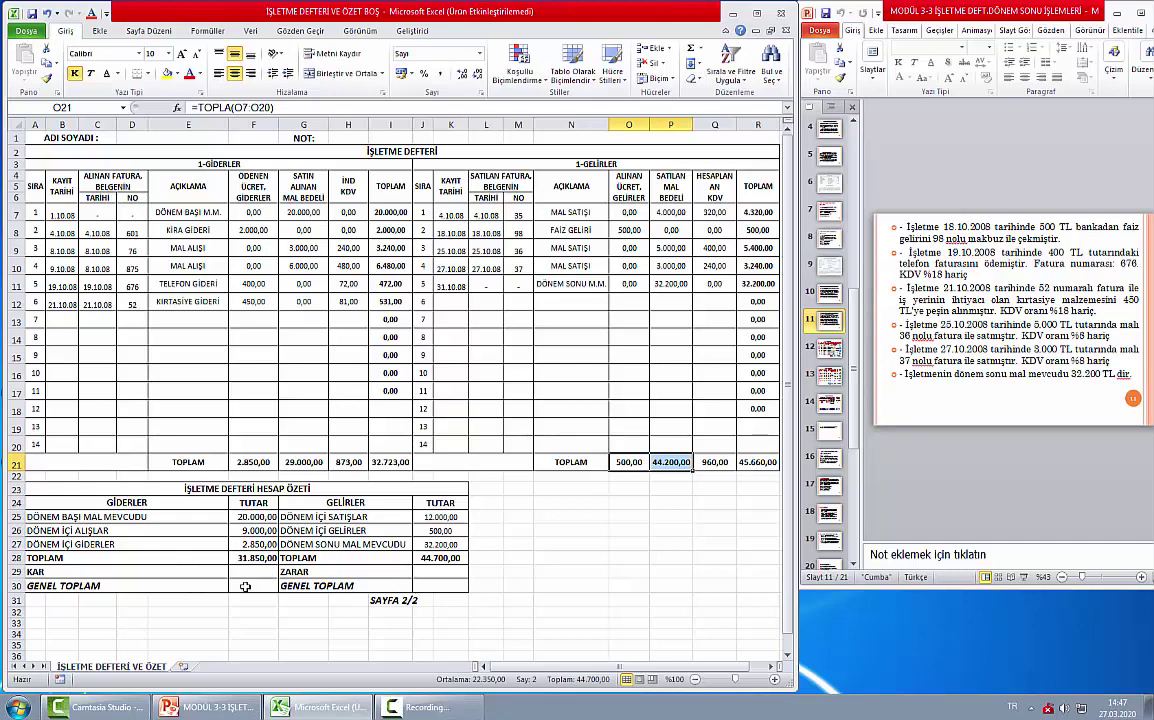
{"action": "left_click", "coordinate": [437, 579]}
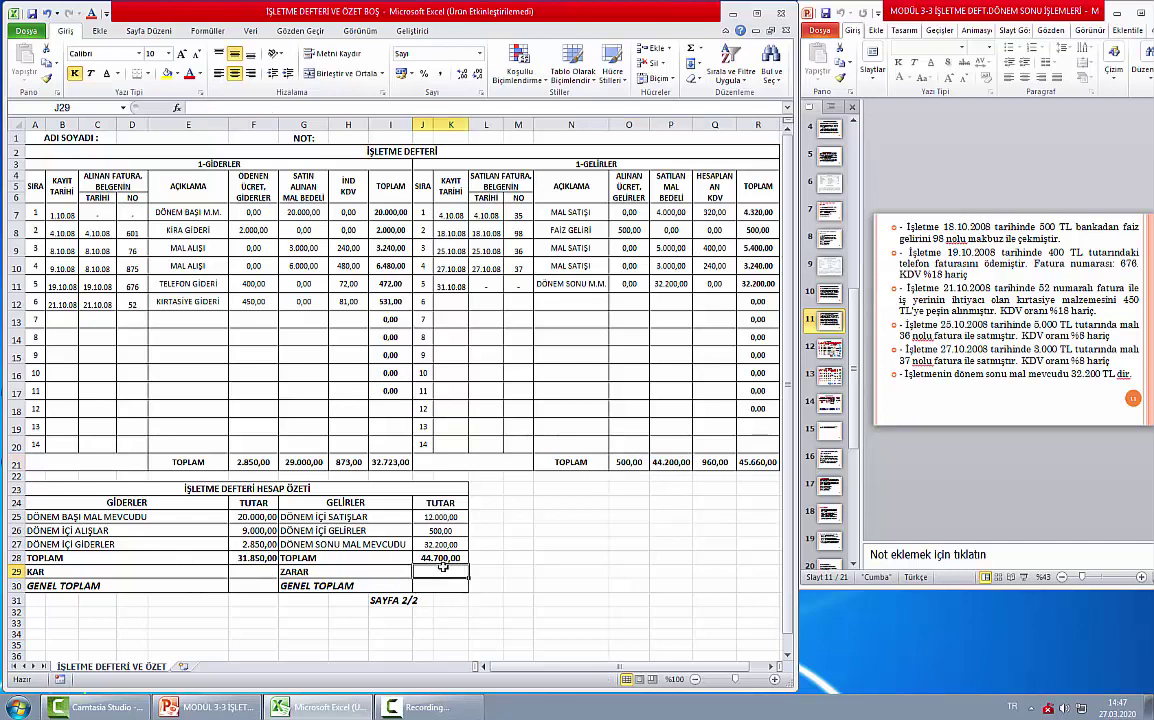
{"action": "left_click", "coordinate": [250, 576]}
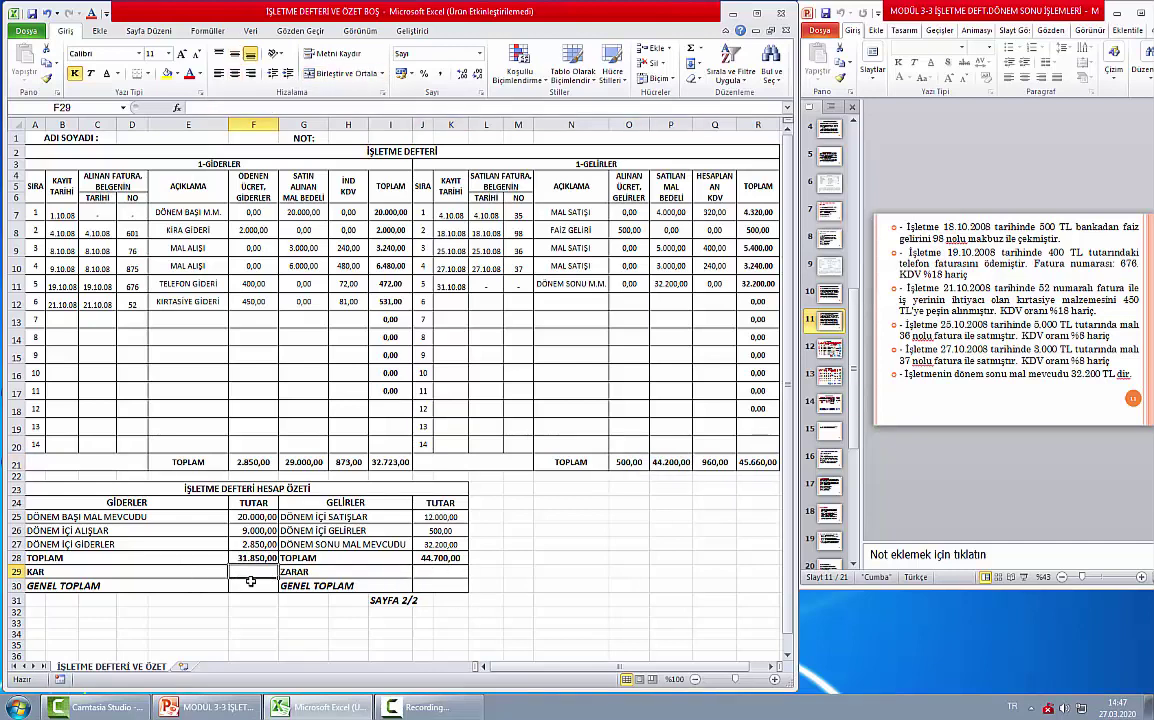
{"action": "type", "text": "+"}
{"action": "left_click", "coordinate": [452, 557]}
{"action": "type", "text": "-"}
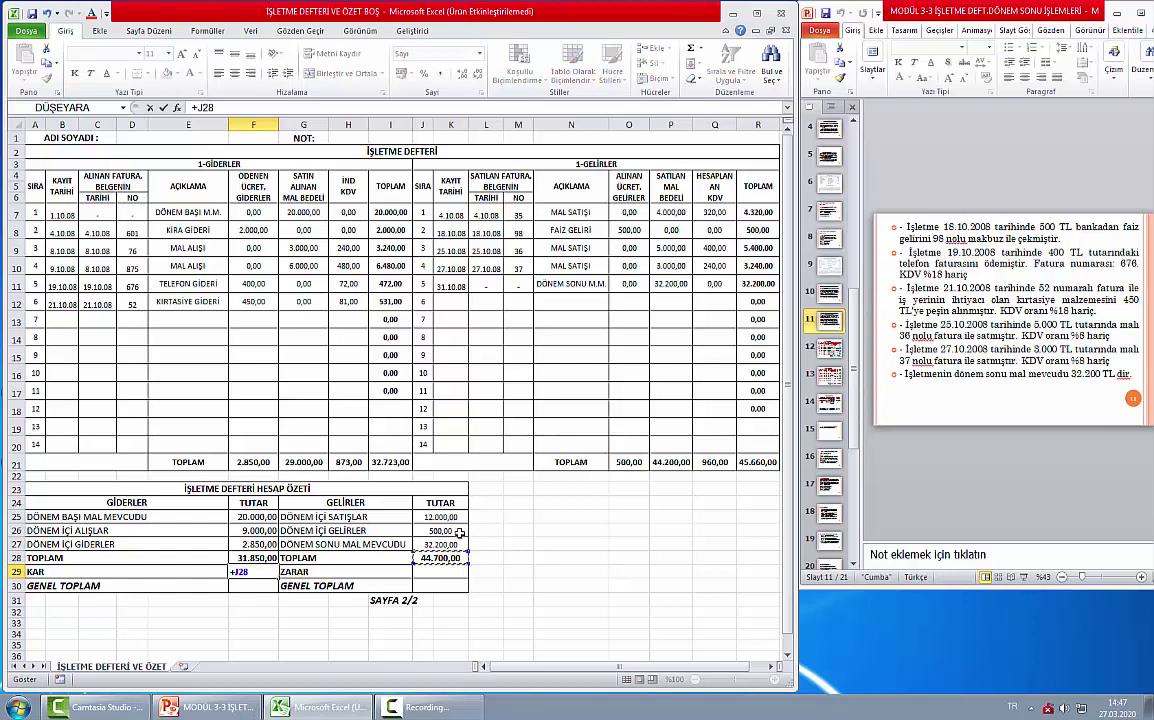
{"action": "left_click", "coordinate": [258, 558]}
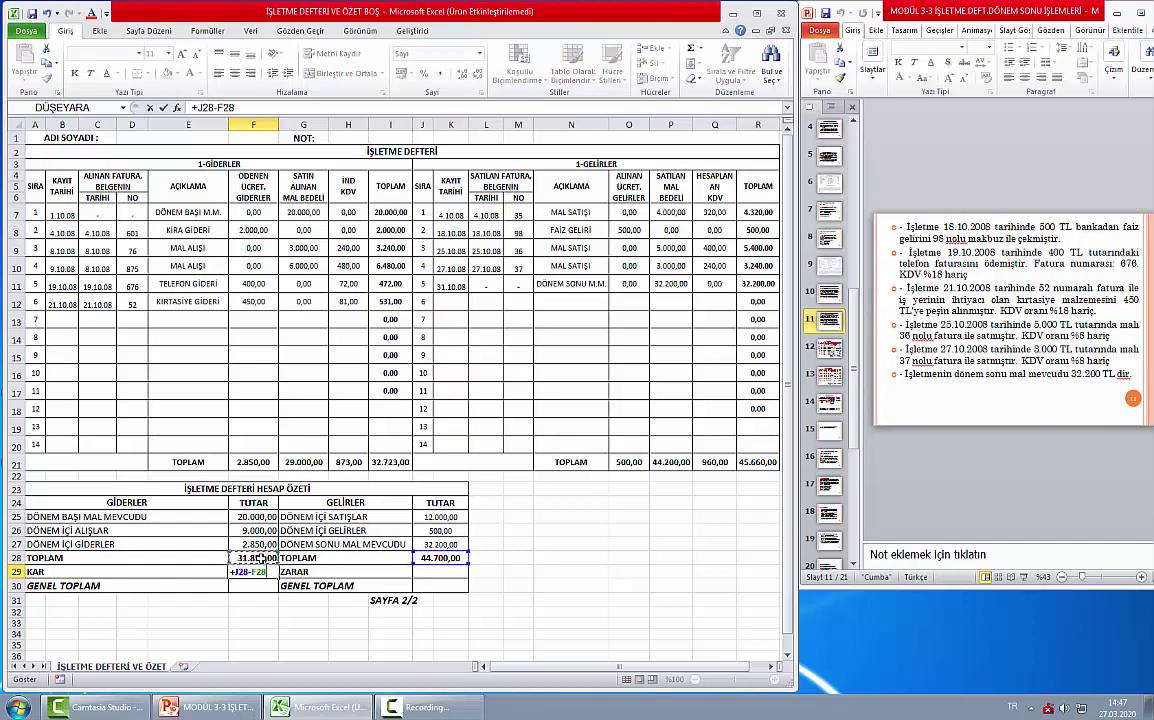
{"action": "key", "text": "Return"}
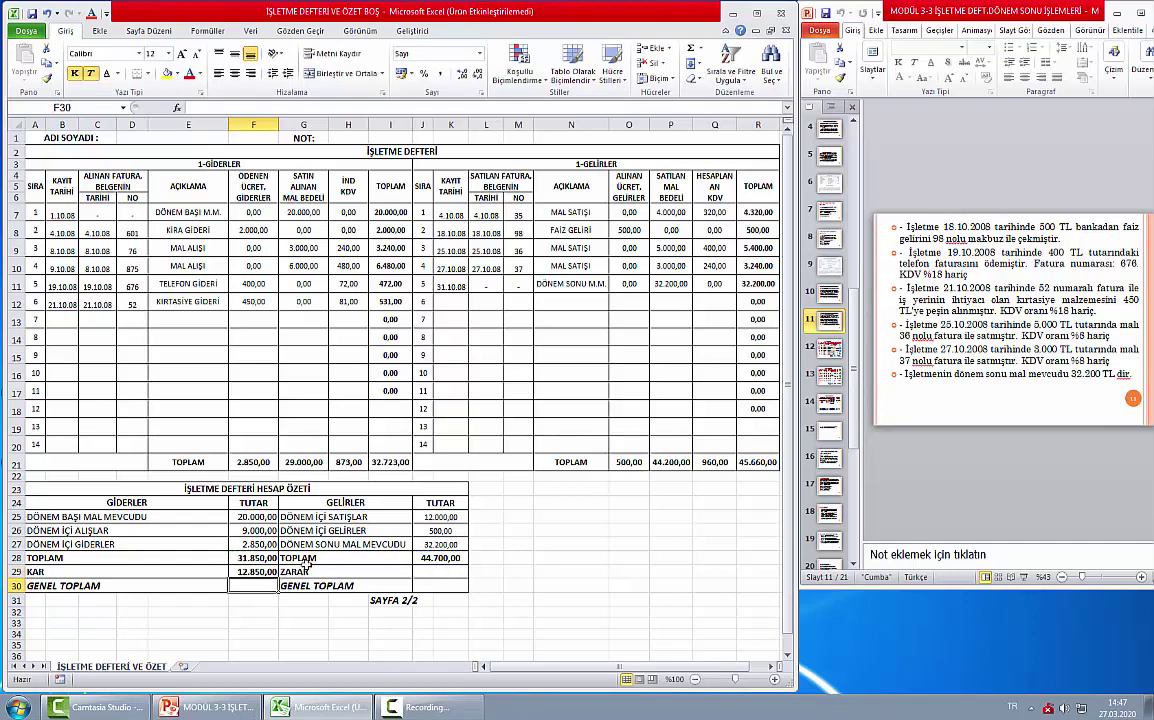
- Calculate the expense side's GENEL TOPLAM in F30 with the formula +F28+F29
{"action": "type", "text": "+"}
{"action": "key", "text": "Up"}
{"action": "key", "text": "Up"}
{"action": "type", "text": "+"}
{"action": "key", "text": "Up"}
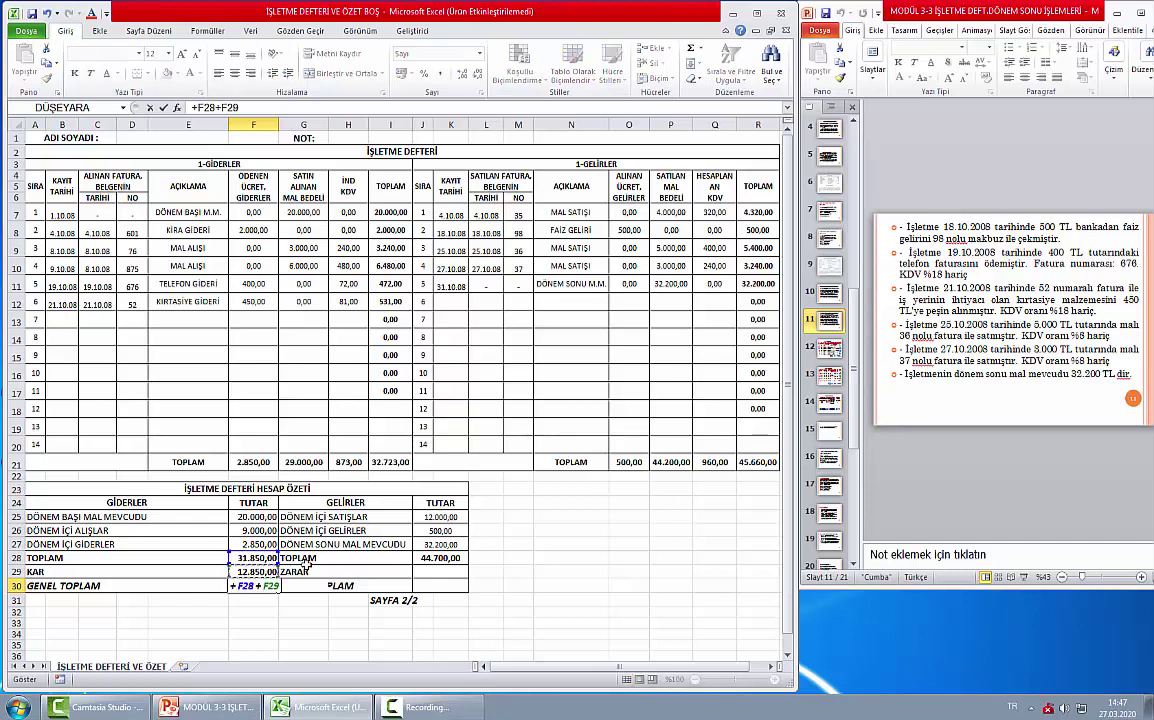
{"action": "key", "text": "Return"}
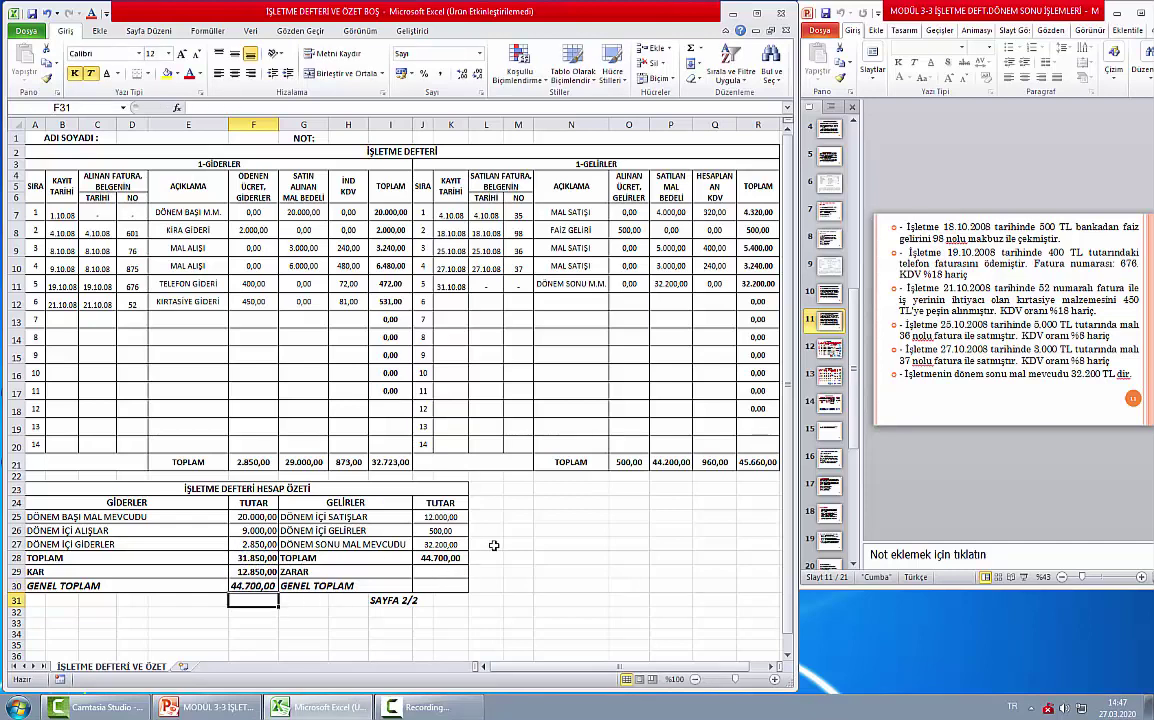
- Enter 0 as the ZARAR amount and calculate the income side's GENEL TOPLAM in J30 with the formula +J28+J29
{"action": "left_click", "coordinate": [455, 575]}
{"action": "type", "text": "0"}
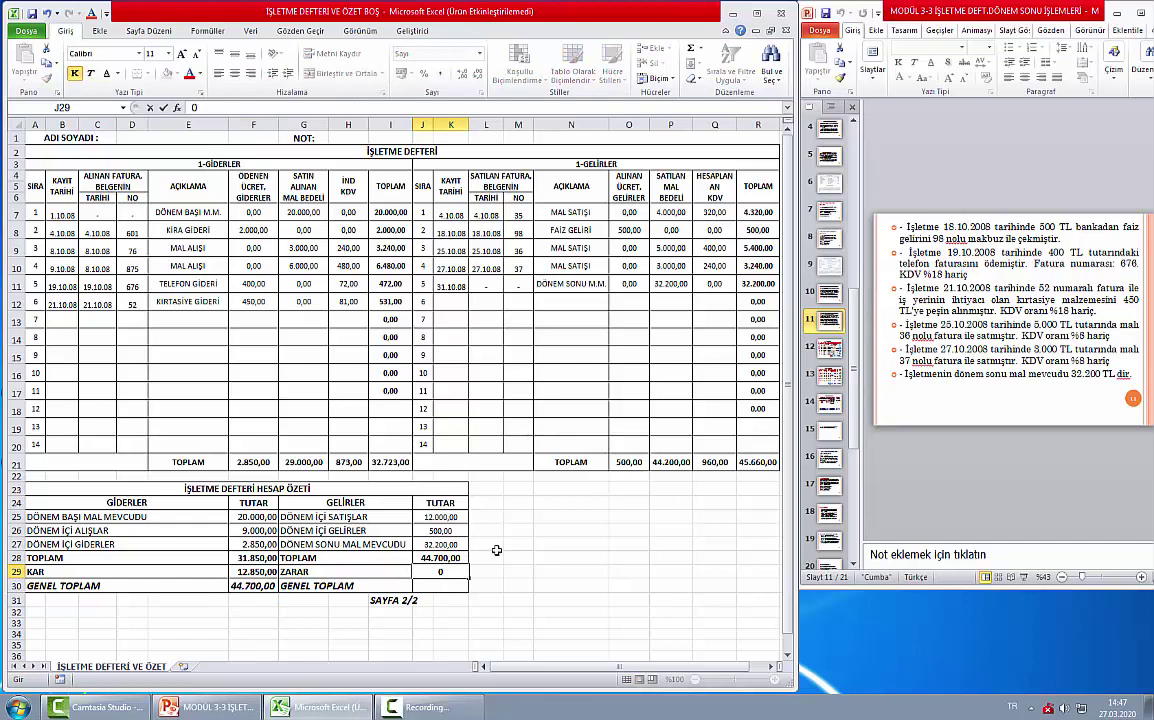
{"action": "key", "text": "Return"}
{"action": "type", "text": "+"}
{"action": "key", "text": "Up"}
{"action": "key", "text": "Up"}
{"action": "type", "text": "+"}
{"action": "key", "text": "Up"}
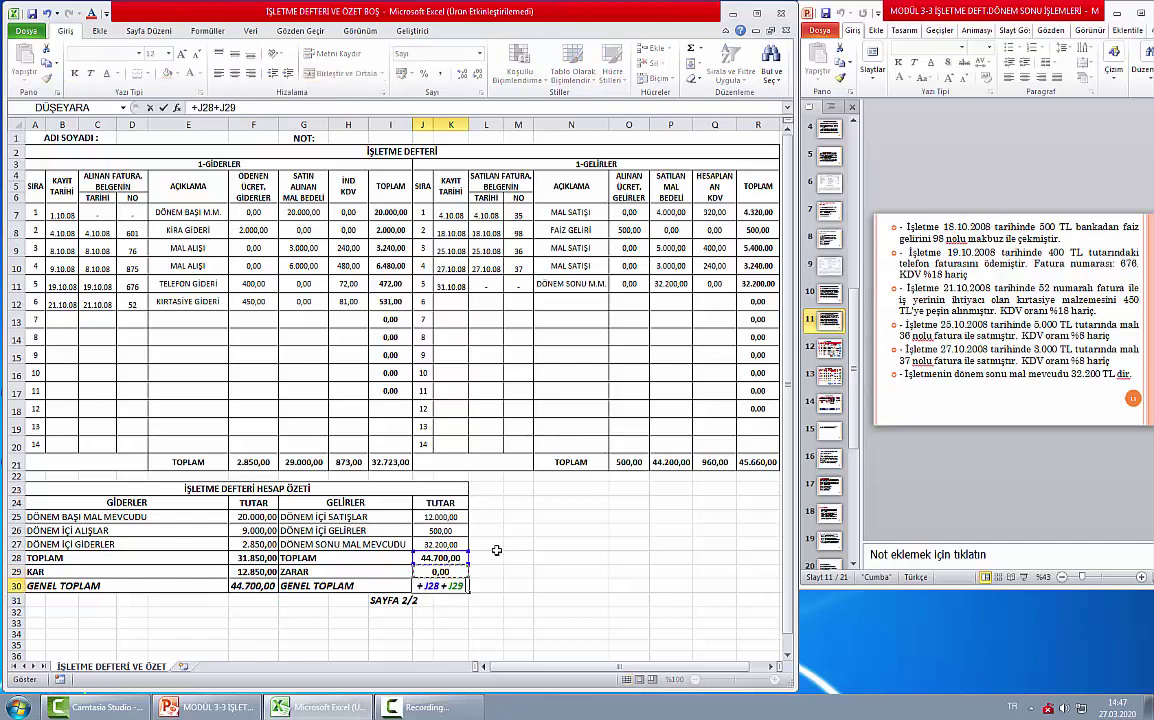
{"action": "key", "text": "Return"}
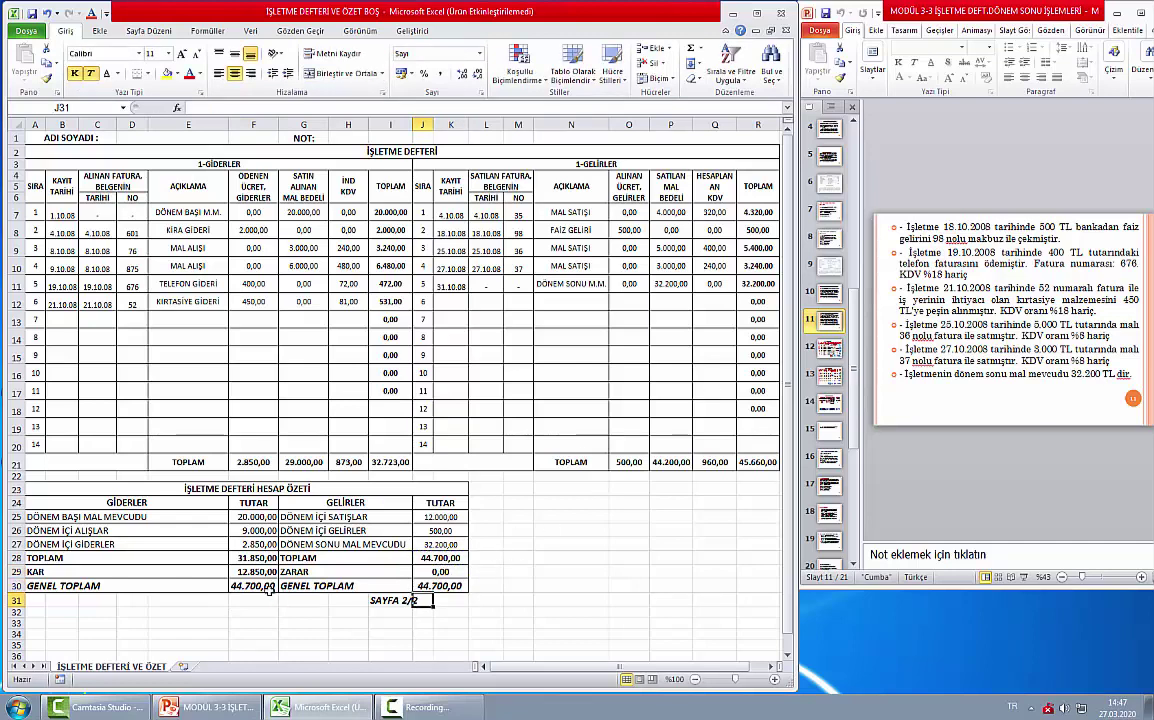
- Compare the GENEL TOPLAM amounts of both sides and review the DÖNEM SONU MAL MEVCUDU amount in the summary
{"action": "left_click_drag", "start_coordinate": [250, 586], "coordinate": [360, 587]}
{"action": "left_click", "coordinate": [450, 612]}
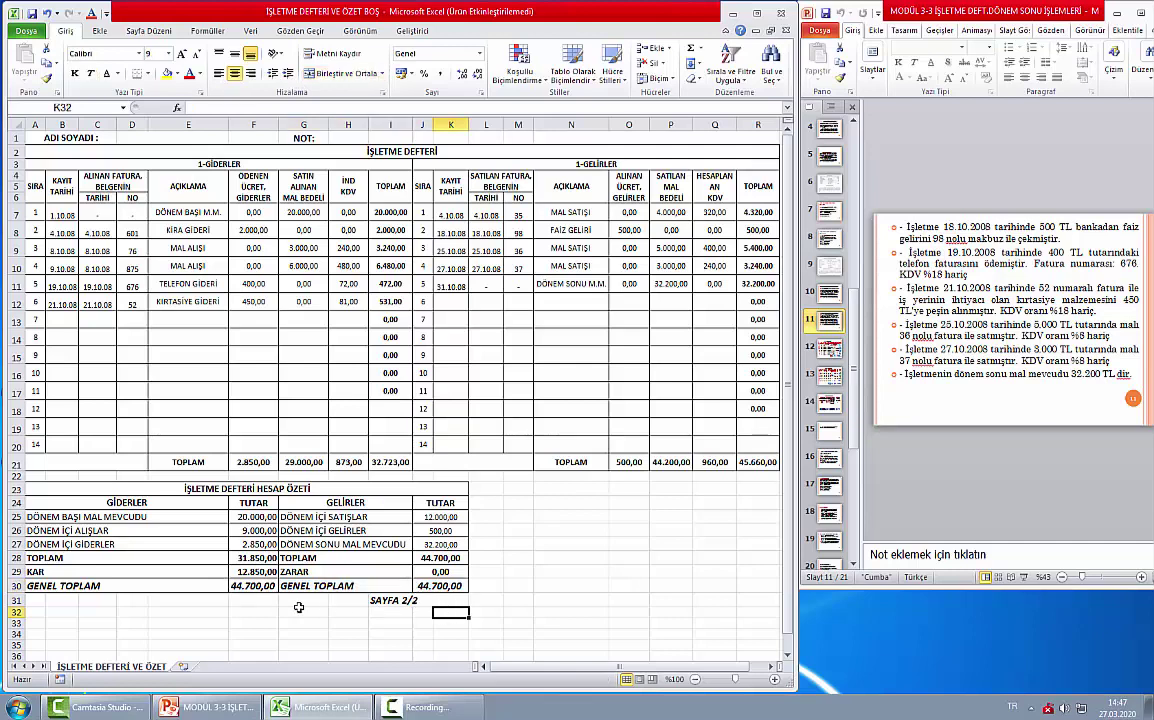
{"action": "left_click", "coordinate": [241, 588]}
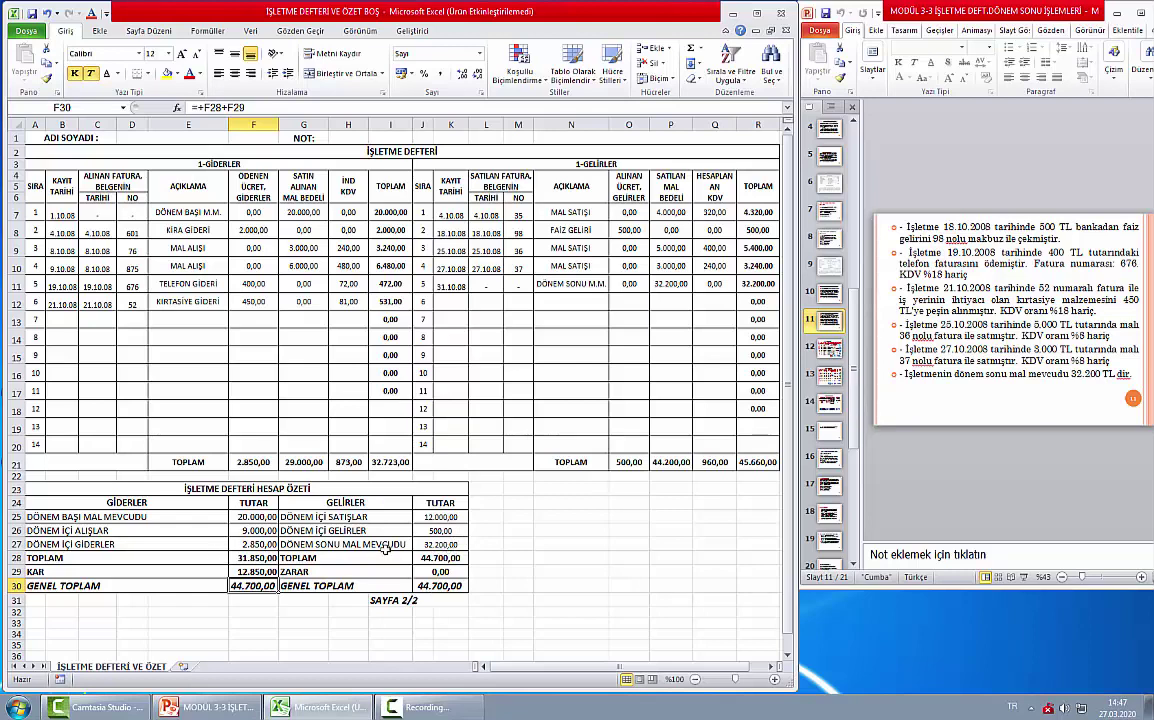
{"action": "left_click_drag", "start_coordinate": [441, 558], "coordinate": [441, 547]}
{"action": "left_click", "coordinate": [441, 545]}
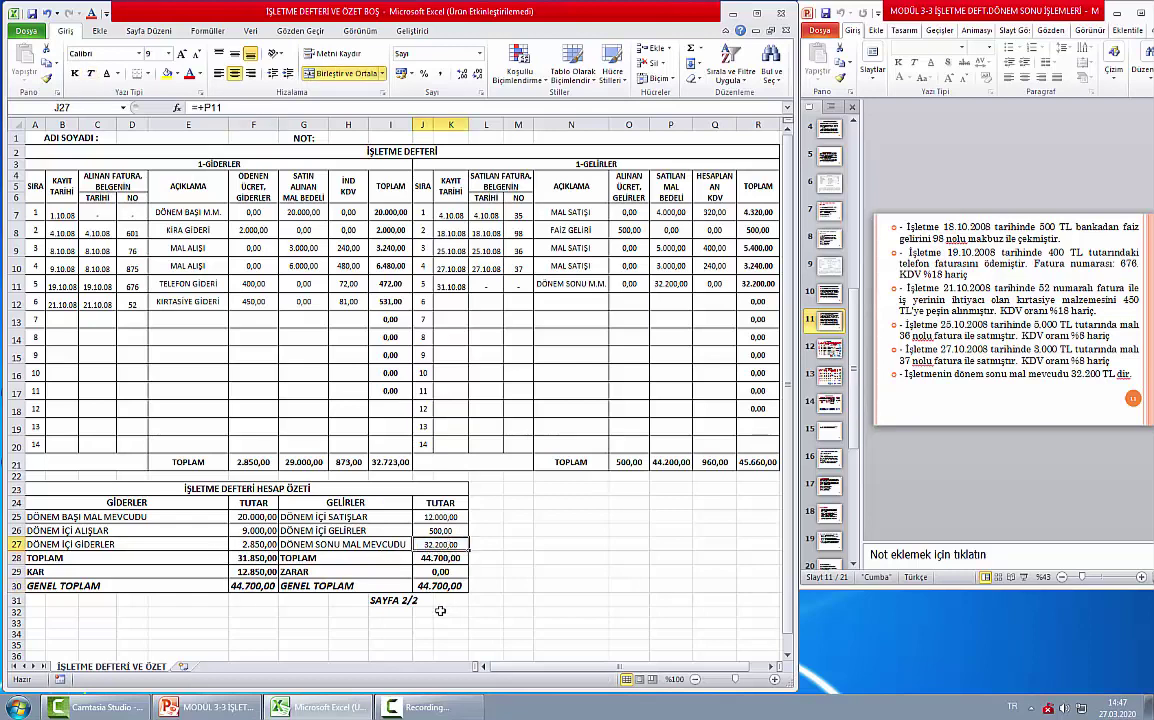